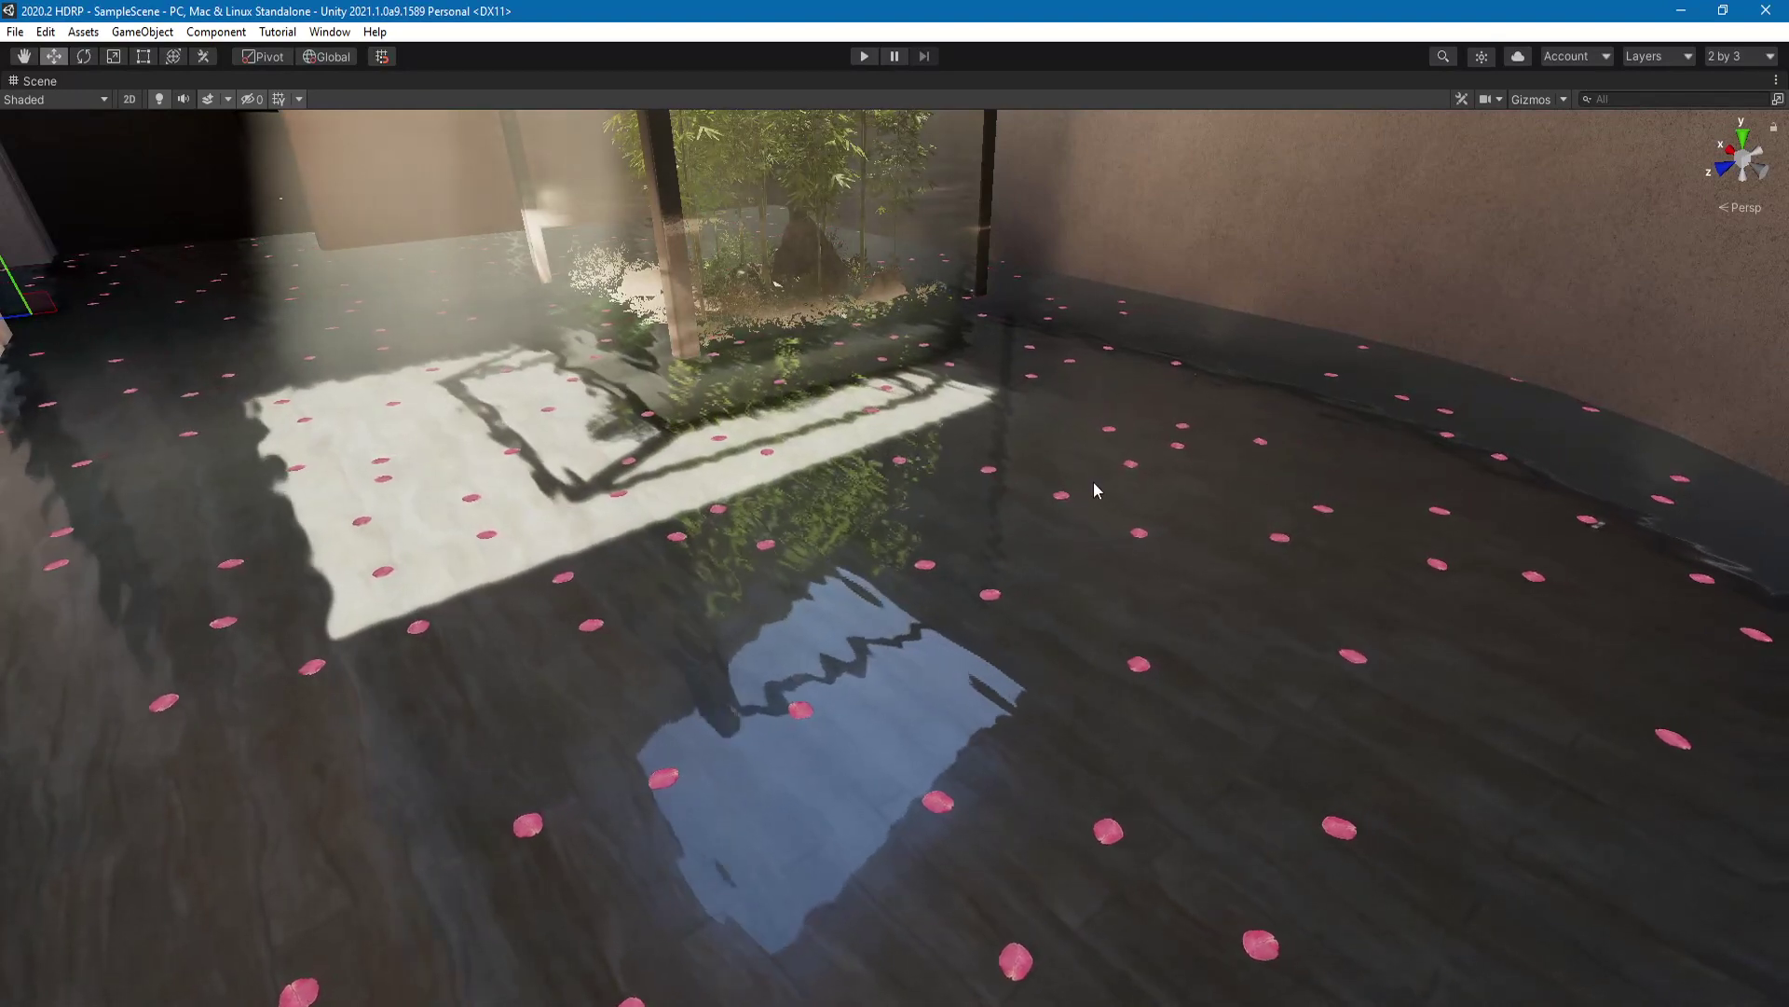
# Step: Orbit and zoom the Scene view around the water covered in pink petals
pyautogui.moveTo(563, 692); pyautogui.dragTo(606, 741, button='right')
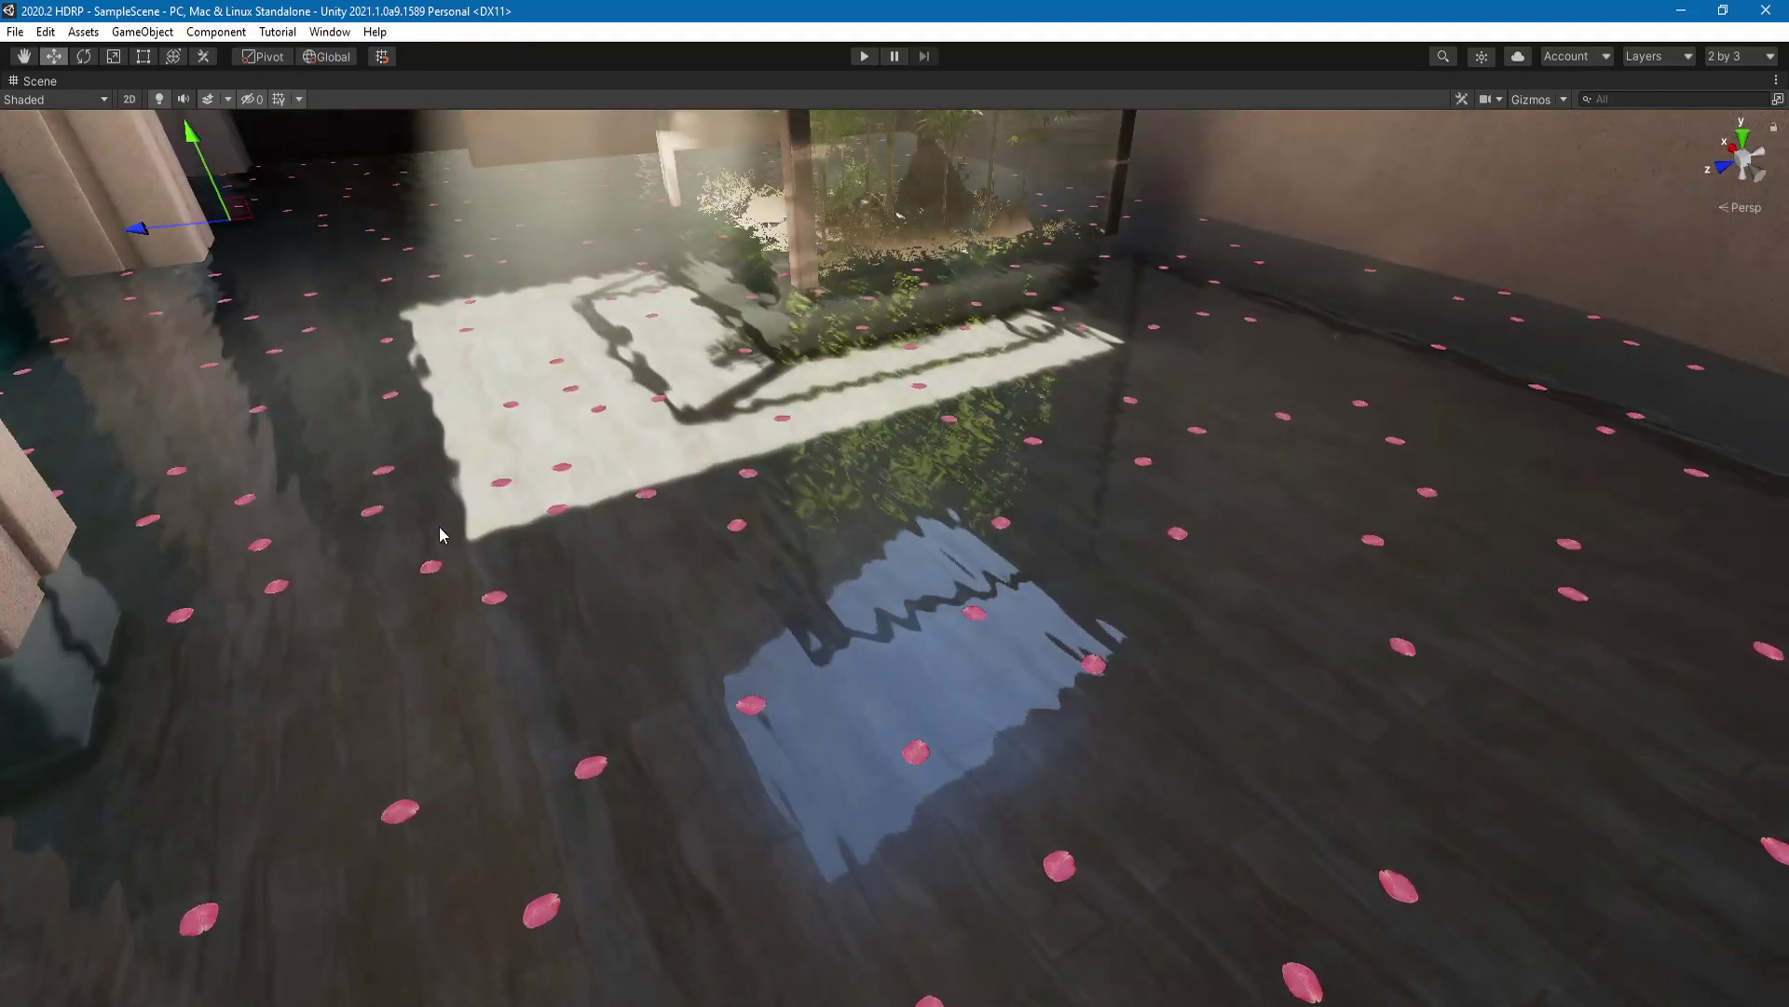
pyautogui.scroll(-3, 914, 609)
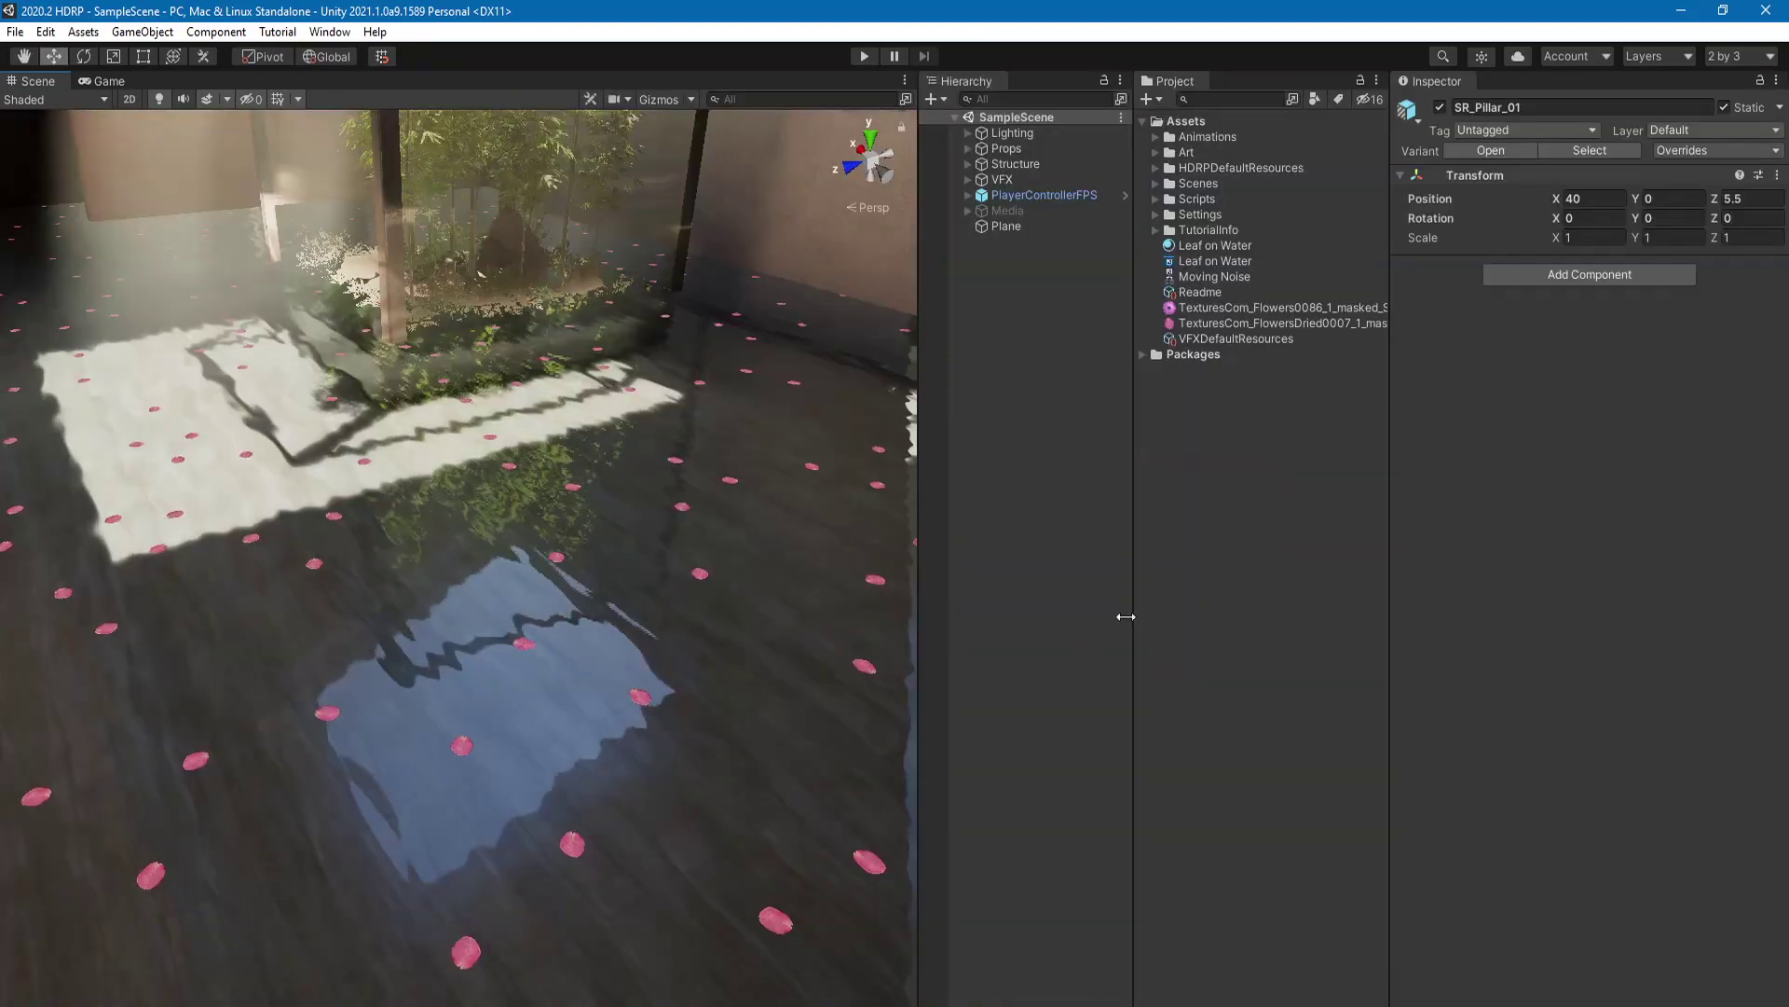
# Step: Inspect the Leaf on Water material, then select the water Plane to confirm it uses it
pyautogui.click(1221, 246)
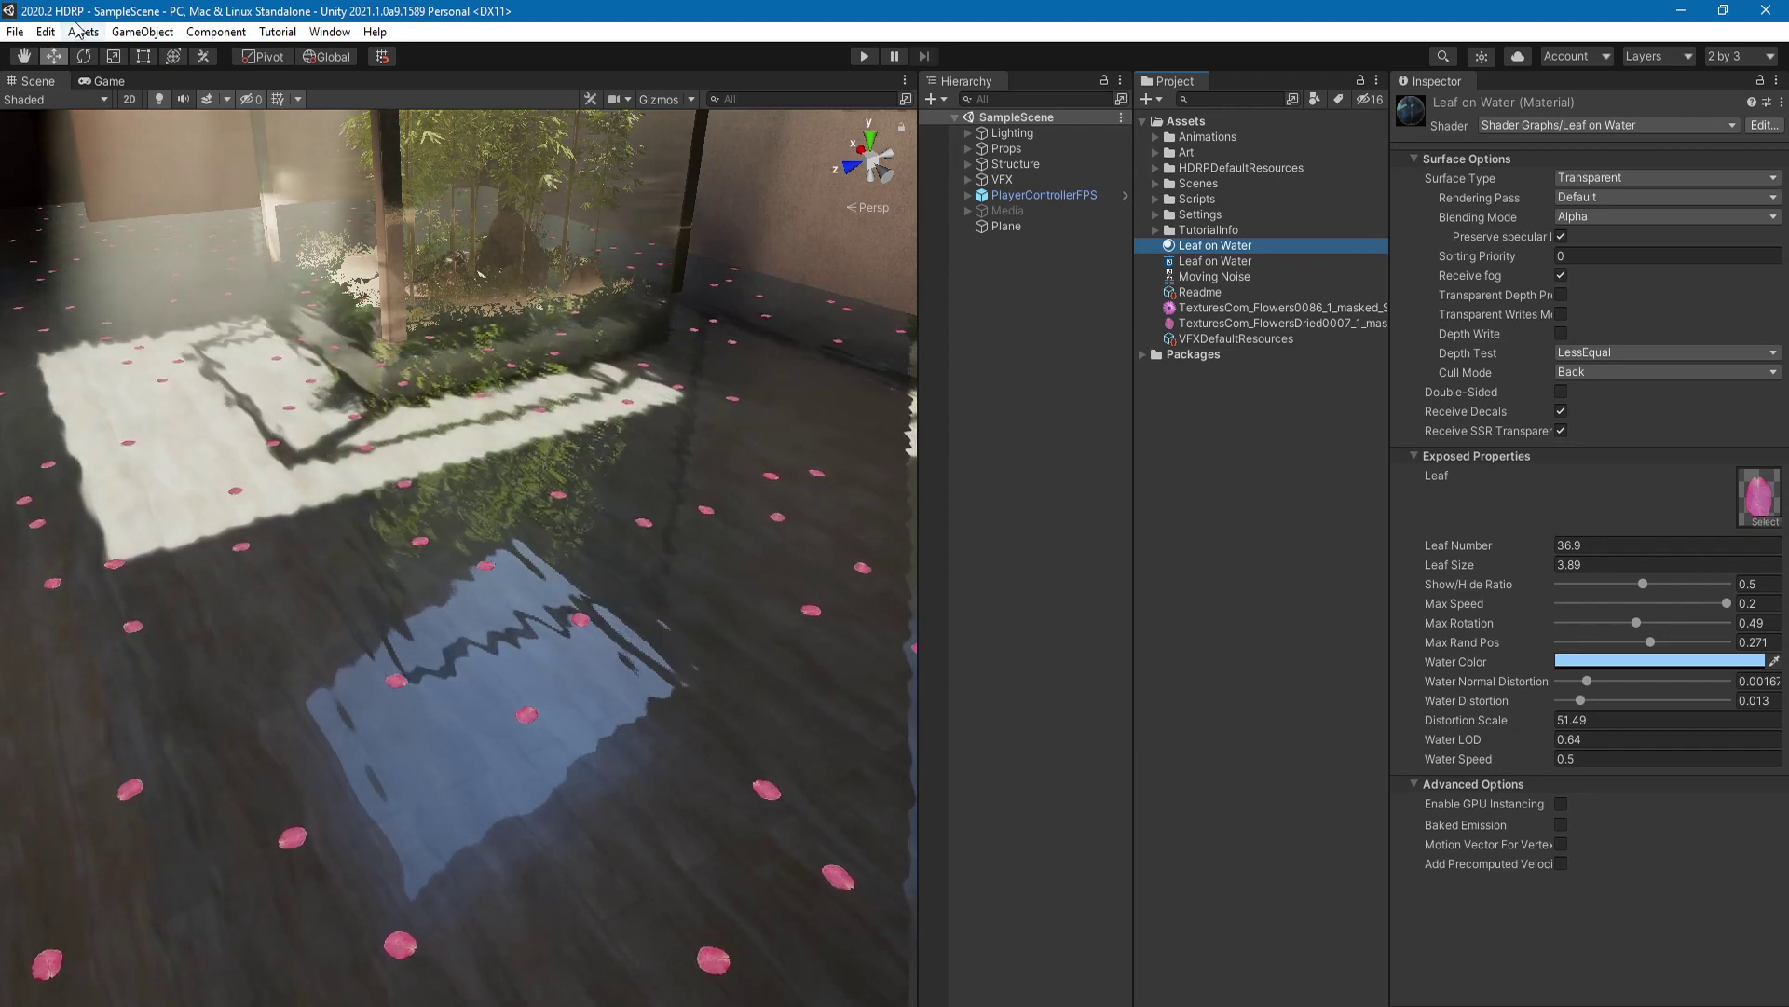
pyautogui.keyDown('alt'); pyautogui.moveTo(207, 211); pyautogui.dragTo(470, 328); pyautogui.keyUp('alt')
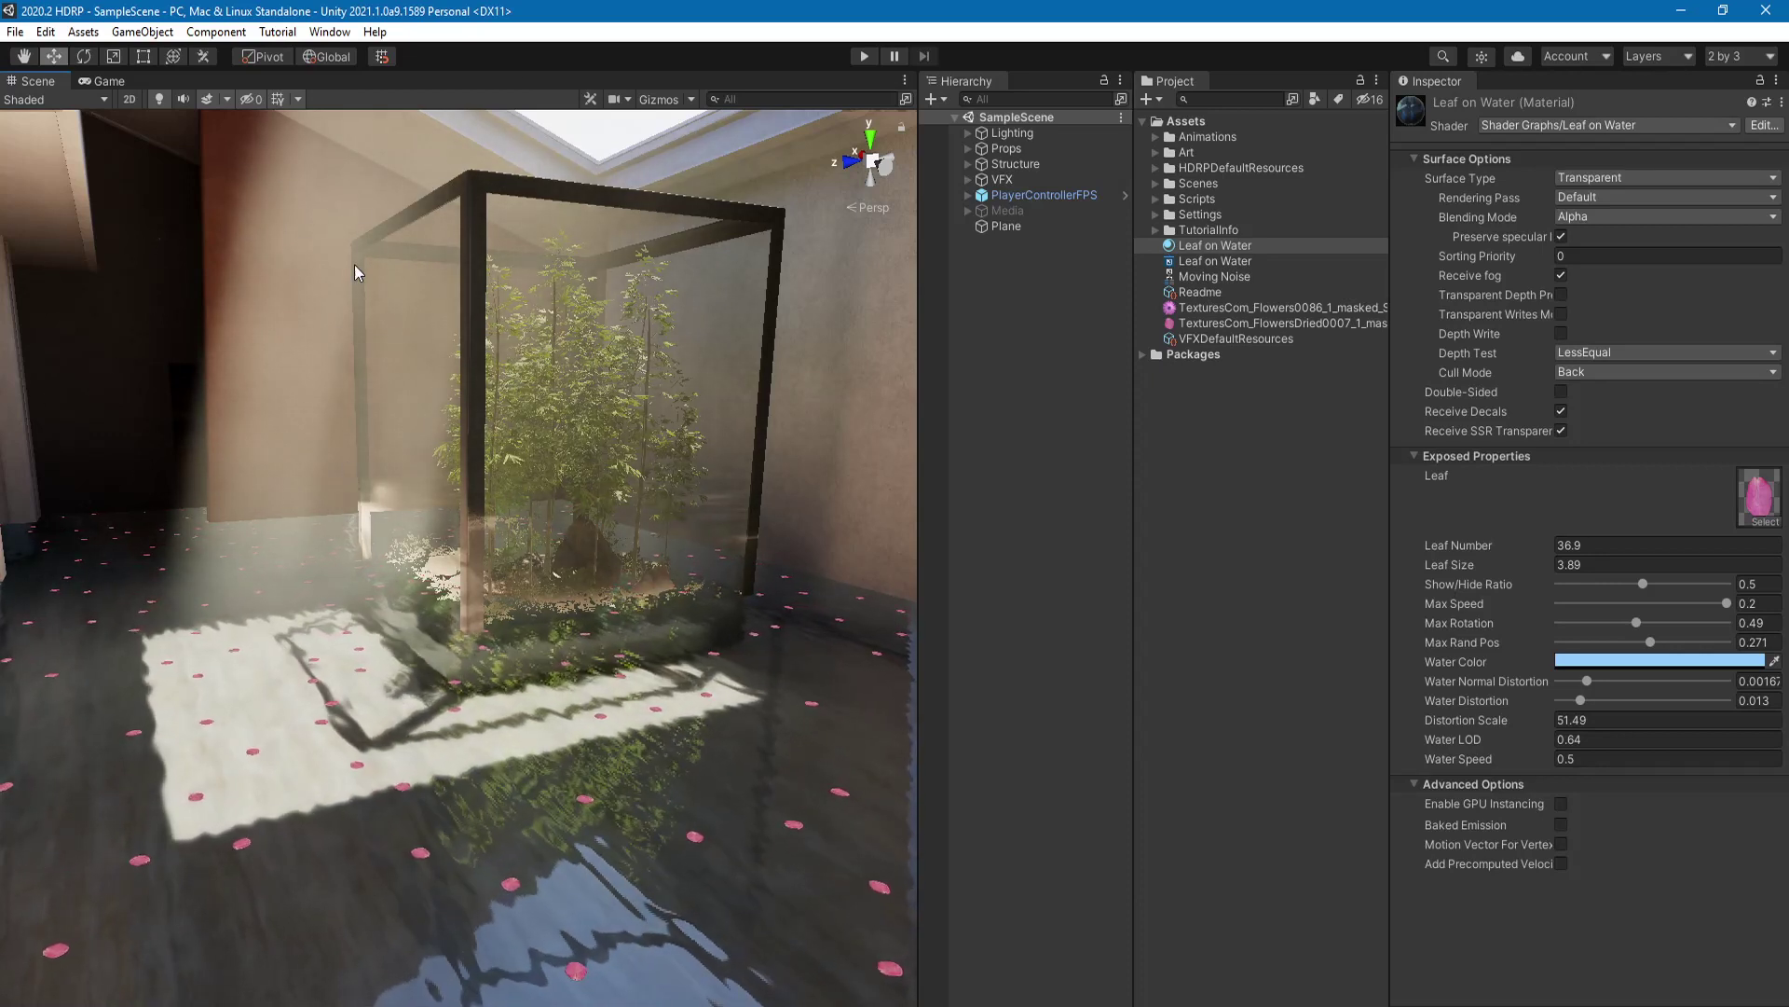
pyautogui.keyDown('alt'); pyautogui.moveTo(759, 547); pyautogui.dragTo(703, 664); pyautogui.keyUp('alt')
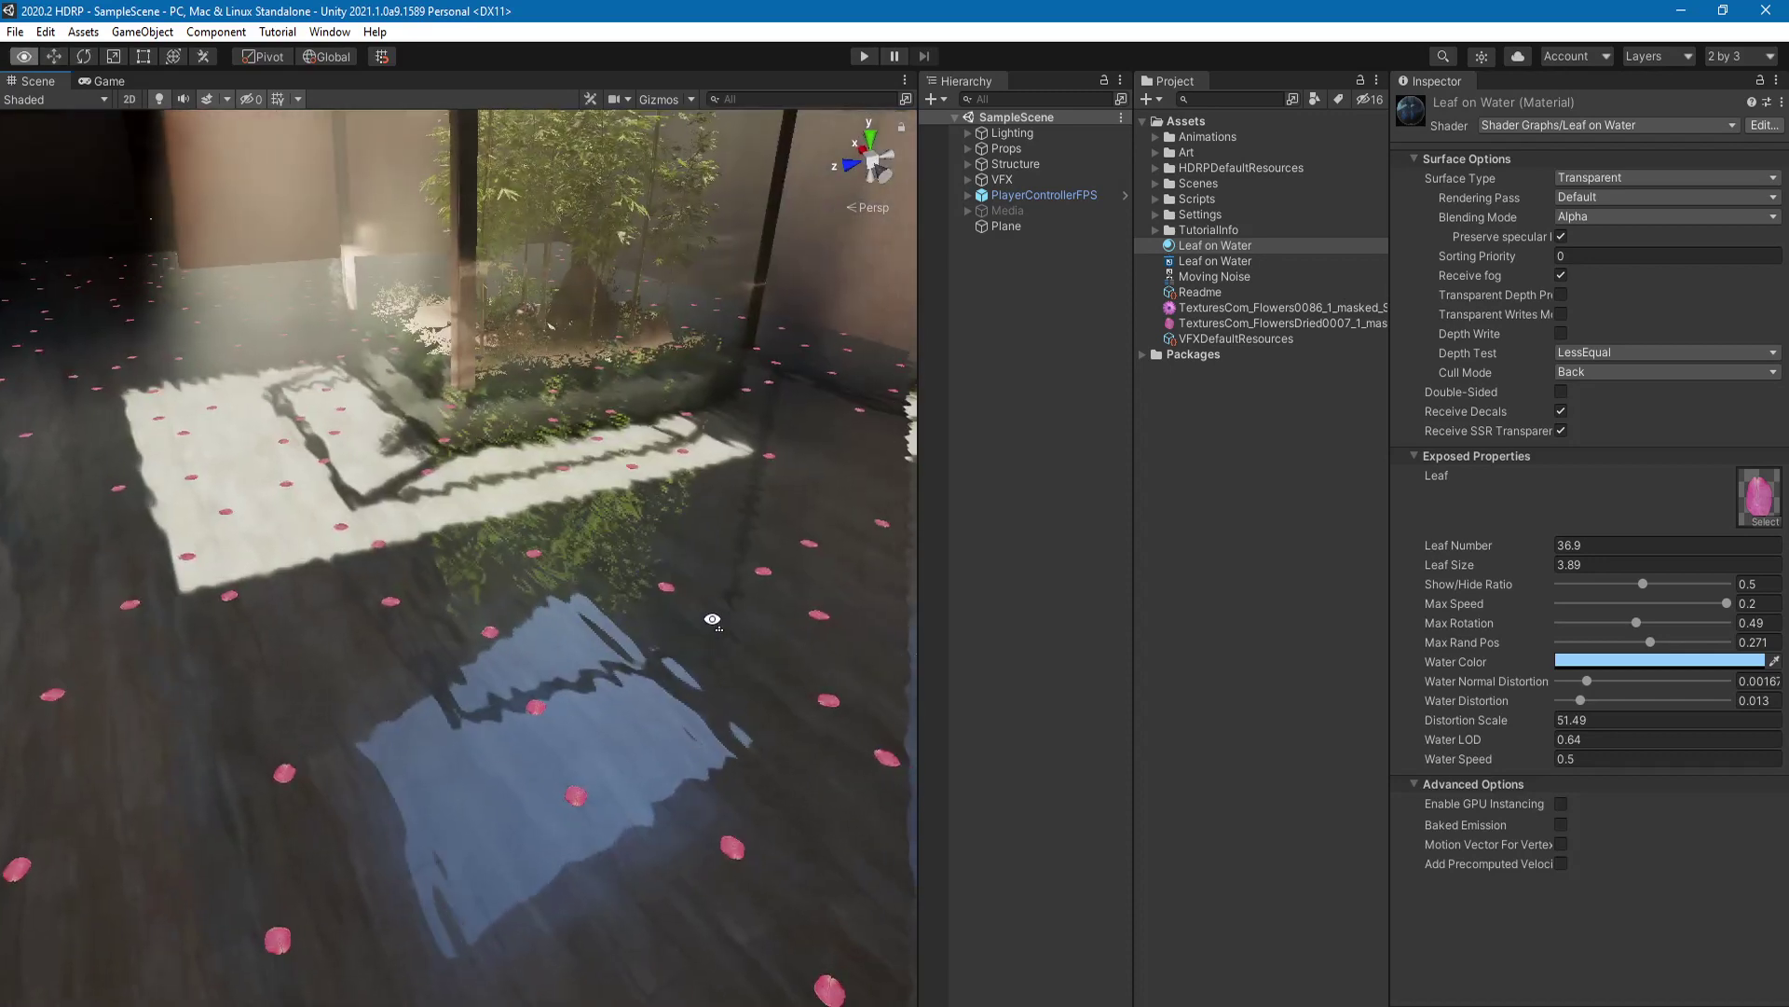
pyautogui.click(567, 714)
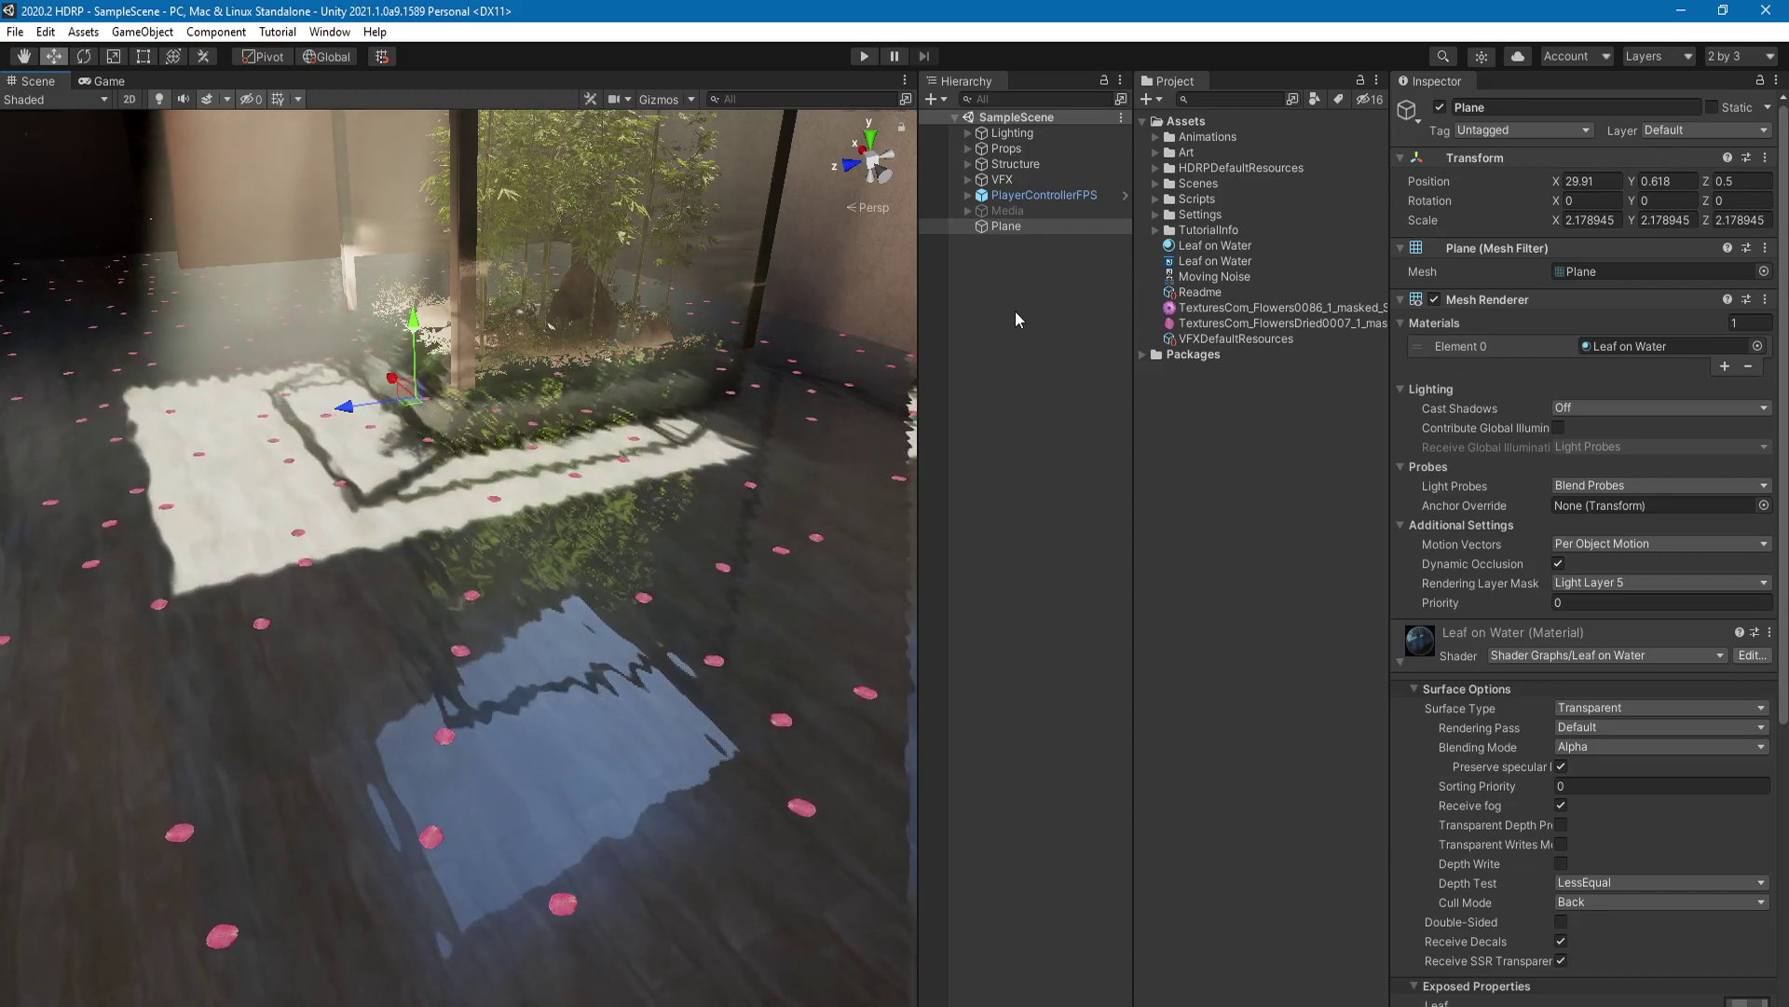
# Step: Change the Leaf on Water material's Leaf Number to 36.7
pyautogui.click(1291, 246)
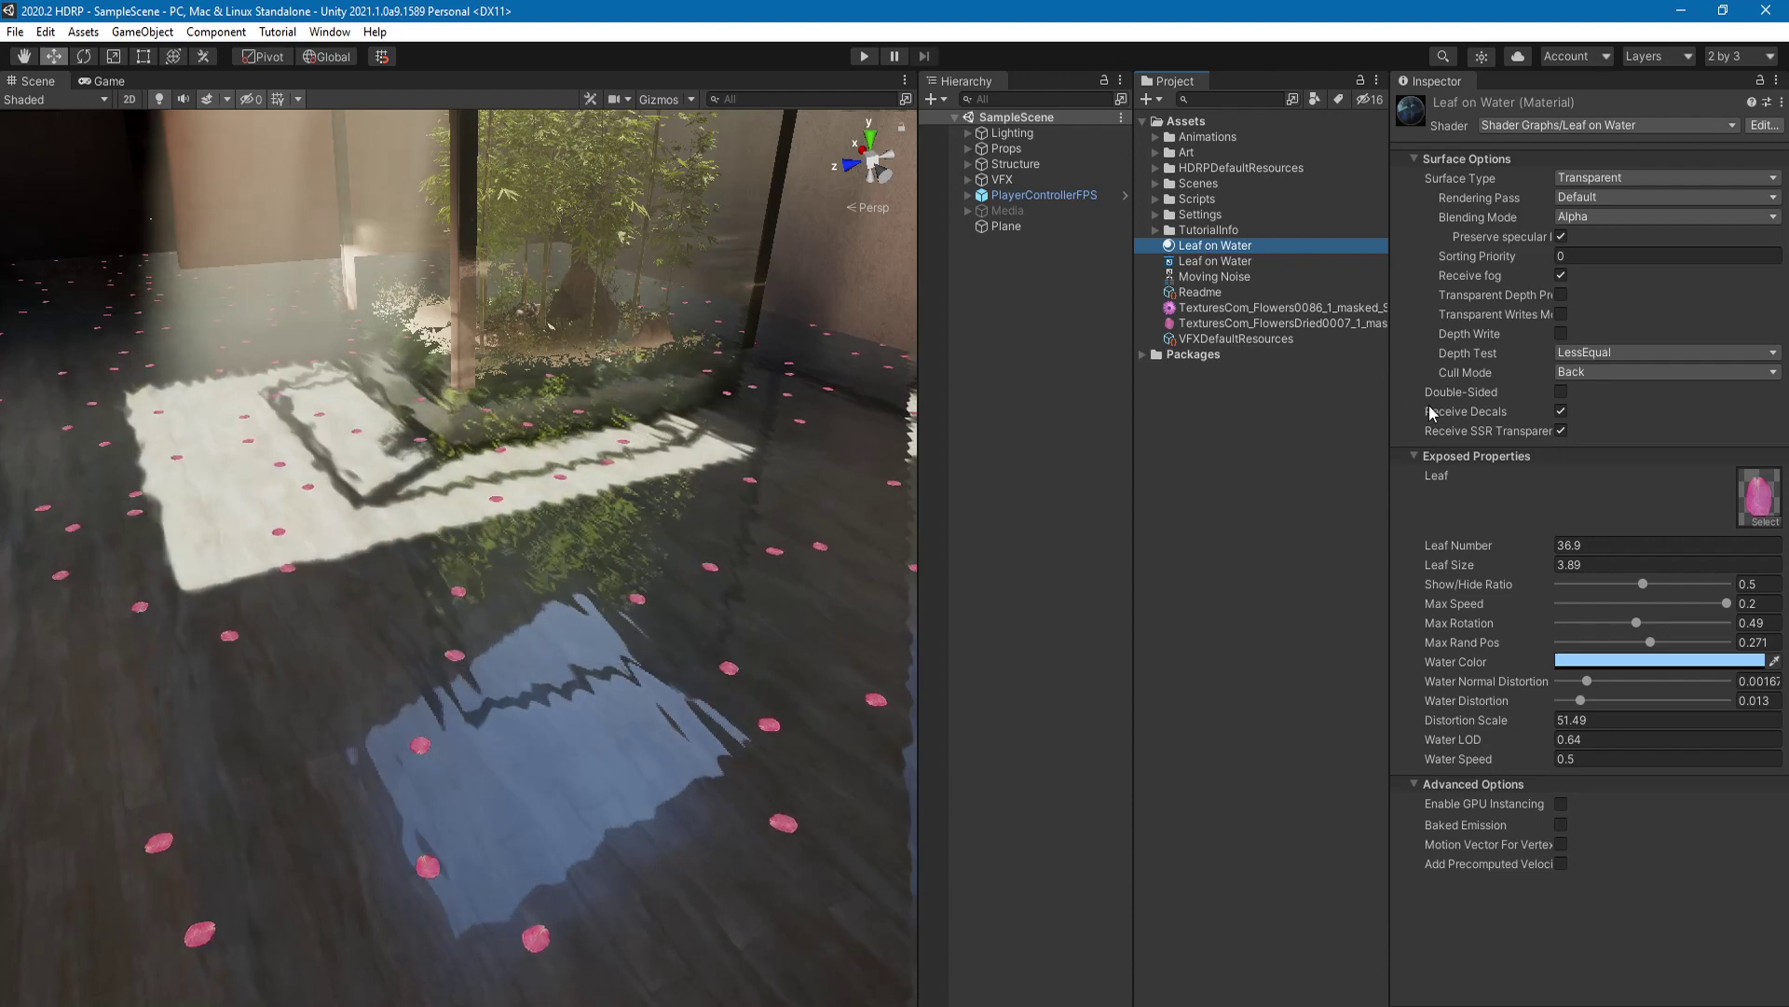
pyautogui.moveTo(1504, 554); pyautogui.dragTo(1645, 591)
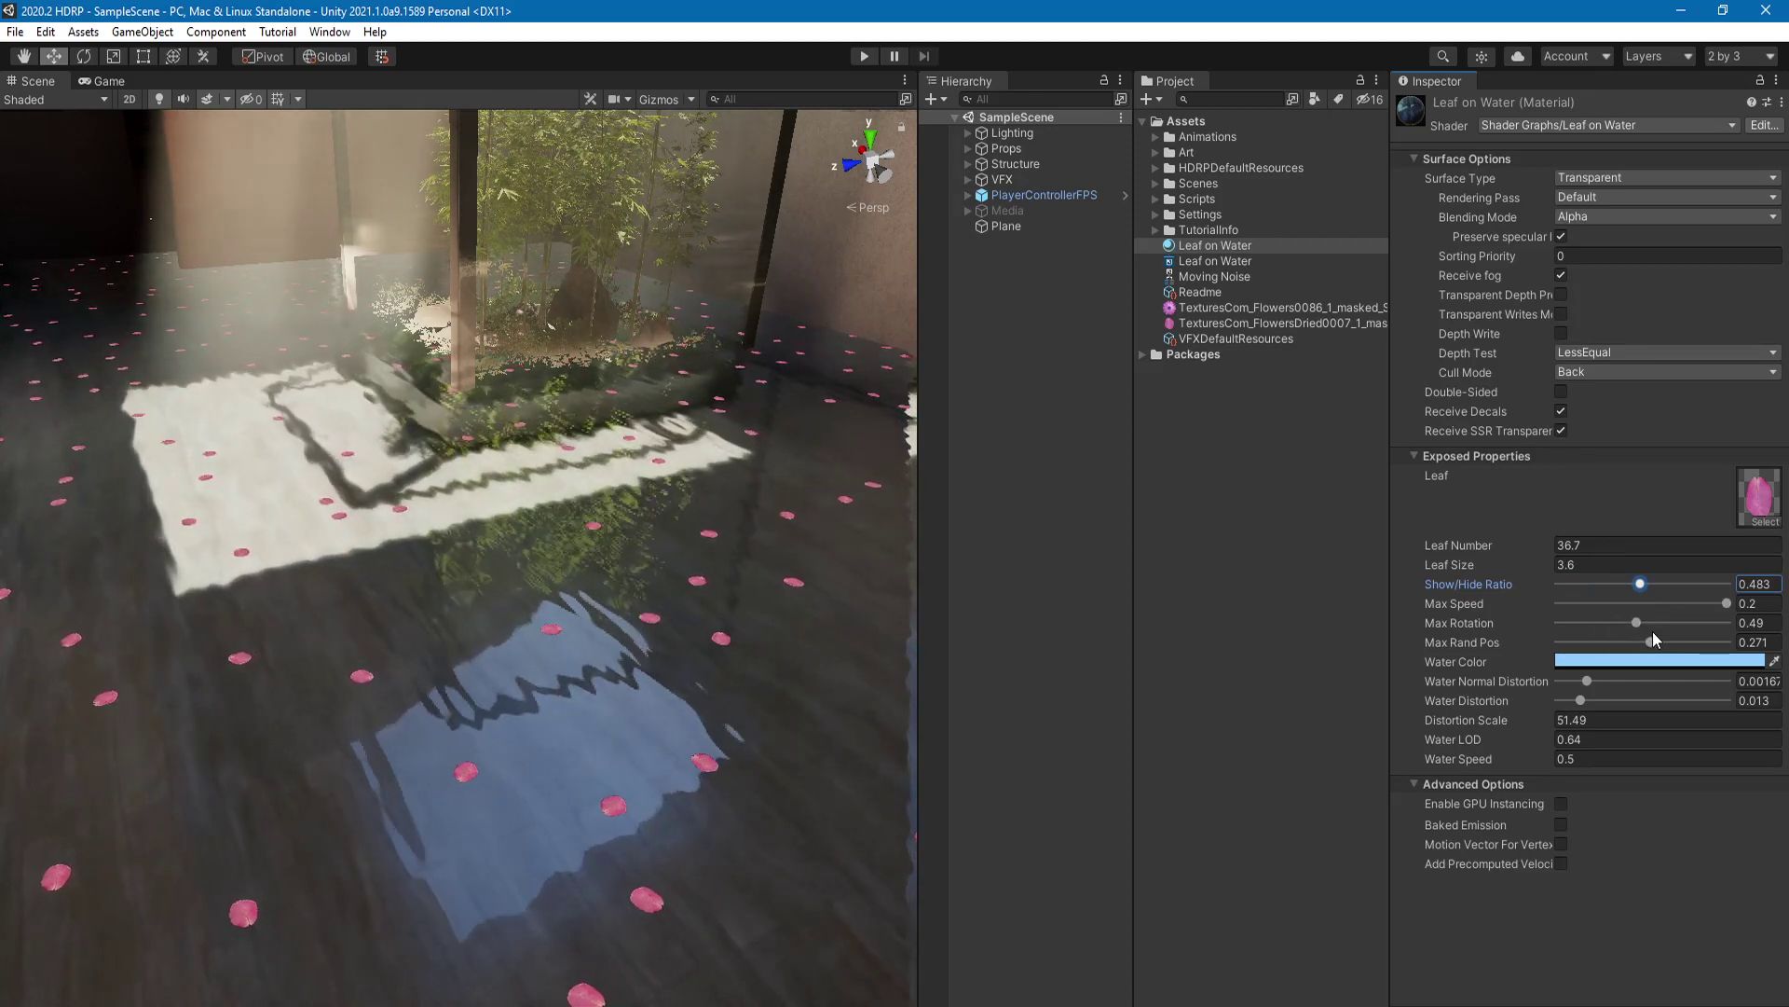
# Step: Set Max Rand Pos 0.261, Show/Hide Ratio 0.383, and assign the TexturesCom_Flowers0086 texture to Leaf
pyautogui.moveTo(1650, 642); pyautogui.dragTo(1469, 658)
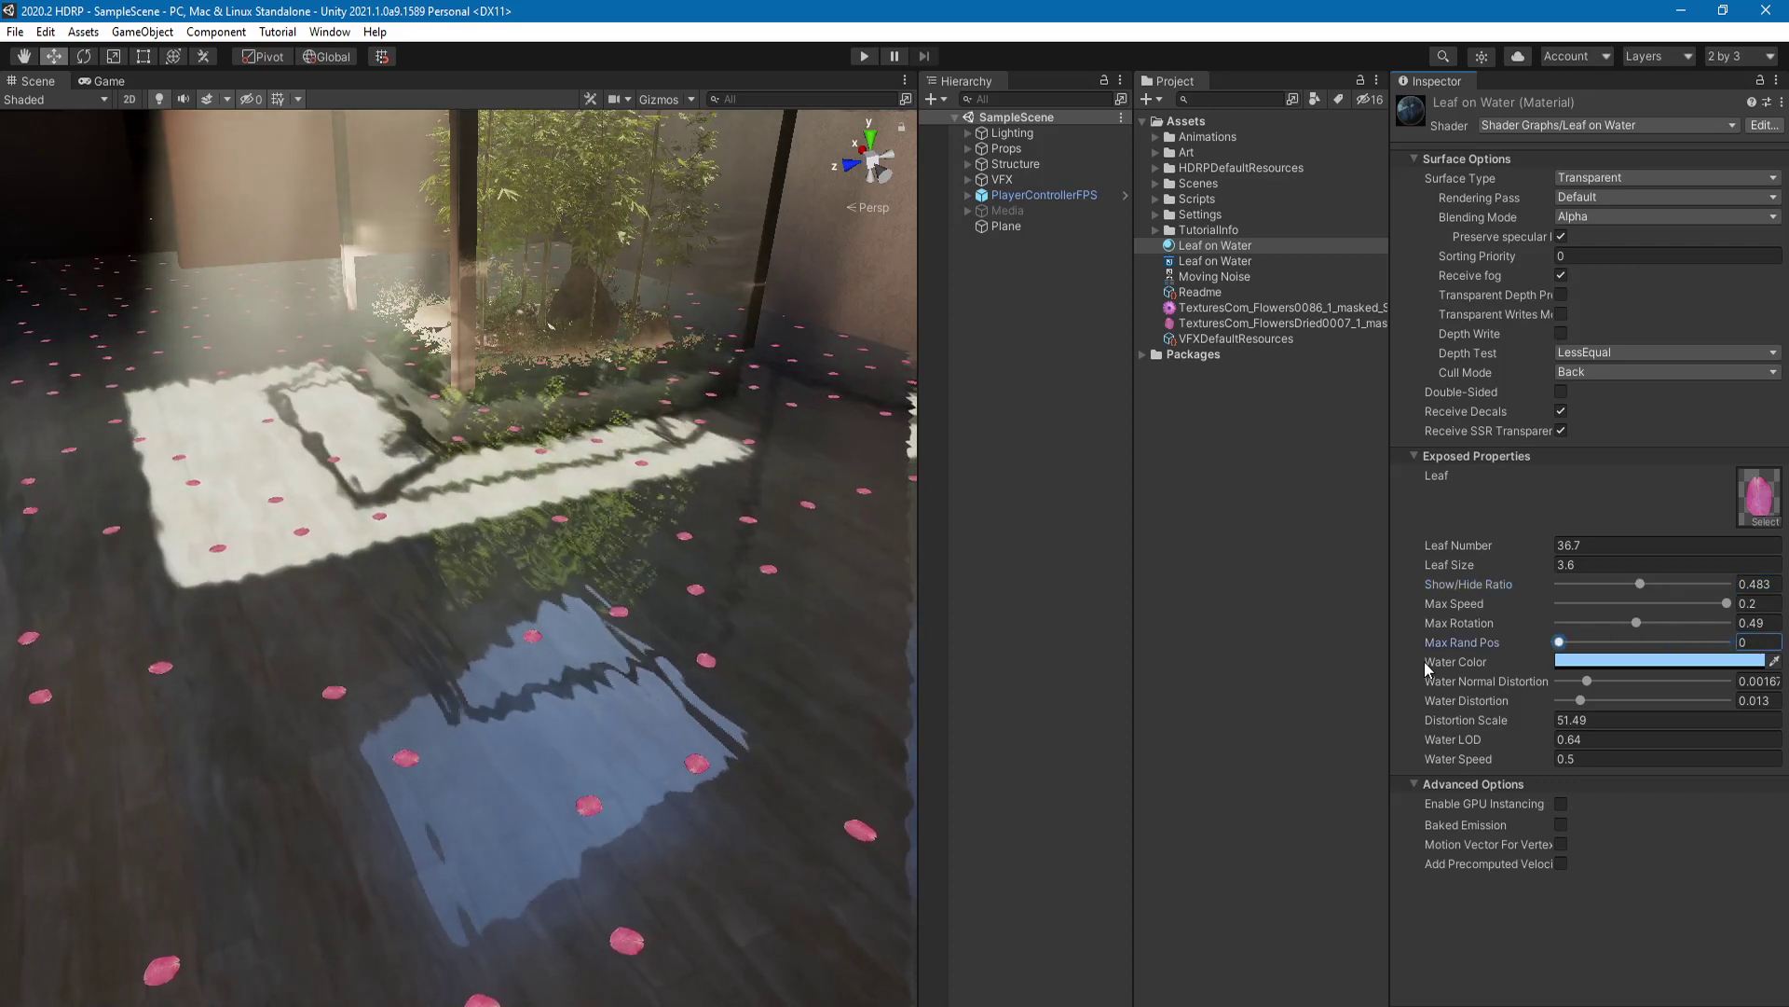
pyautogui.moveTo(1642, 584); pyautogui.dragTo(1648, 642)
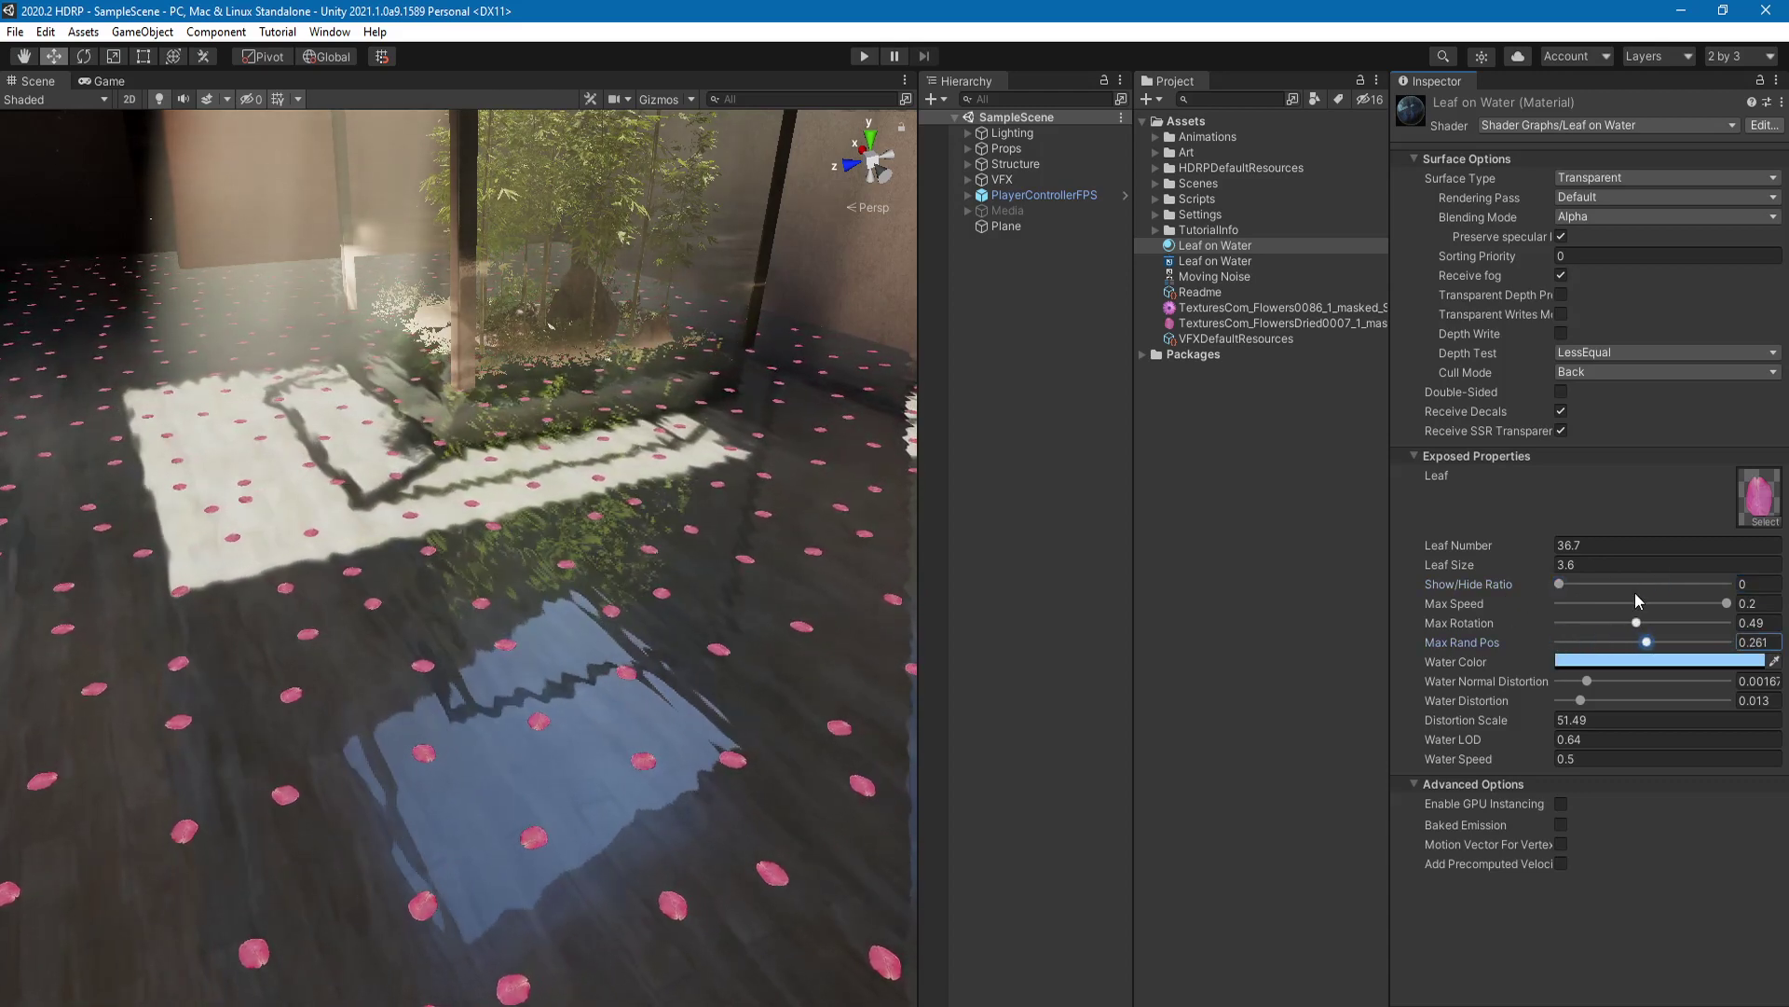
pyautogui.moveTo(1562, 584); pyautogui.dragTo(1618, 582)
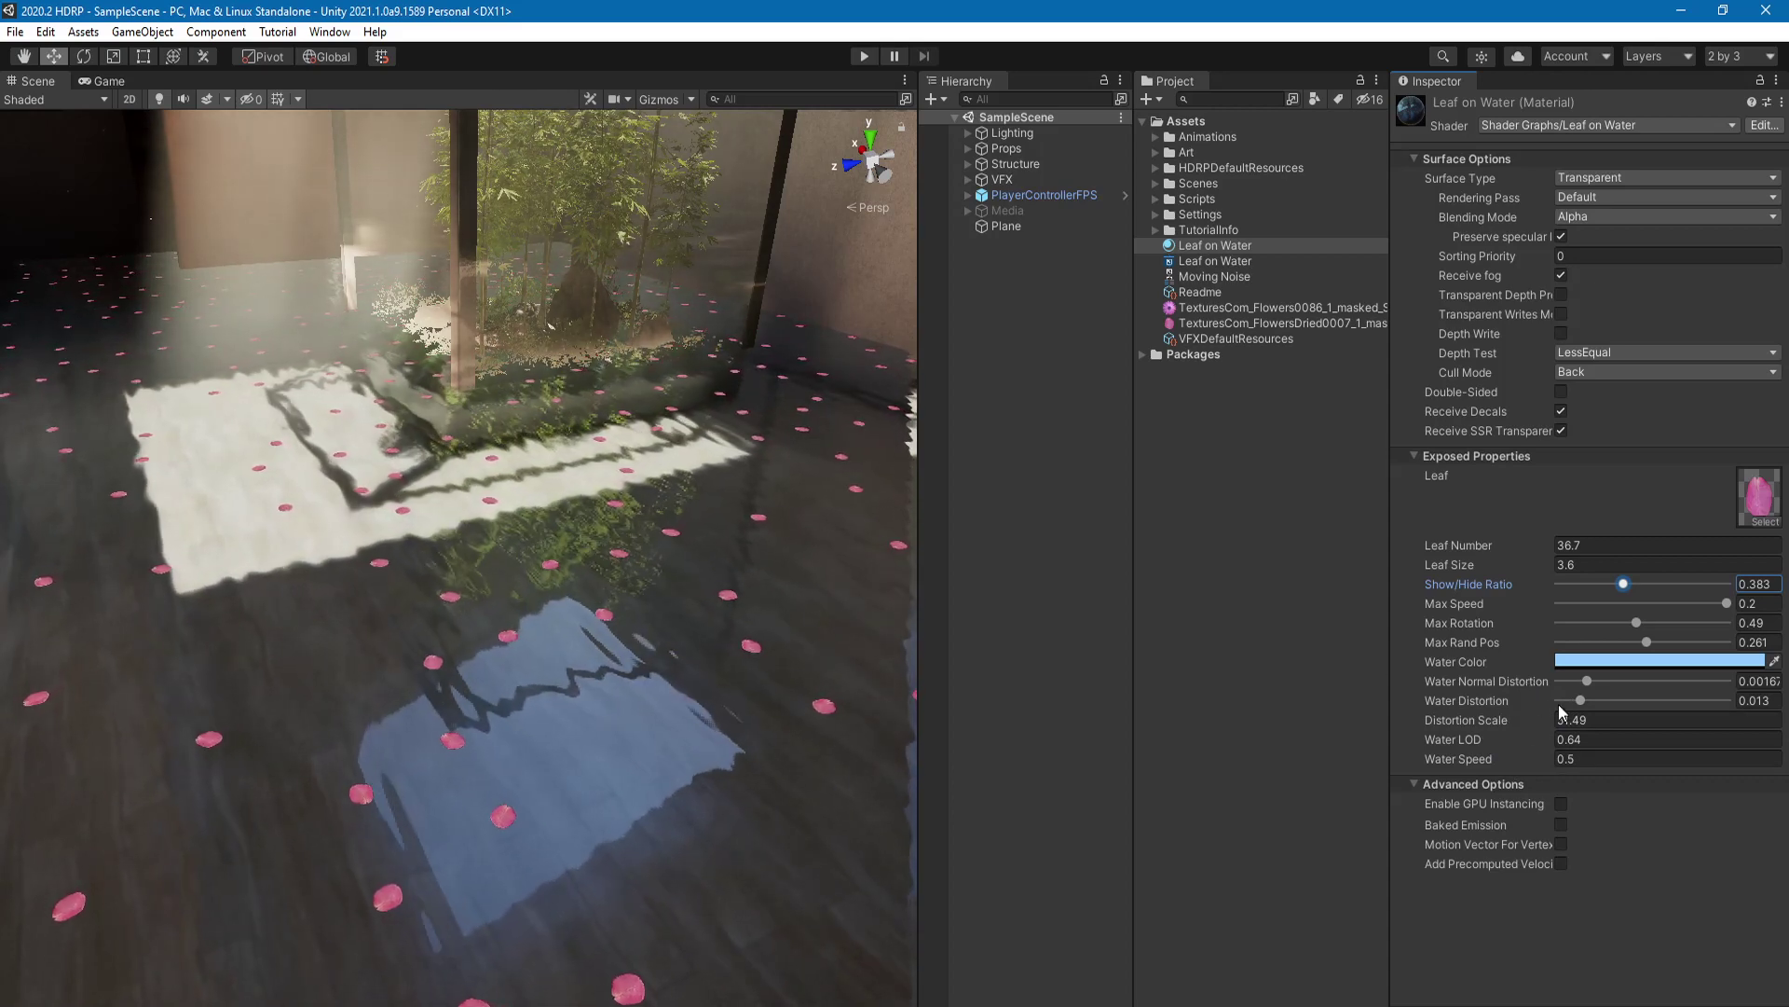
pyautogui.moveTo(1195, 317); pyautogui.dragTo(1760, 494)
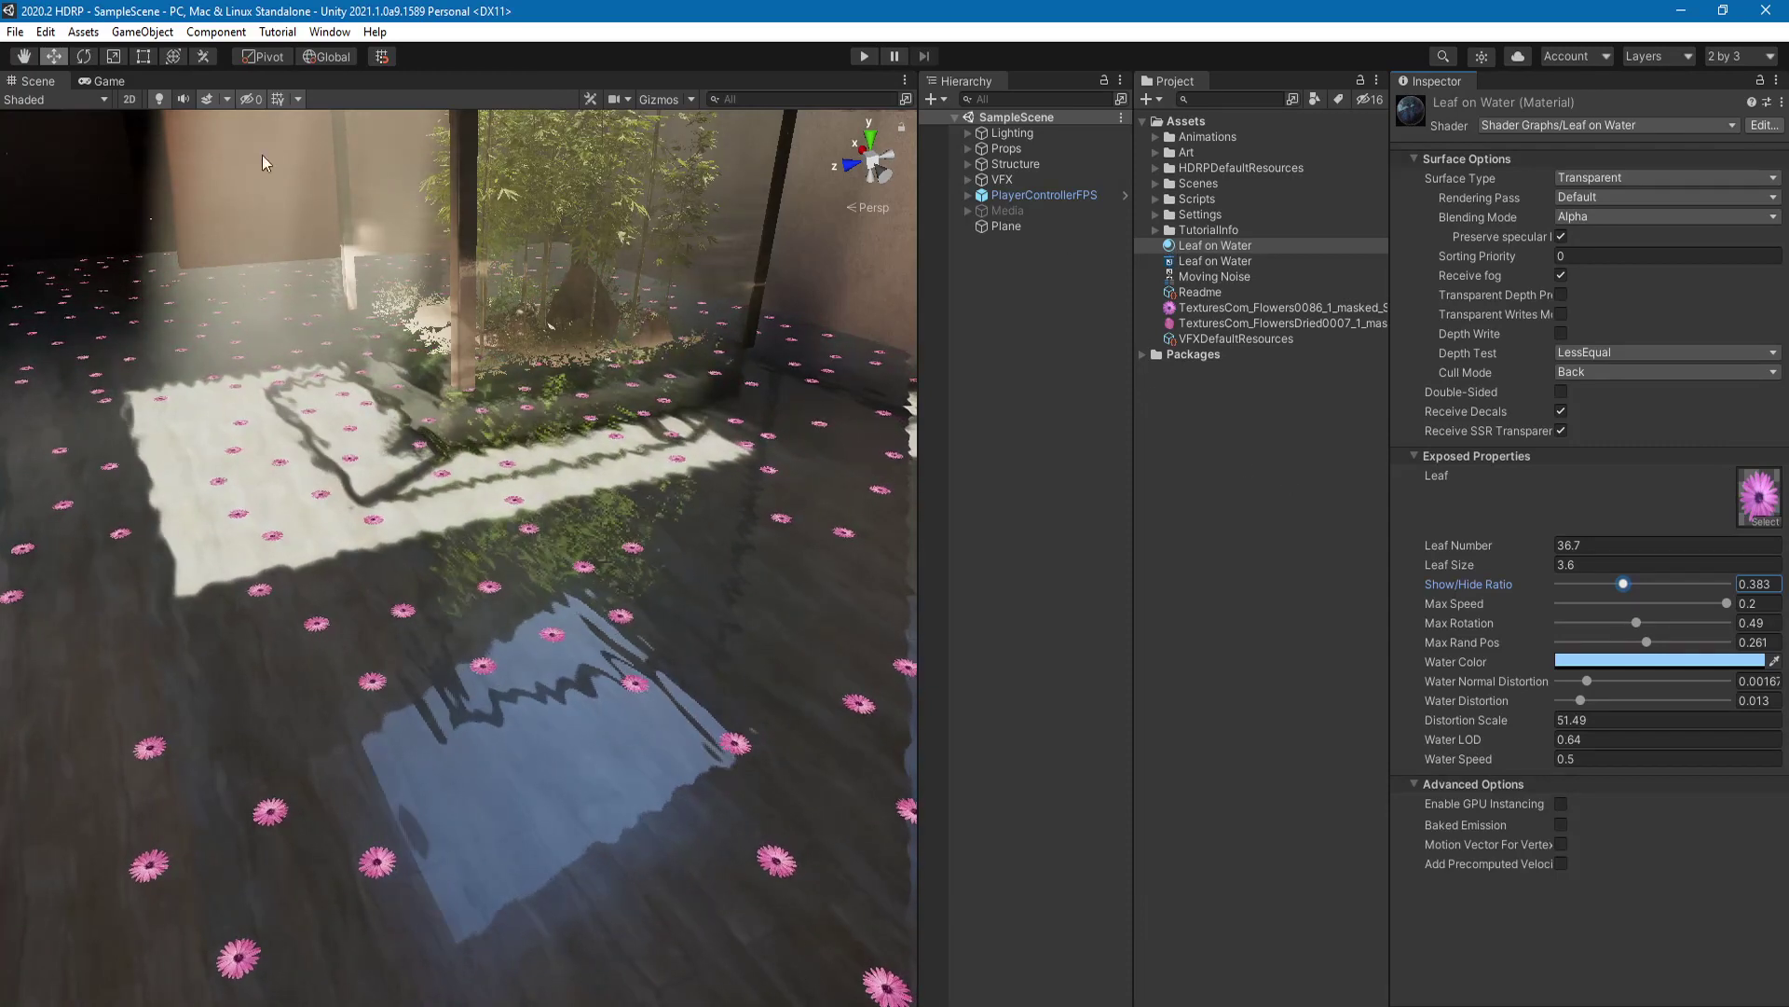
# Step: Open the Leaf on Water shader graph maximized and zoom into its main node network
pyautogui.doubleClick(1201, 262)
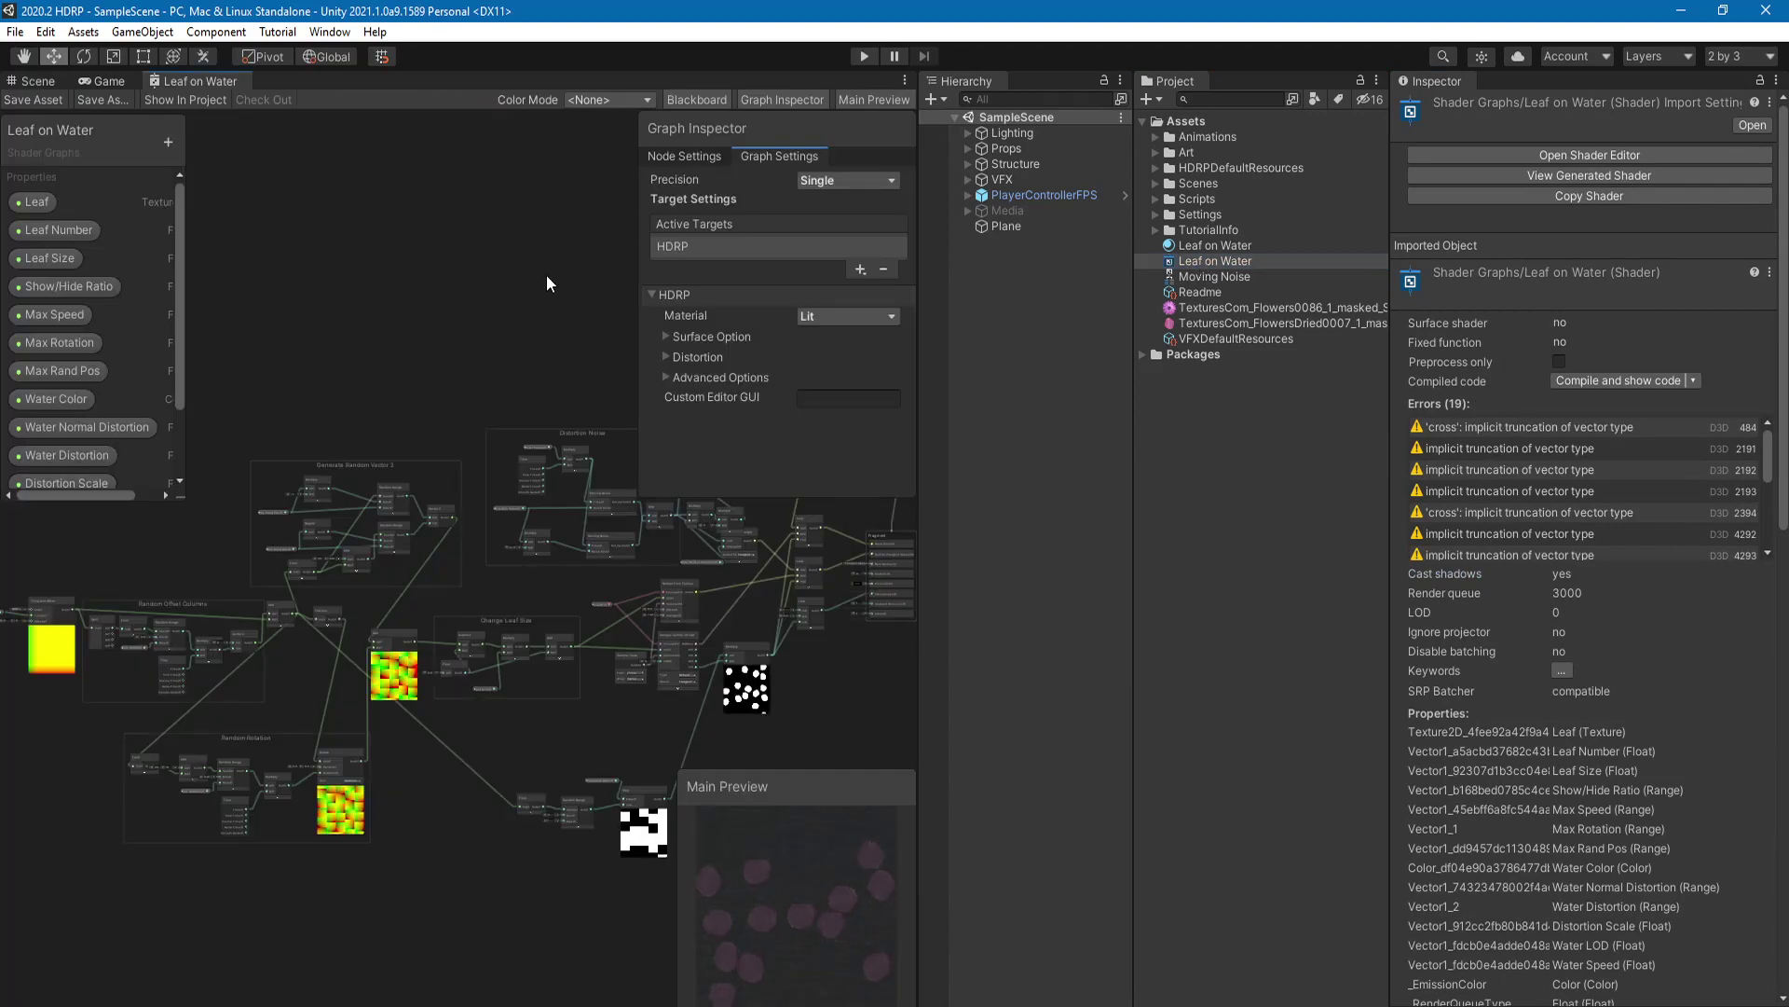
pyautogui.hotkey('shift', 'space')
pyautogui.moveTo(565, 304); pyautogui.dragTo(877, 248, button='middle')
pyautogui.scroll(1, 809, 353)
pyautogui.scroll(8, 876, 307)
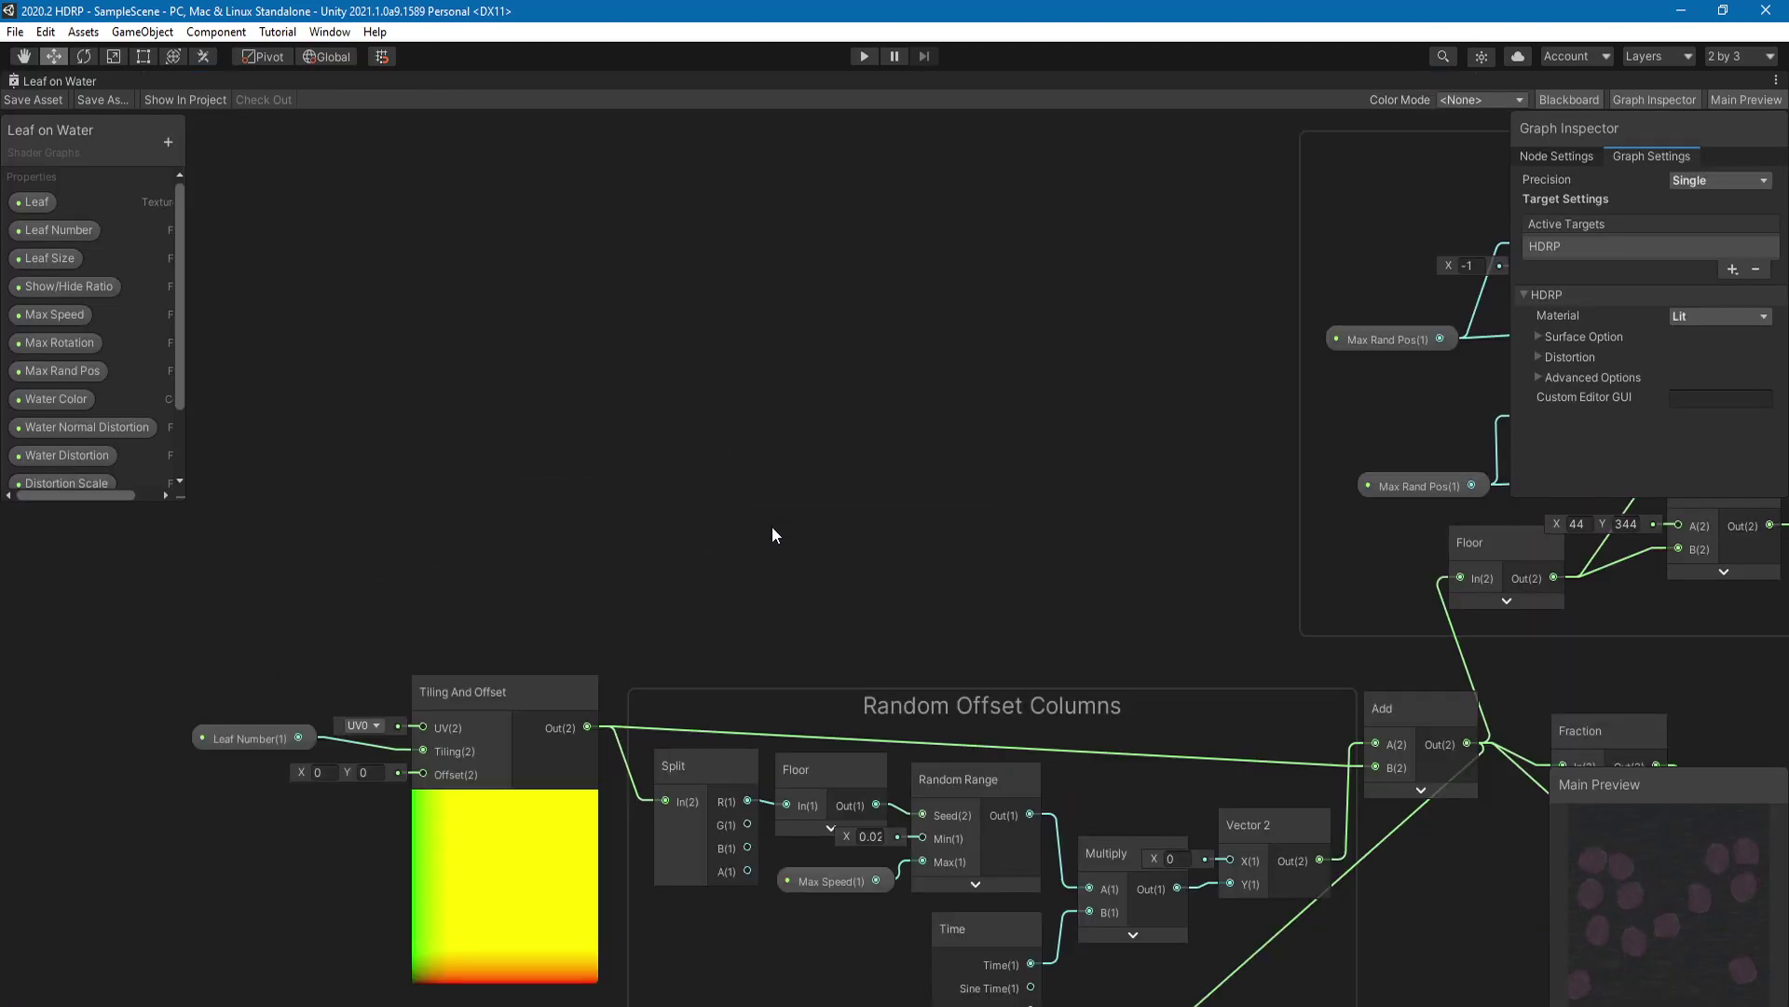
# Step: Pan across the Random Offset Columns group toward the Add node and Change Leaf Size group
pyautogui.moveTo(772, 526); pyautogui.dragTo(737, 382, button='middle')
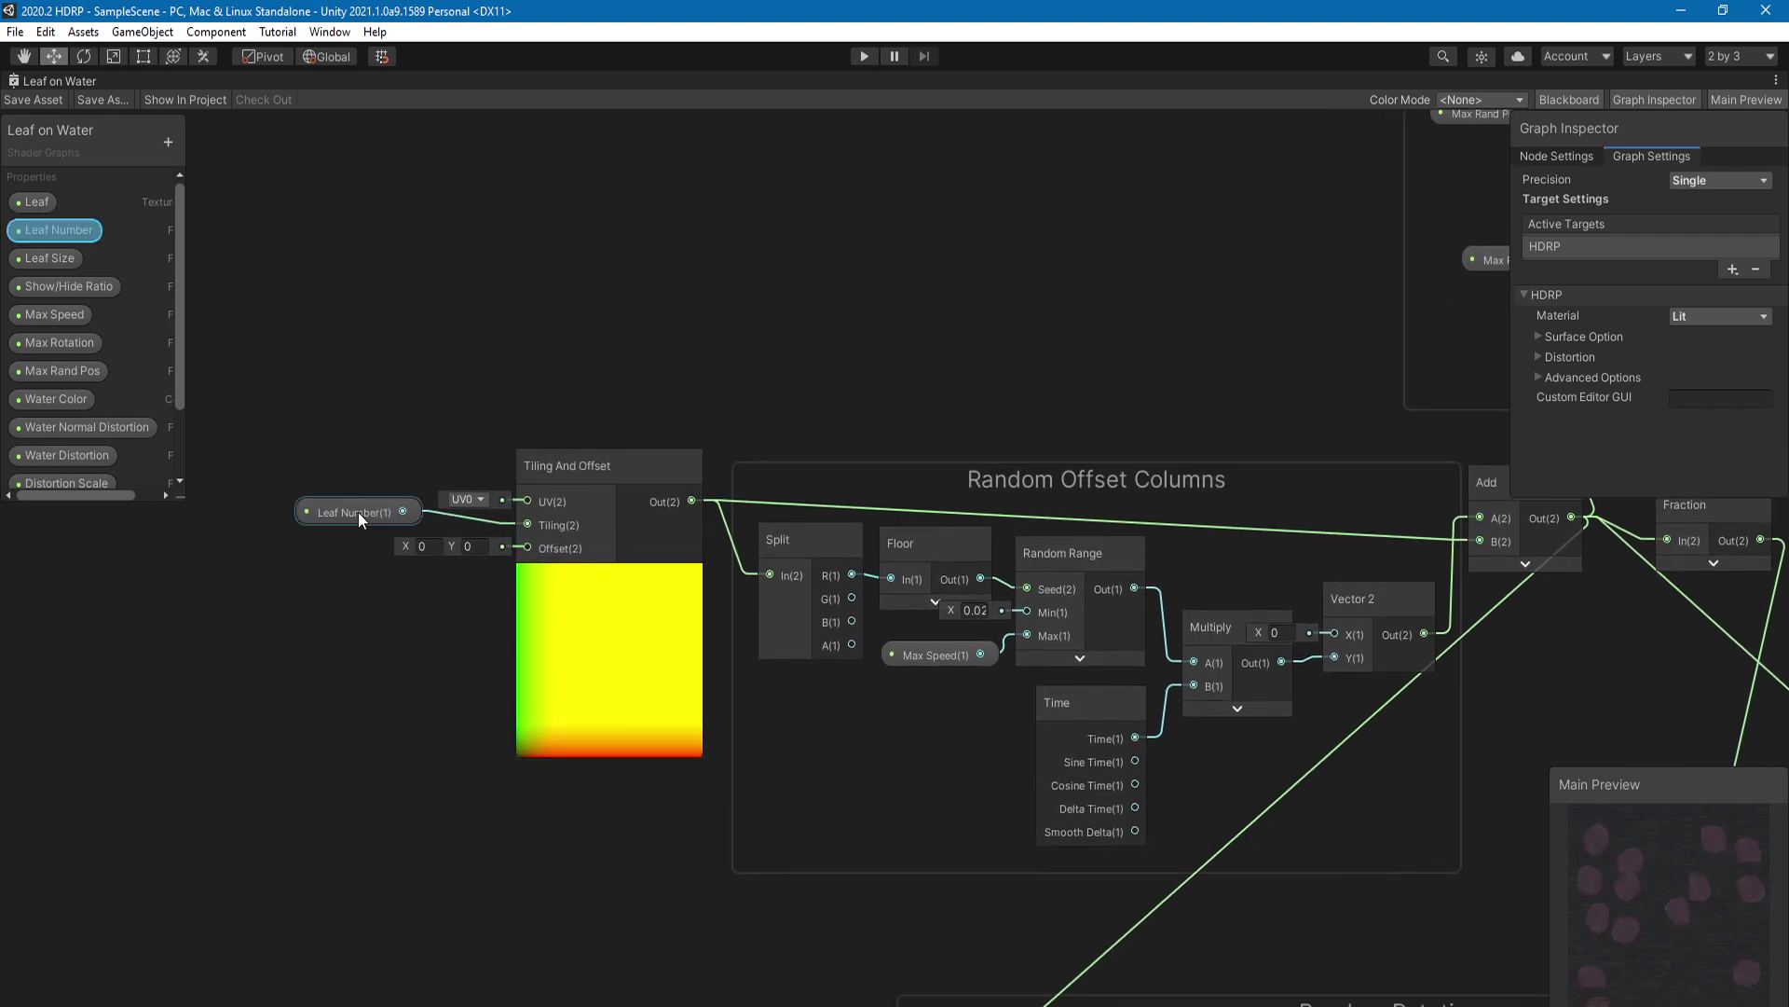
pyautogui.moveTo(349, 513); pyautogui.dragTo(341, 519)
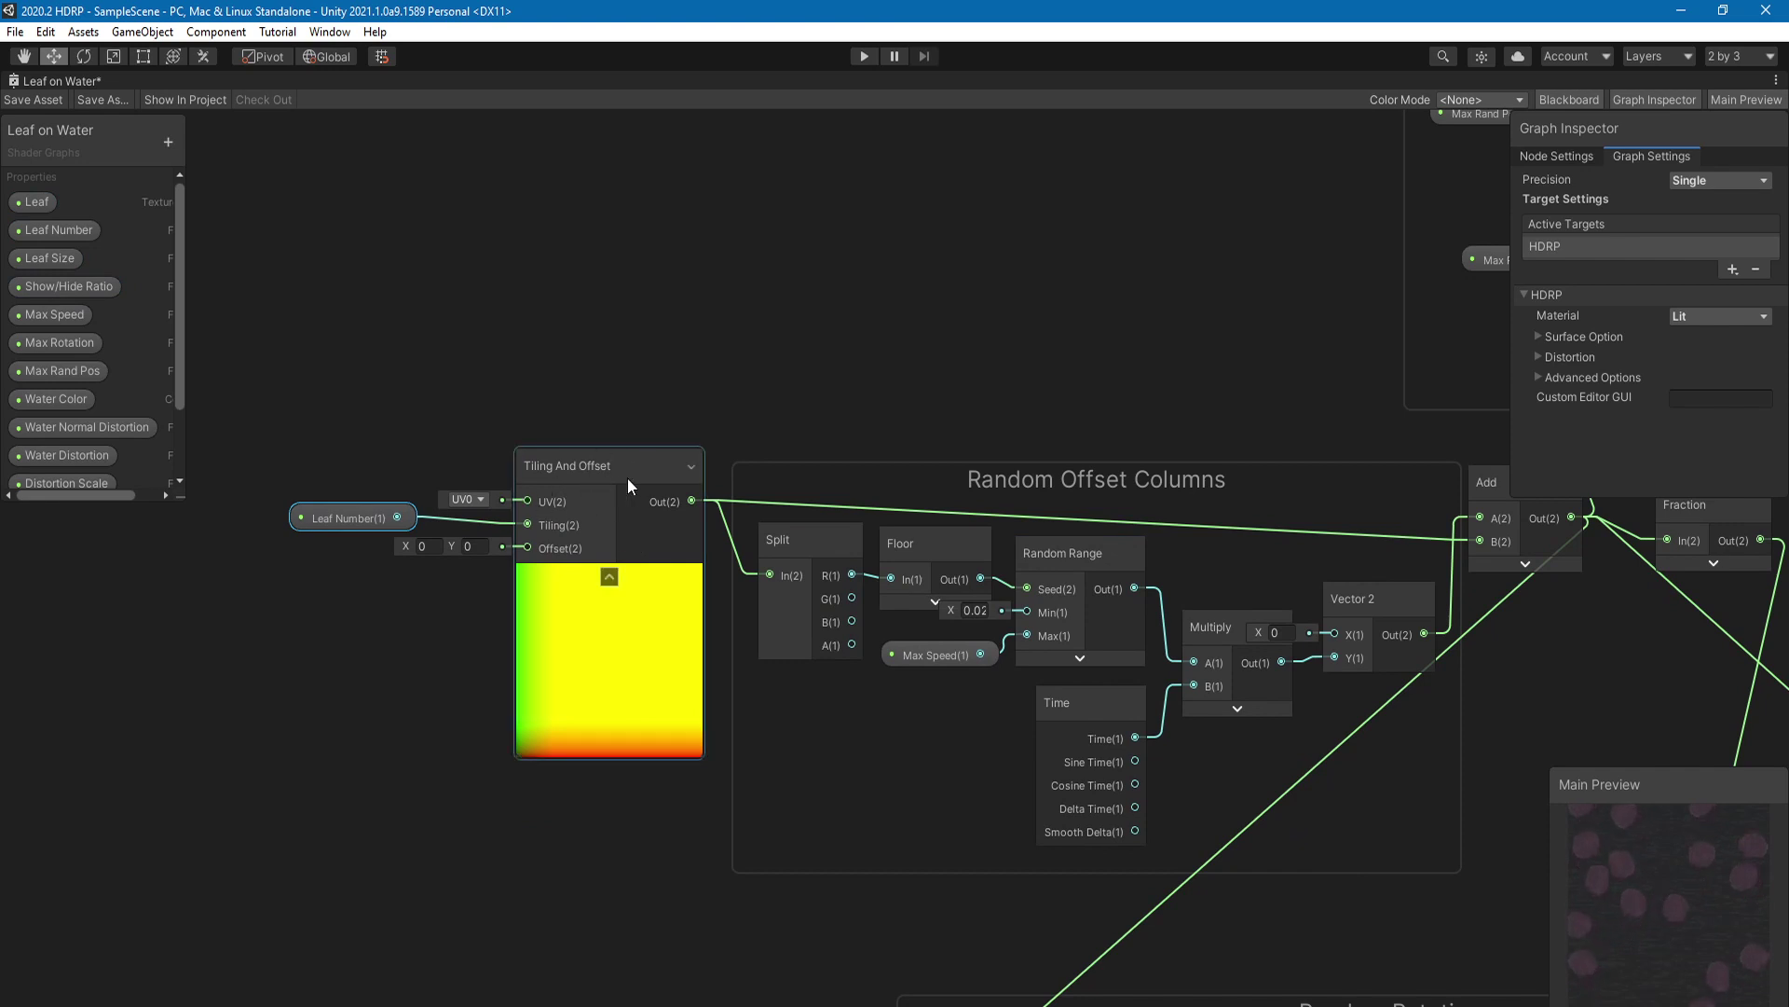
pyautogui.moveTo(648, 480); pyautogui.dragTo(572, 481, button='middle')
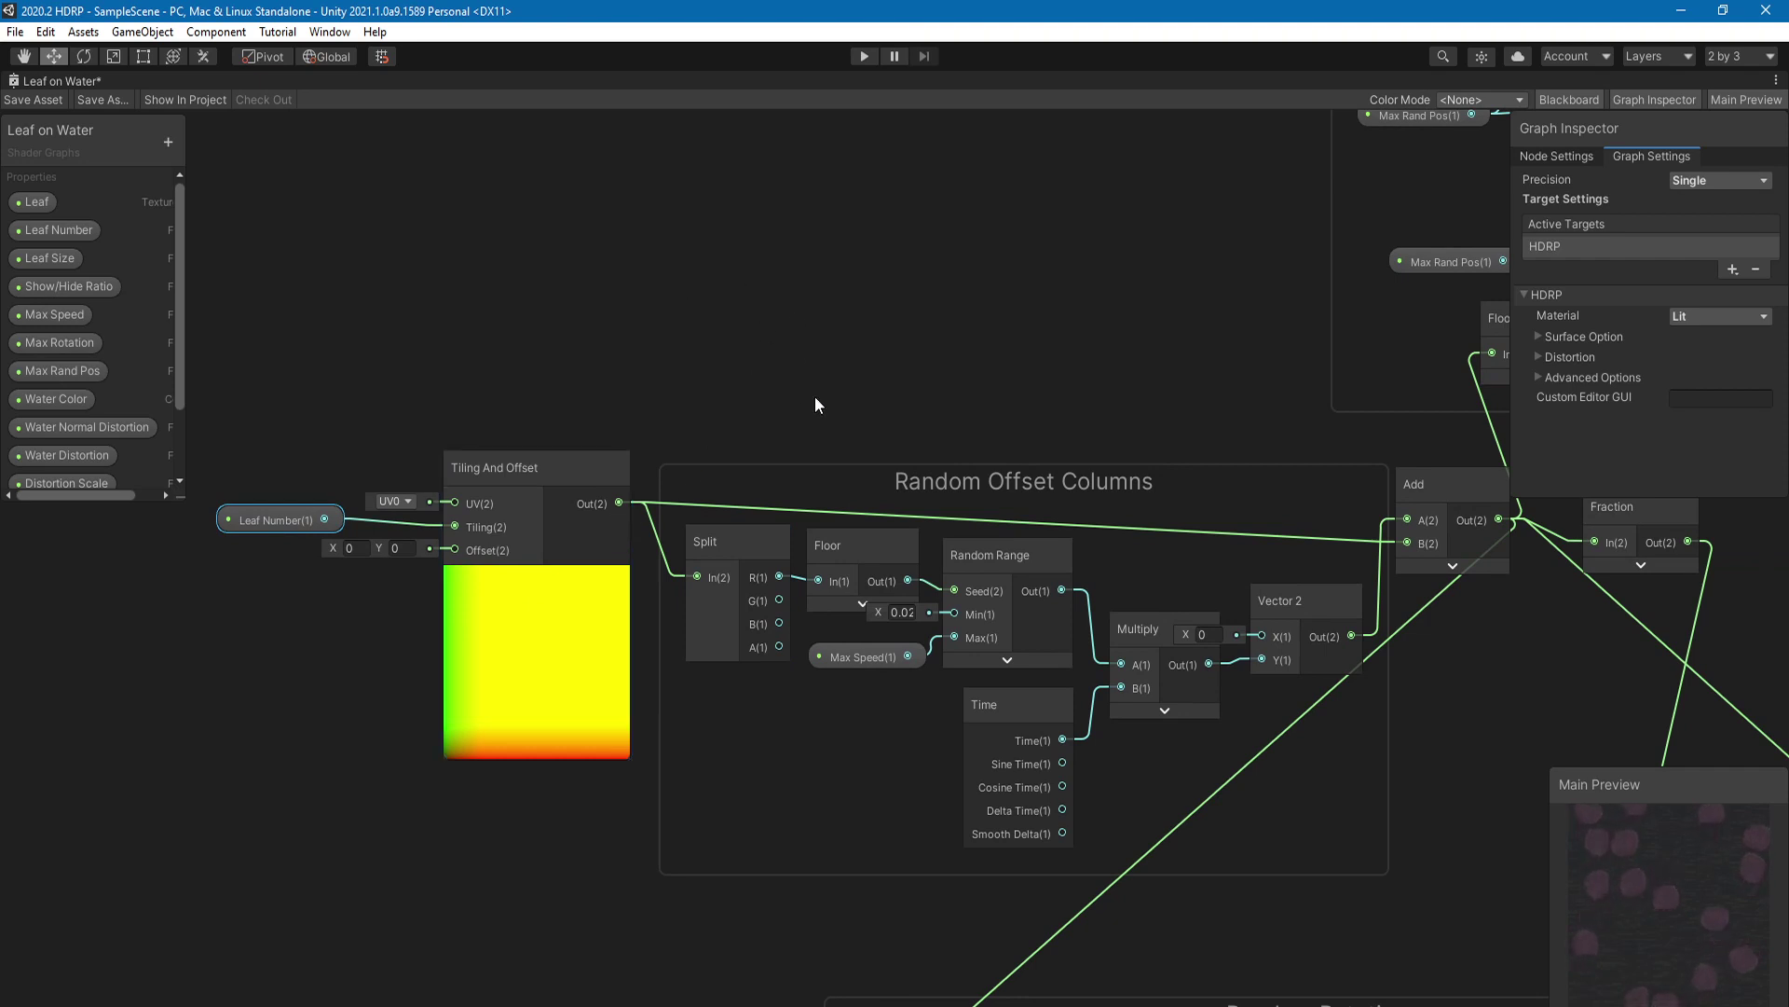
pyautogui.scroll(-2, 783, 399)
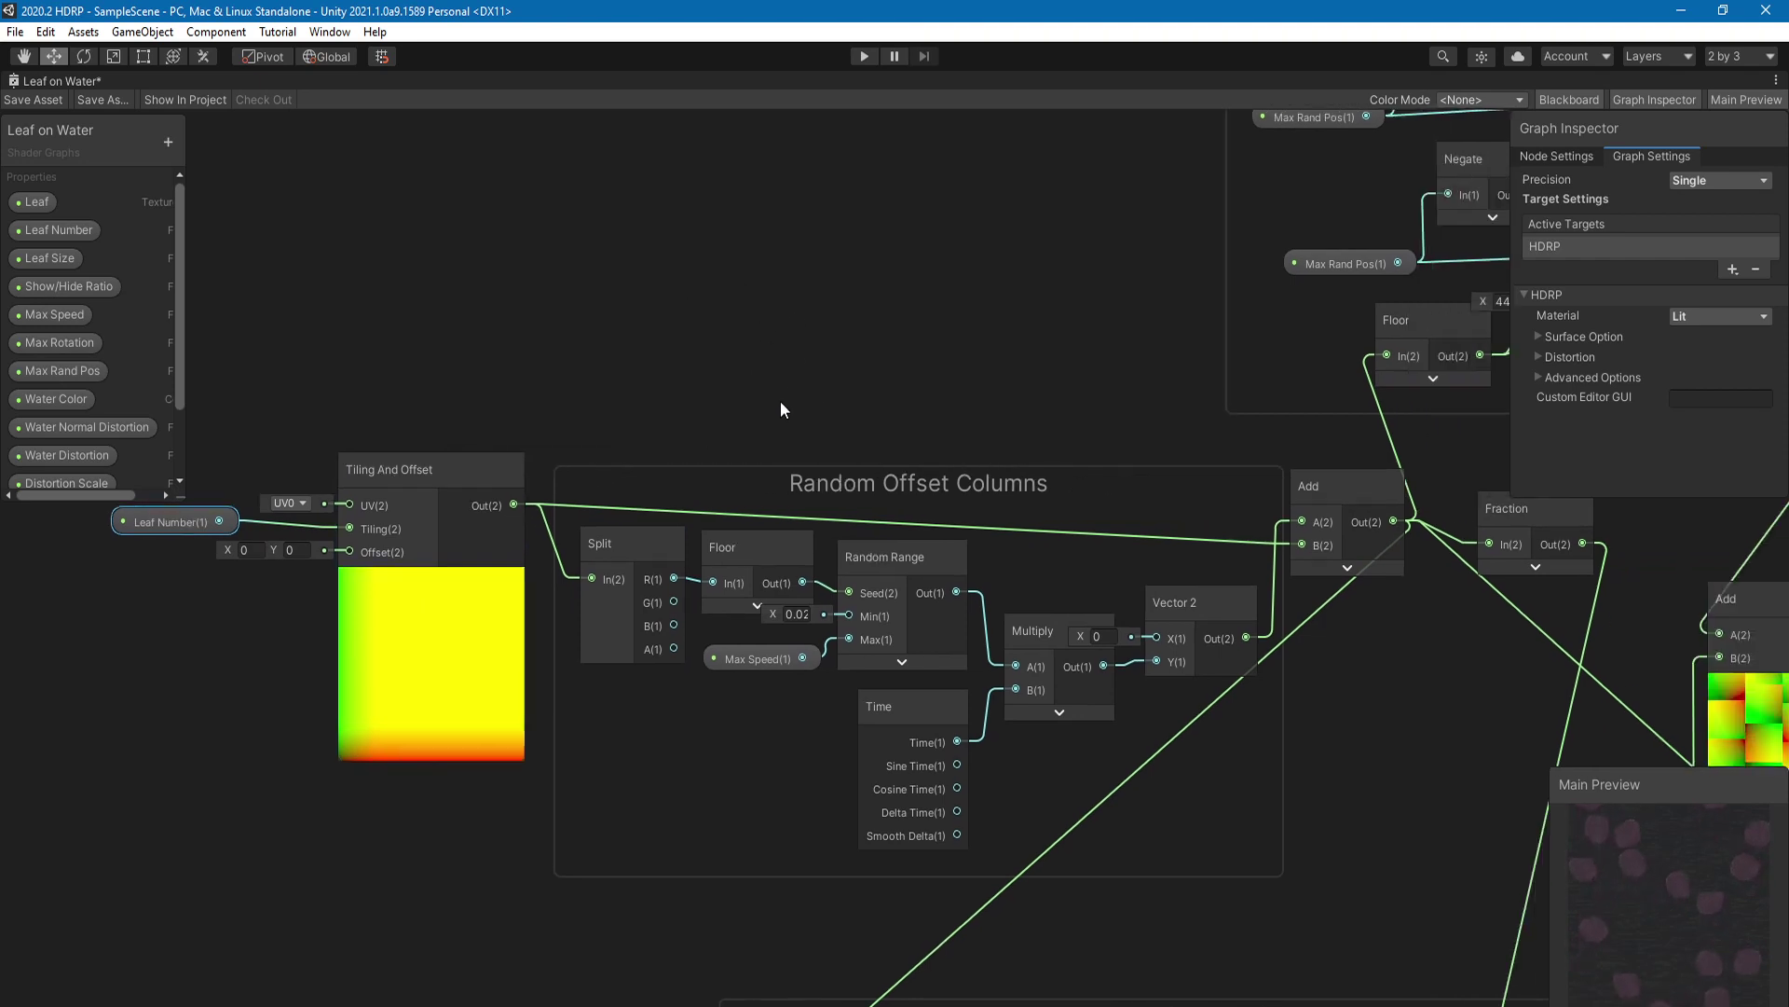
pyautogui.moveTo(826, 412); pyautogui.dragTo(580, 405, button='middle')
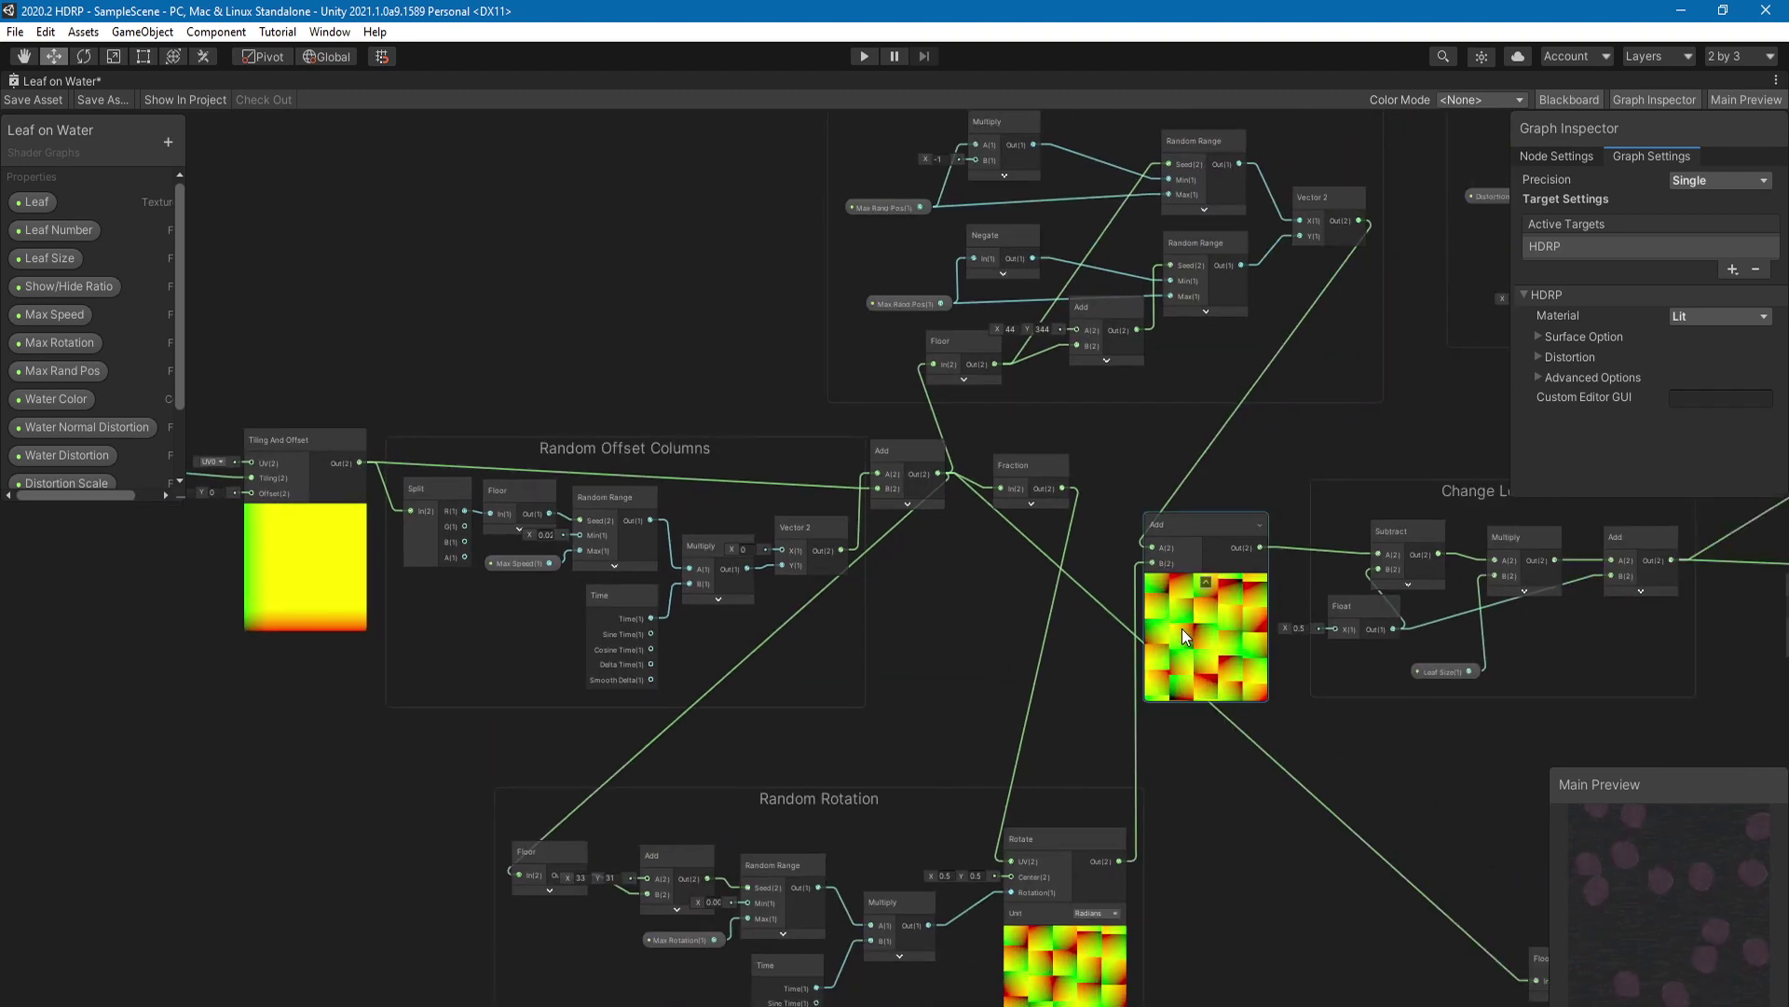
pyautogui.moveTo(539, 457); pyautogui.dragTo(652, 465, button='middle')
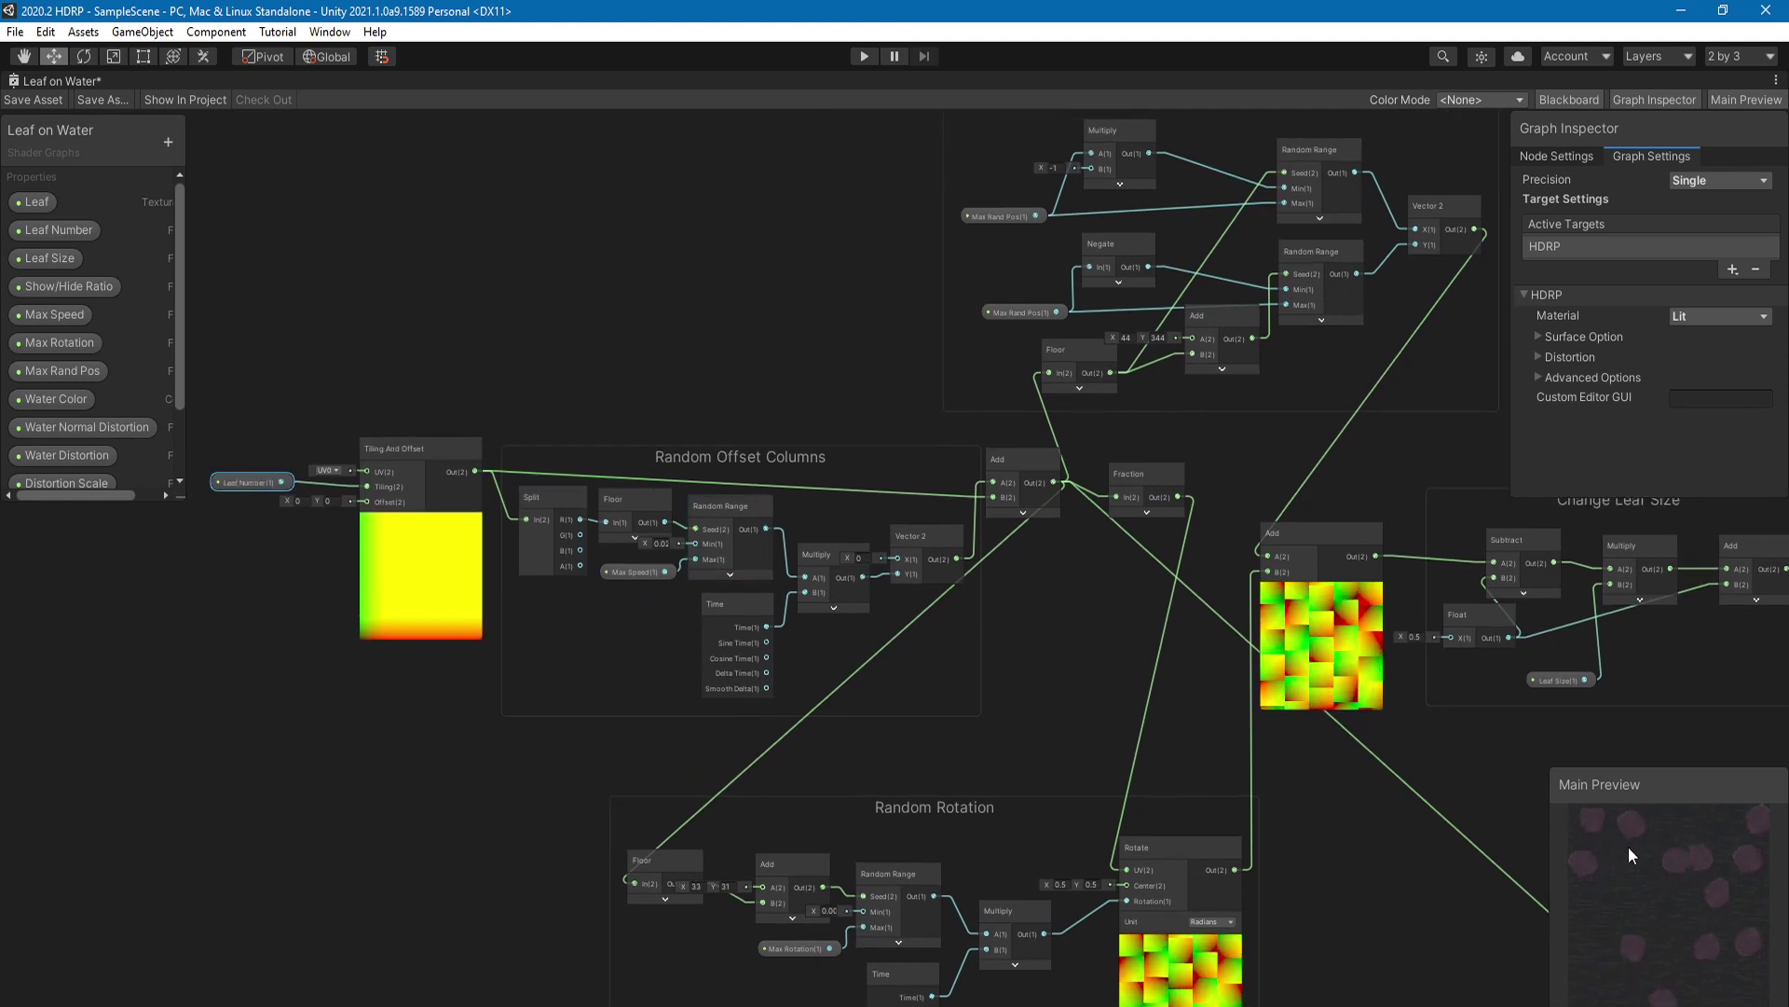
pyautogui.scroll(3, 563, 633)
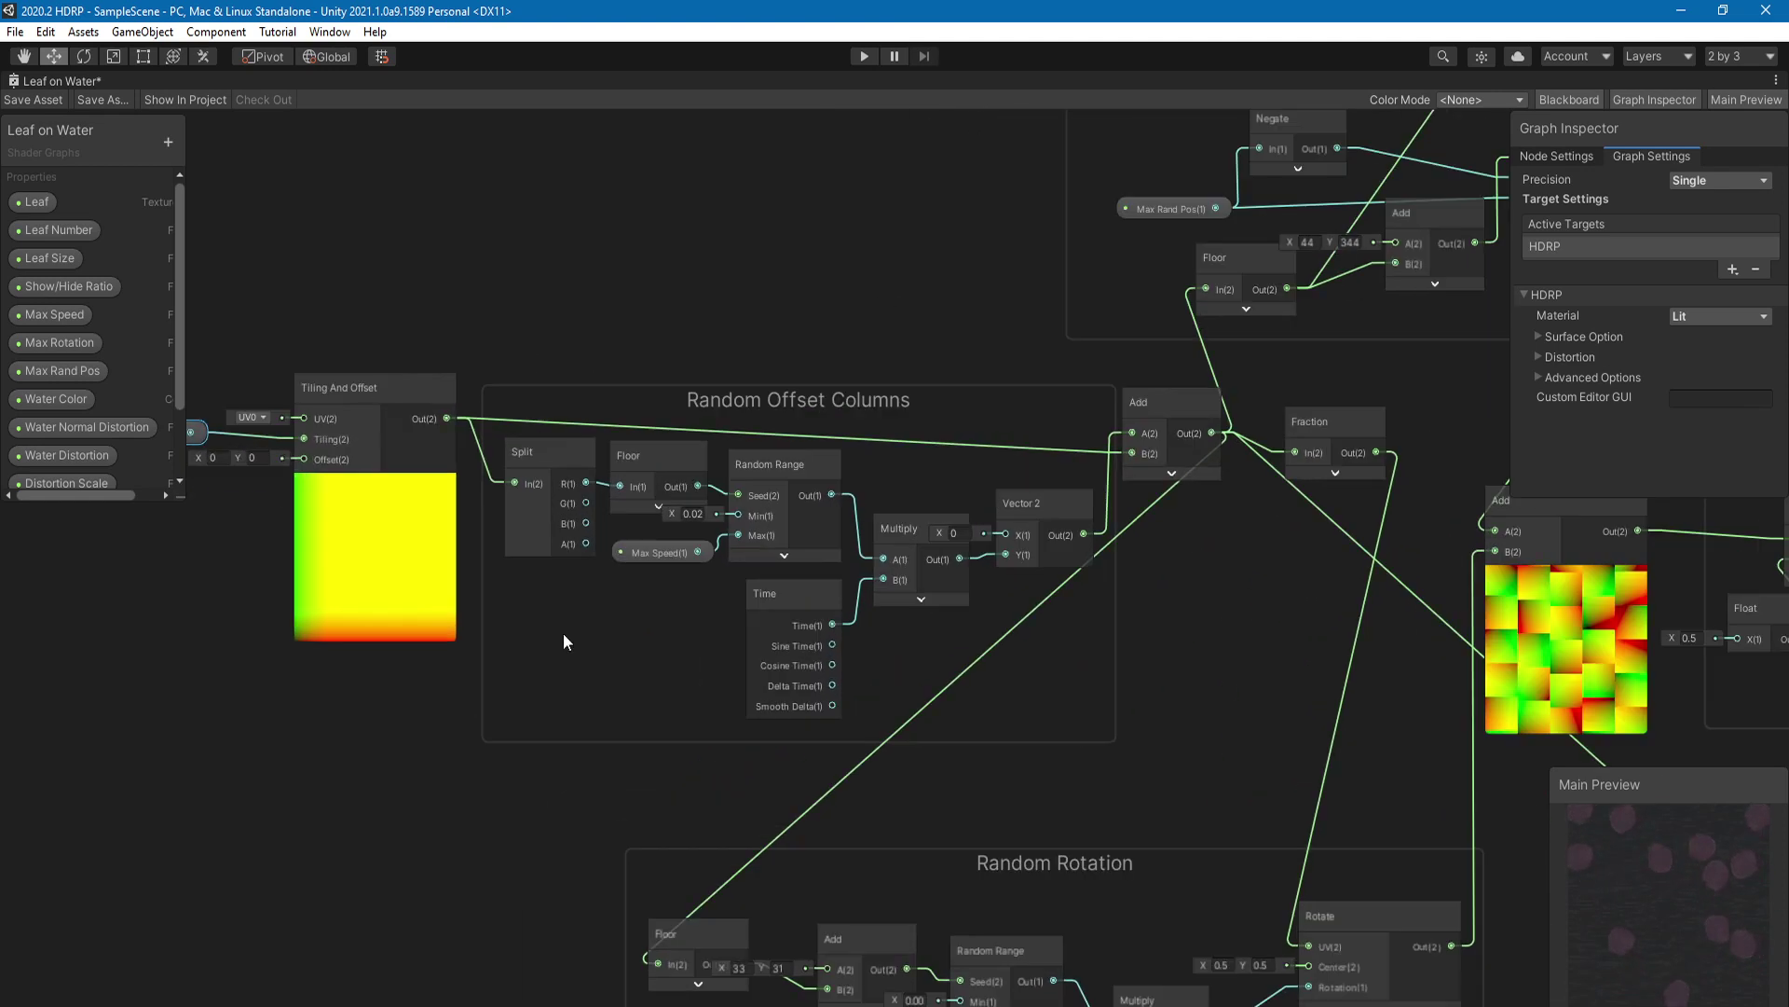
pyautogui.moveTo(563, 634); pyautogui.dragTo(580, 715, button='middle')
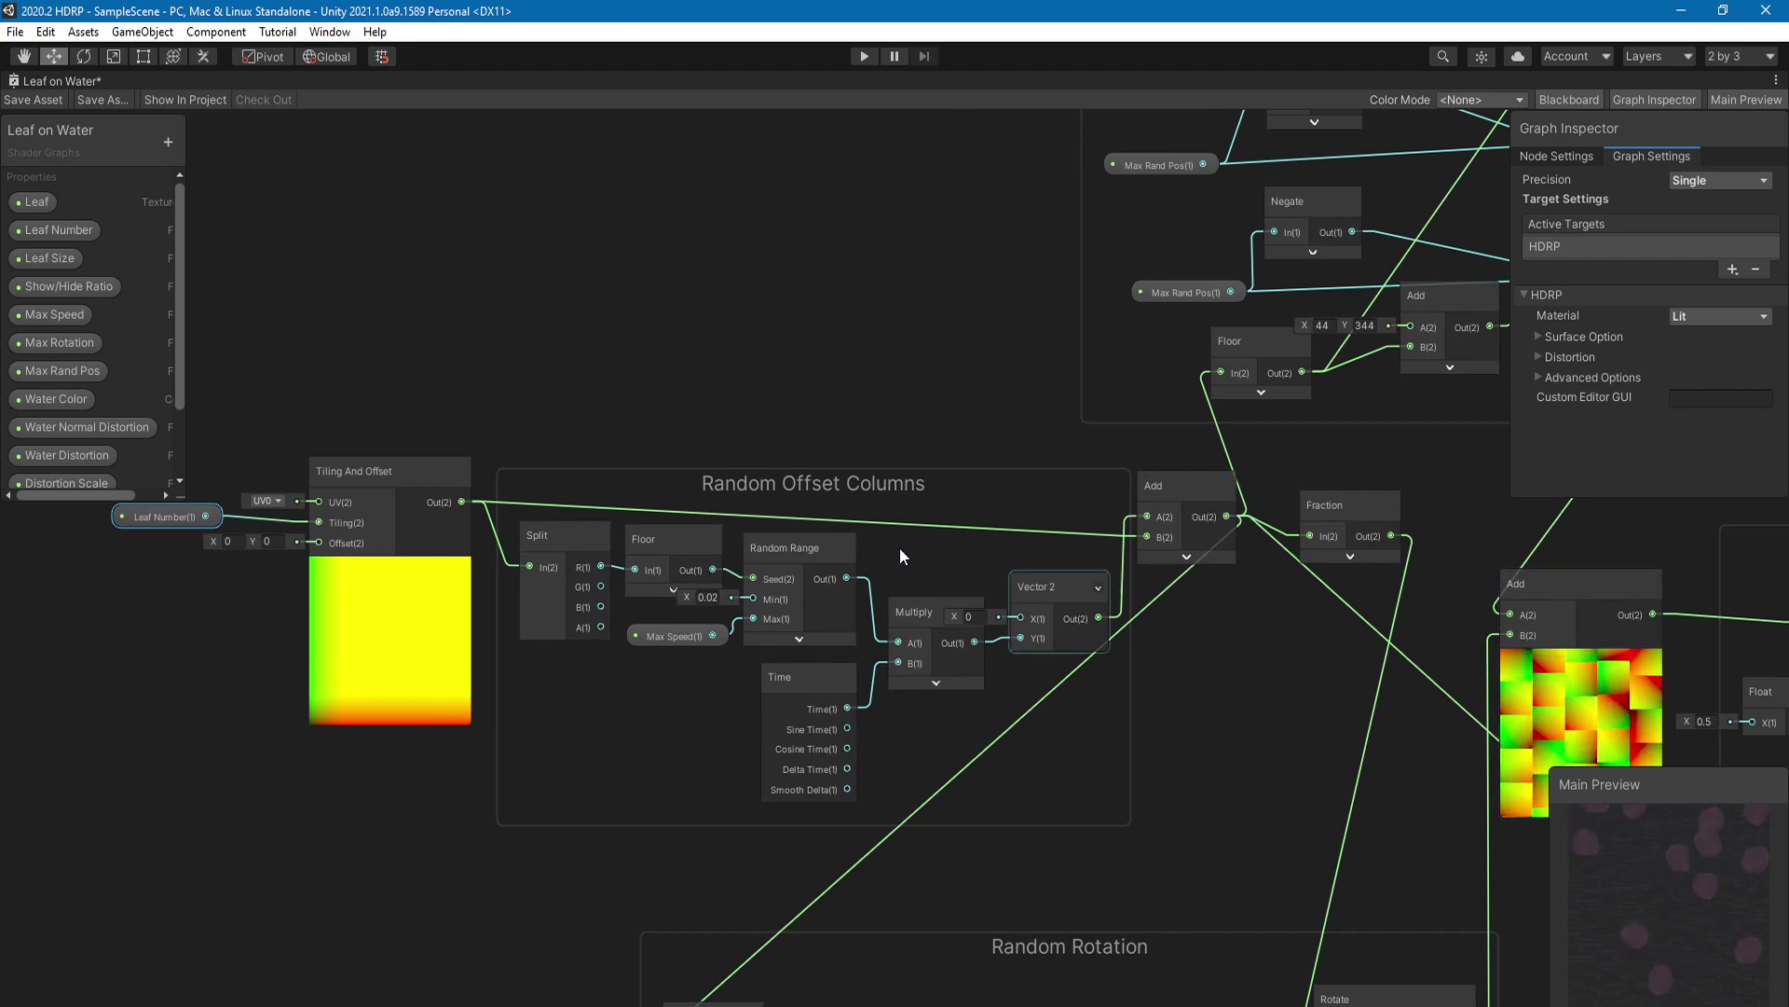
pyautogui.scroll(1, 483, 479)
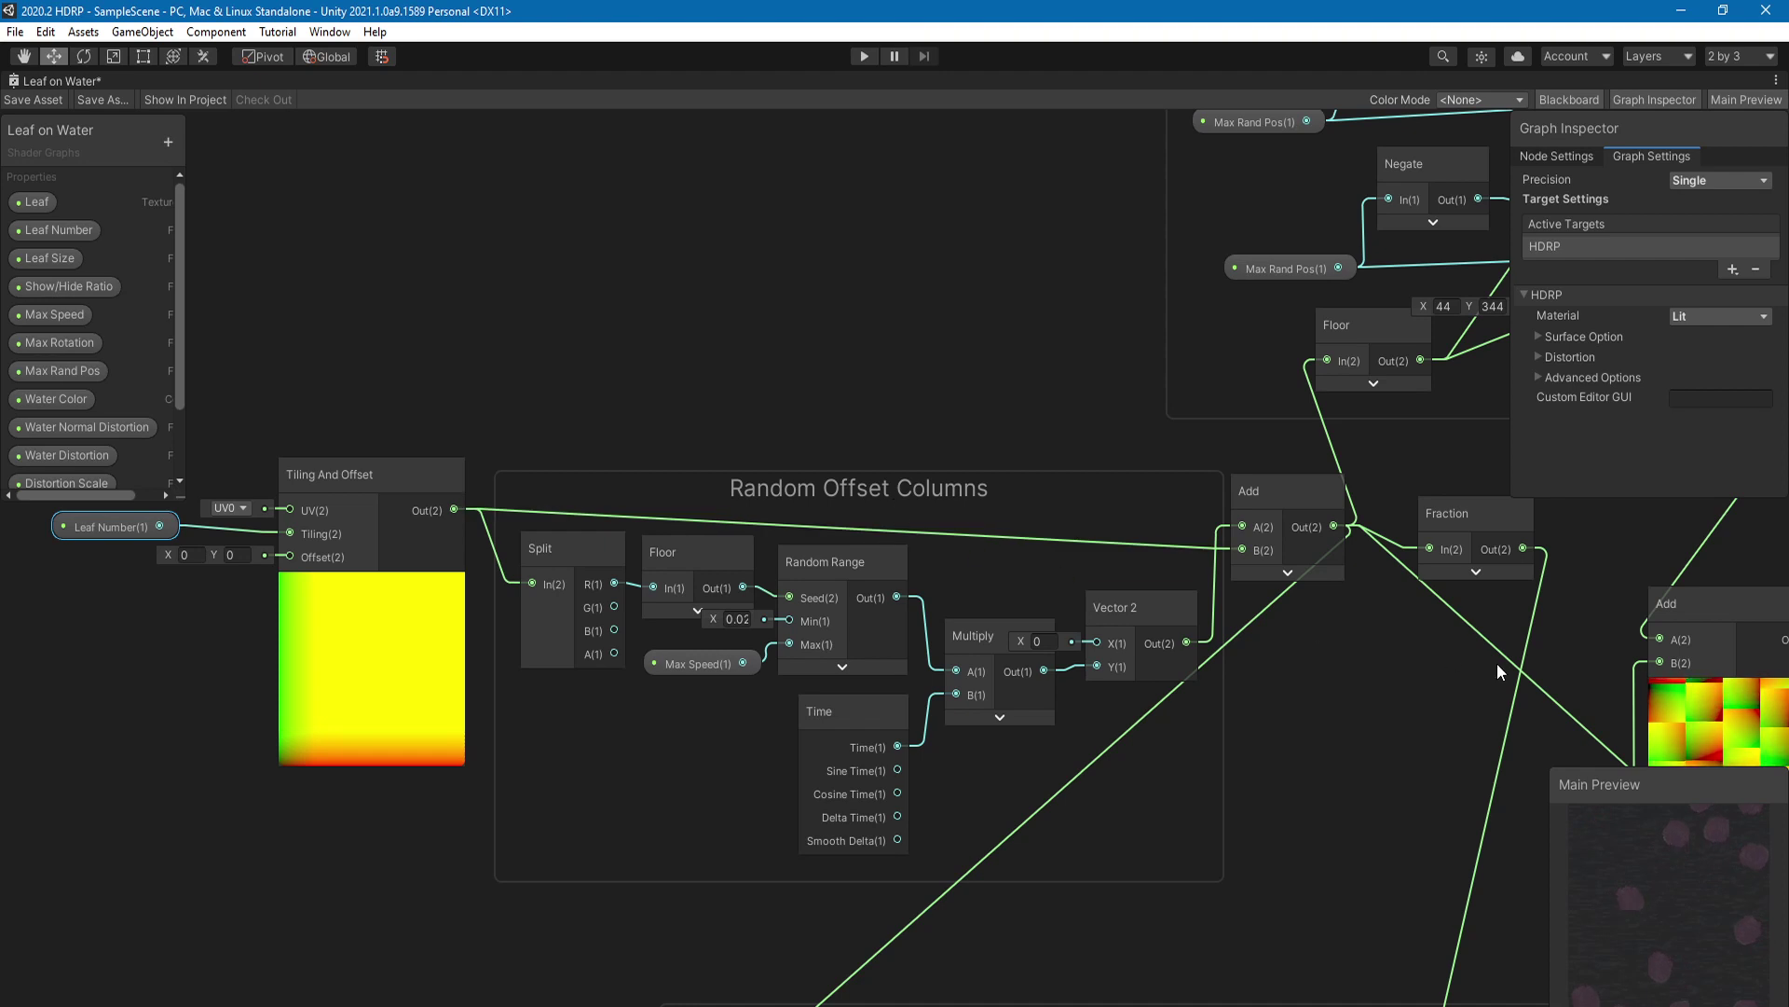
pyautogui.scroll(-2, 1690, 720)
pyautogui.moveTo(1689, 720); pyautogui.dragTo(1430, 607, button='middle')
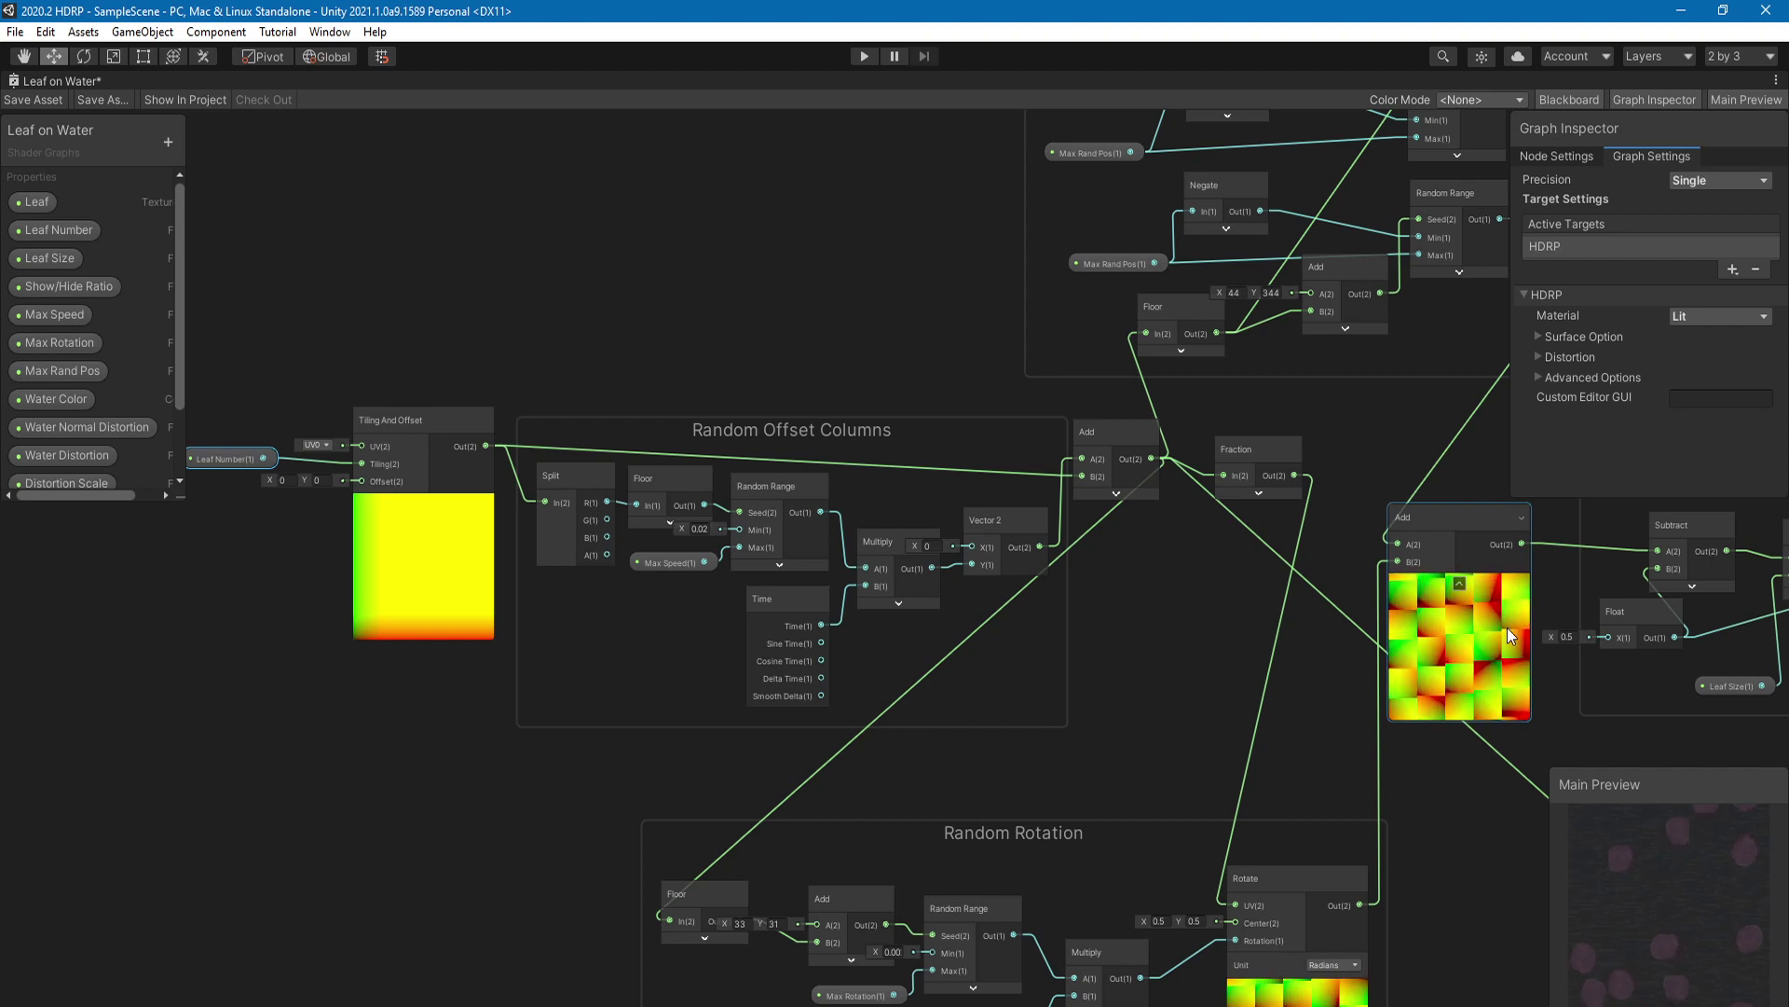
pyautogui.moveTo(645, 428); pyautogui.dragTo(689, 476, button='middle')
pyautogui.scroll(3, 660, 505)
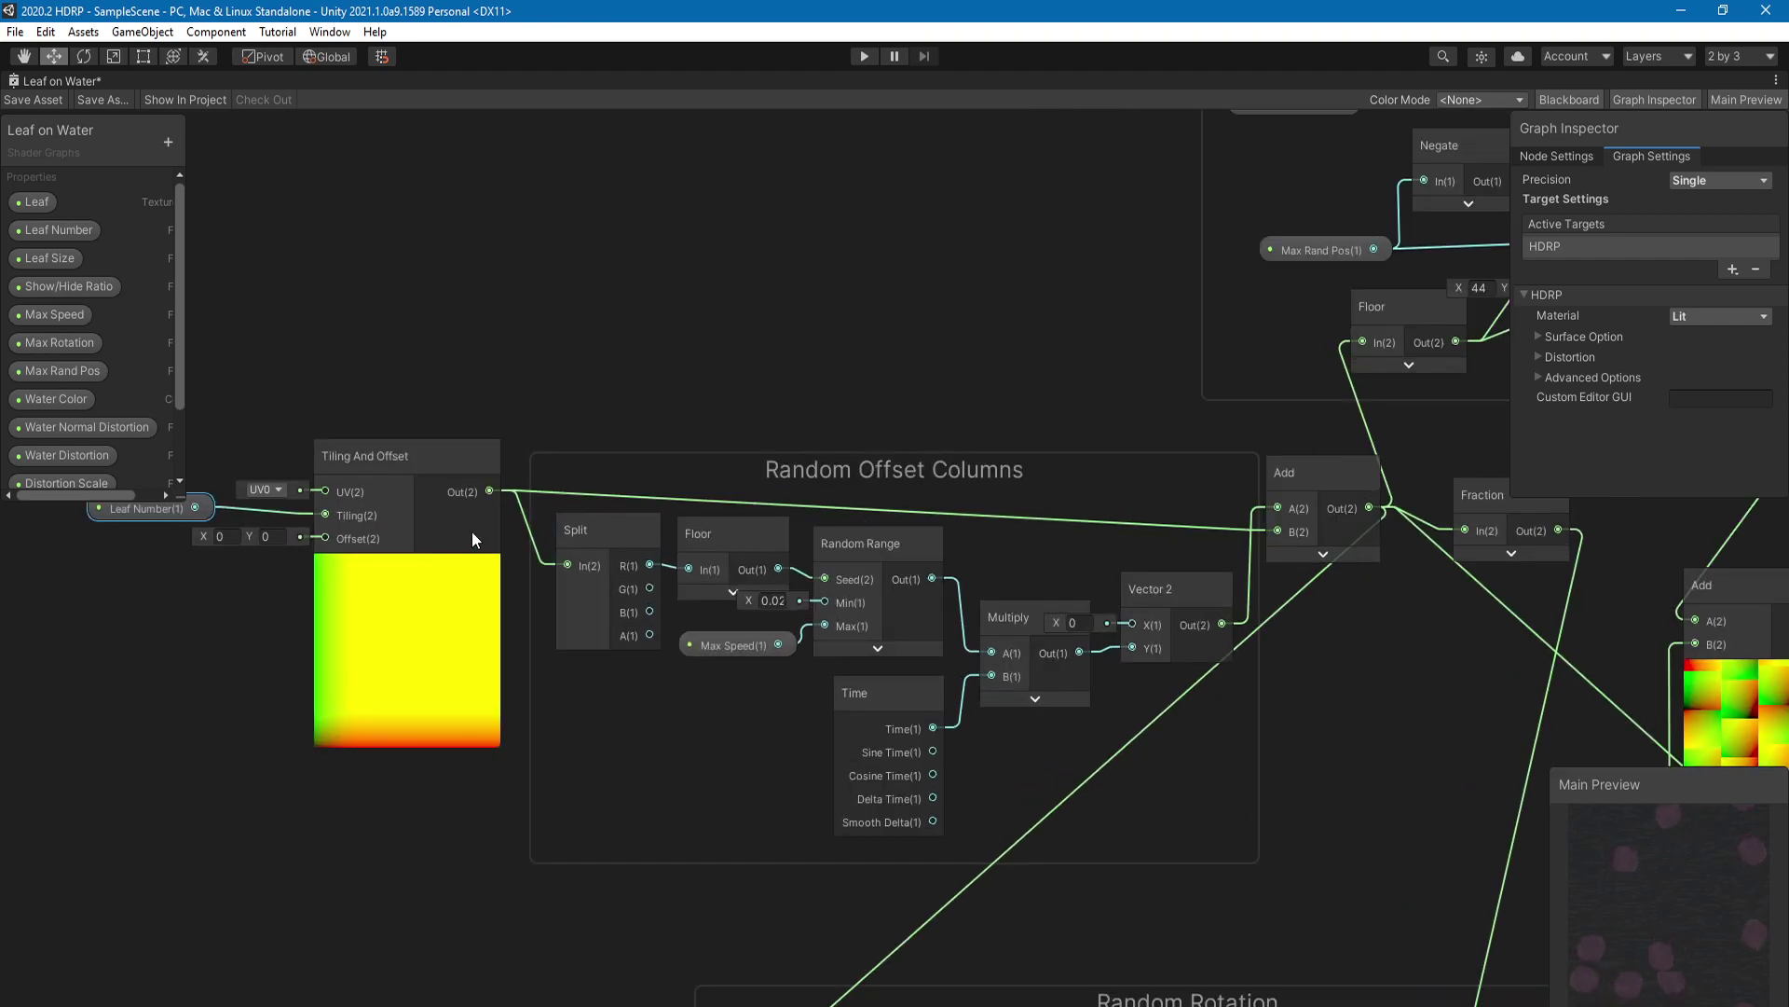
pyautogui.click(394, 468)
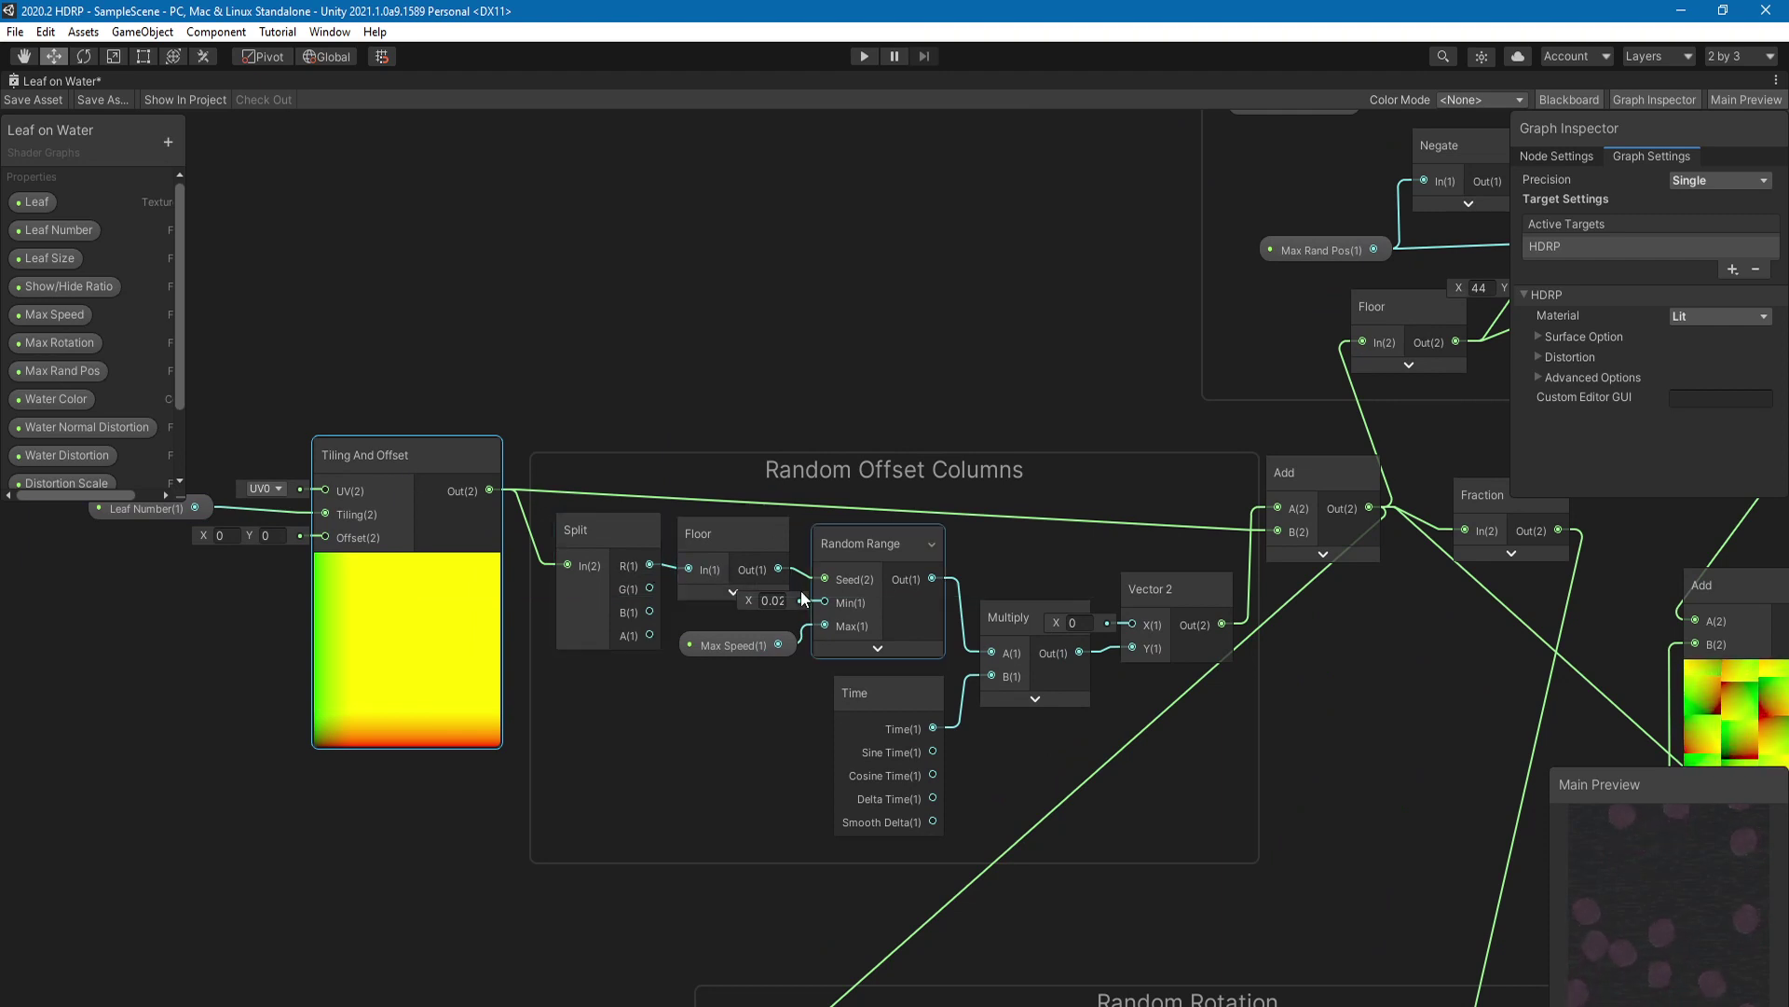
pyautogui.click(882, 650)
pyautogui.moveTo(897, 570); pyautogui.dragTo(899, 467)
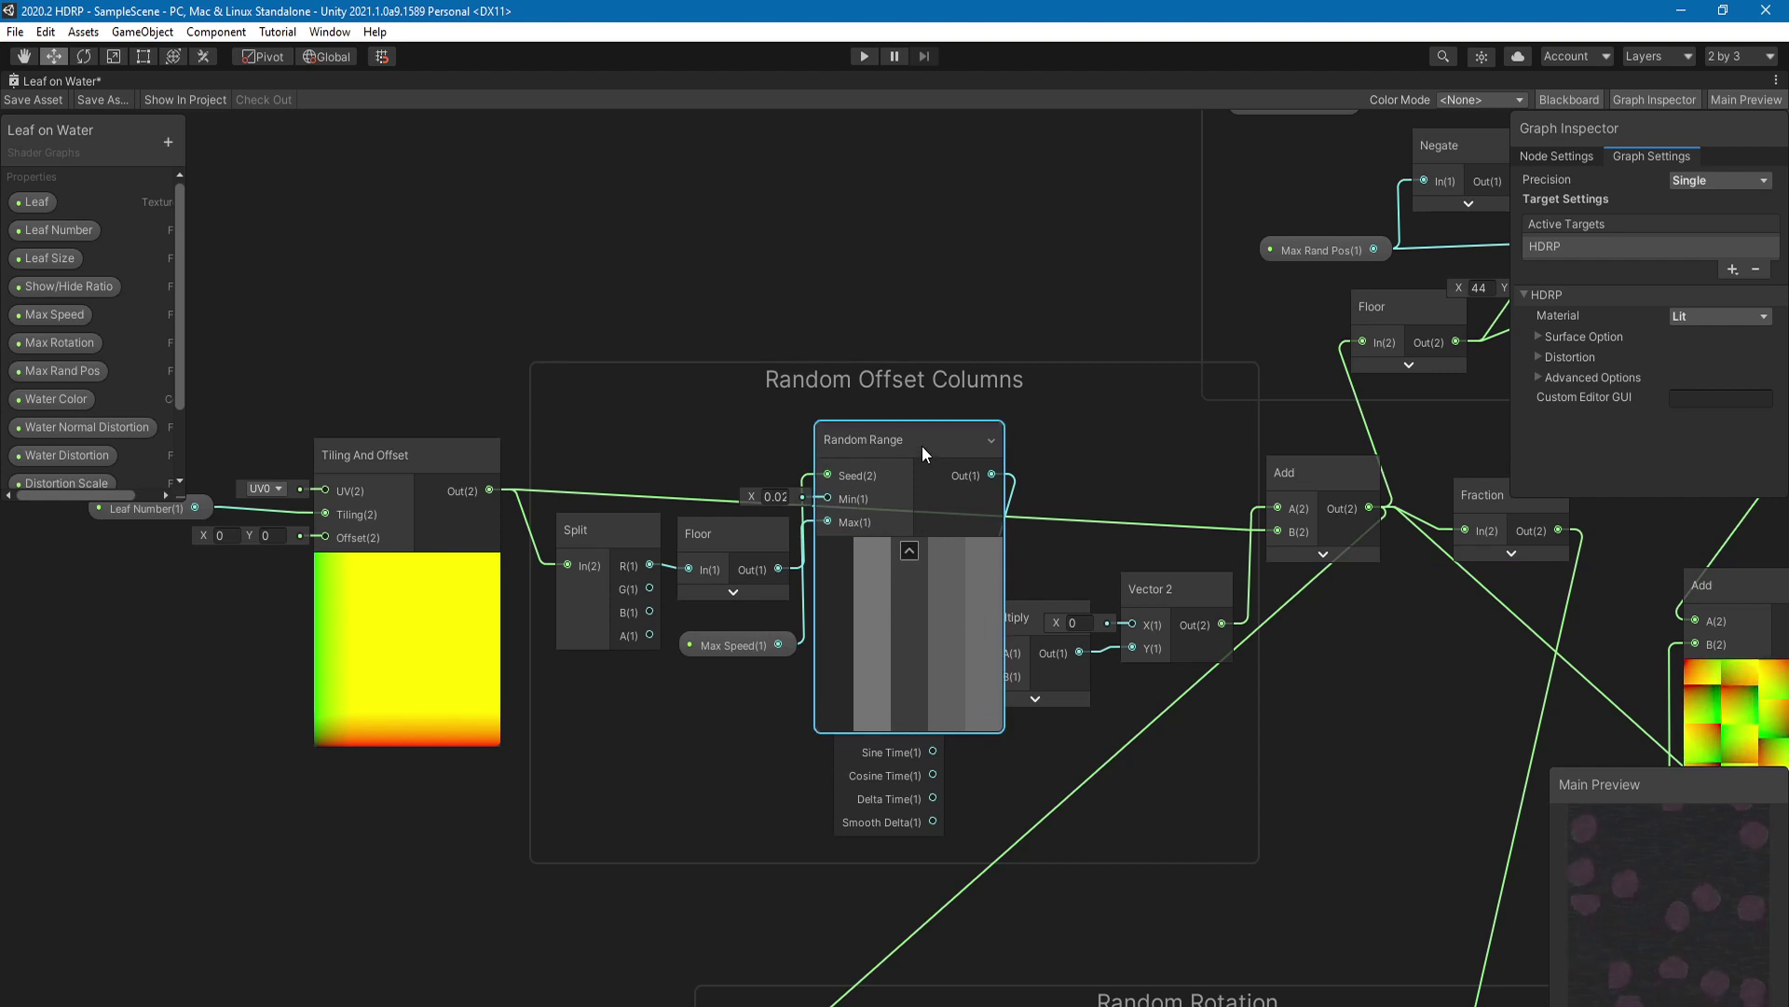
pyautogui.moveTo(921, 445); pyautogui.dragTo(920, 500)
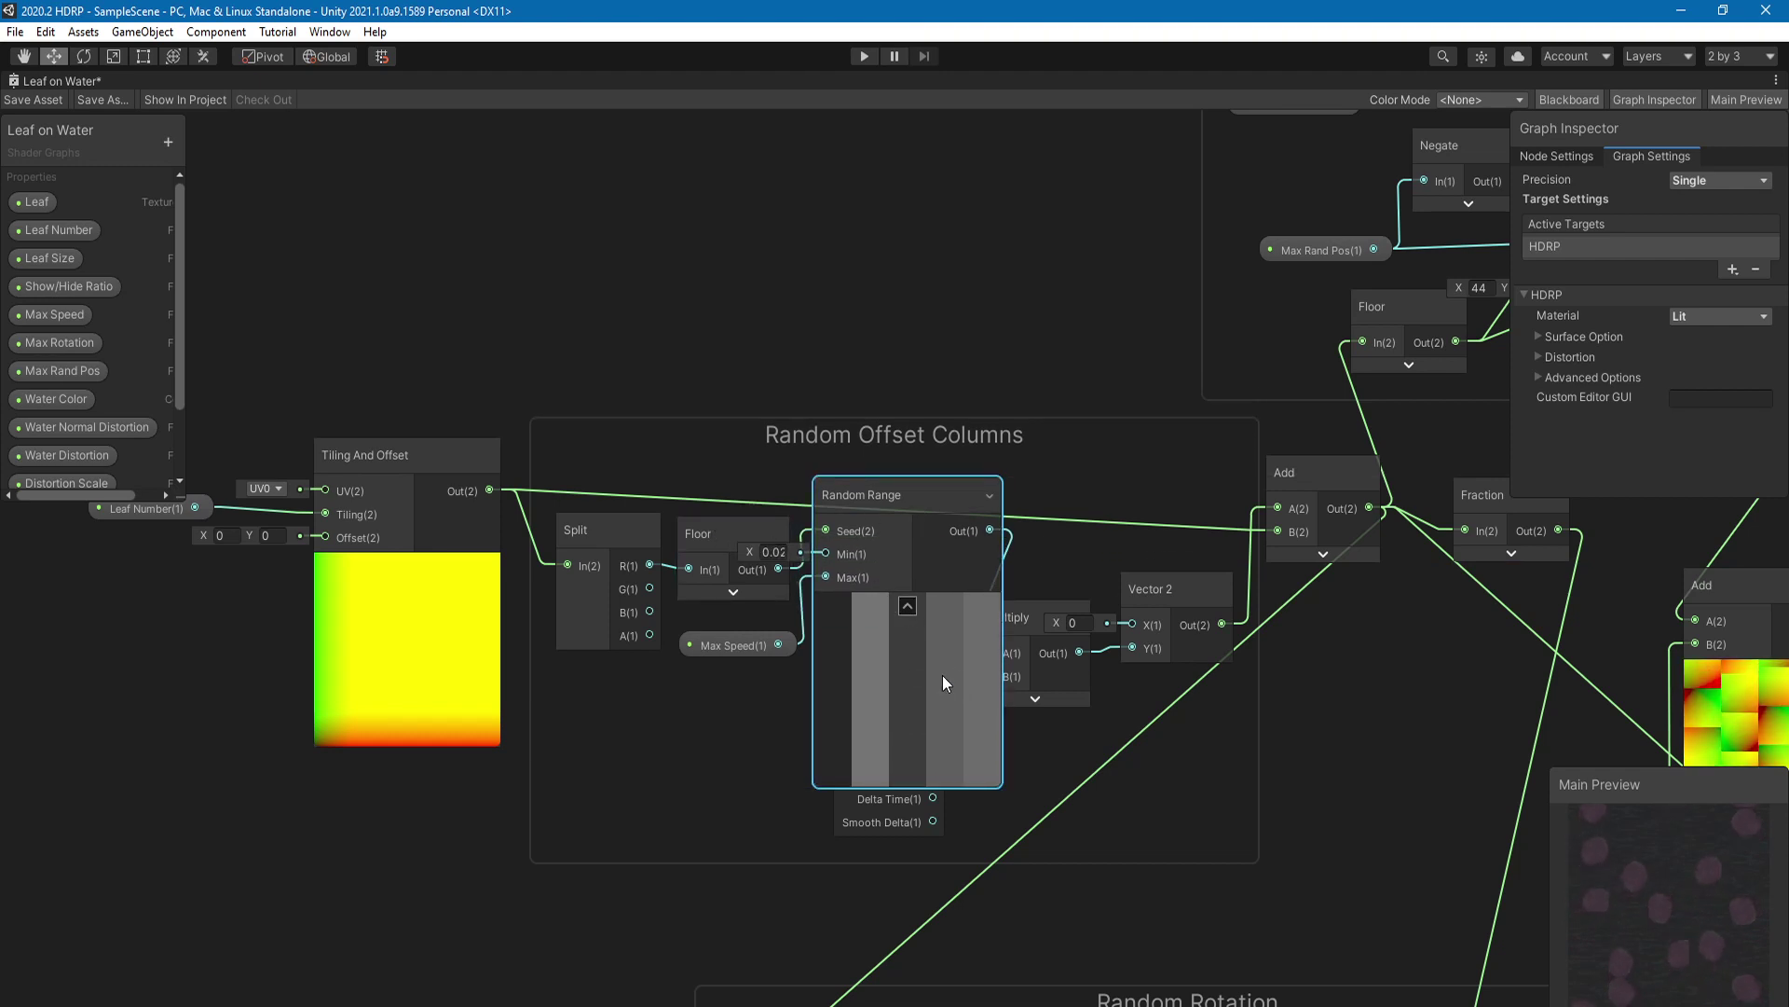
pyautogui.click(908, 606)
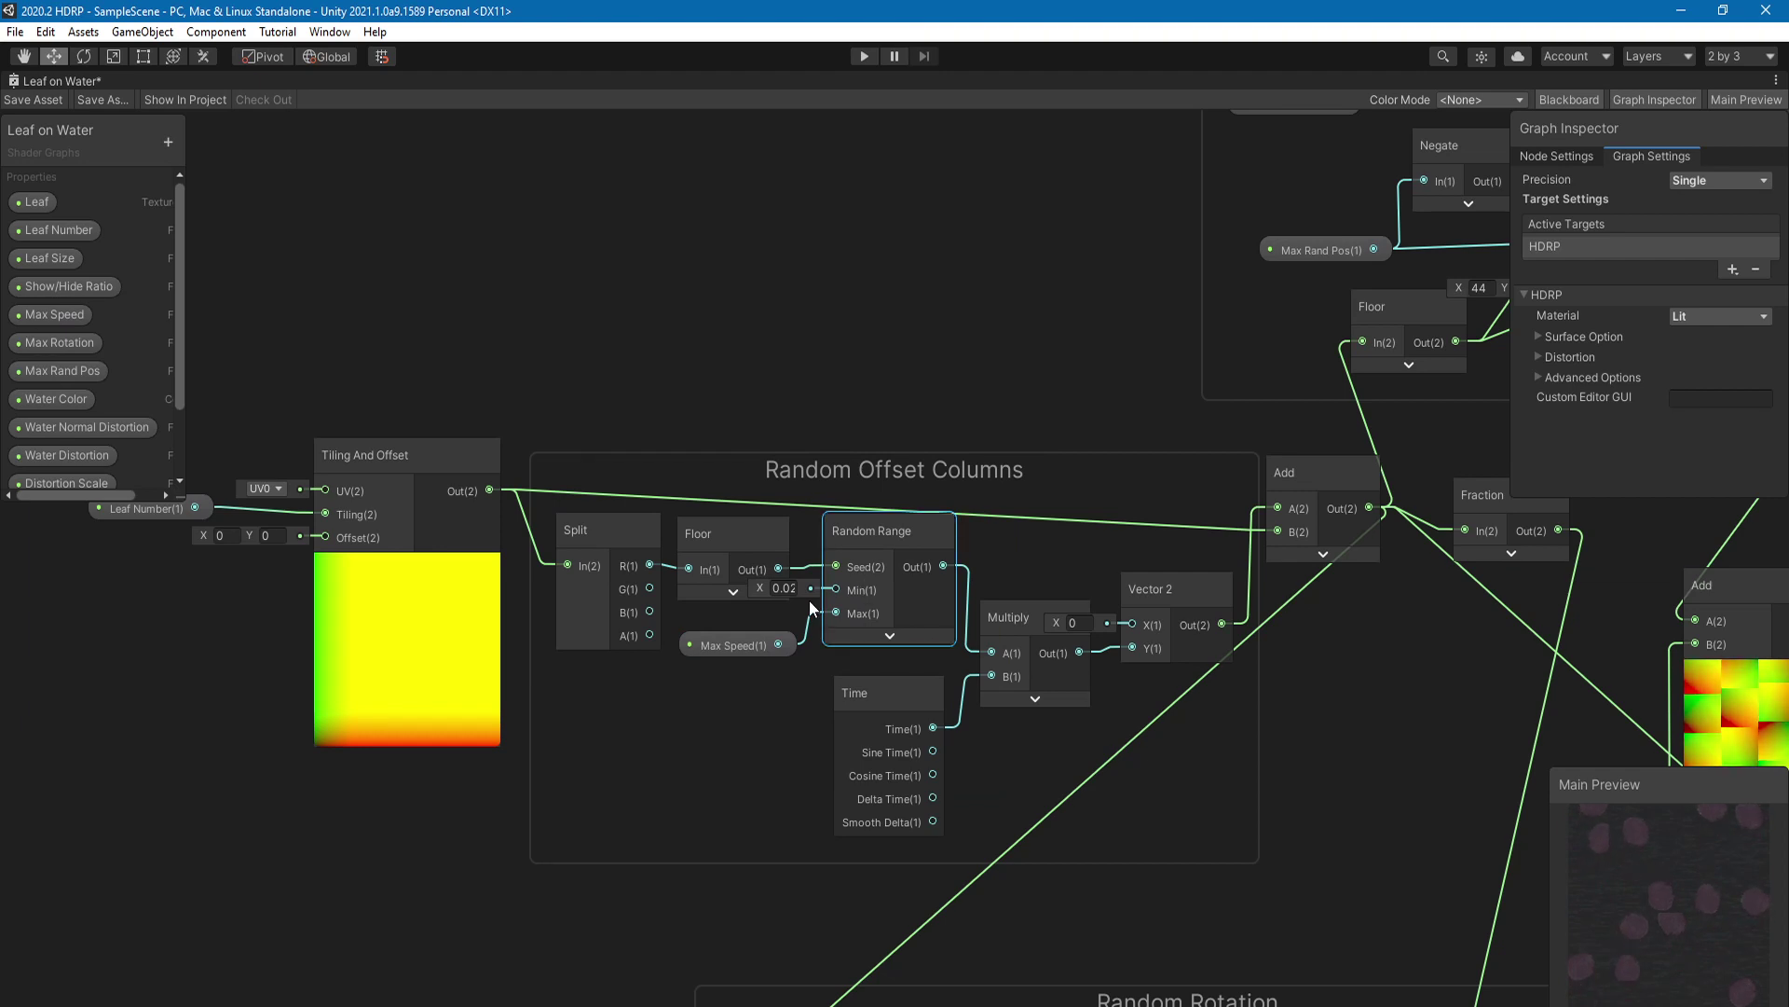
# Step: Move the Vector 2 node slightly upward and select the Multiply node feeding it
pyautogui.scroll(1, 804, 597)
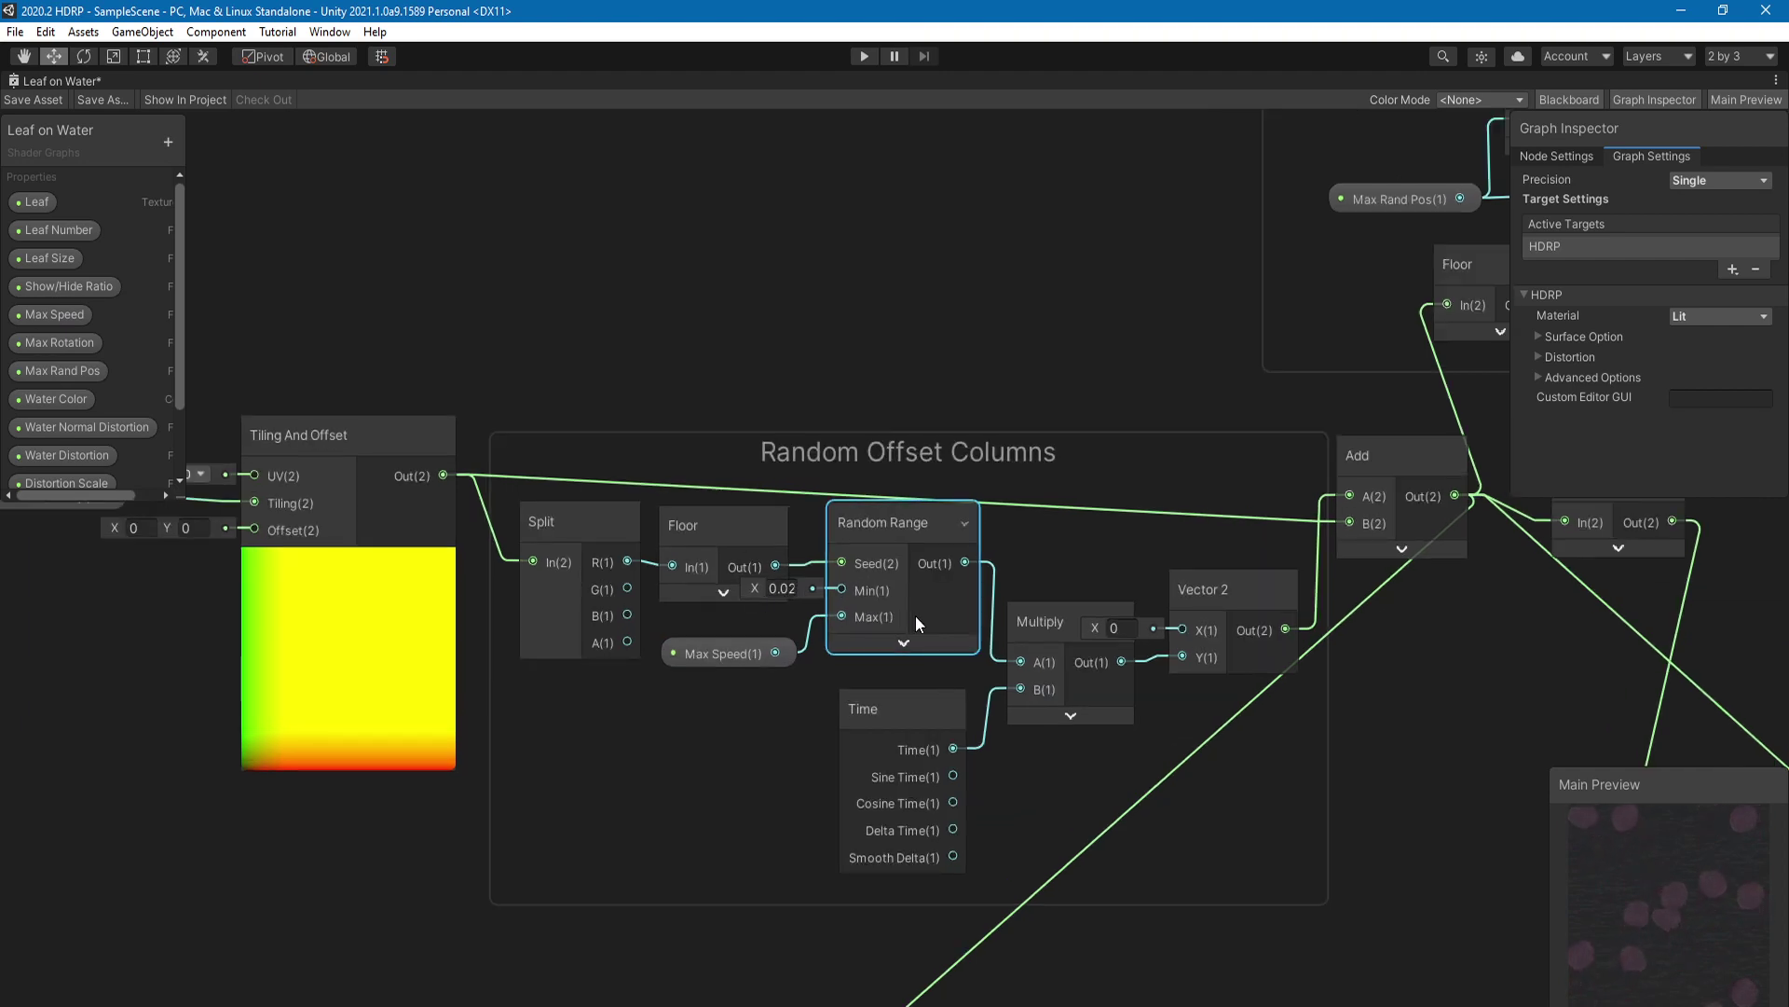
pyautogui.moveTo(876, 606); pyautogui.dragTo(787, 574, button='middle')
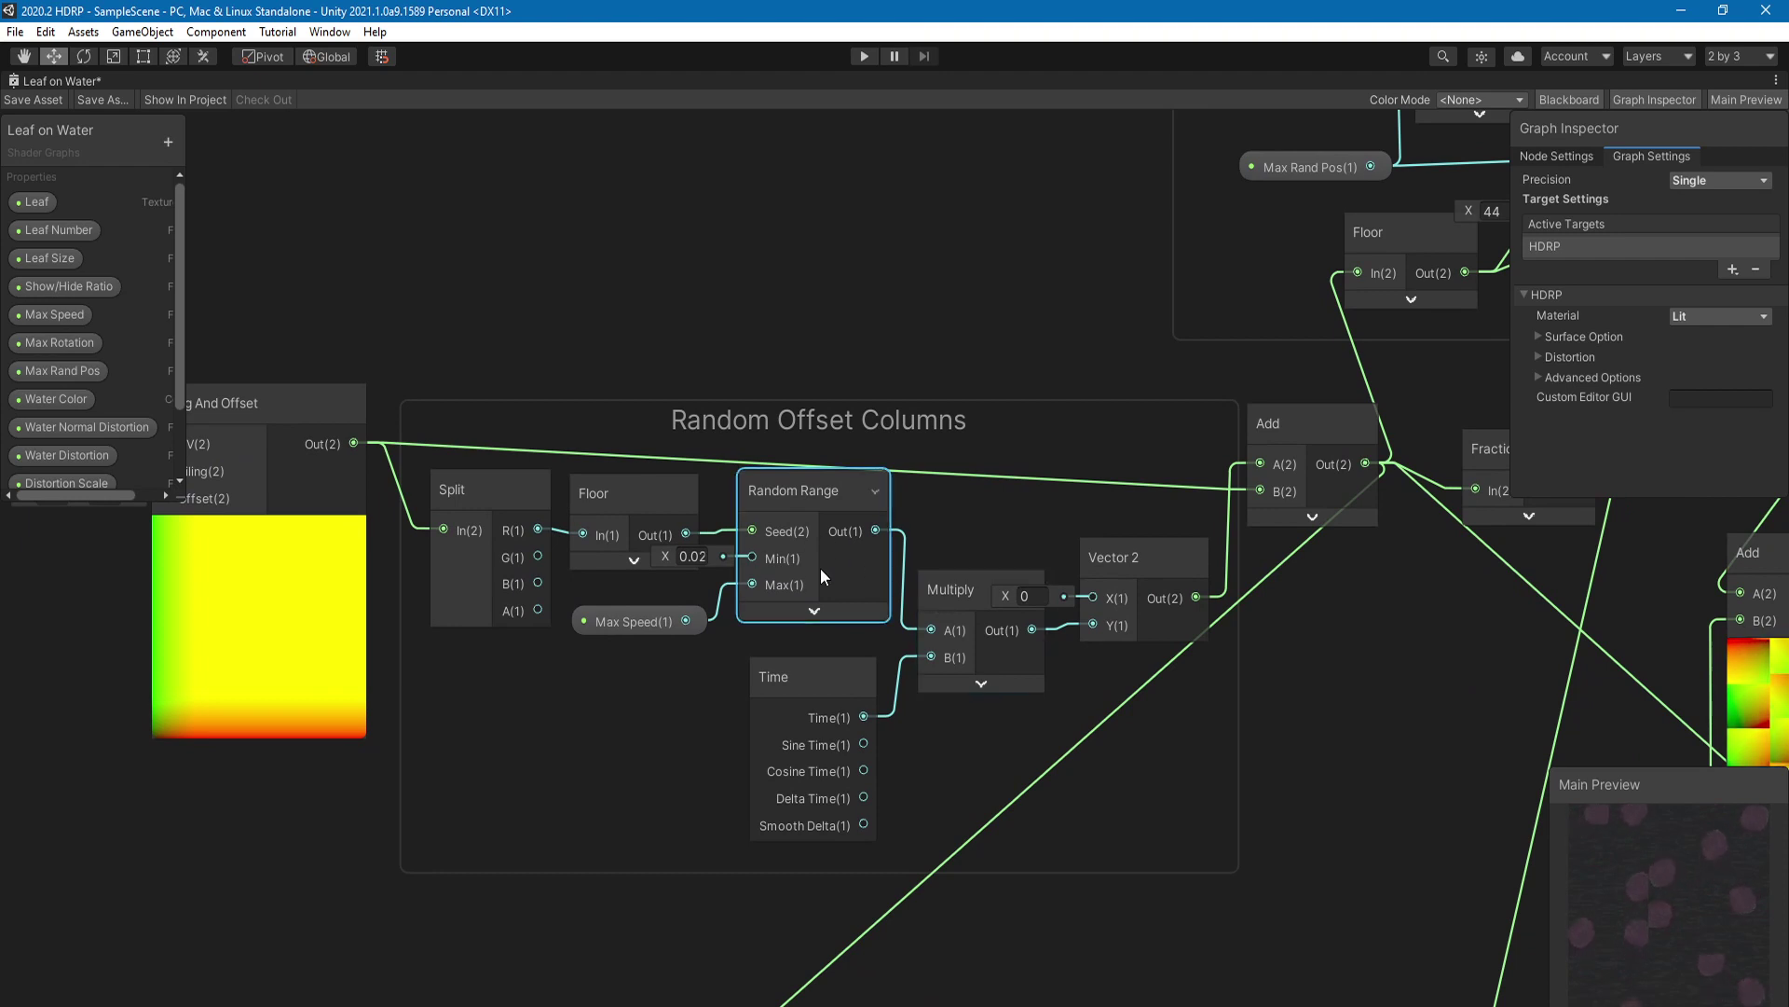
pyautogui.moveTo(1042, 686); pyautogui.dragTo(654, 694, button='middle')
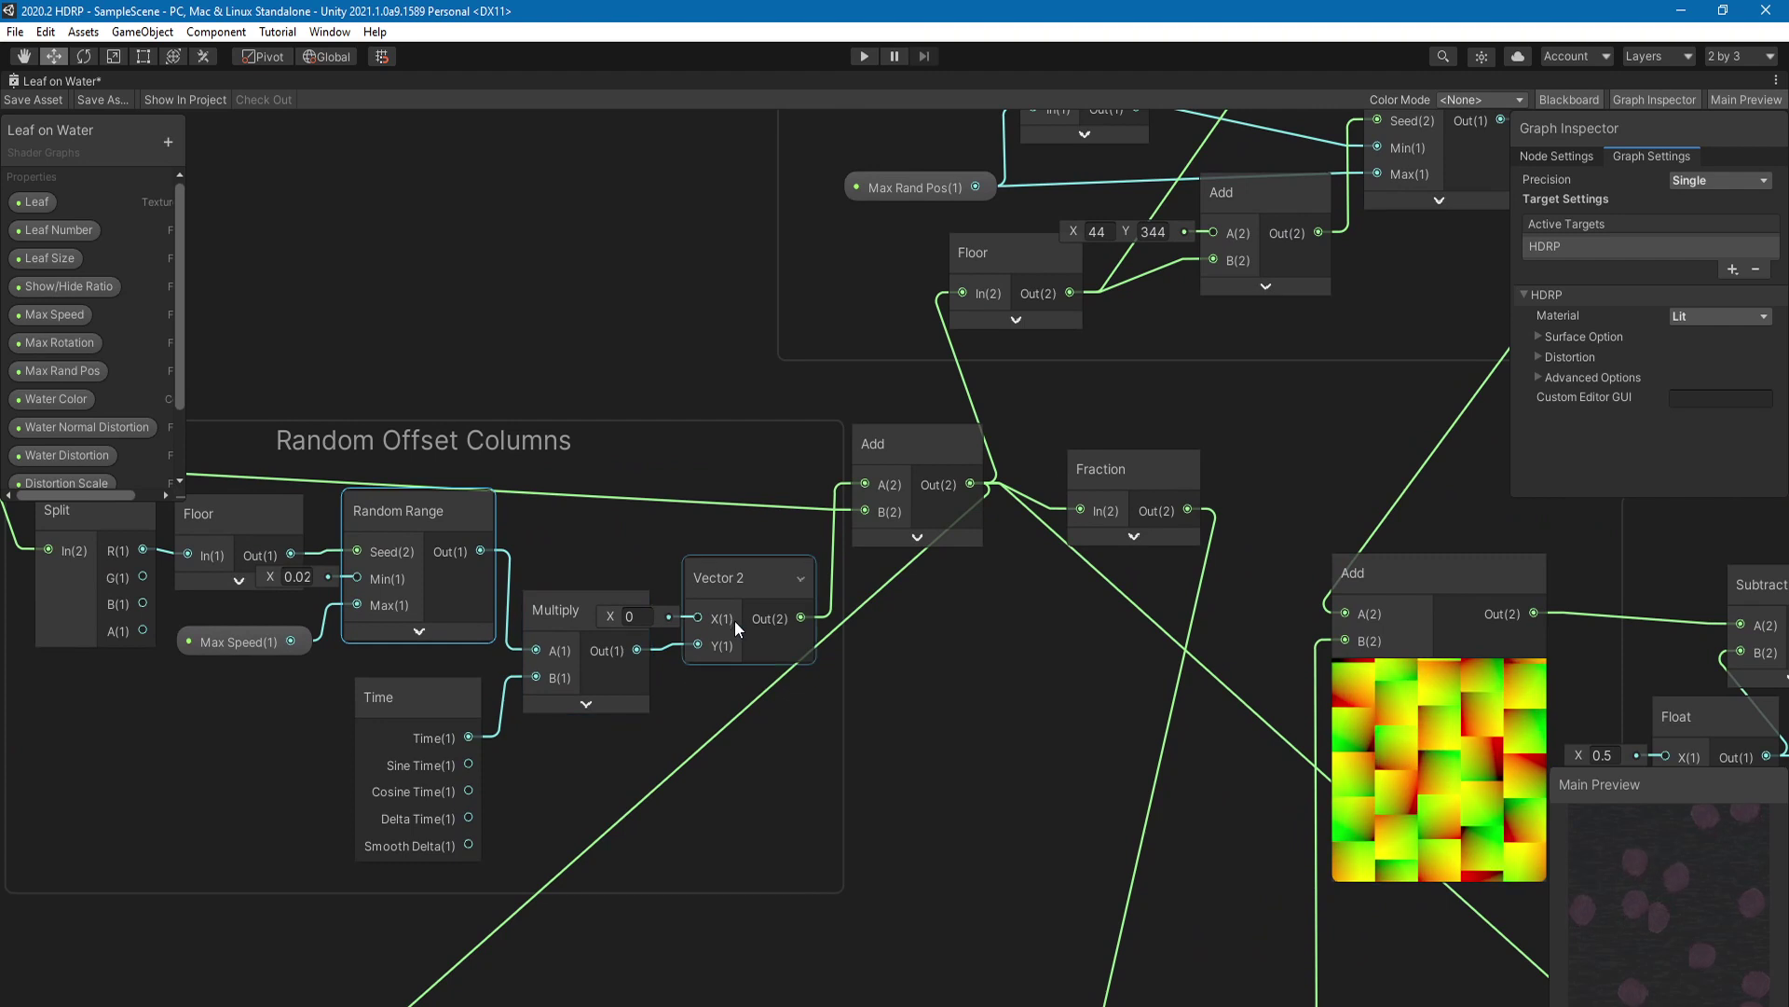
pyautogui.moveTo(744, 584); pyautogui.dragTo(751, 563)
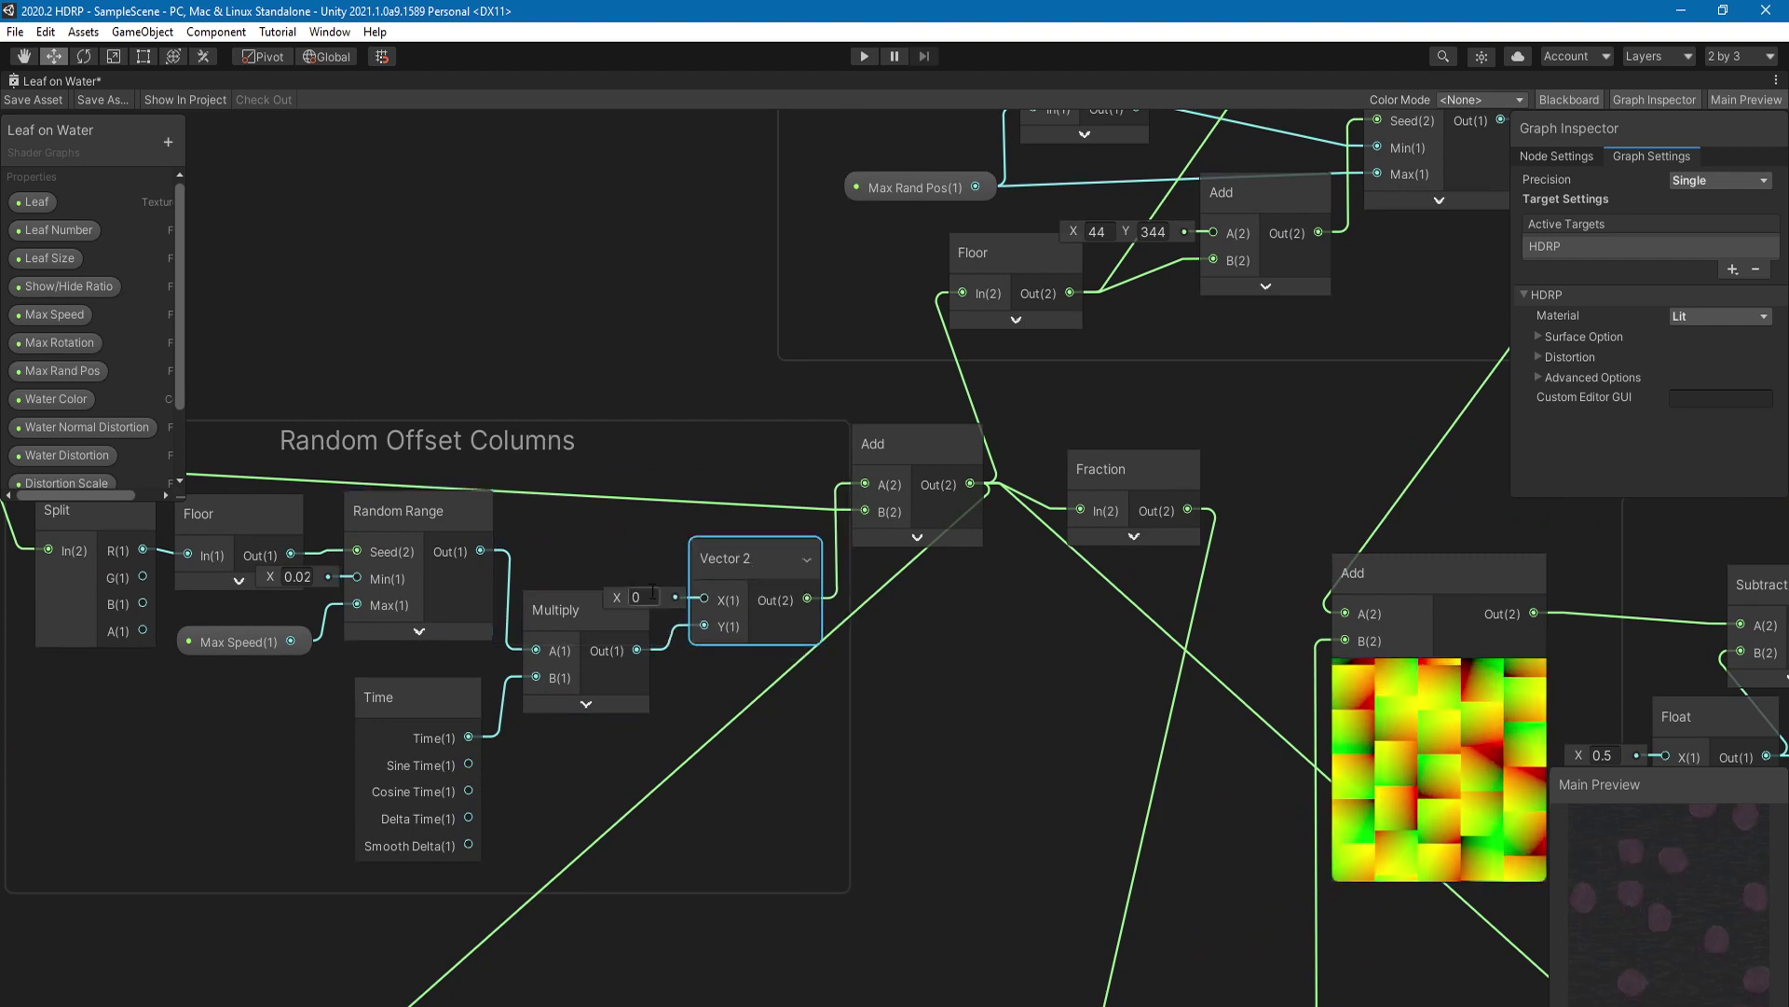
pyautogui.click(658, 648)
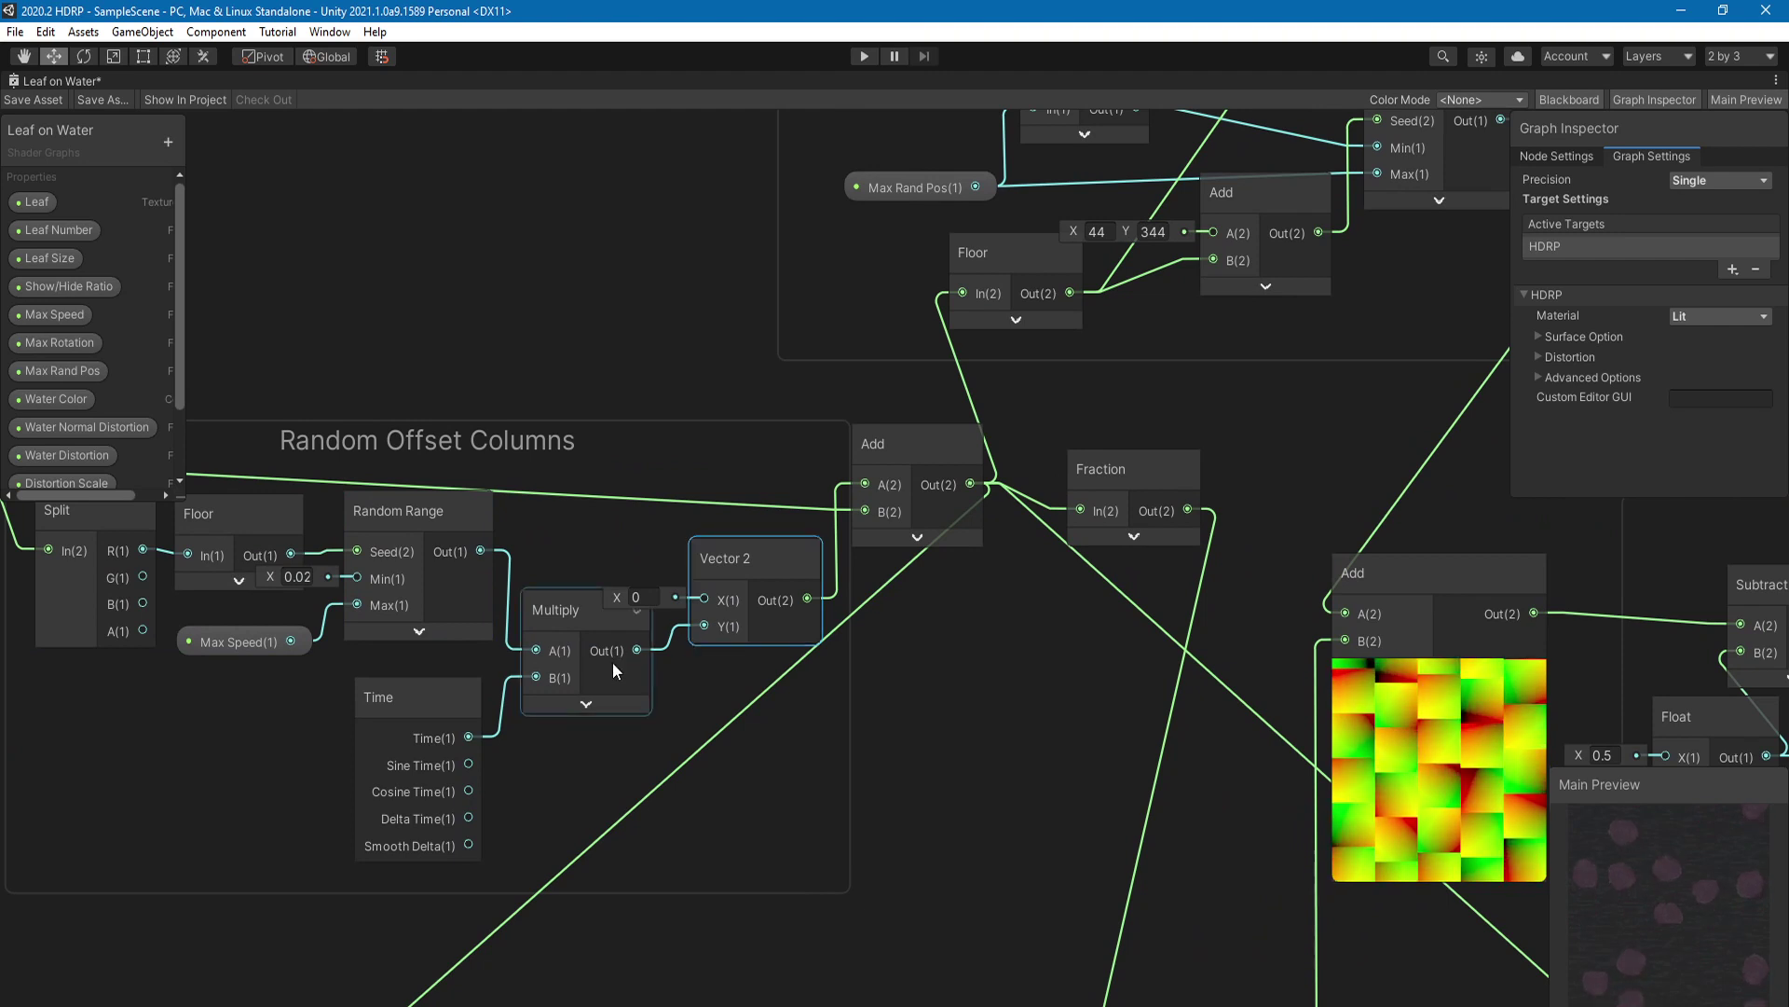
pyautogui.click(637, 660)
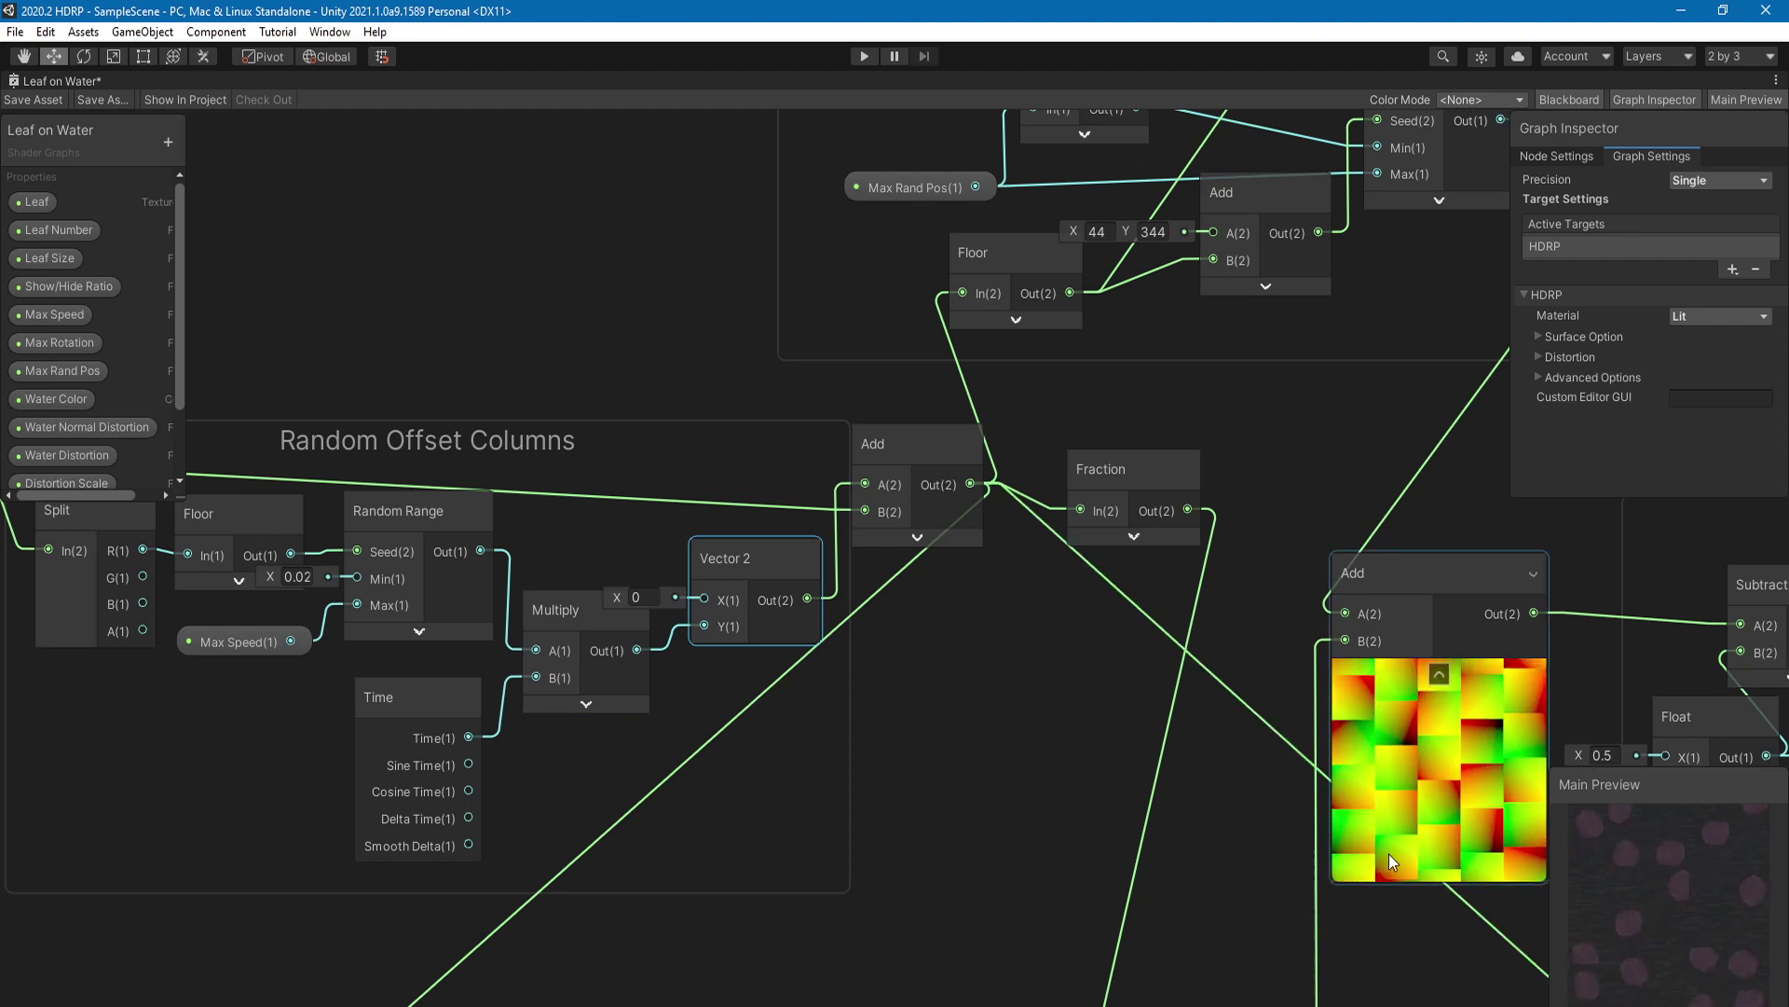
# Step: Zoom out and select the Tiling And Offset node in the neighbouring group
pyautogui.scroll(-3, 948, 679)
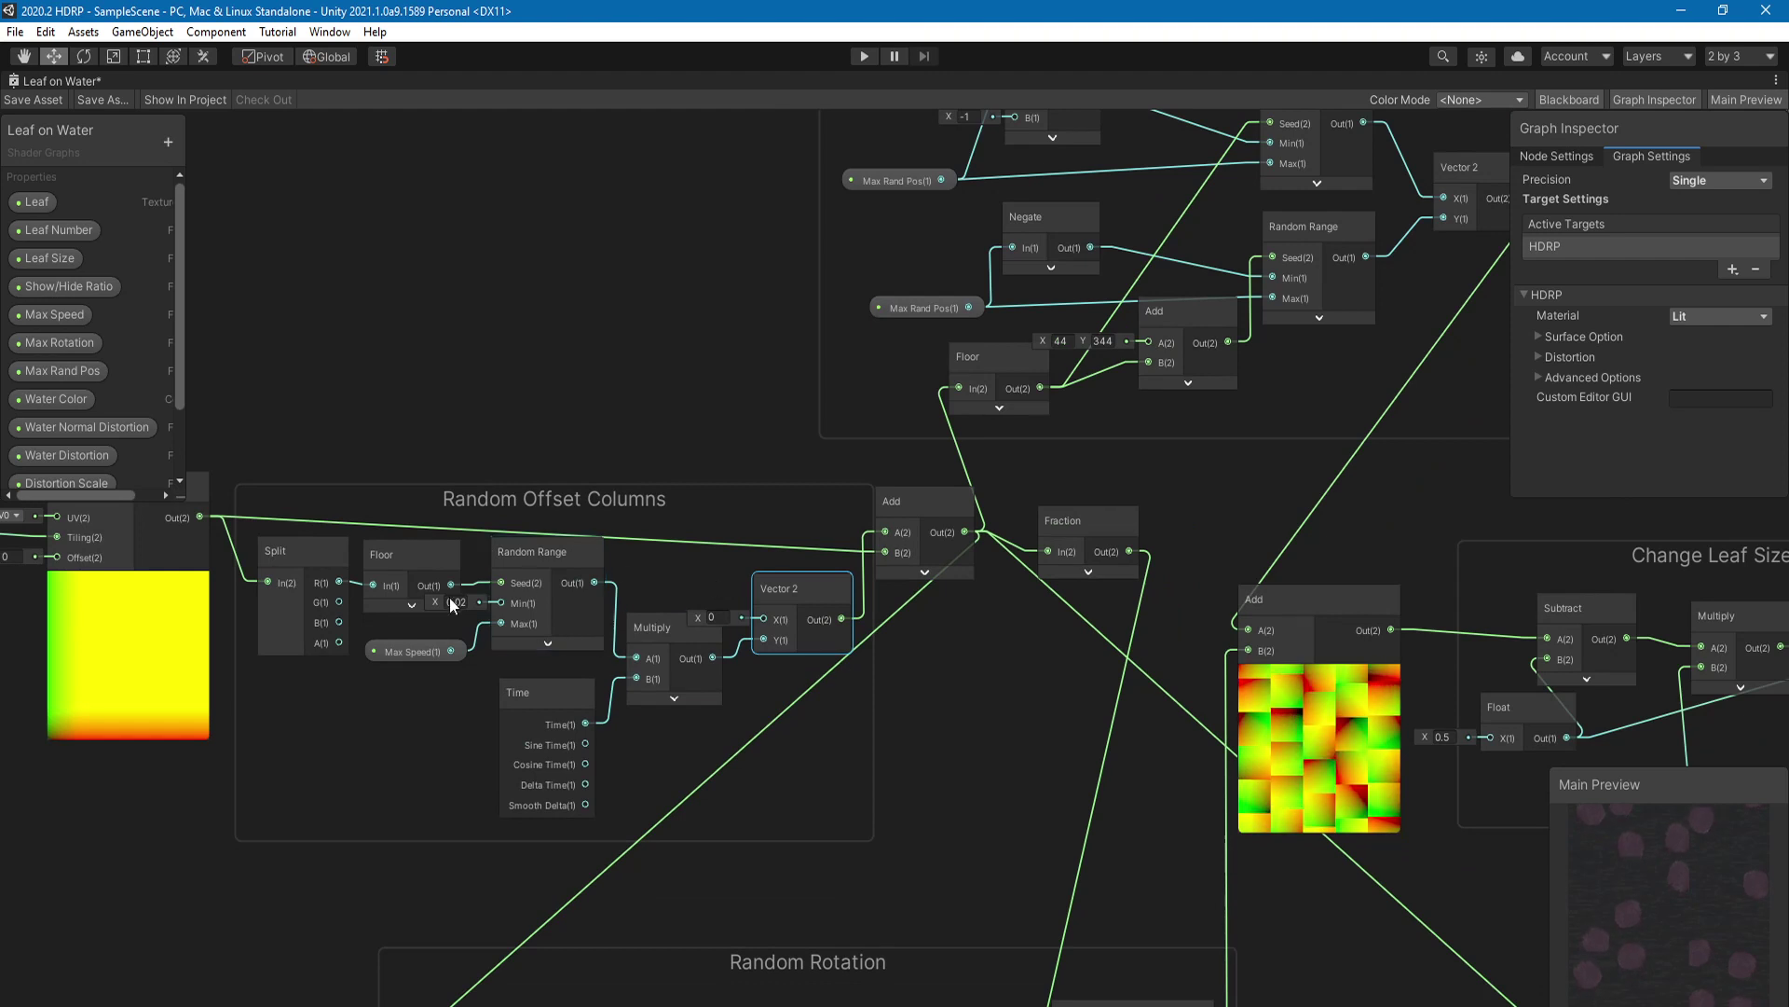
pyautogui.moveTo(746, 535); pyautogui.dragTo(573, 594, button='middle')
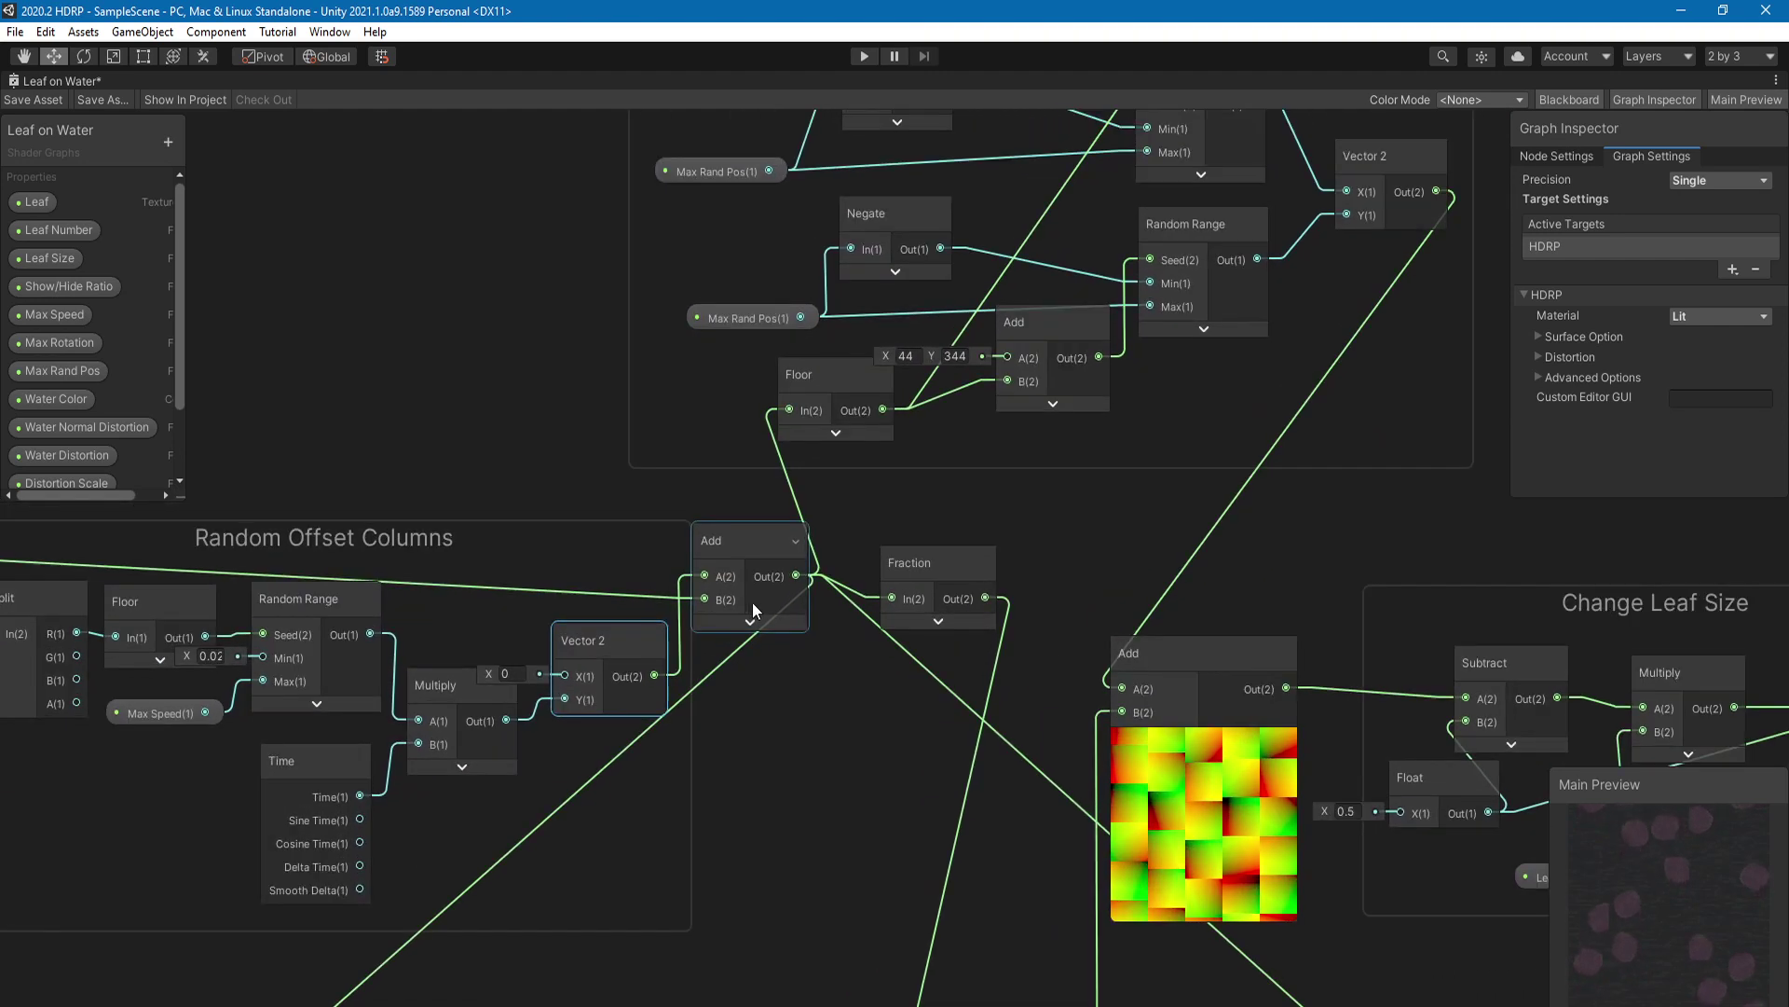
pyautogui.scroll(-1, 752, 602)
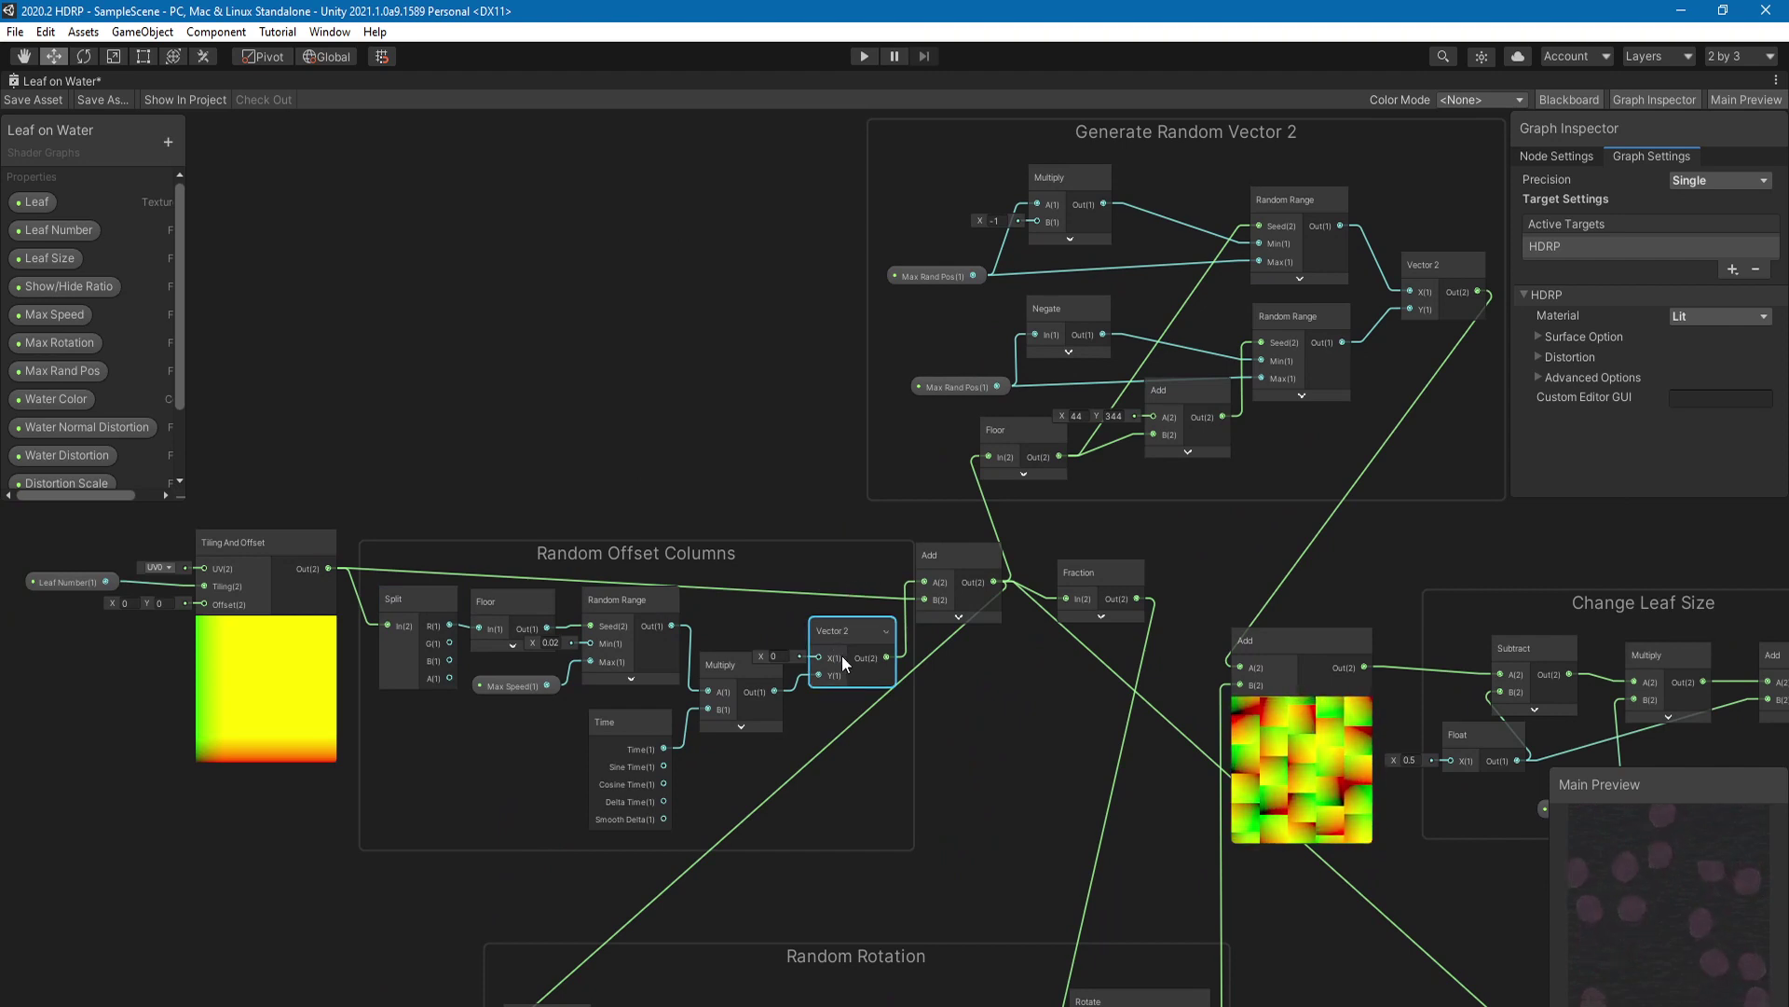
pyautogui.click(277, 545)
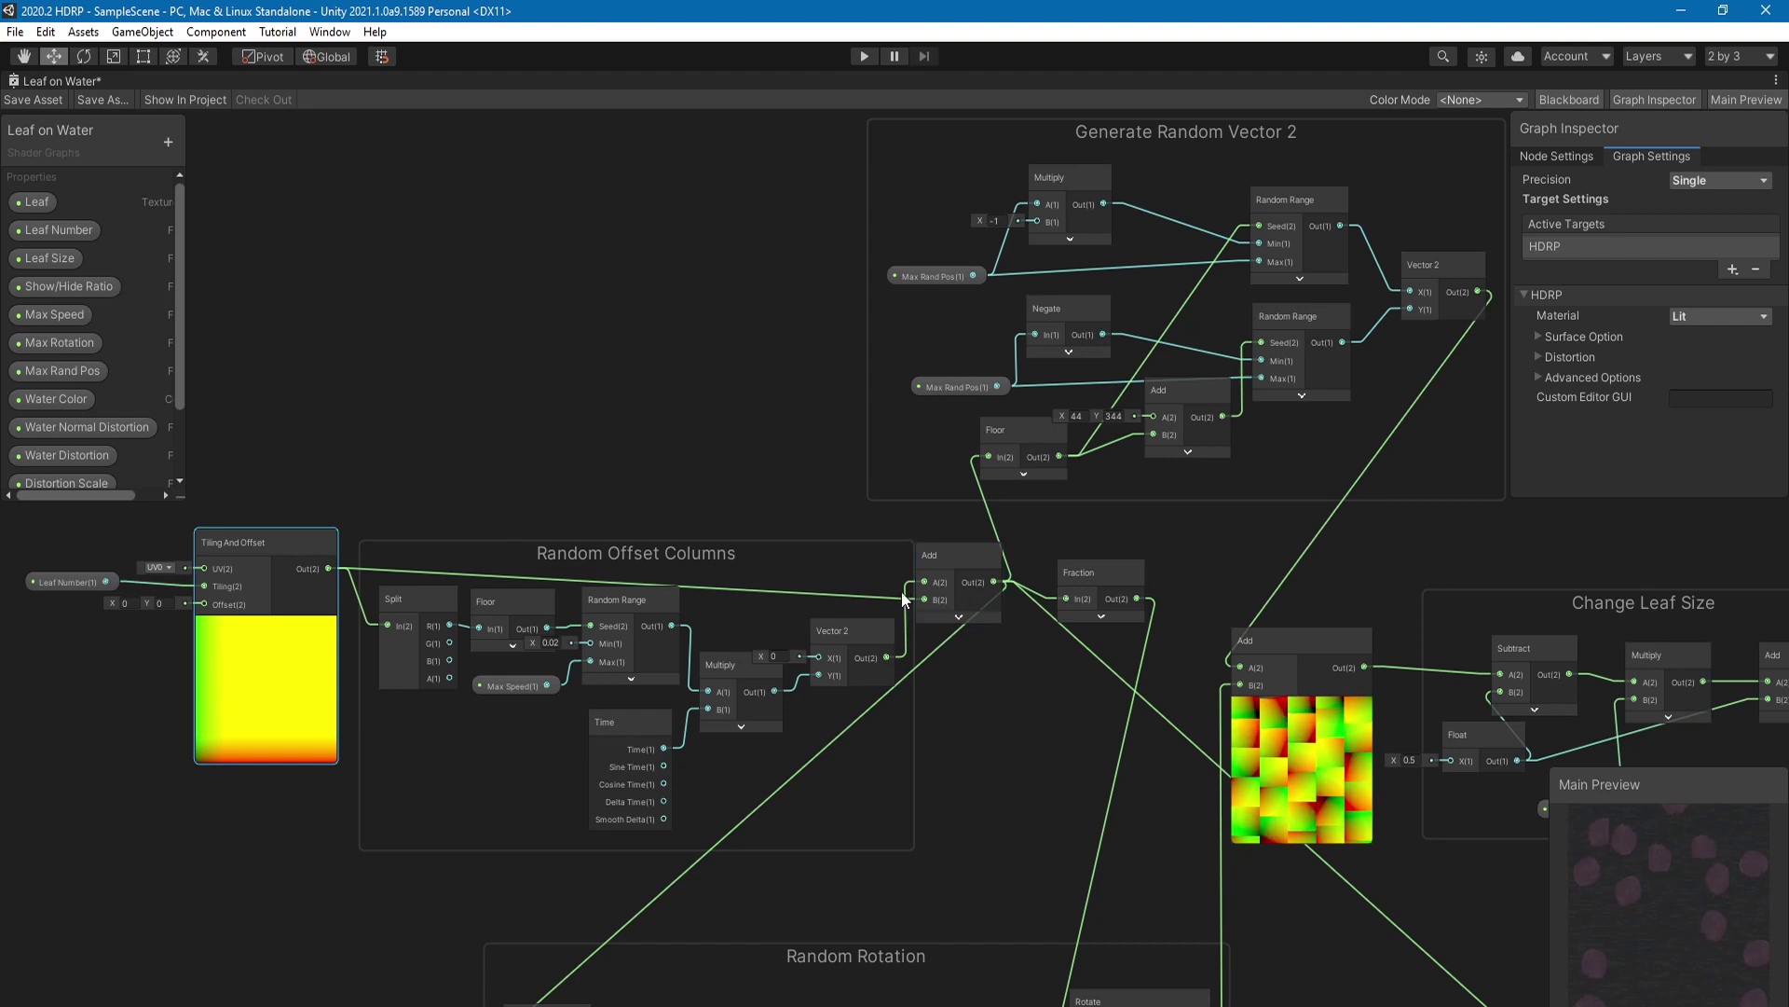
pyautogui.moveTo(958, 579); pyautogui.dragTo(1103, 589, button='middle')
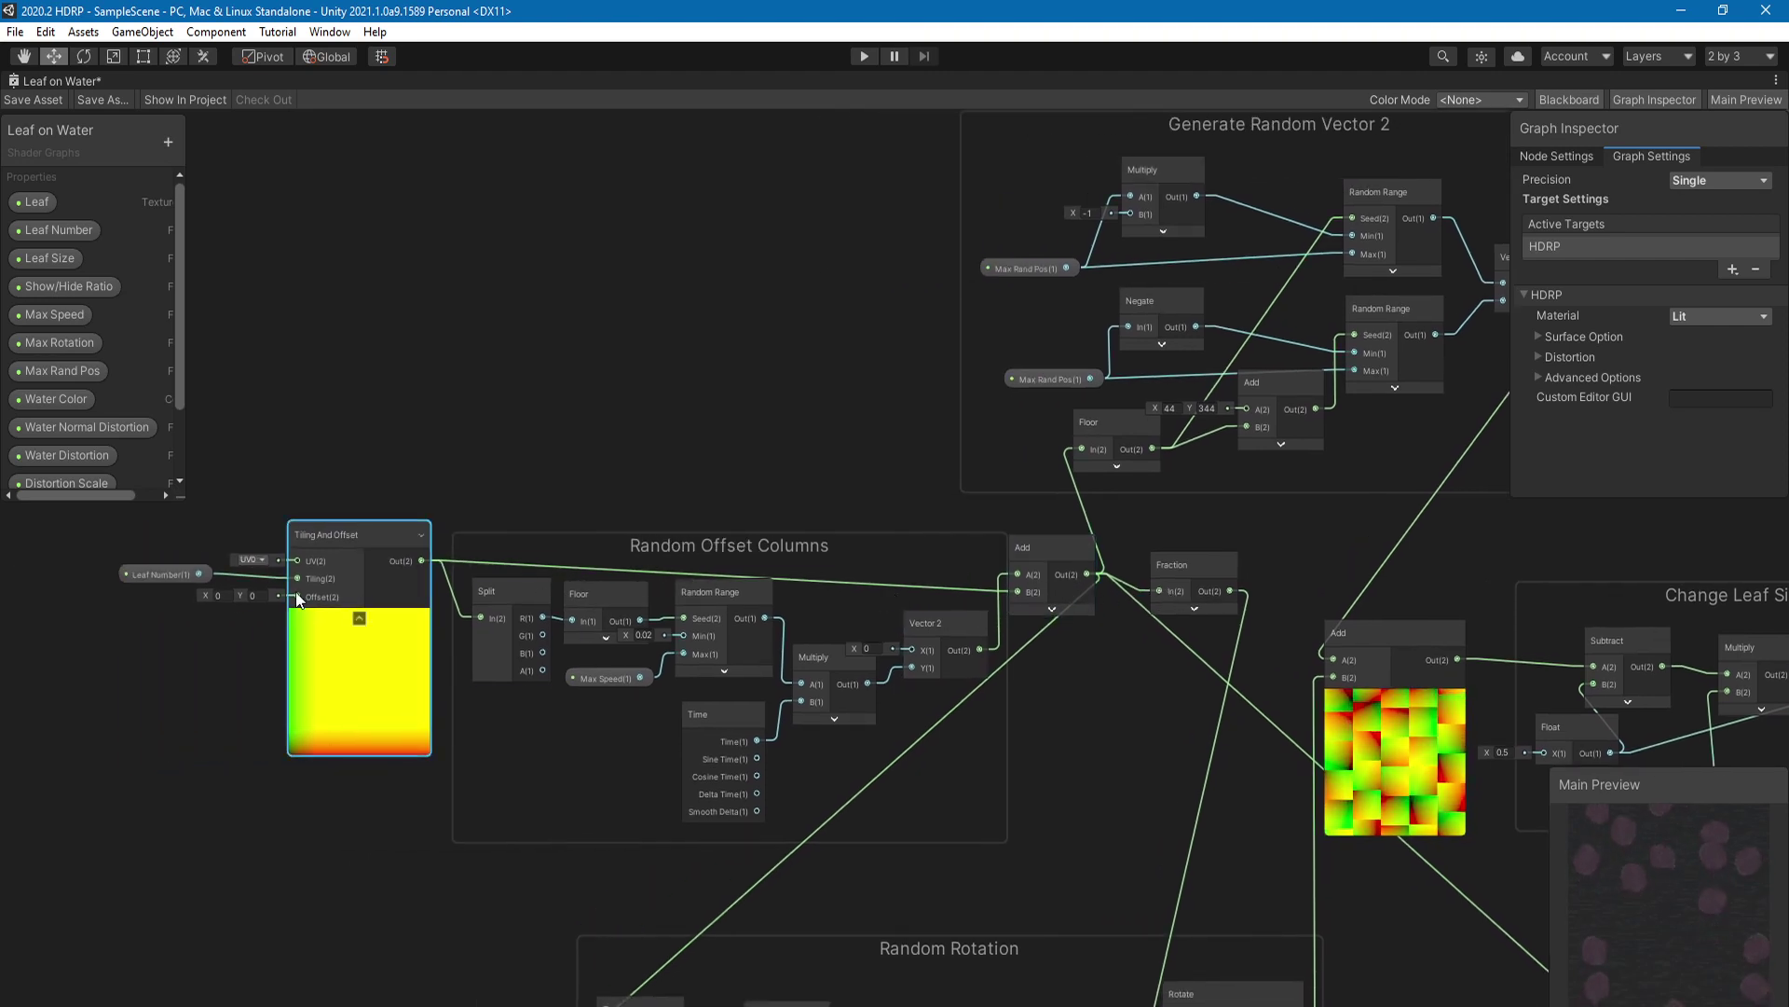
pyautogui.scroll(1, 175, 594)
pyautogui.scroll(1, 175, 595)
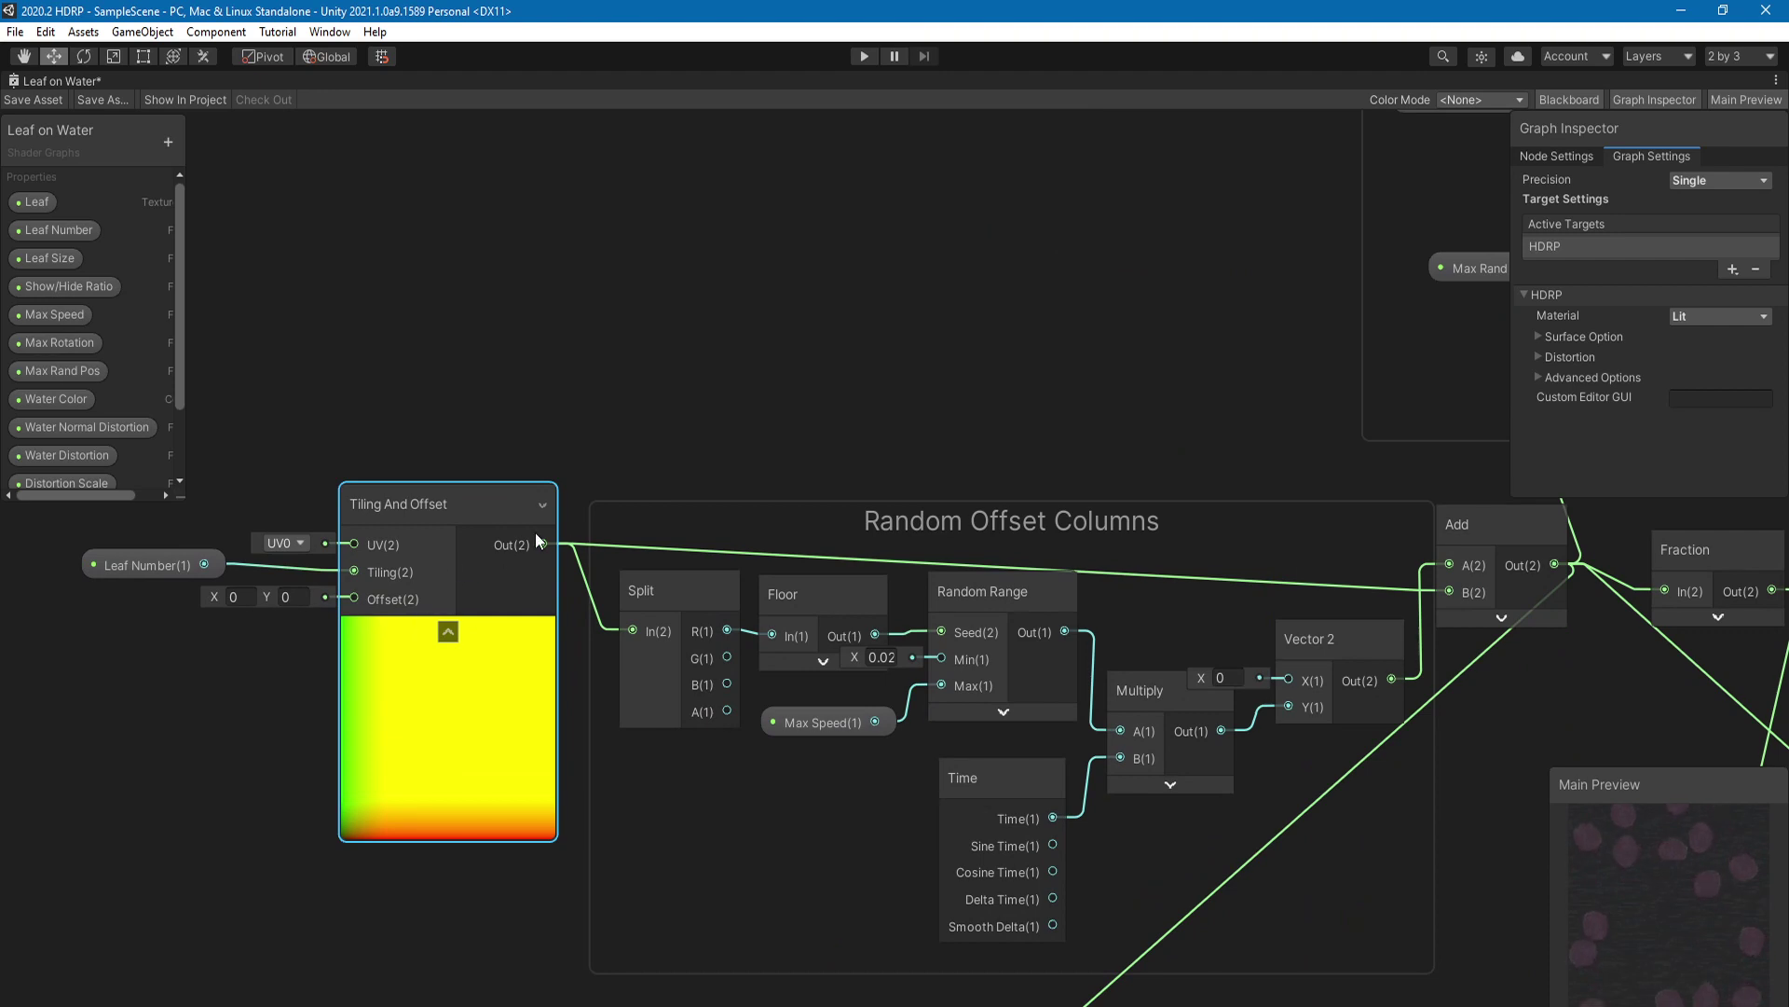
pyautogui.scroll(-2, 1034, 504)
pyautogui.moveTo(1035, 503); pyautogui.dragTo(617, 534, button='middle')
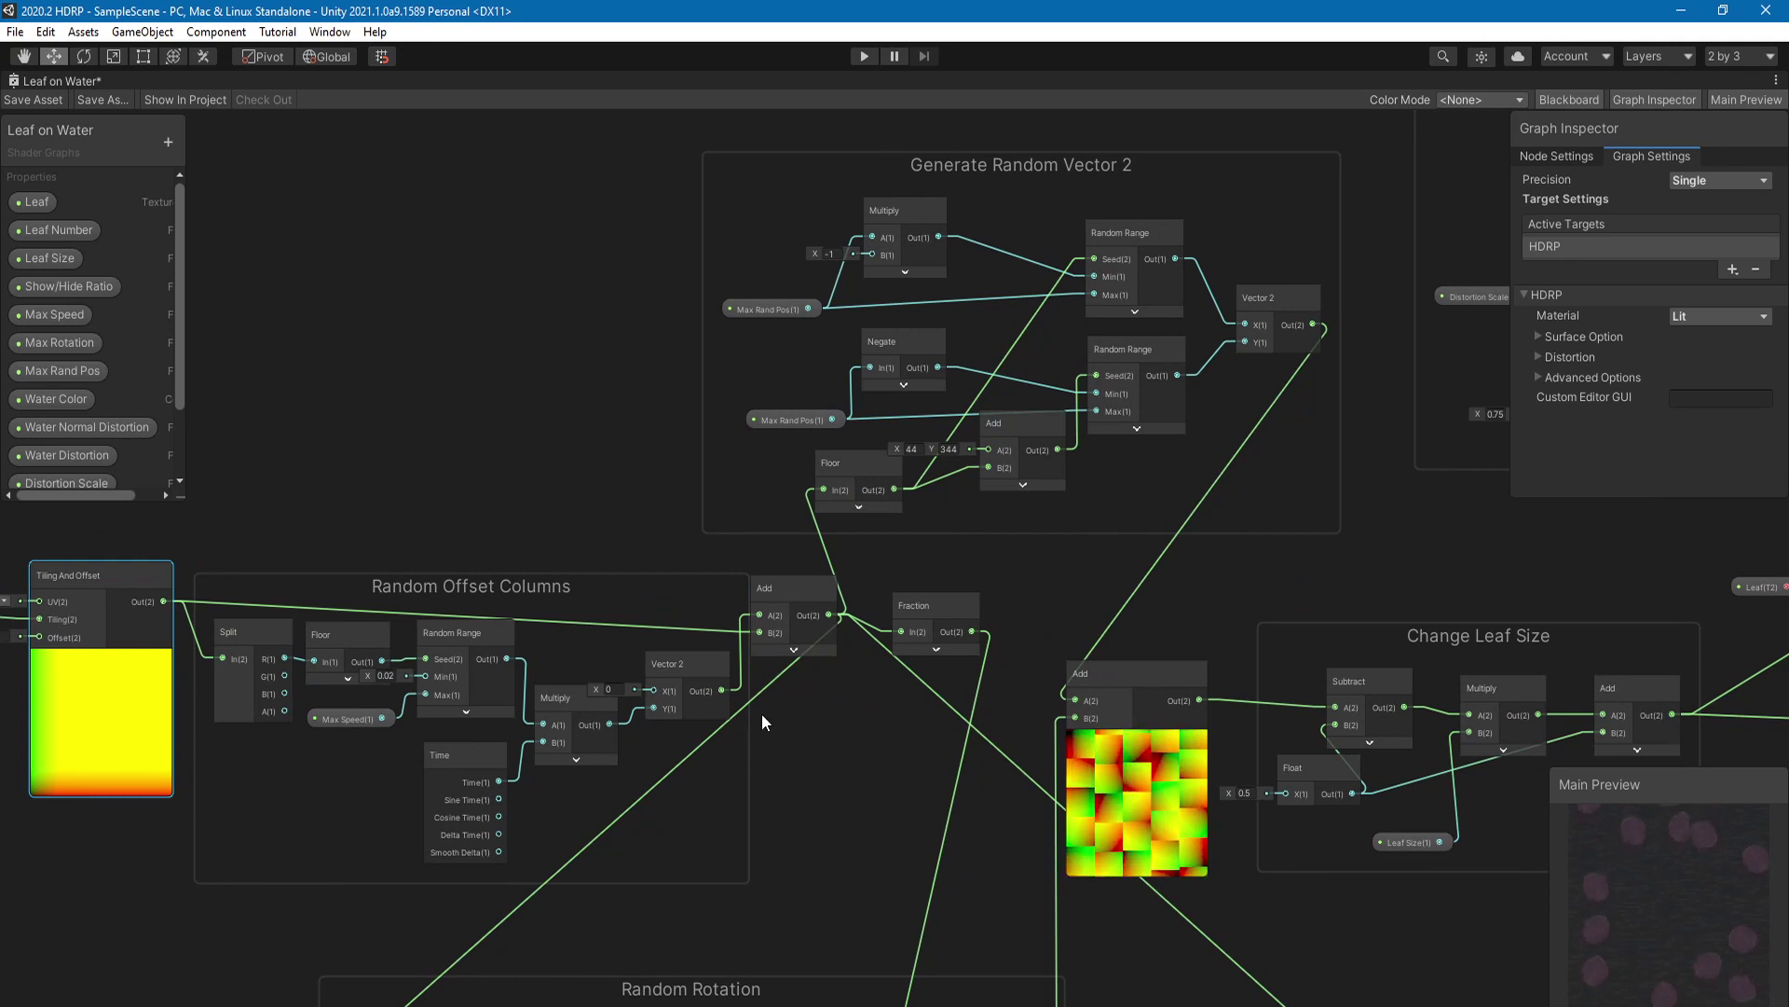
pyautogui.moveTo(762, 723); pyautogui.dragTo(876, 634, button='middle')
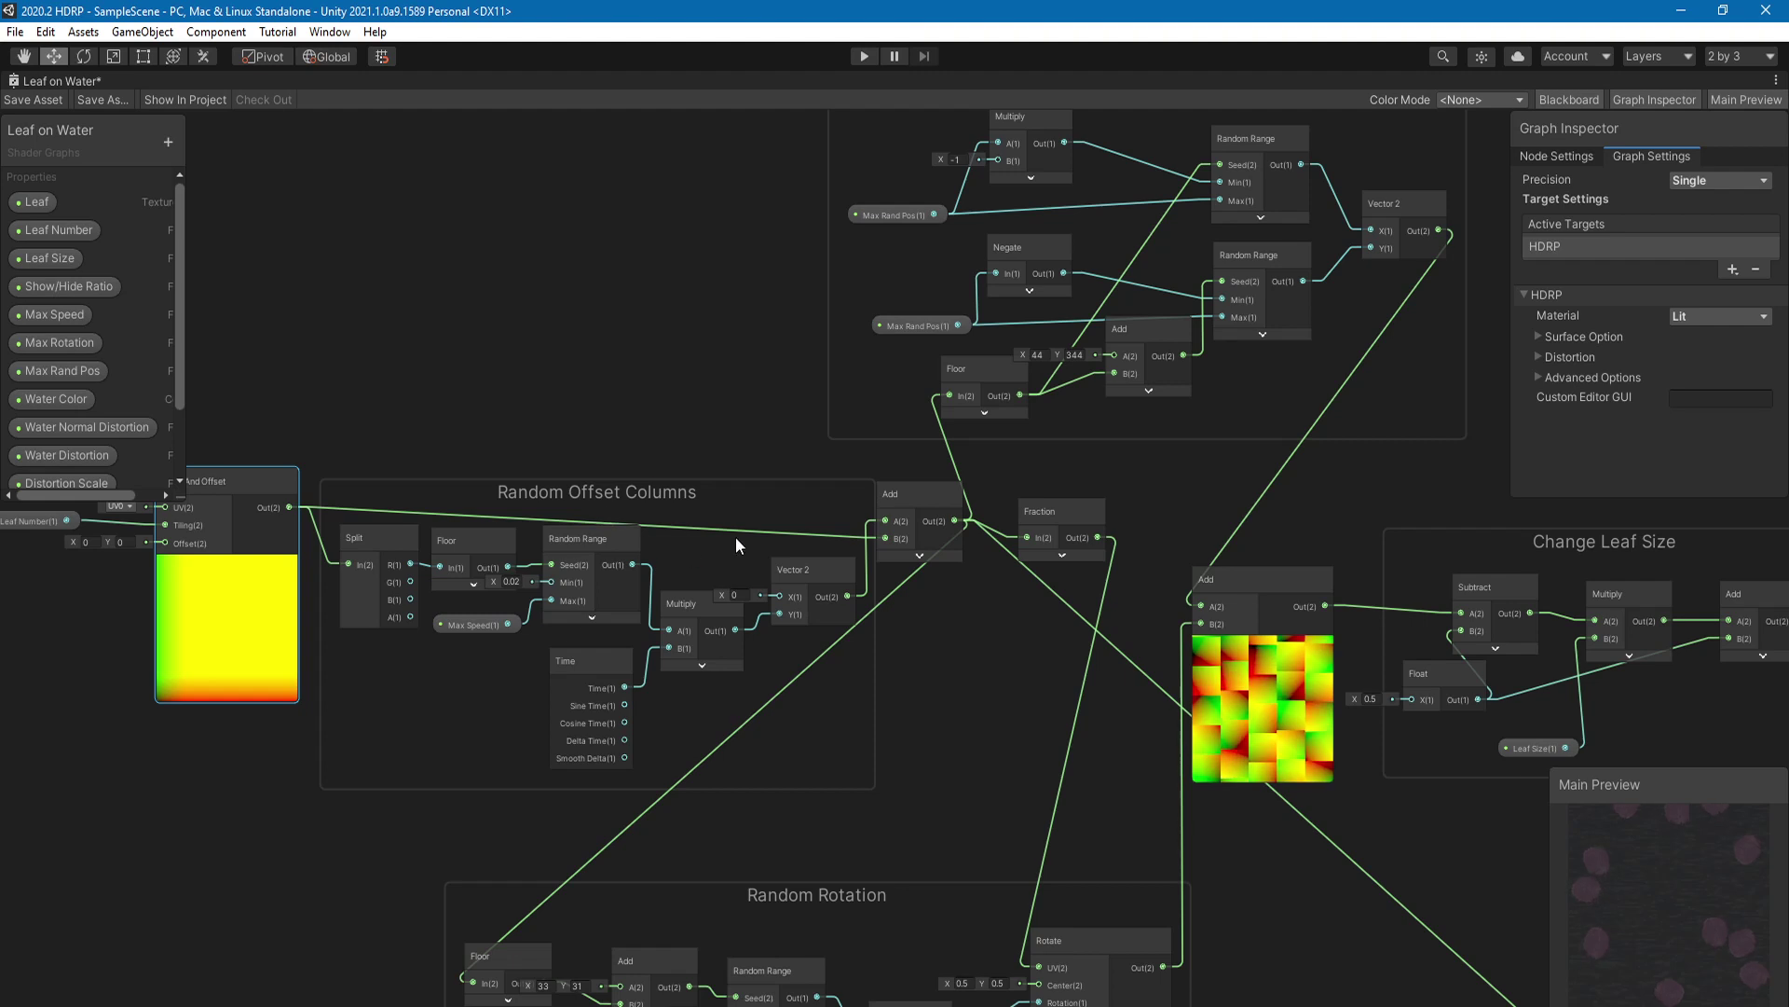
pyautogui.click(921, 554)
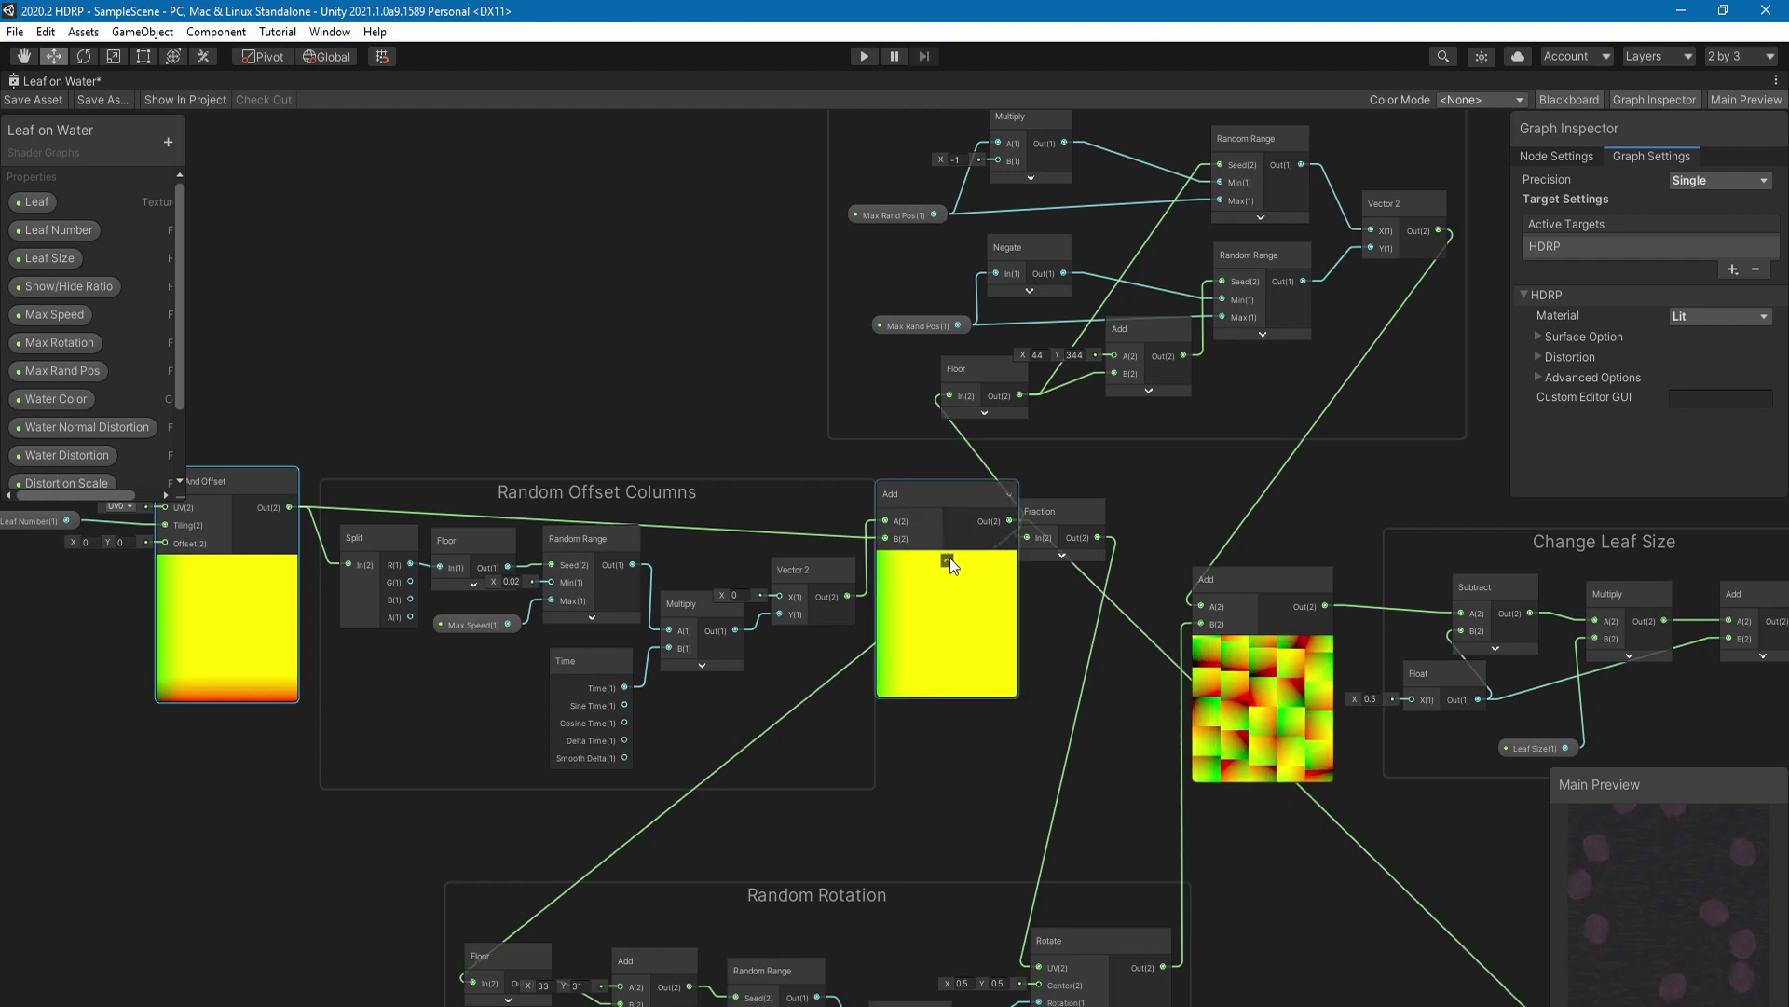
pyautogui.click(948, 559)
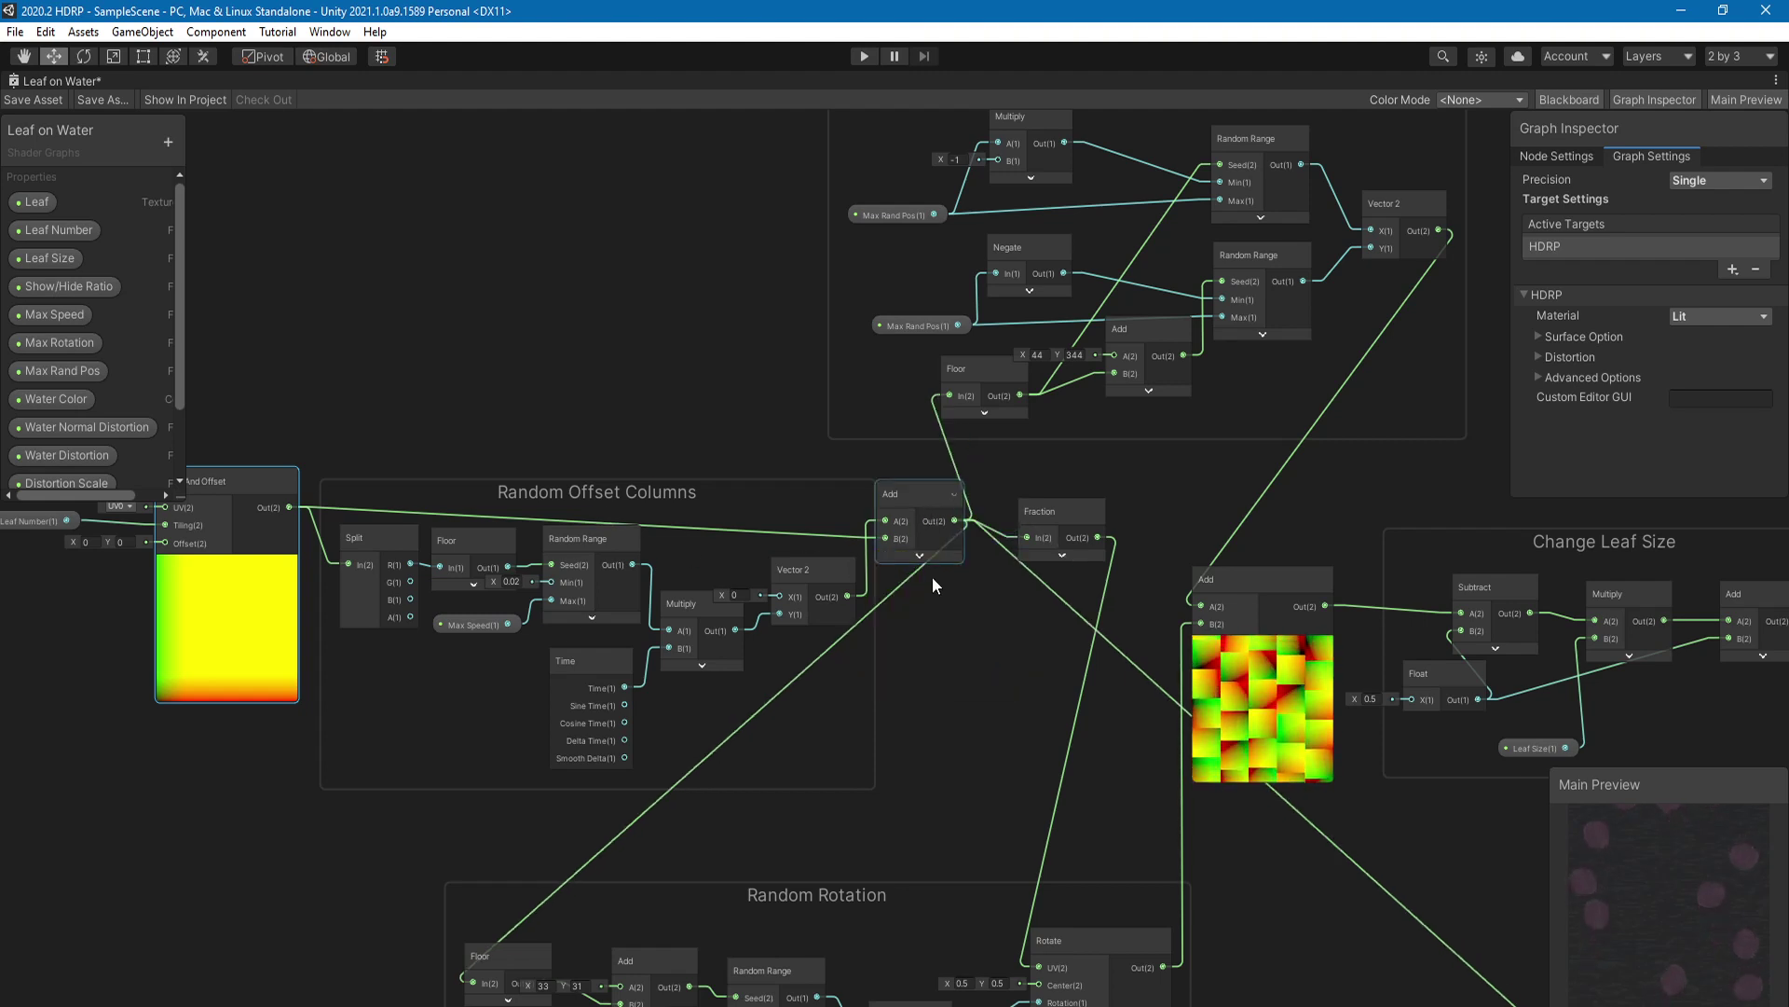
pyautogui.click(1064, 554)
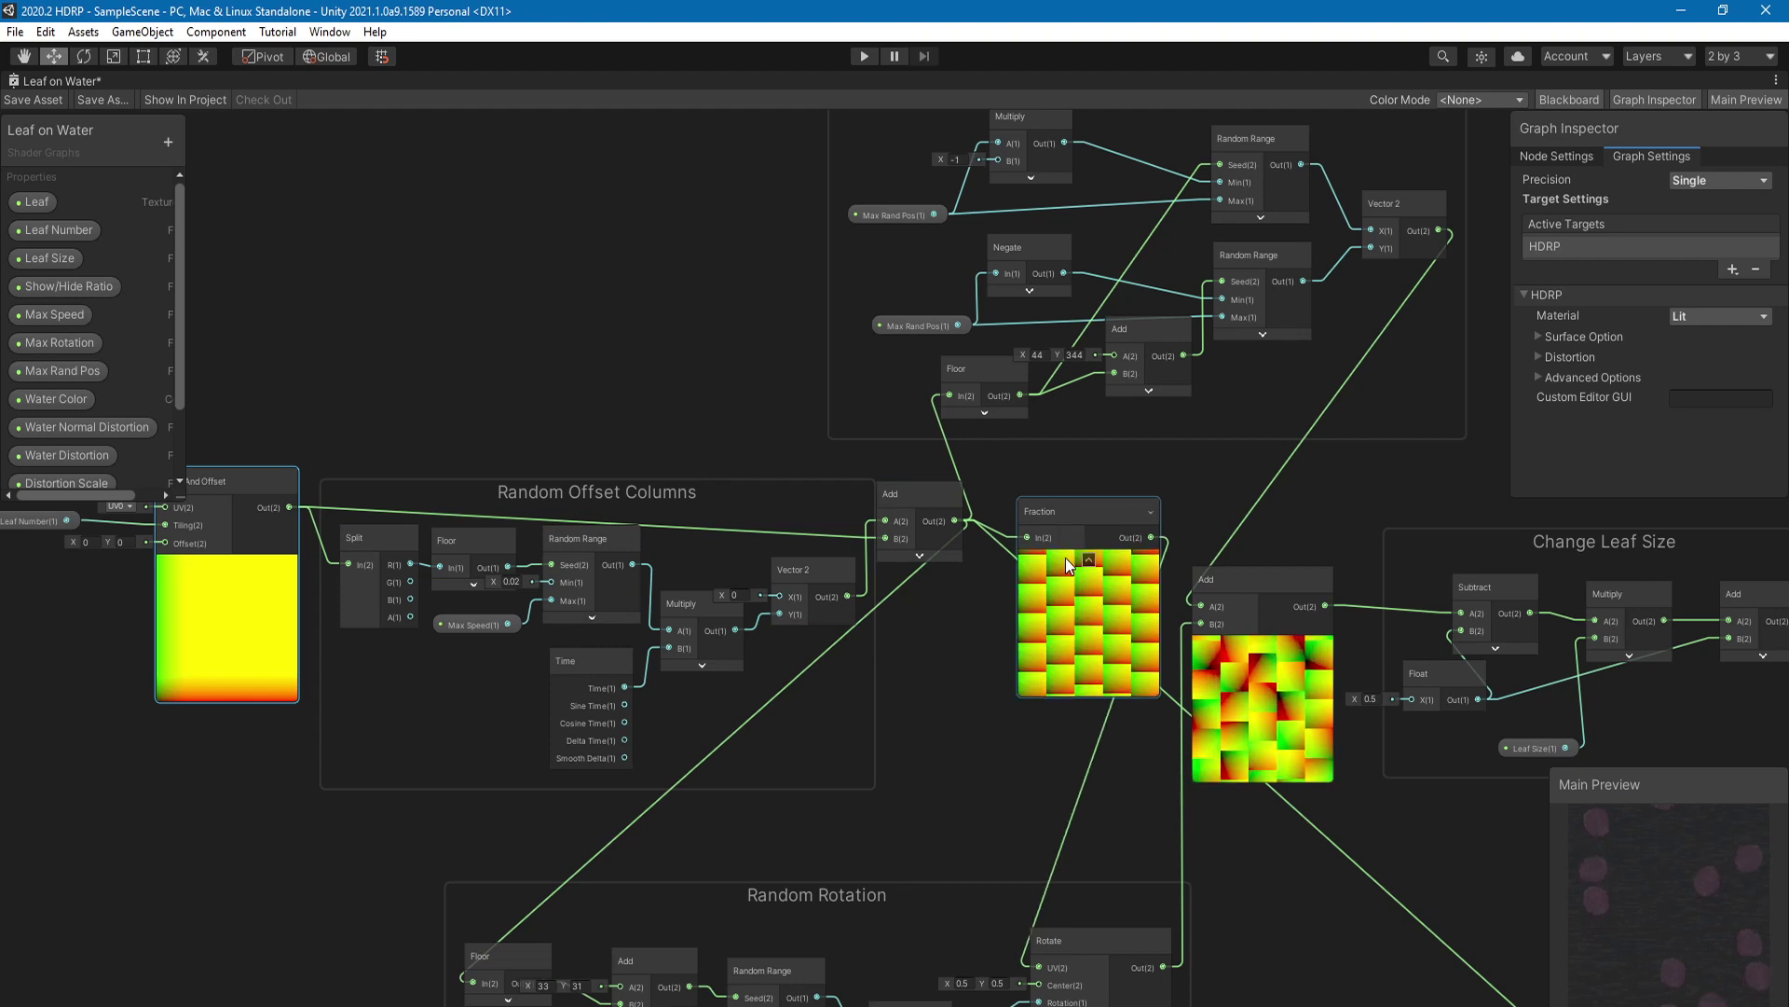
pyautogui.moveTo(1073, 573); pyautogui.dragTo(1037, 576, button='middle')
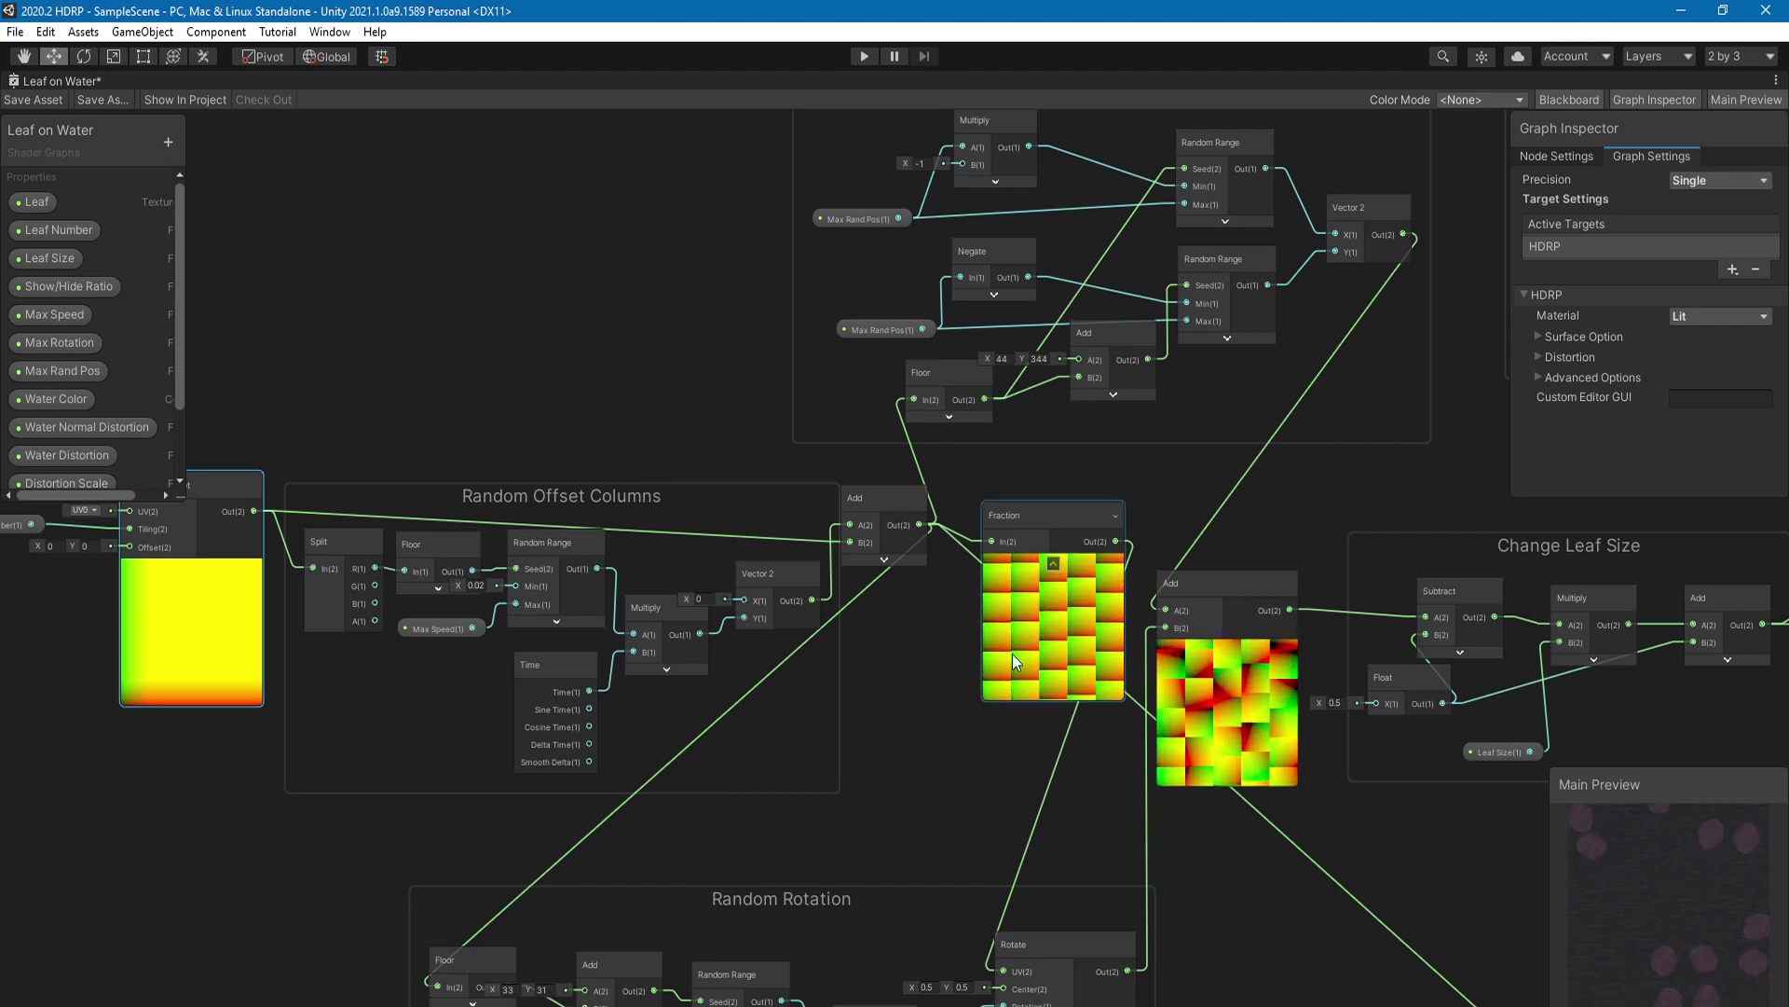
pyautogui.click(1053, 563)
pyautogui.moveTo(1029, 561); pyautogui.dragTo(884, 730, button='middle')
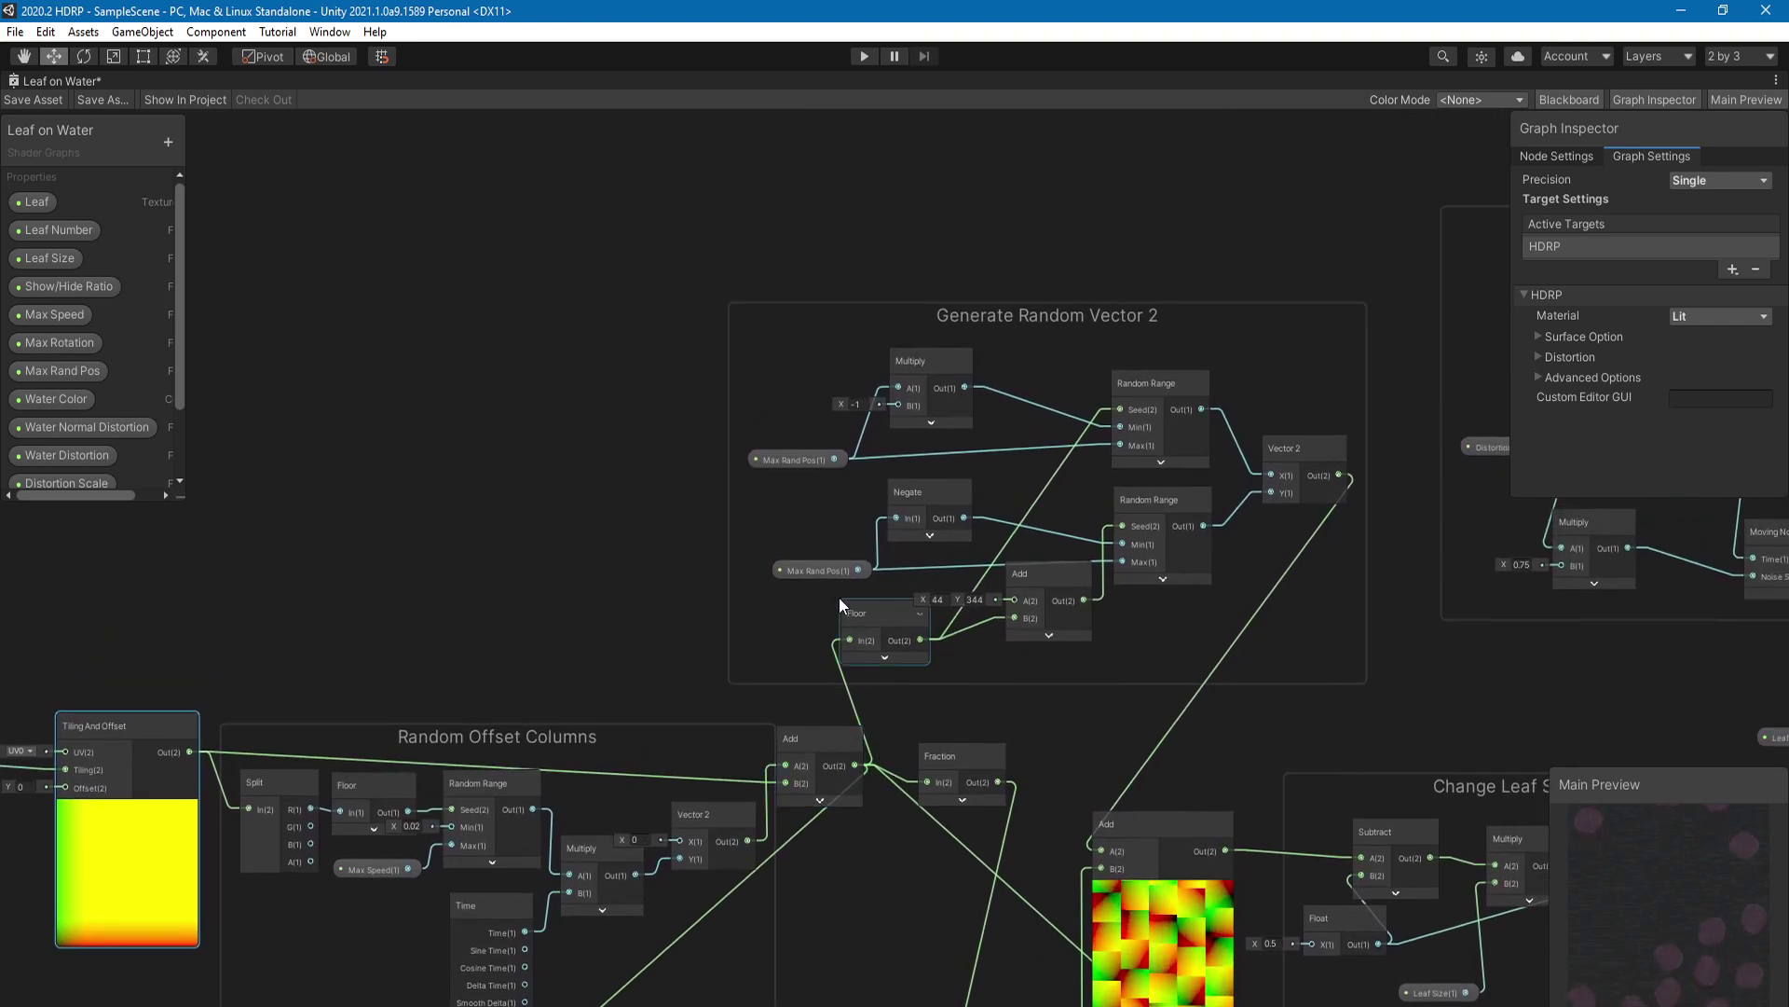
# Step: Centre on the Generate Random Vector 2 group and shift the Floor node slightly left
pyautogui.moveTo(840, 604); pyautogui.dragTo(708, 611, button='middle')
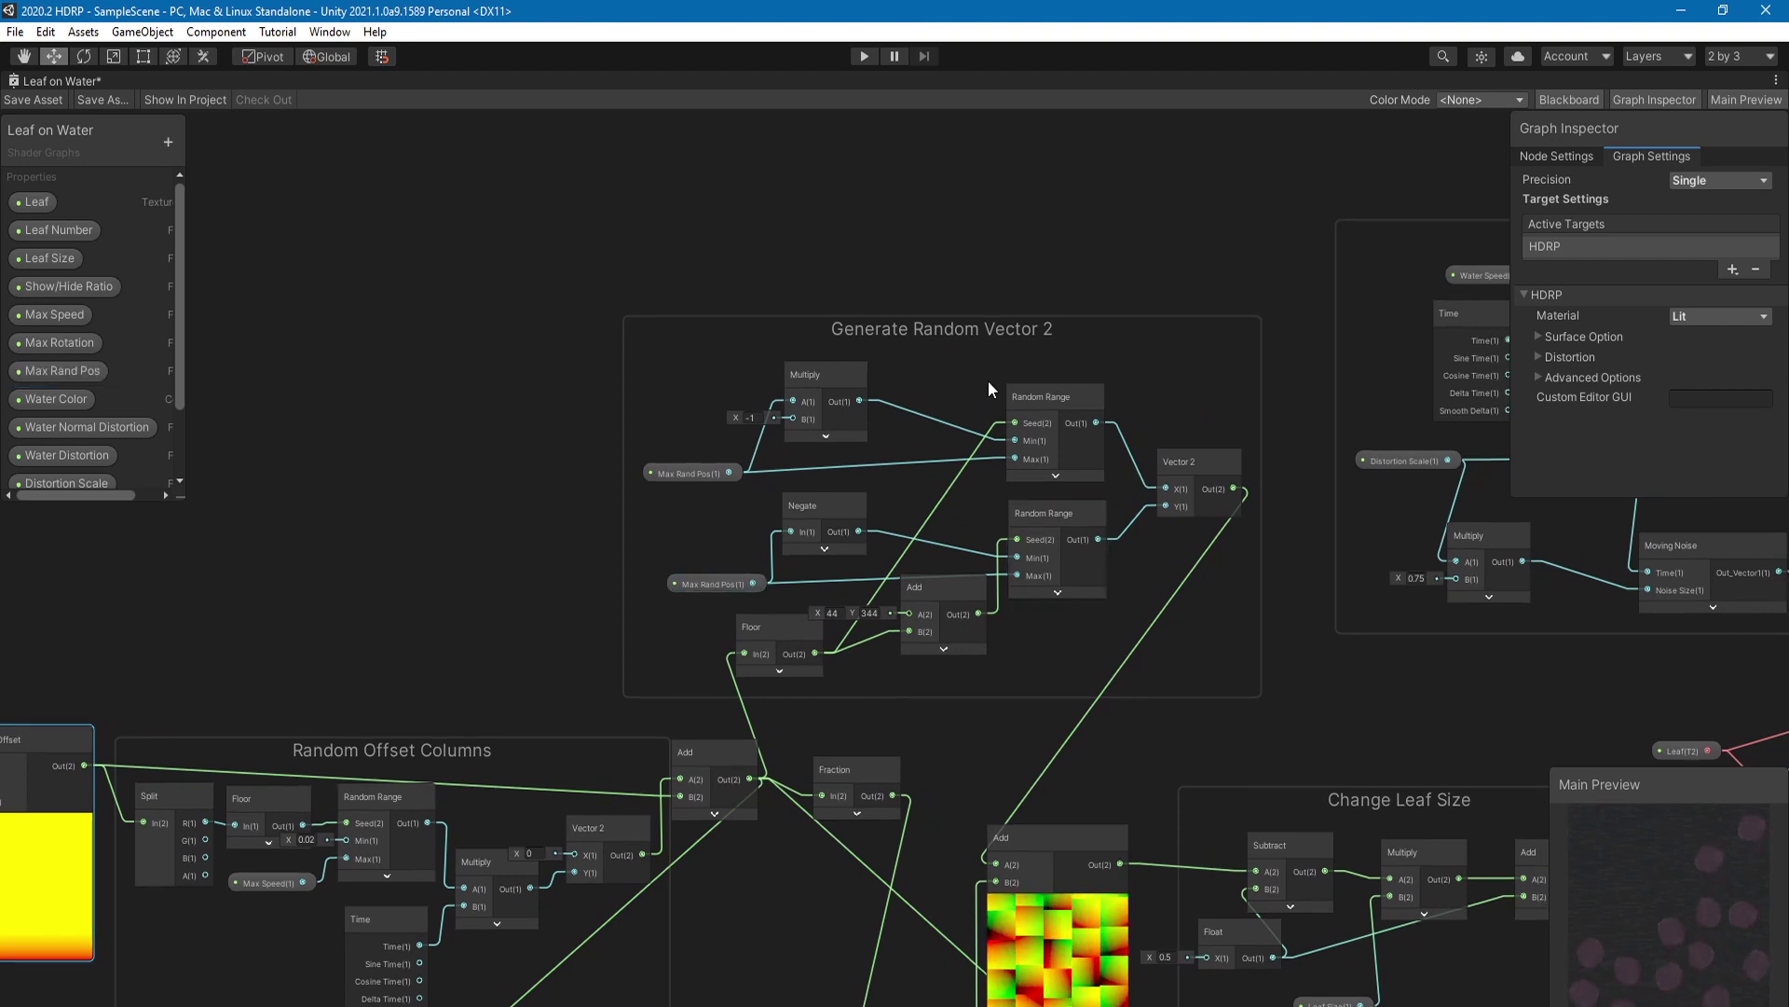
pyautogui.click(954, 635)
pyautogui.moveTo(954, 634)
pyautogui.mouseDown(button='middle')
pyautogui.moveTo(949, 467)
pyautogui.moveTo(951, 628)
pyautogui.mouseUp(button='middle')
pyautogui.scroll(3, 950, 628)
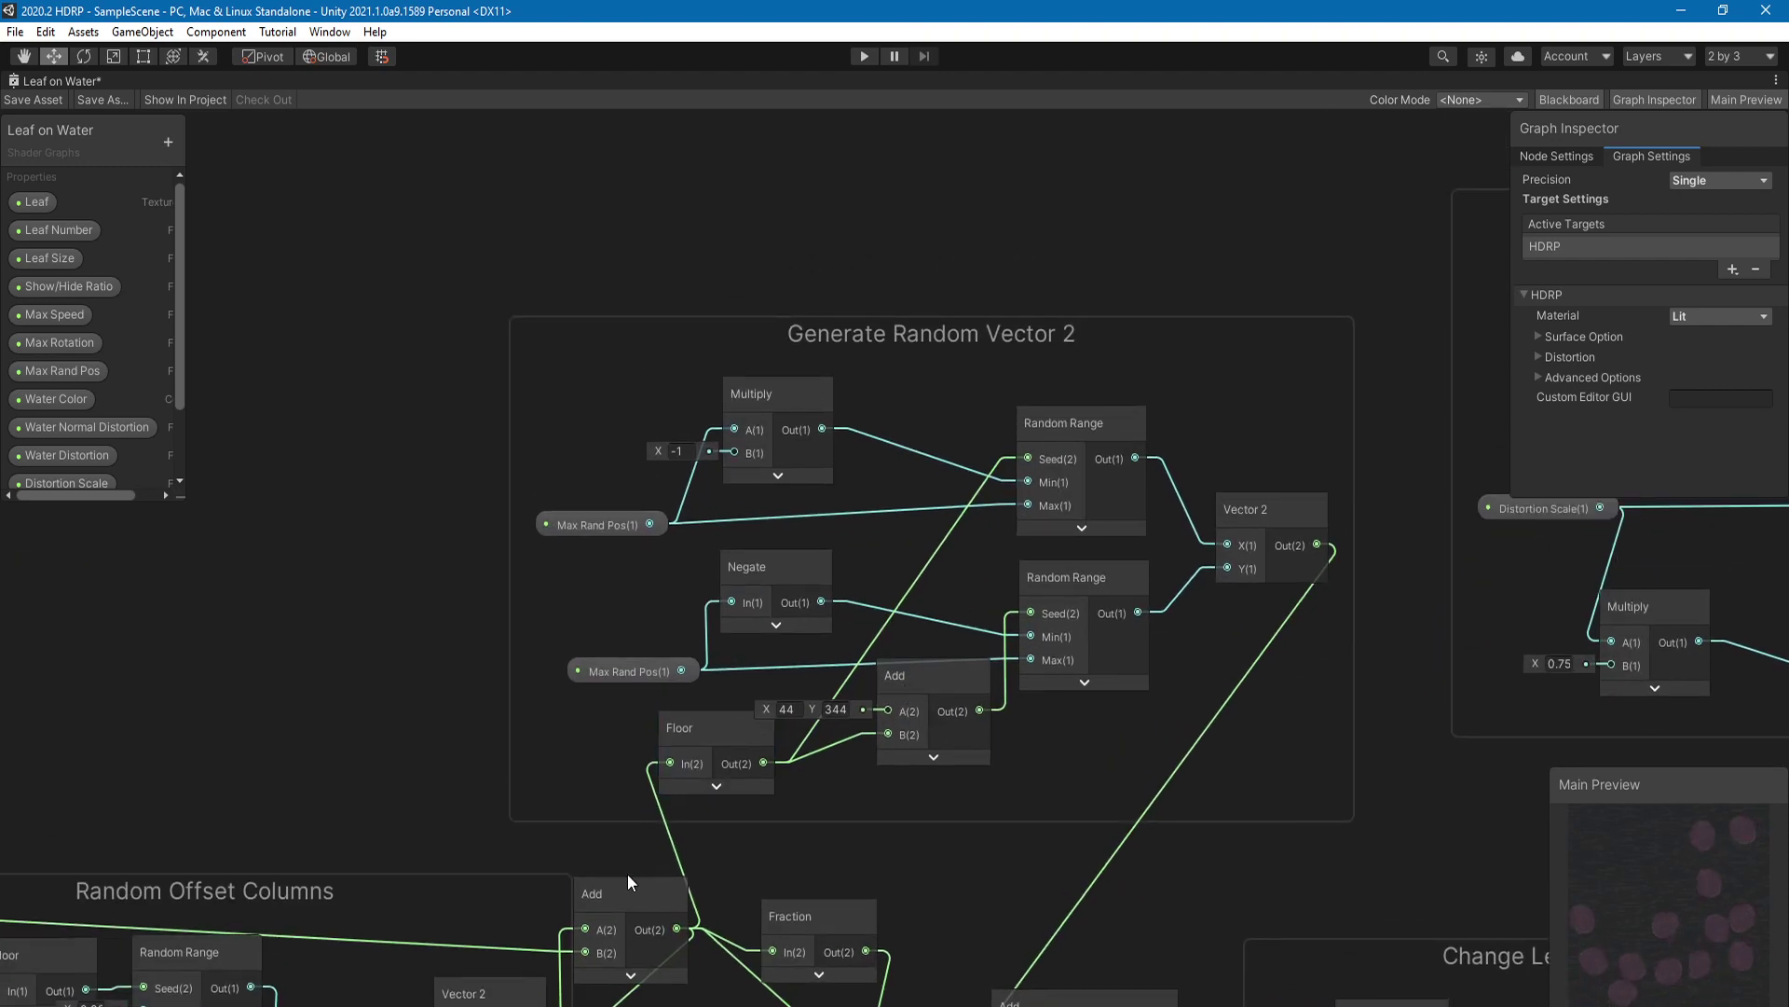
pyautogui.moveTo(709, 747); pyautogui.dragTo(684, 748)
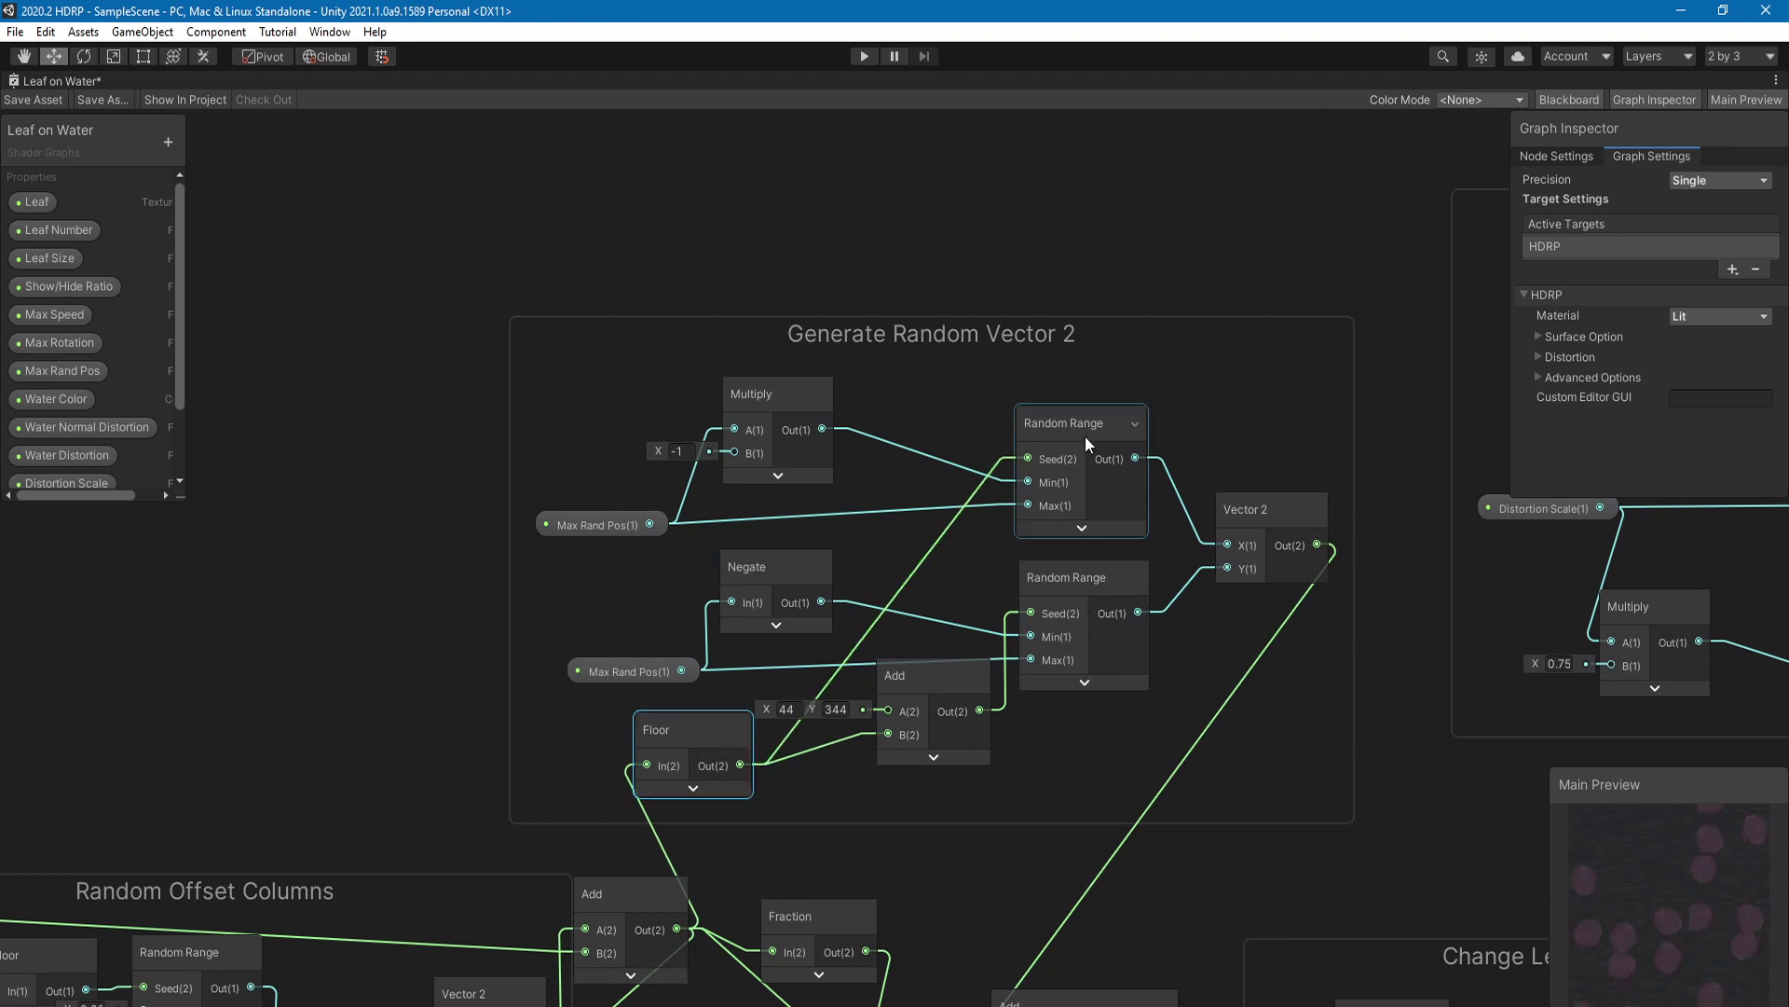
# Step: Move the upper Random Range node up-left and nudge the Add node (44, 344) left
pyautogui.click(1082, 530)
pyautogui.moveTo(1136, 416); pyautogui.dragTo(1117, 299)
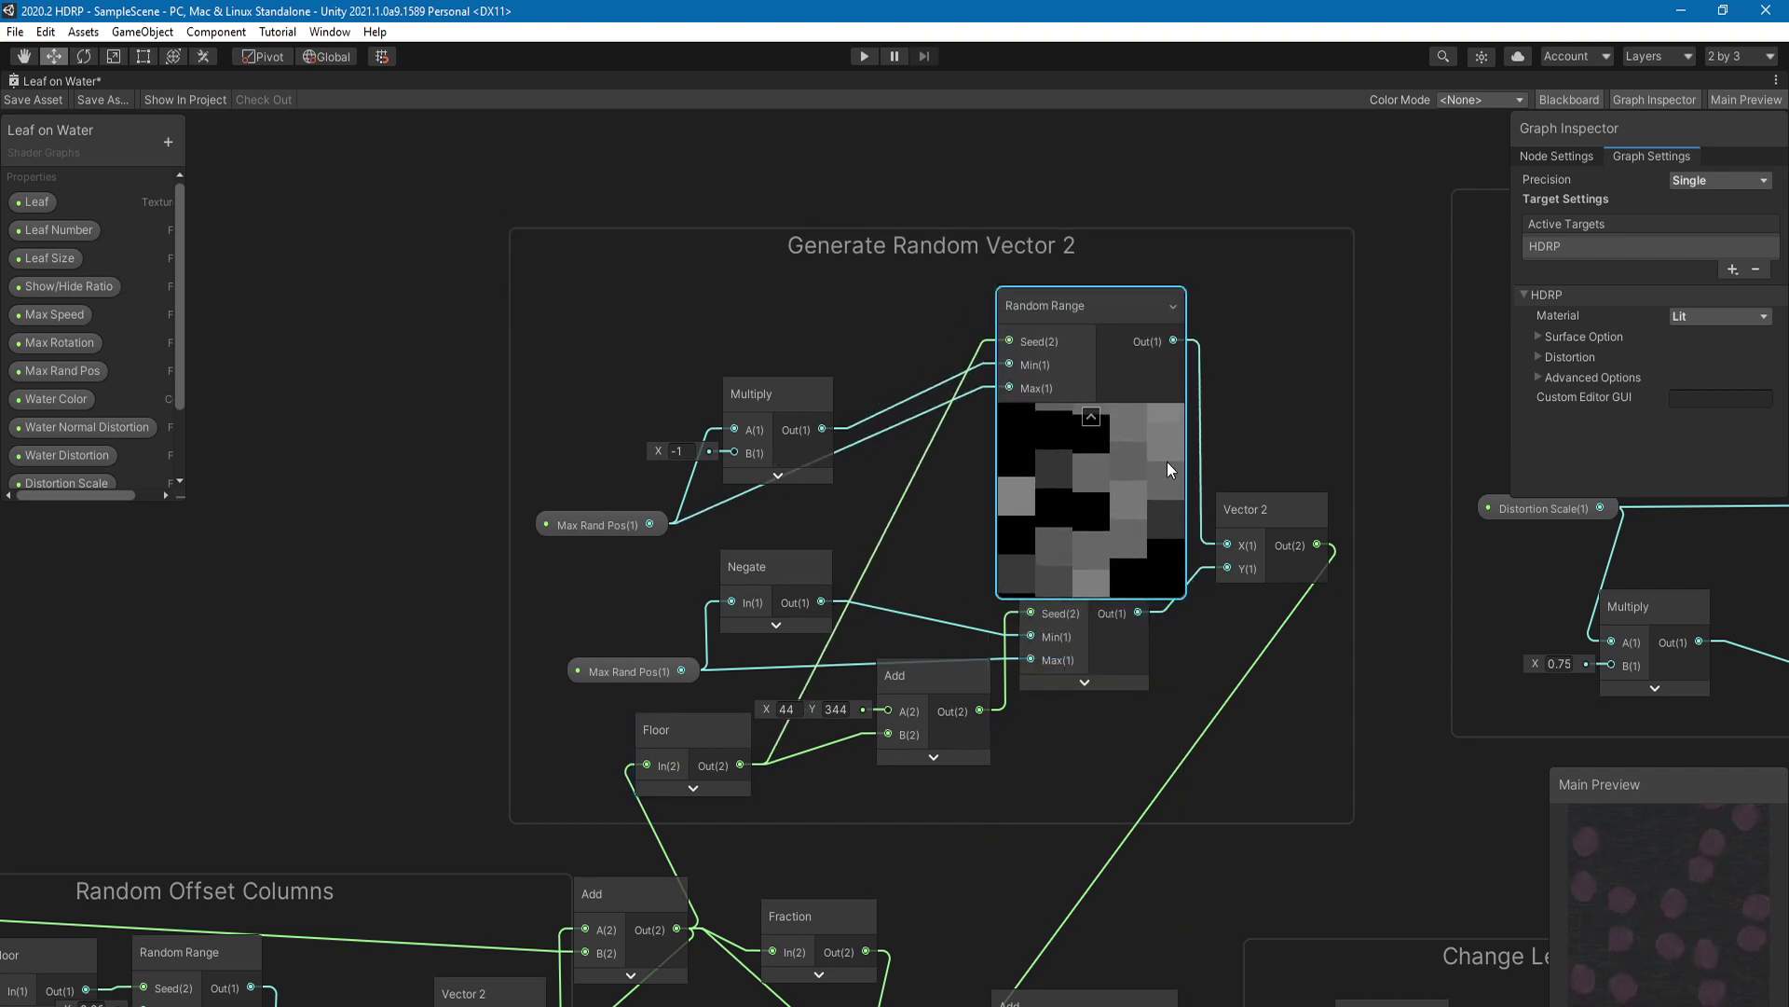
pyautogui.click(1092, 416)
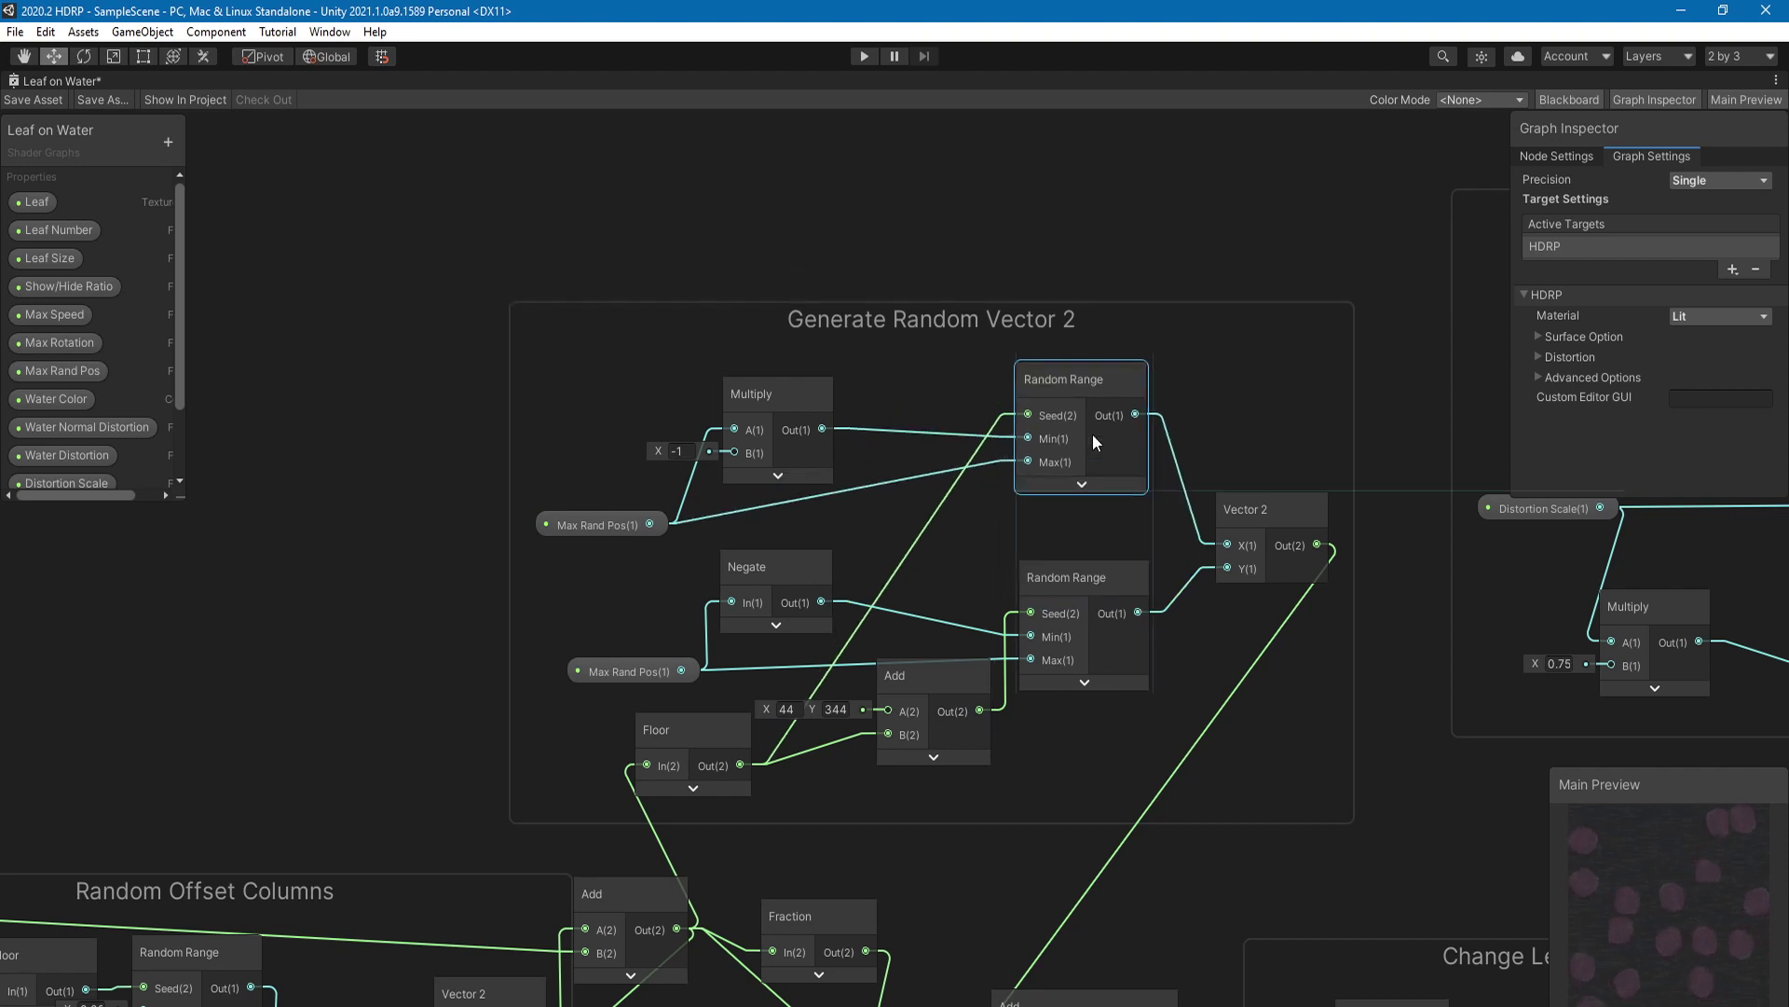
pyautogui.click(785, 709)
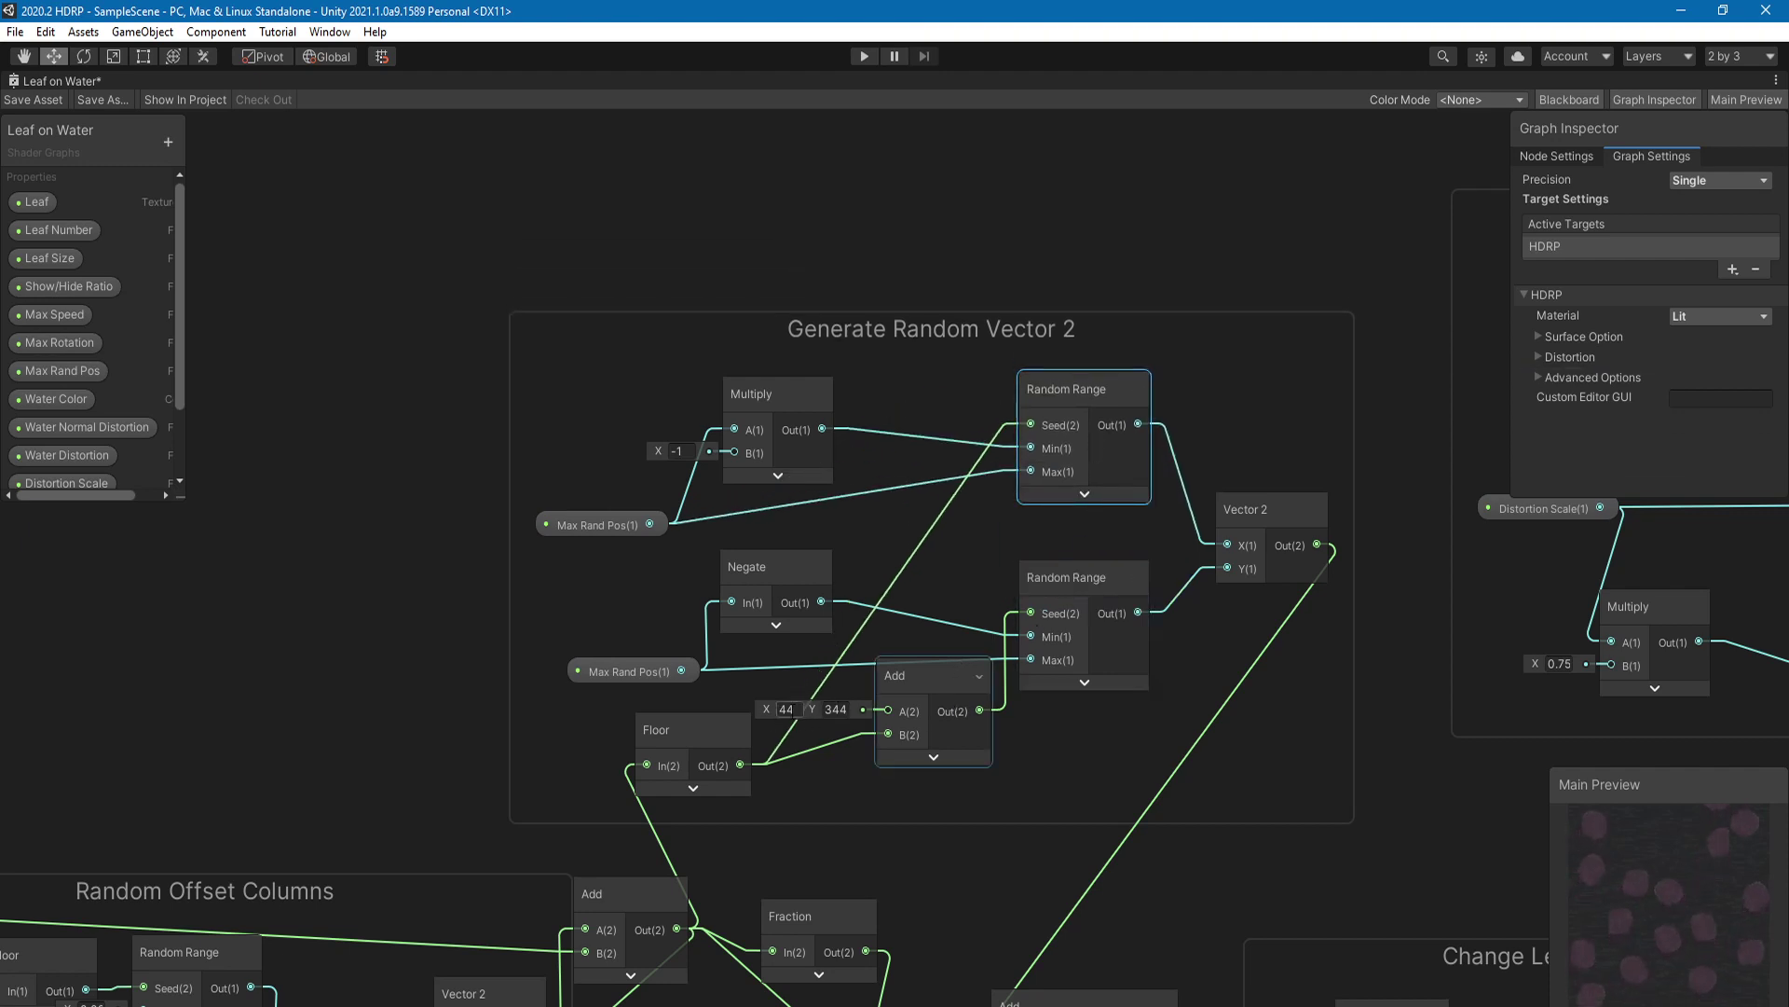
pyautogui.moveTo(919, 687); pyautogui.dragTo(911, 686)
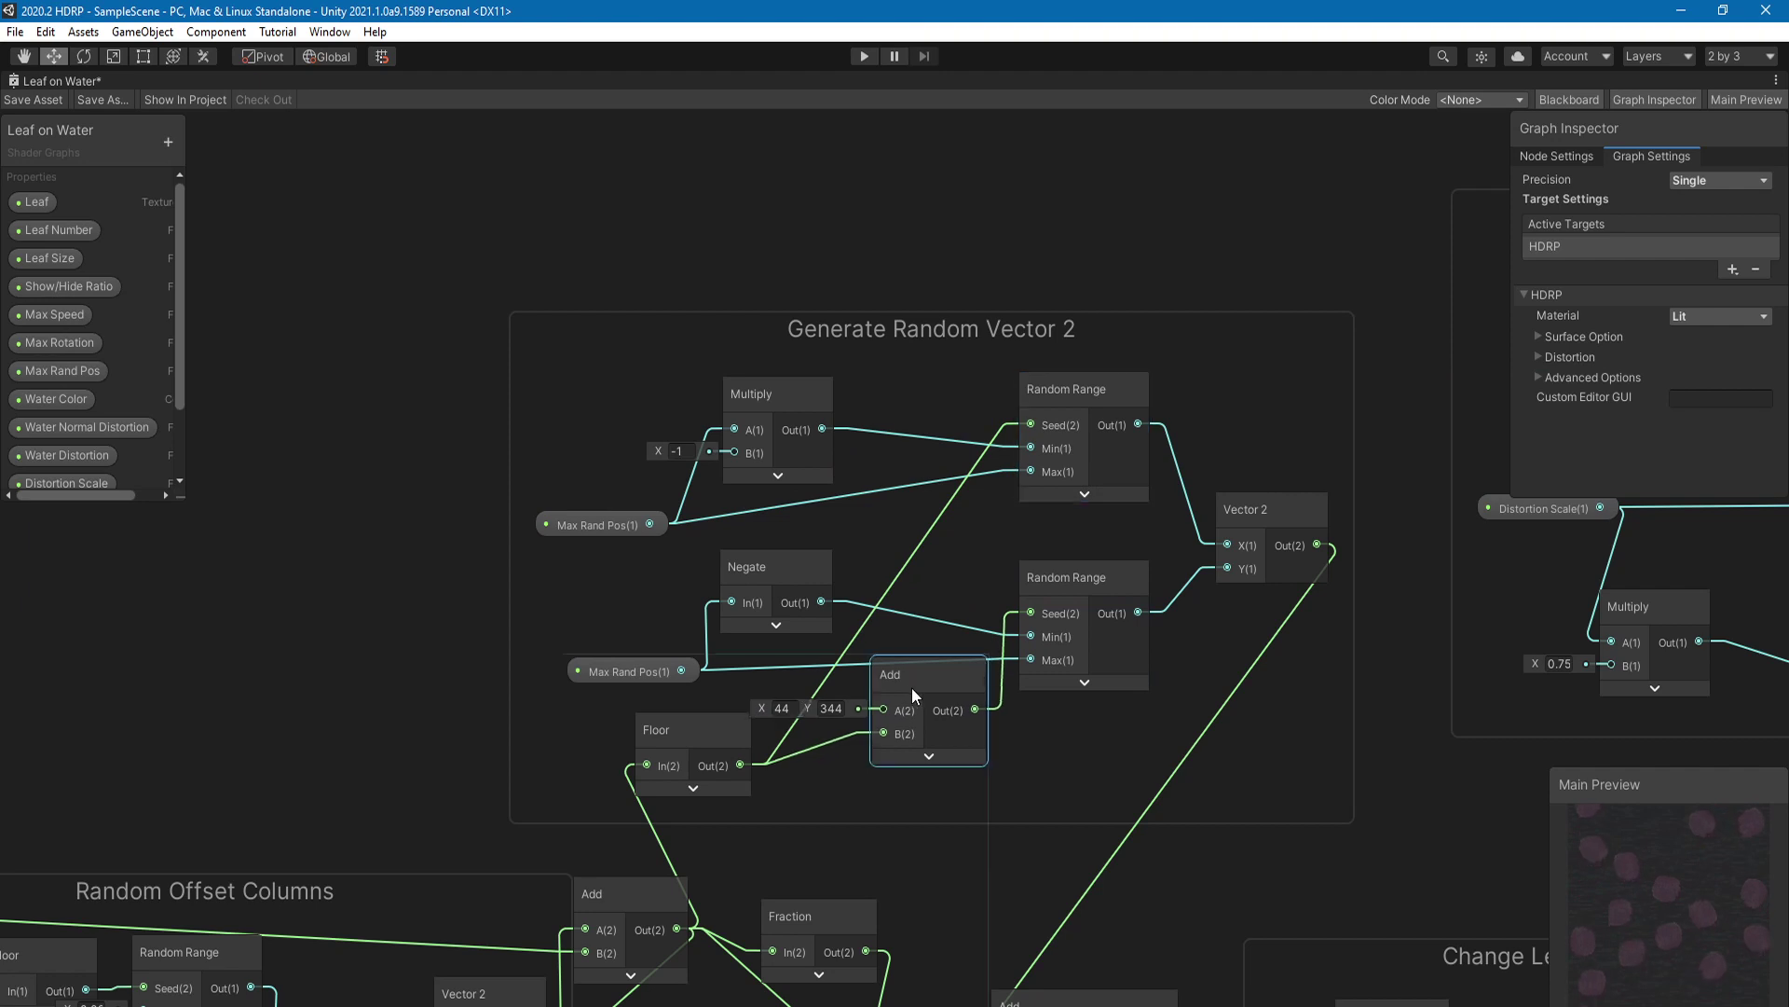
# Step: Toggle both Random Range noise previews open and closed, then pan toward Time and Moving Noise
pyautogui.click(1079, 684)
pyautogui.click(1088, 493)
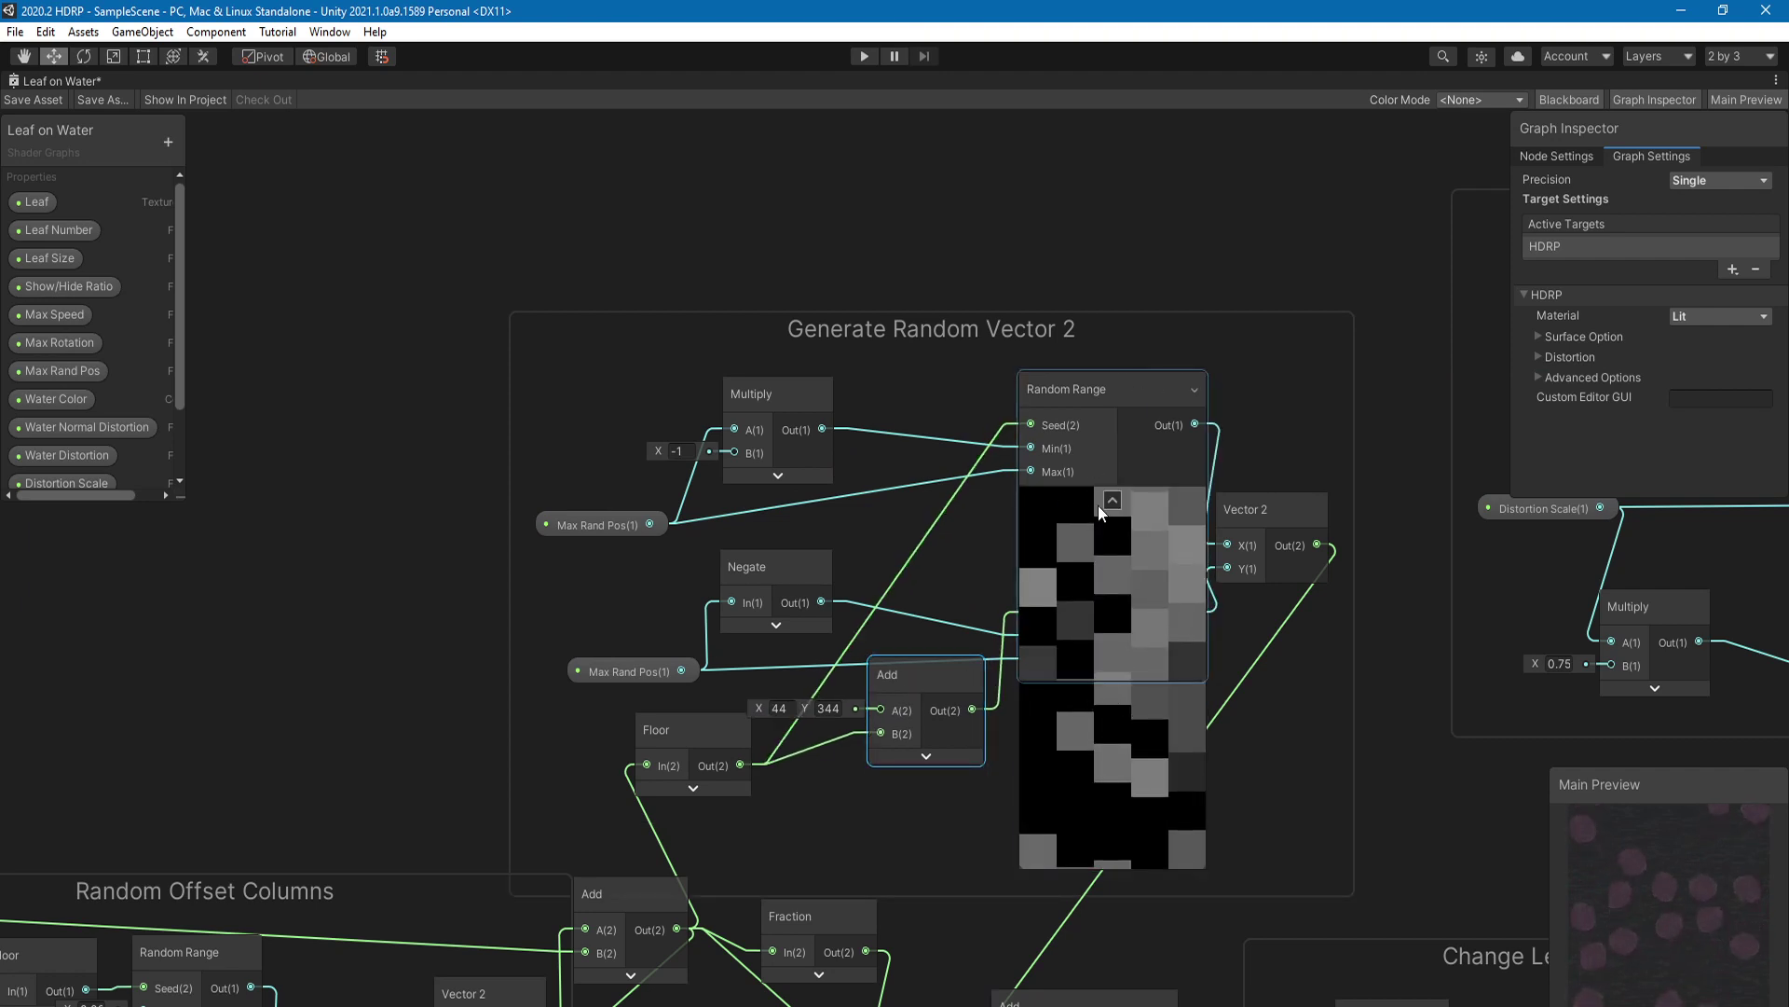
pyautogui.click(1112, 500)
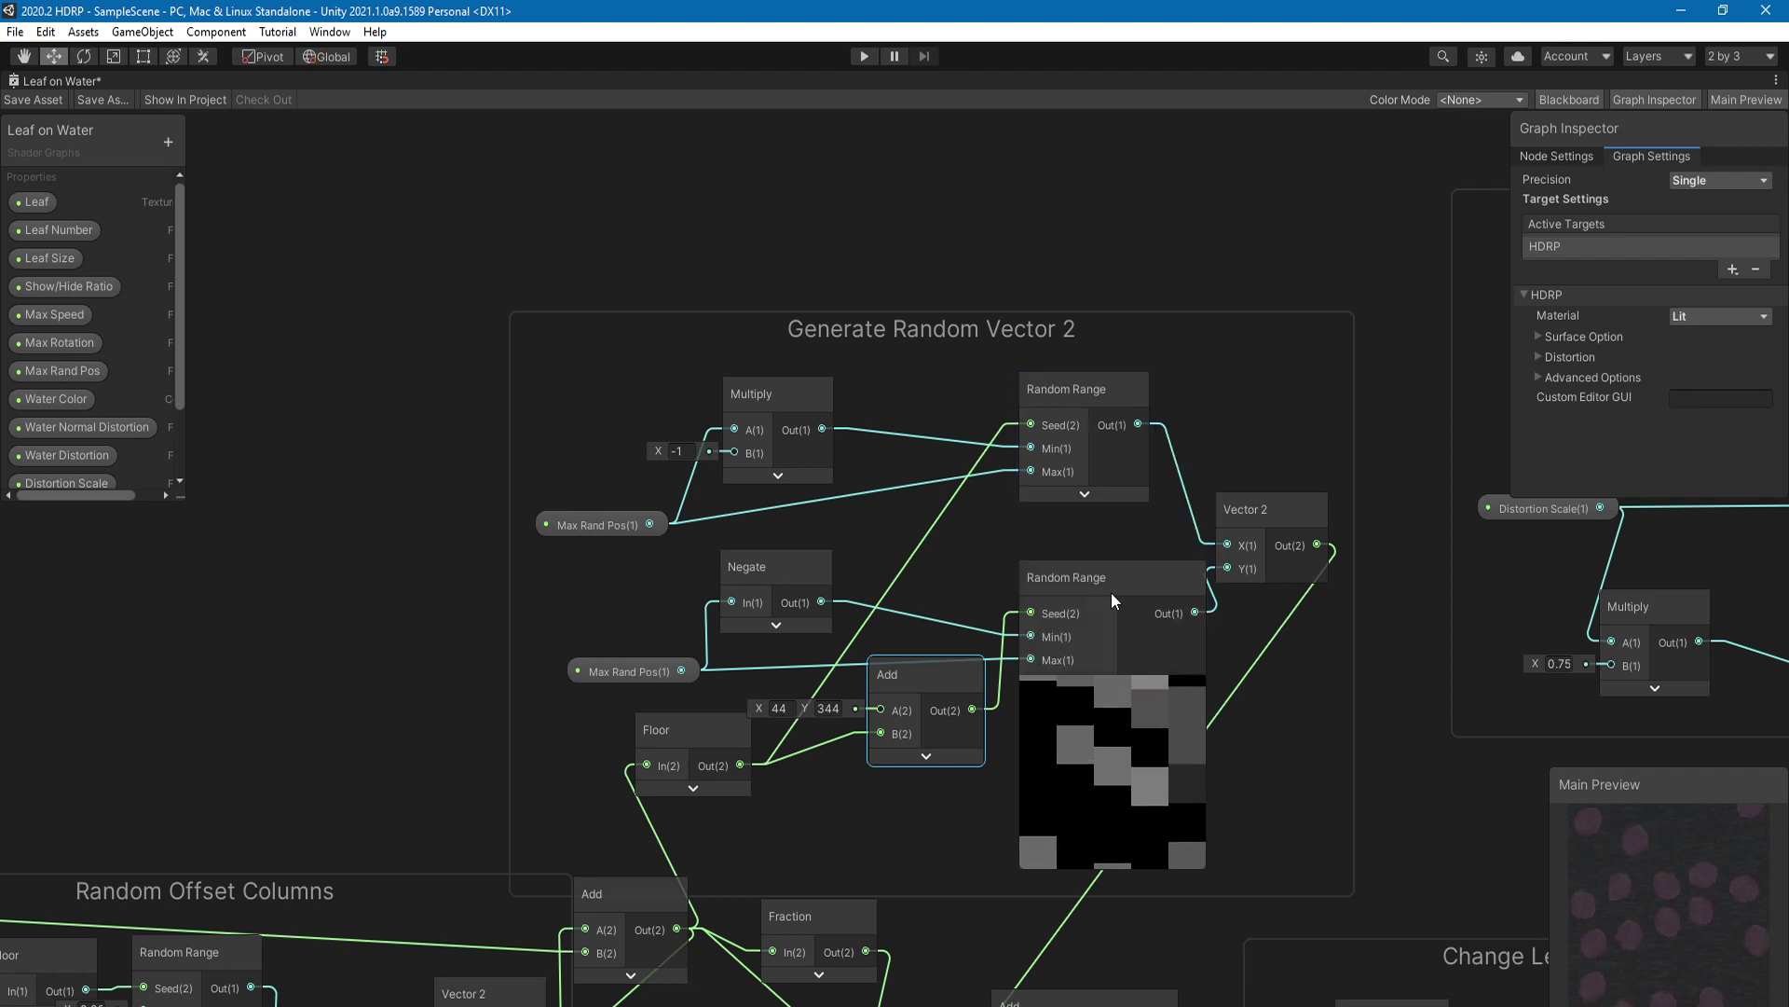
pyautogui.click(1106, 686)
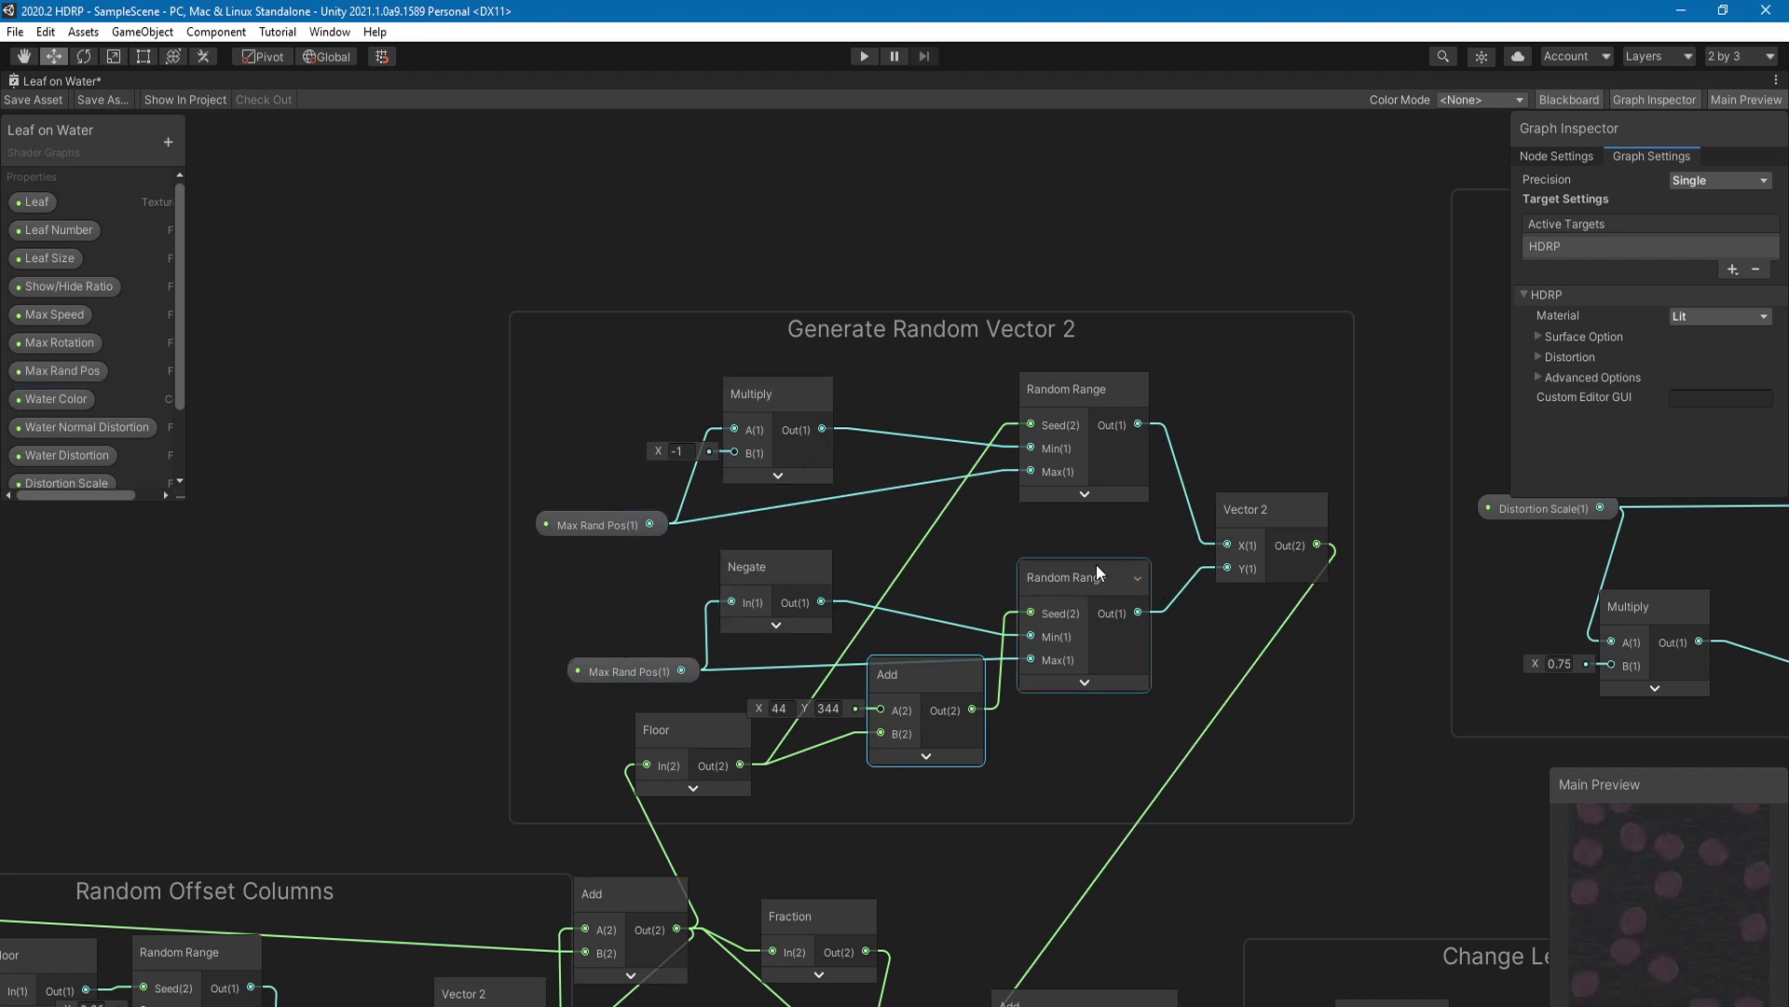
pyautogui.moveTo(1096, 563); pyautogui.dragTo(894, 498, button='middle')
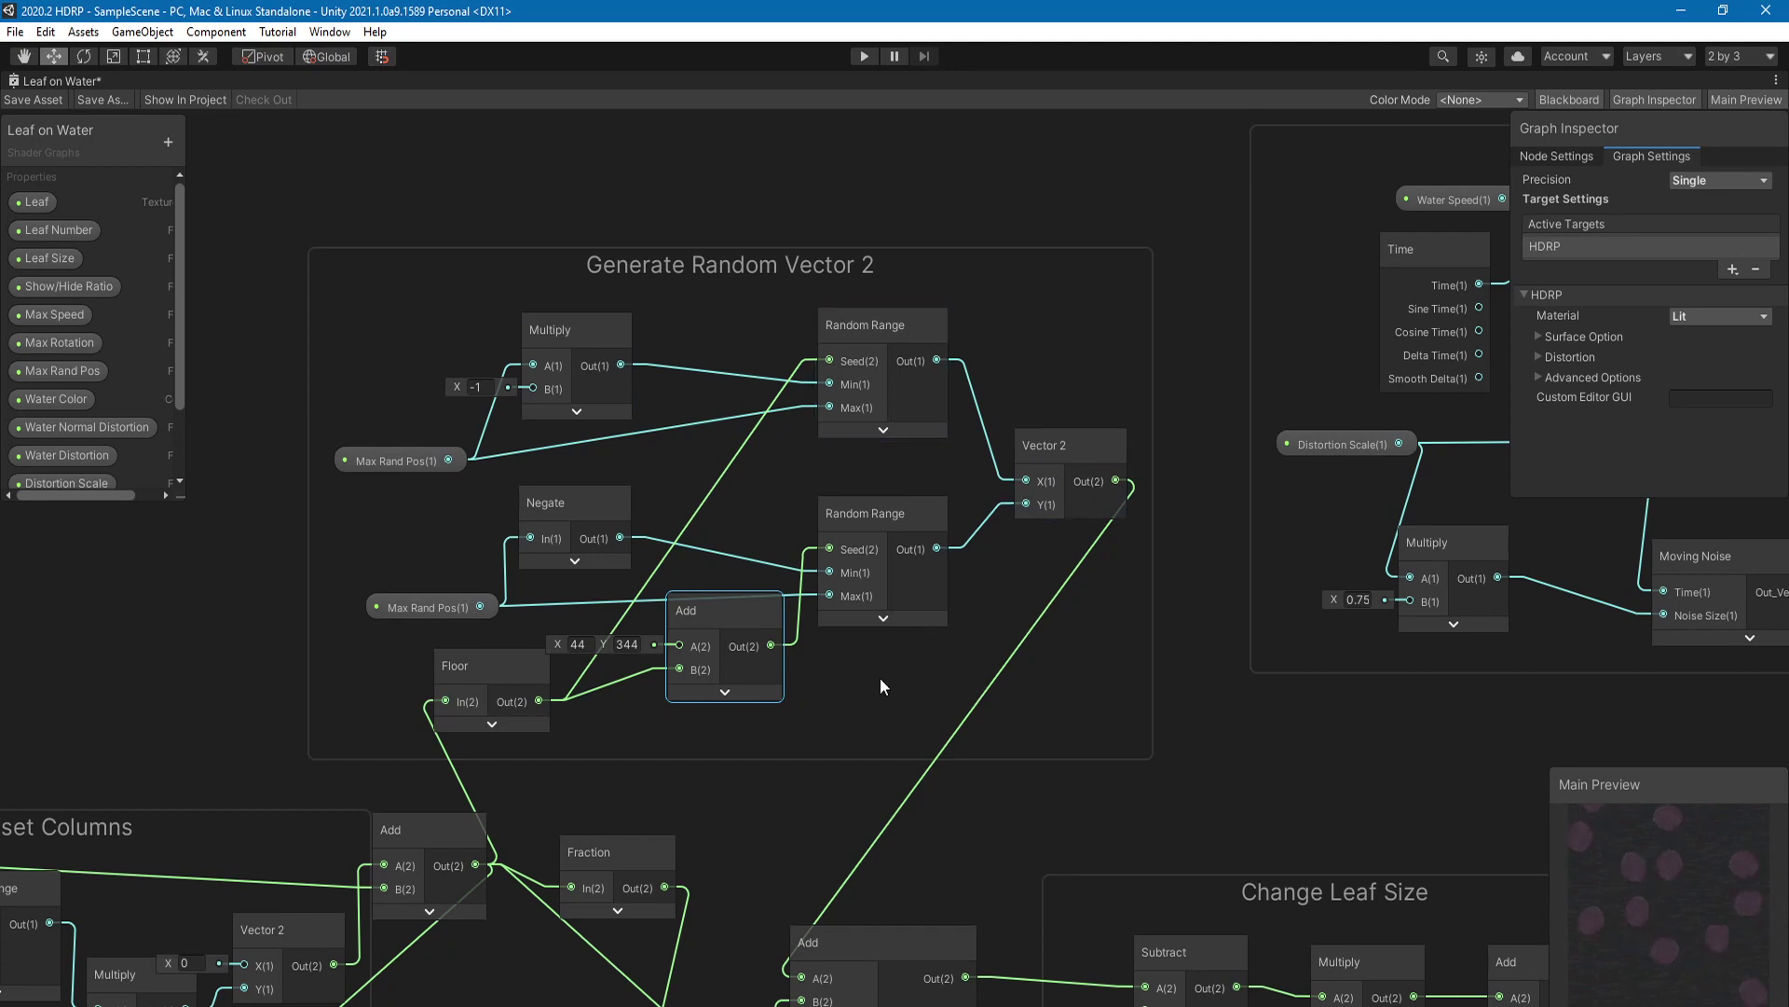
pyautogui.scroll(-4, 880, 679)
pyautogui.moveTo(870, 681); pyautogui.dragTo(915, 404, button='middle')
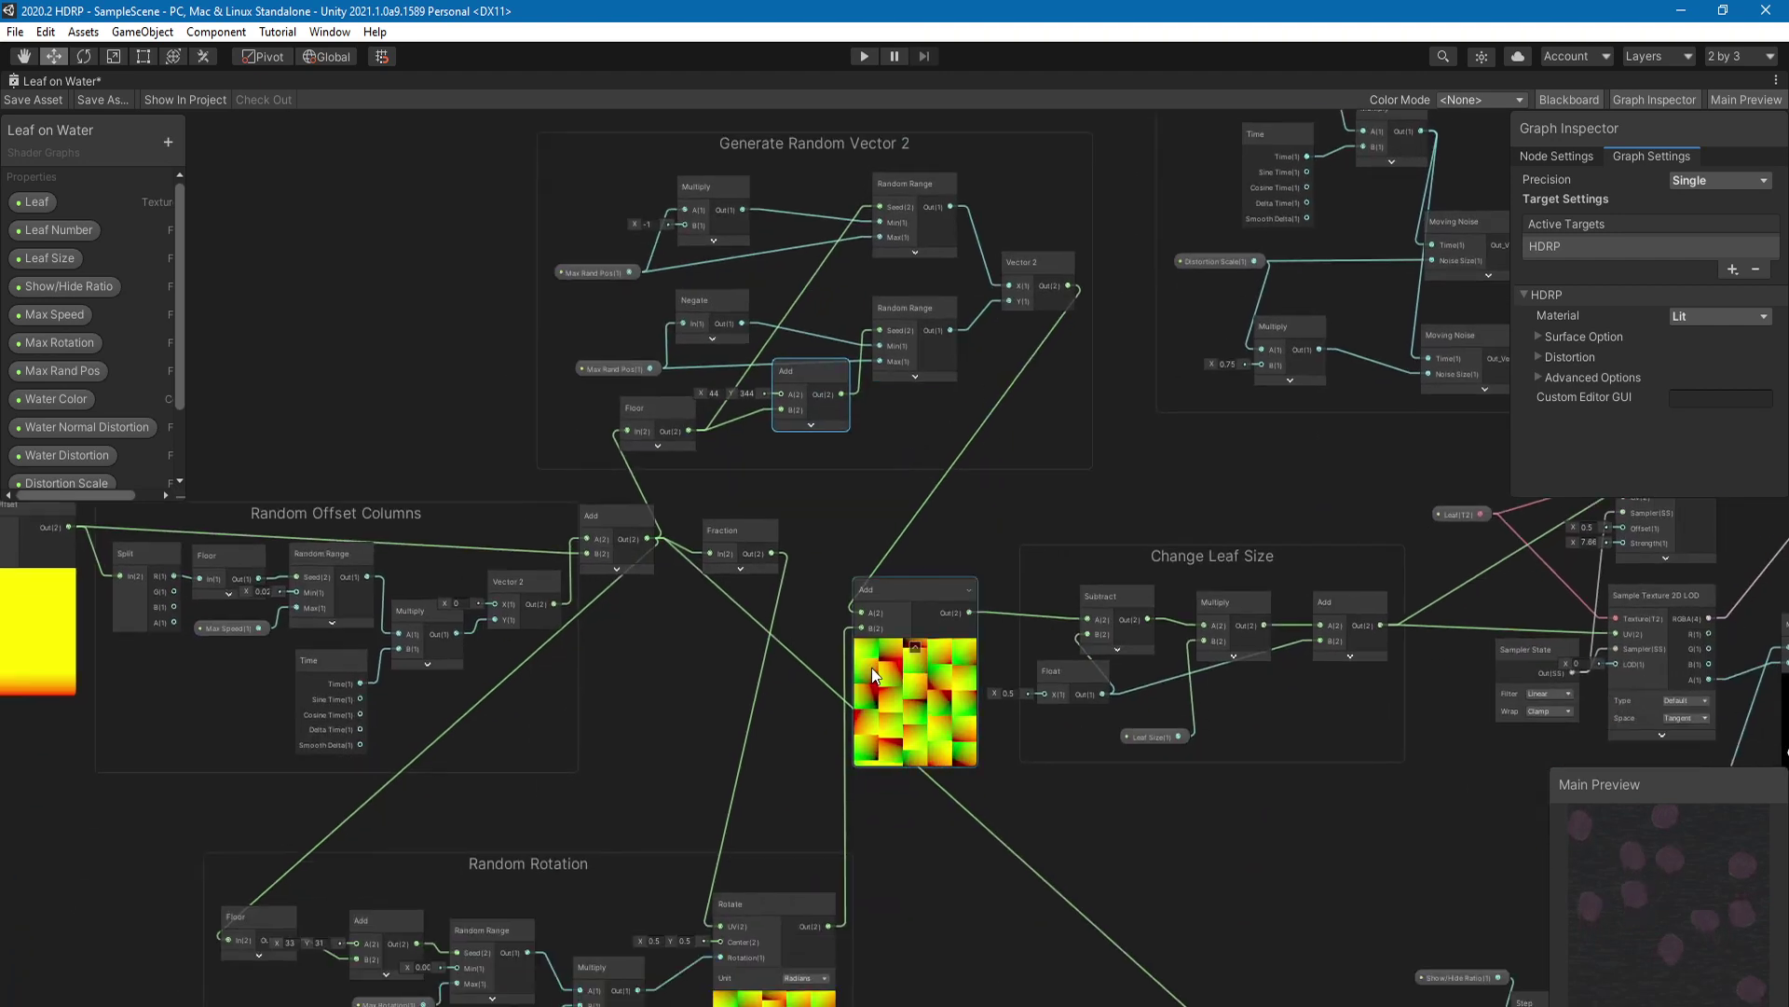
pyautogui.scroll(2, 874, 674)
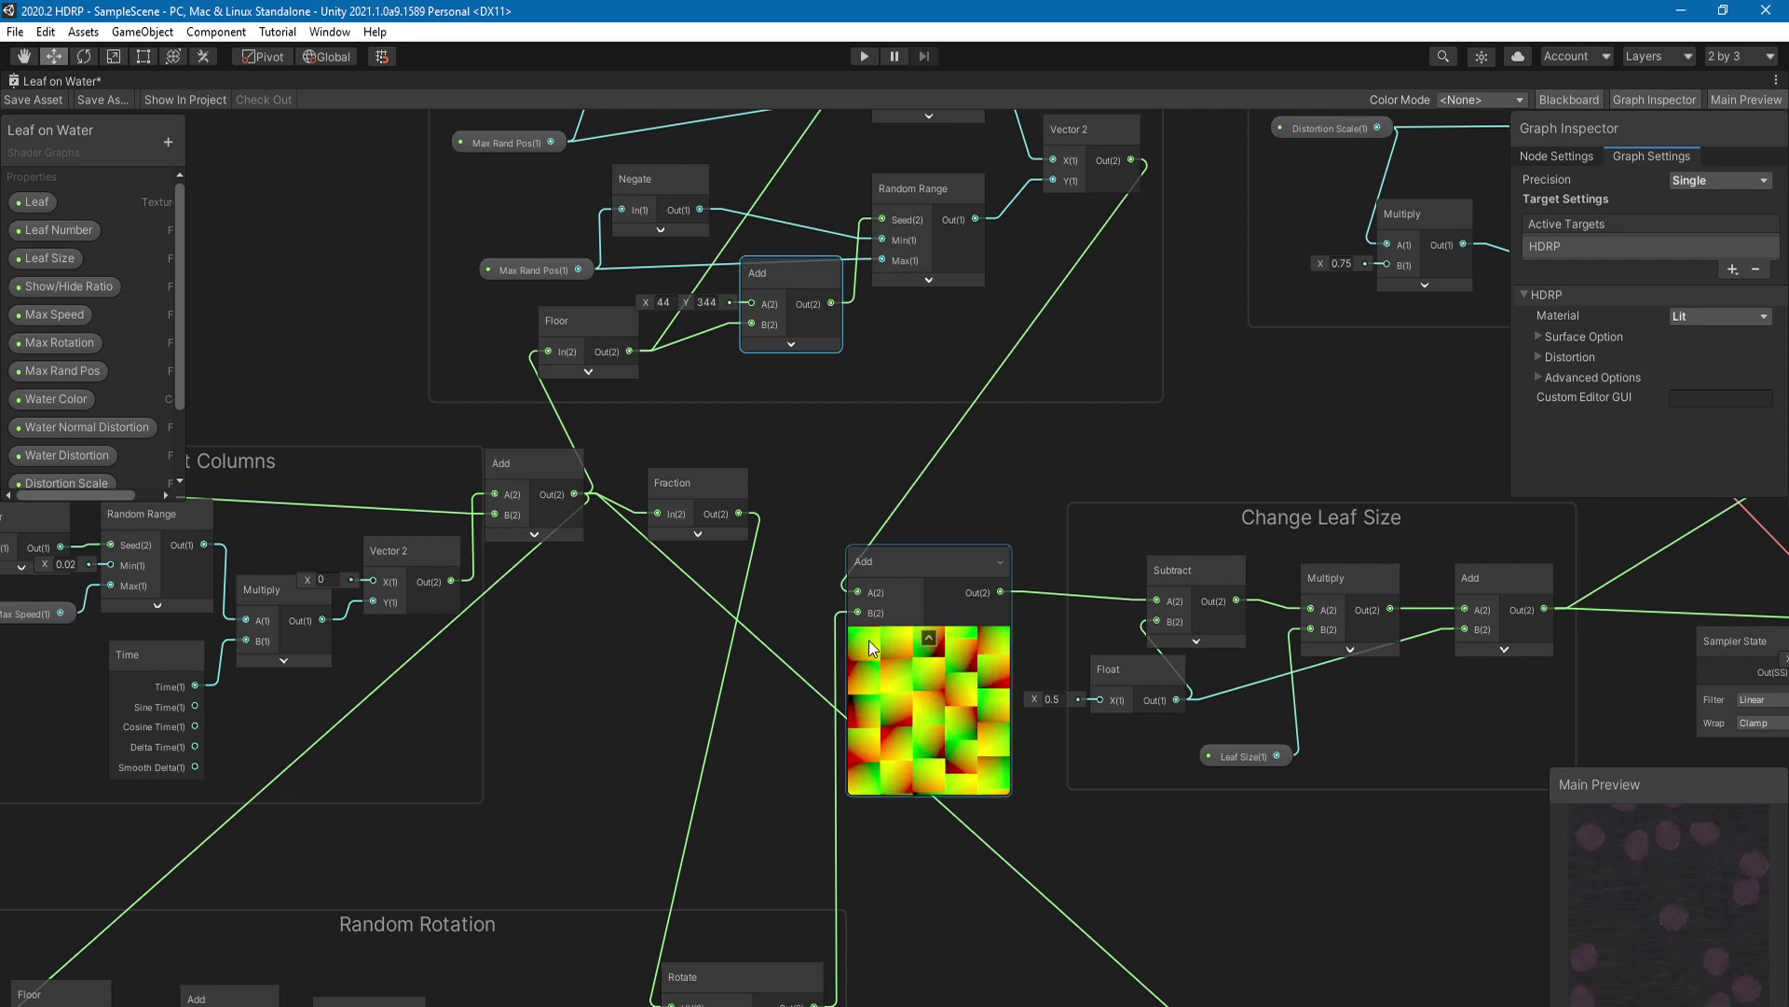
pyautogui.scroll(-4, 868, 640)
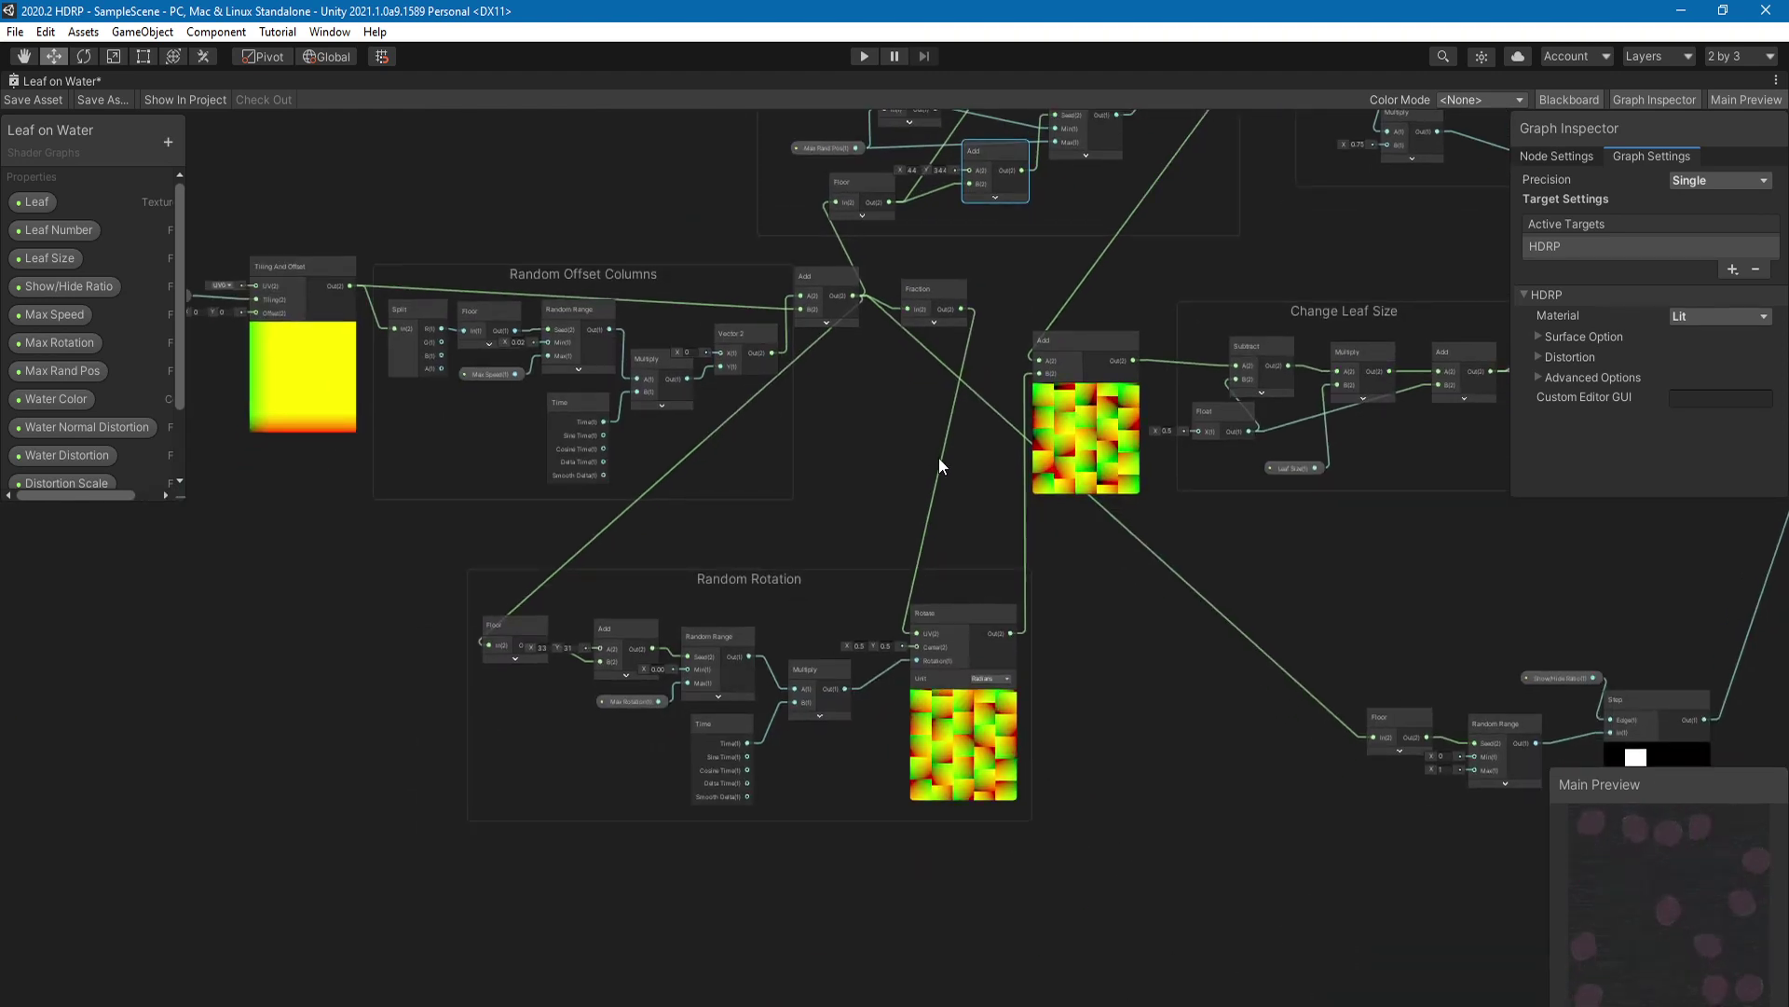
# Step: Centre the Random Rotation group and move its Floor node left to expose its output
pyautogui.scroll(3, 602, 561)
pyautogui.moveTo(770, 434); pyautogui.dragTo(776, 527, button='middle')
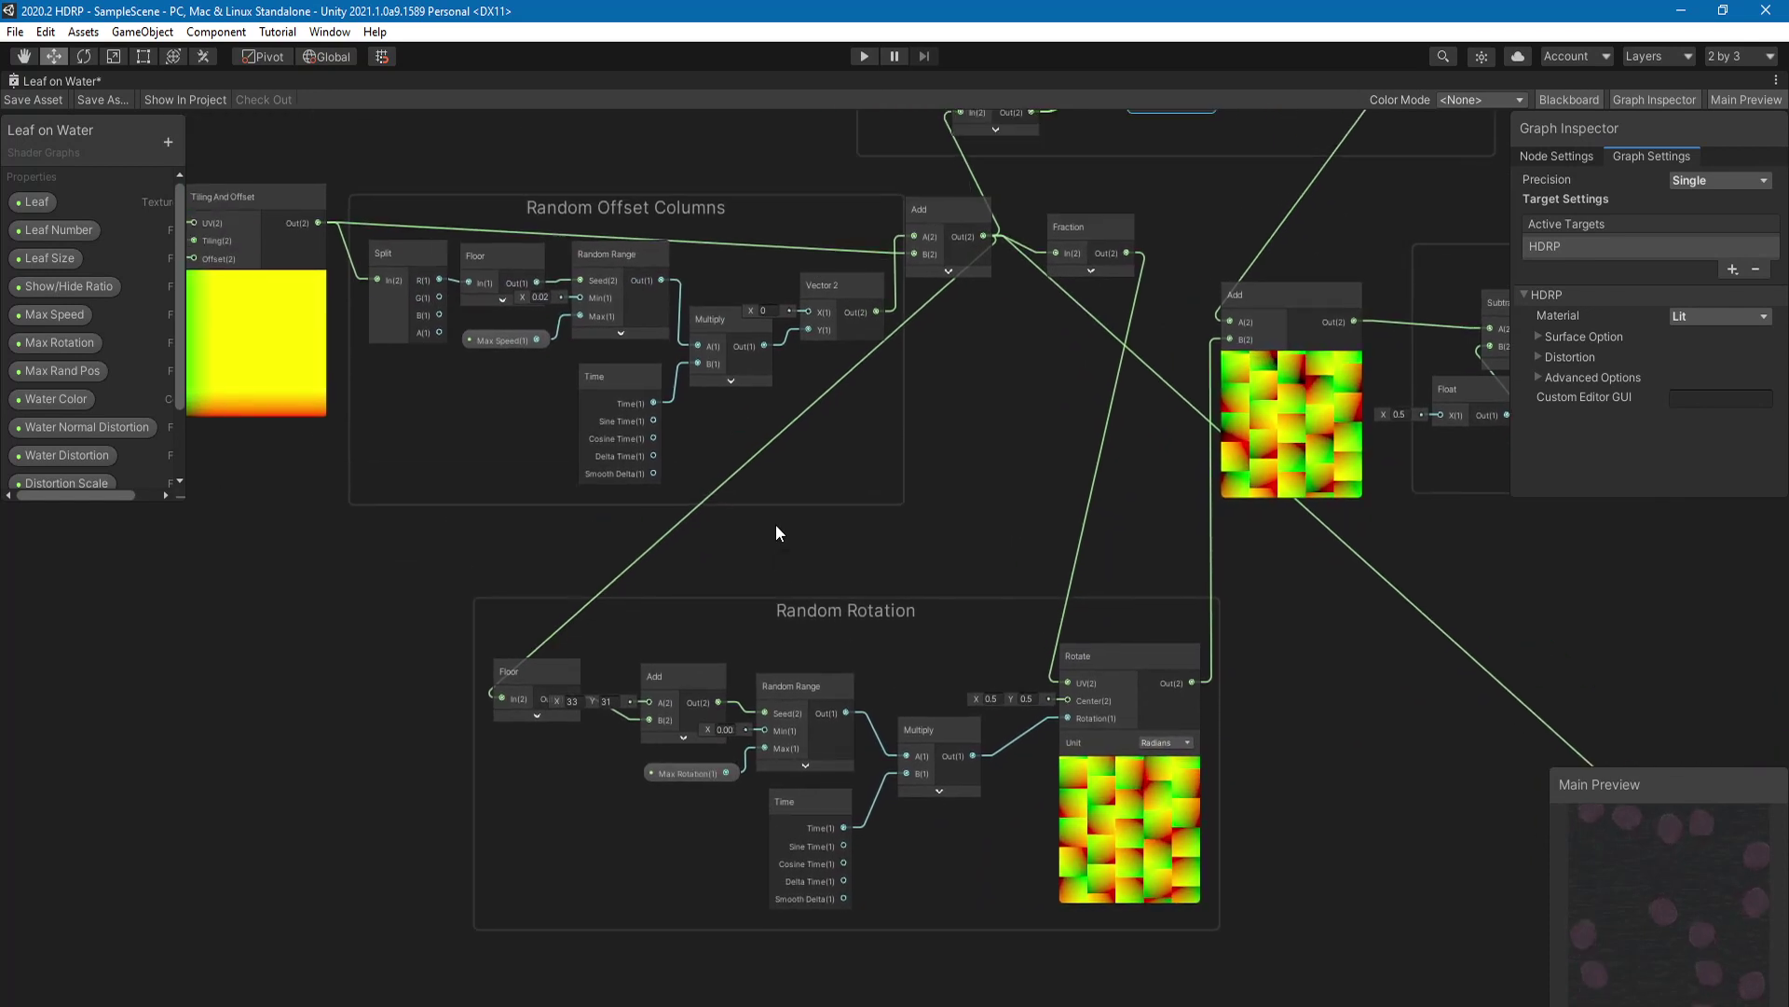
pyautogui.scroll(3, 952, 244)
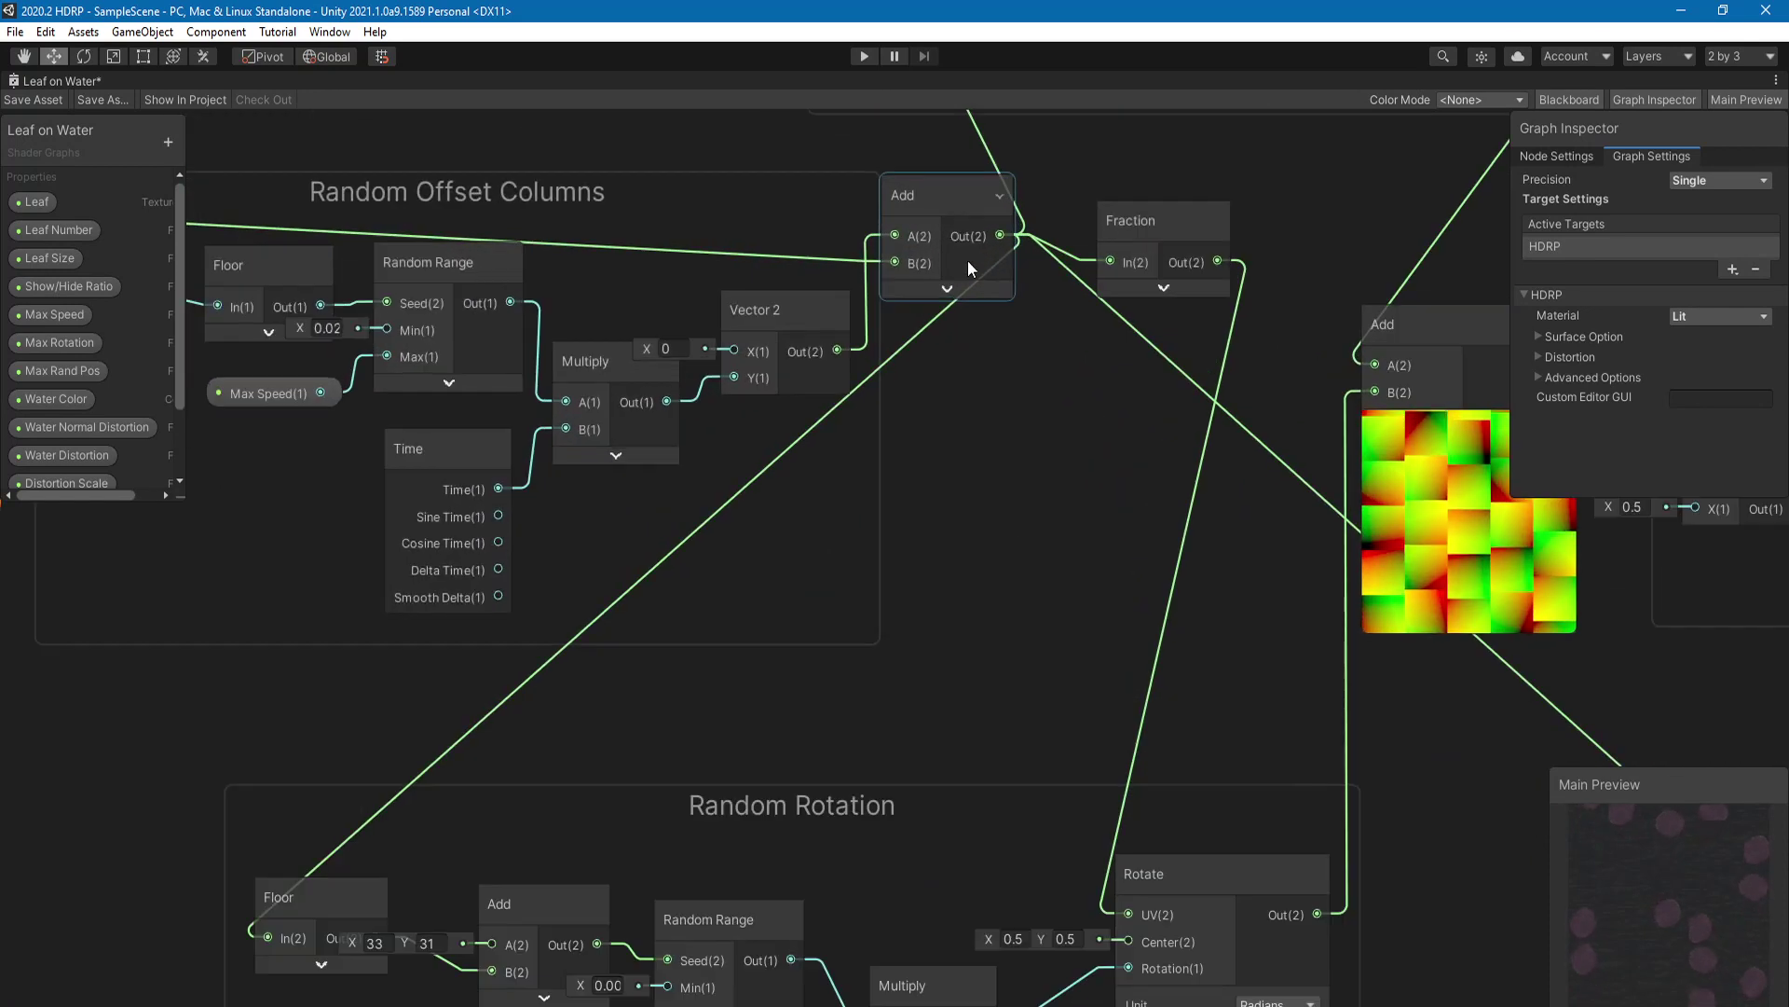
pyautogui.scroll(-3, 767, 658)
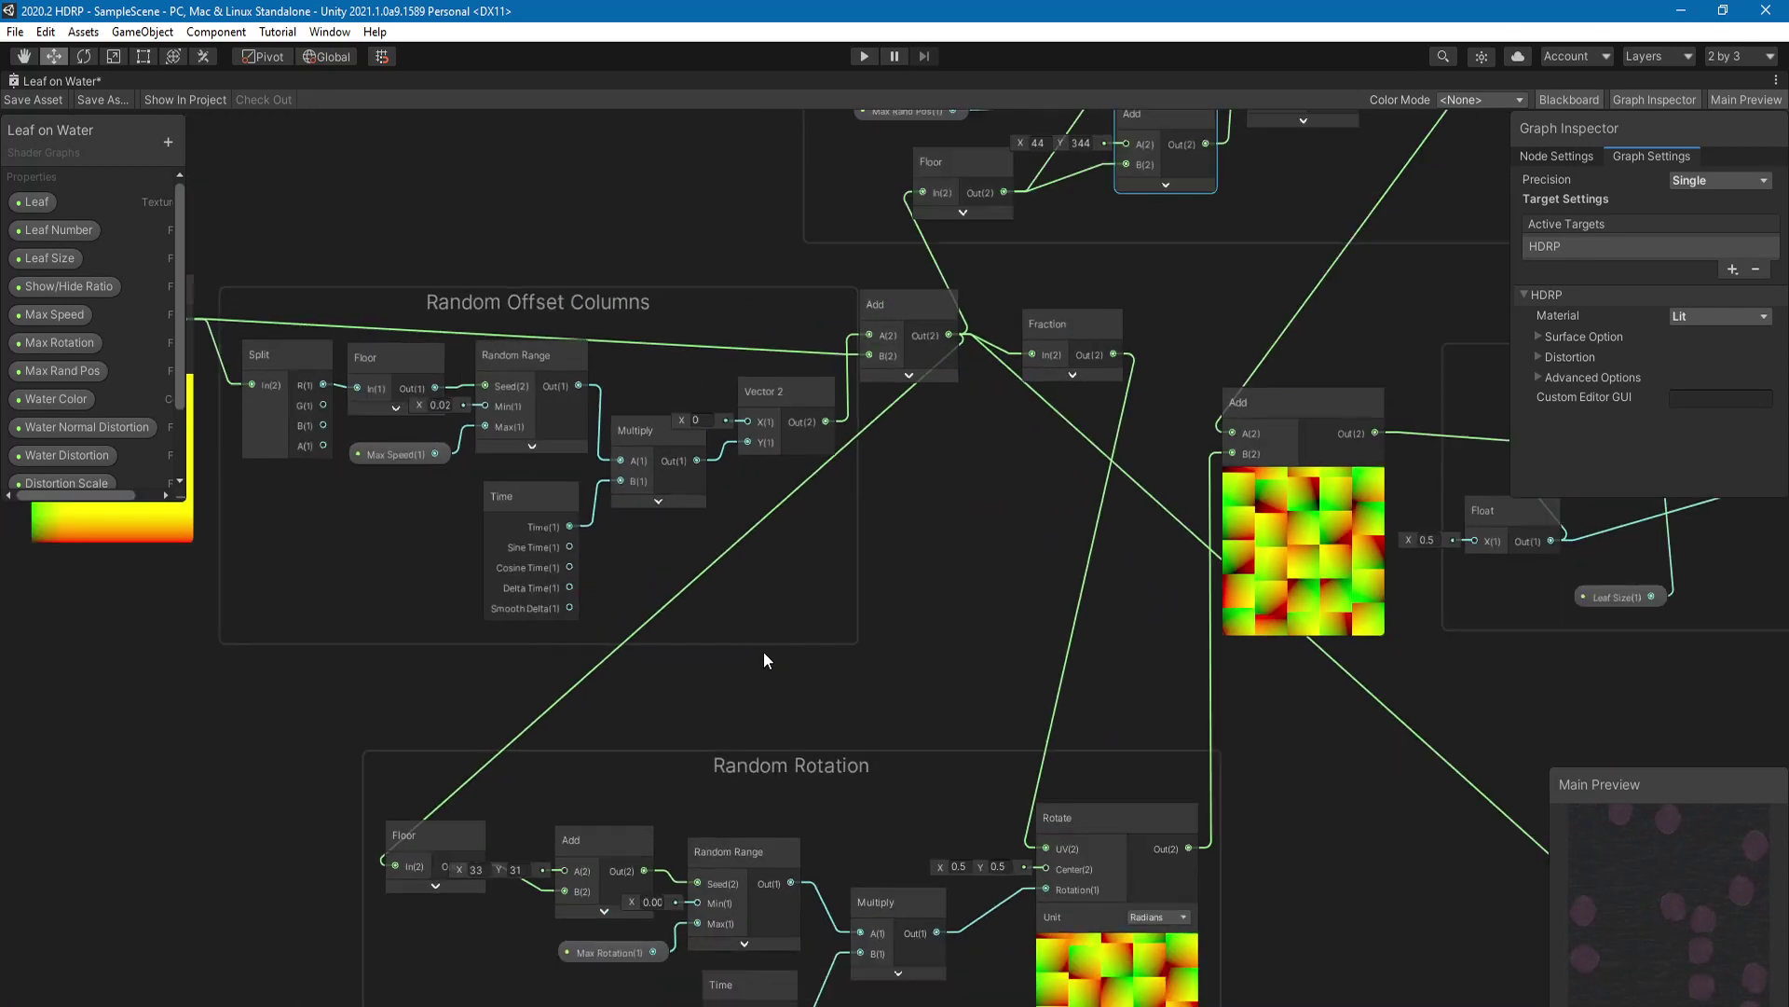
pyautogui.moveTo(767, 659); pyautogui.dragTo(854, 360, button='middle')
pyautogui.scroll(4, 519, 619)
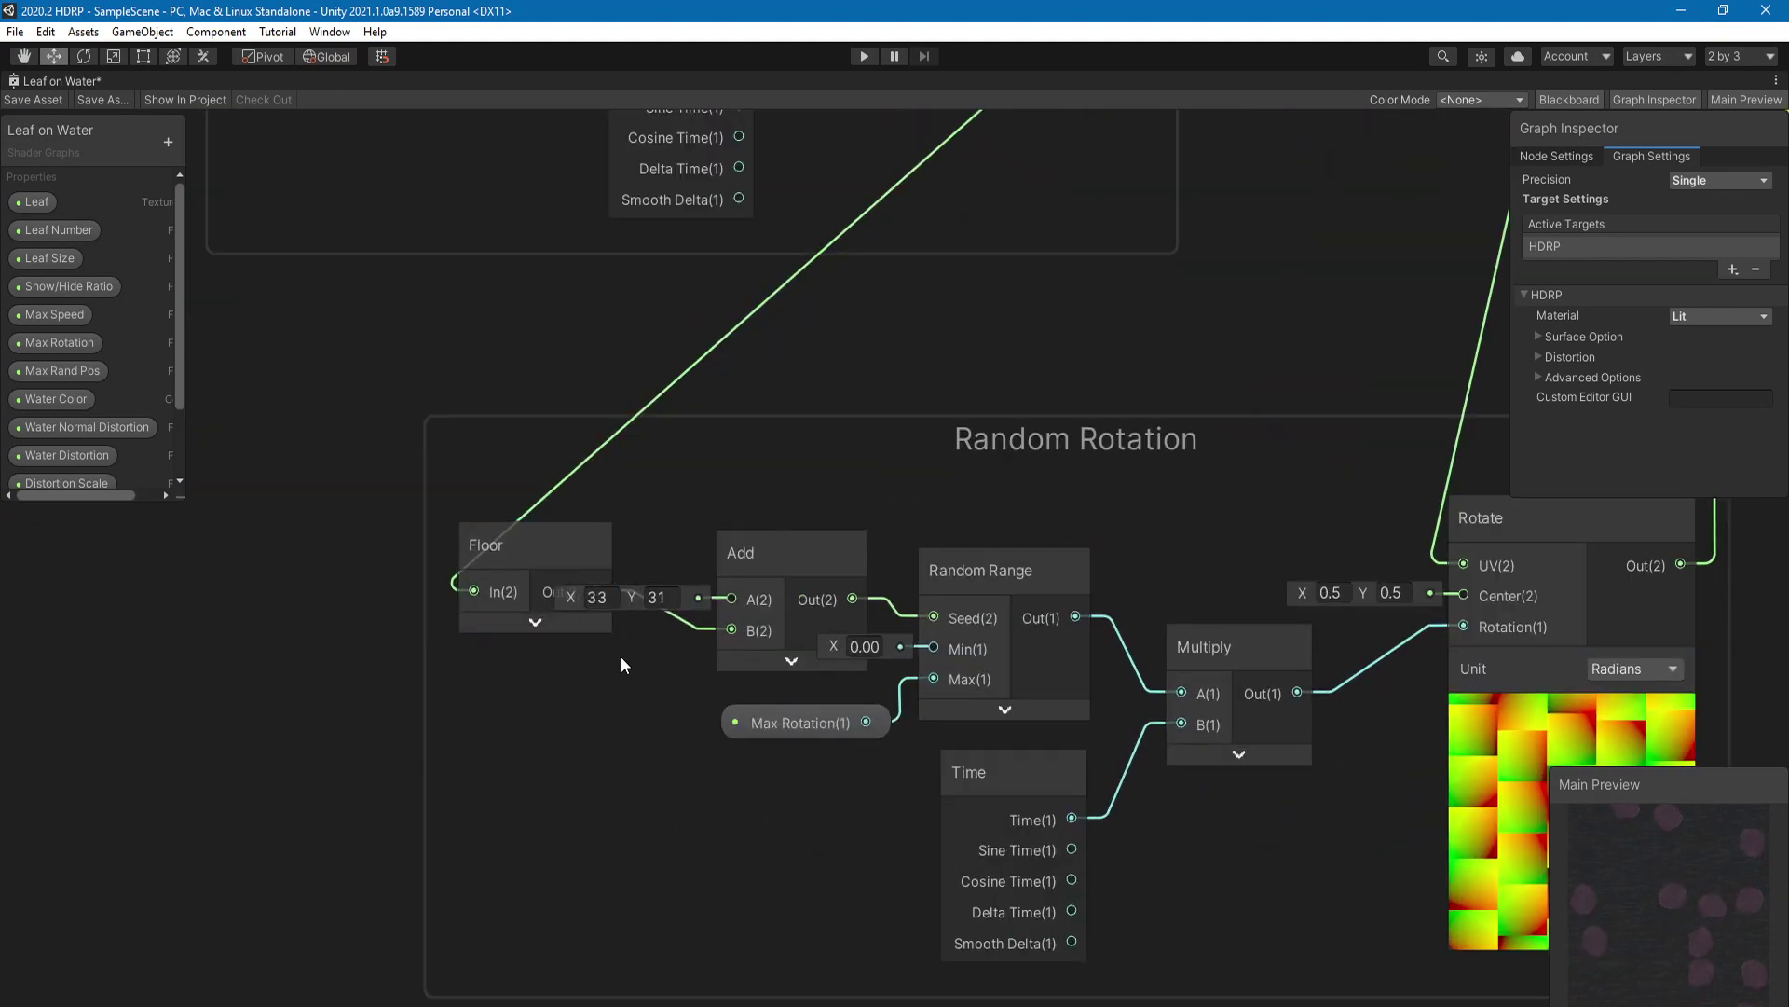
pyautogui.moveTo(621, 656); pyautogui.dragTo(561, 650, button='middle')
pyautogui.moveTo(459, 556); pyautogui.dragTo(401, 585)
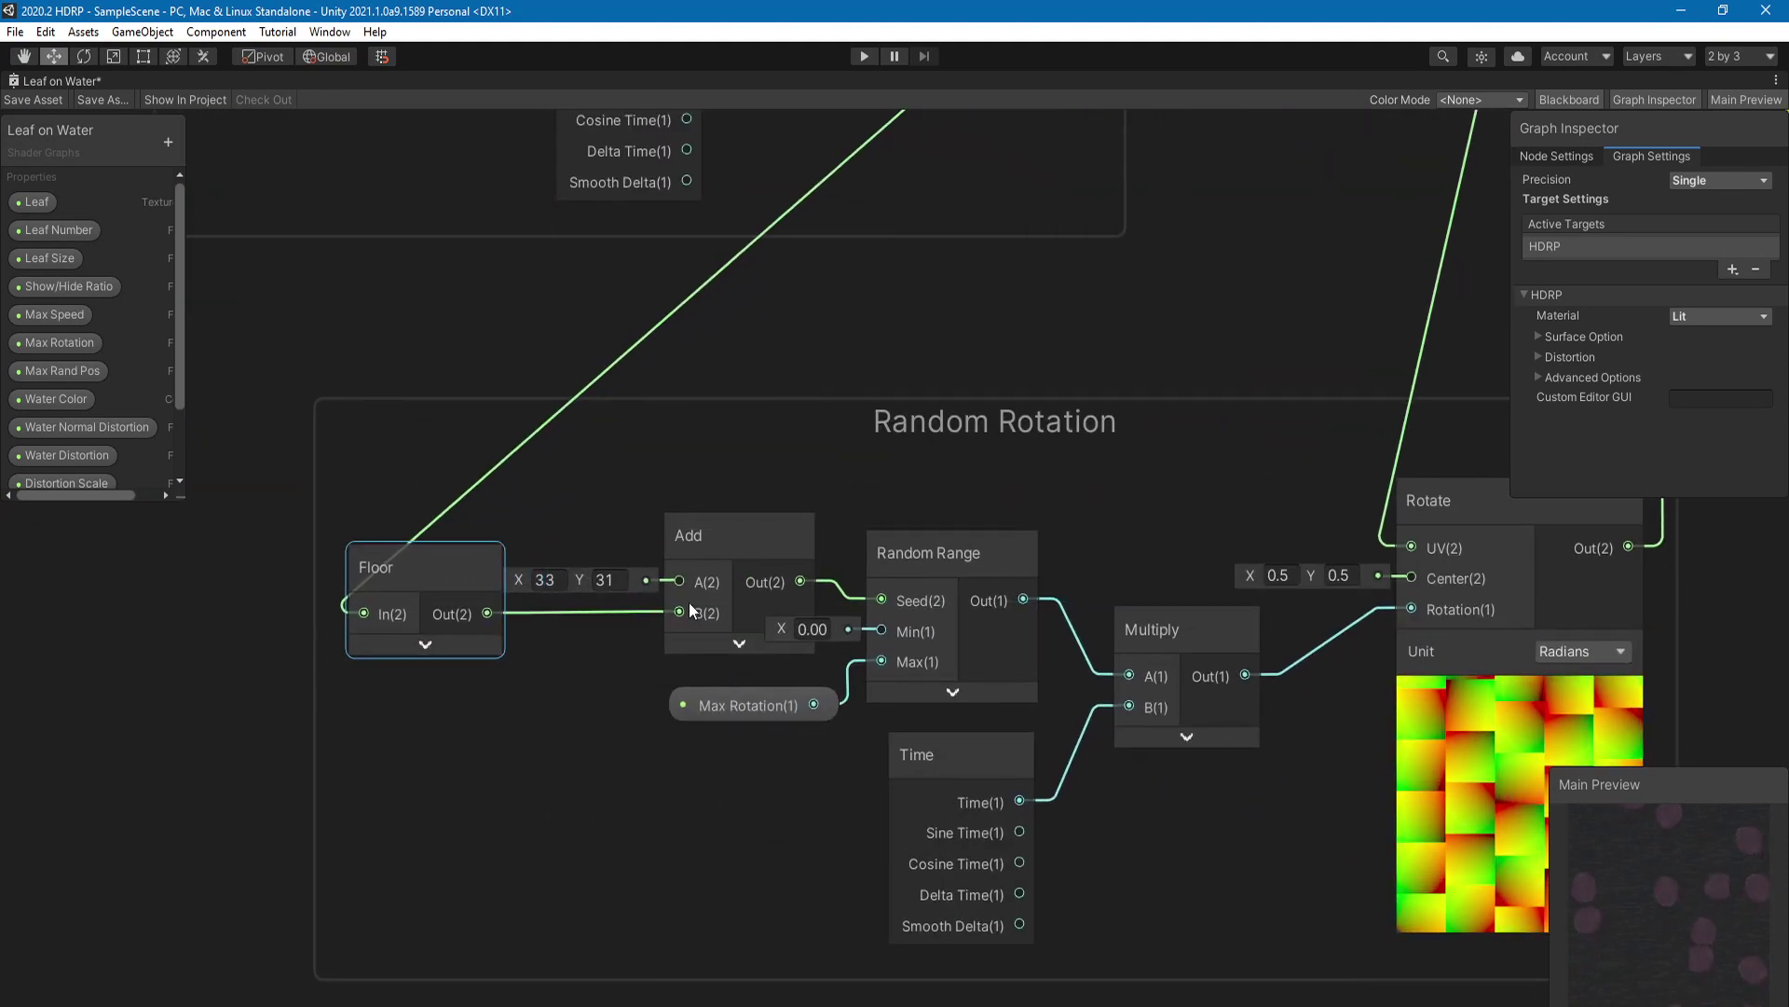
pyautogui.moveTo(734, 629); pyautogui.dragTo(681, 636, button='middle')
# Step: Move the Add node and Max Rotation property node up-left, then zoom out
pyautogui.click(683, 561)
pyautogui.moveTo(682, 561); pyautogui.dragTo(667, 518)
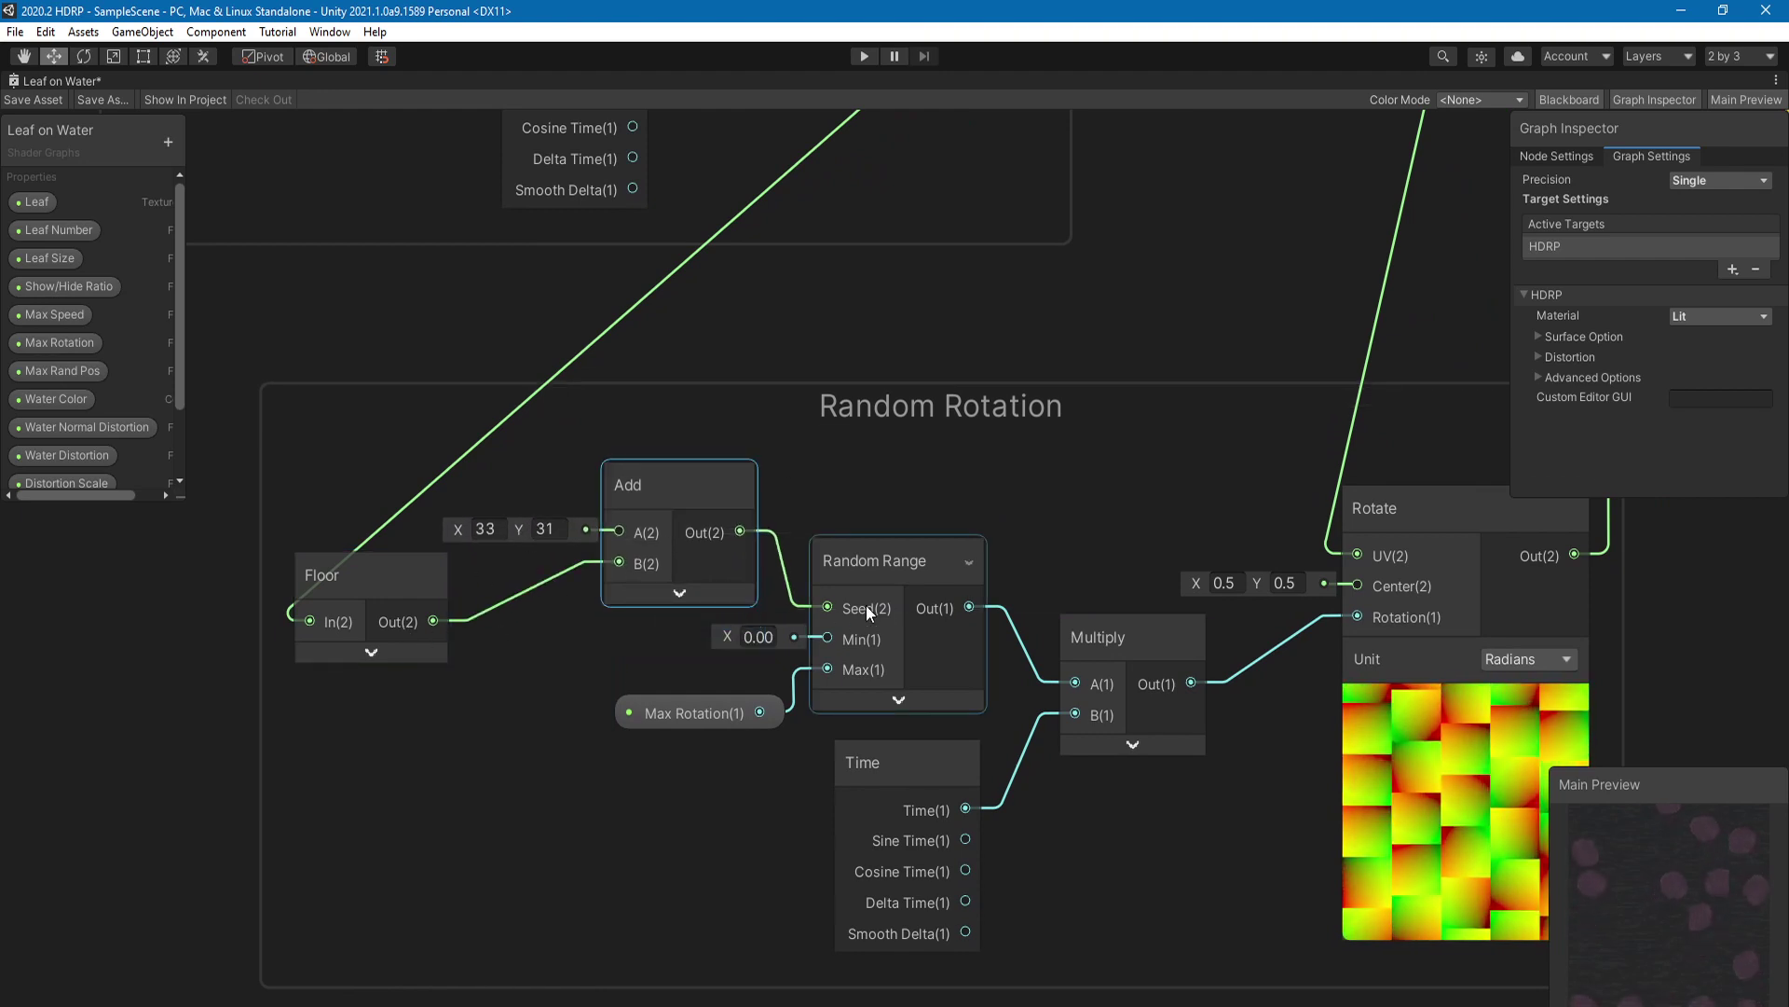
pyautogui.moveTo(865, 605); pyautogui.dragTo(820, 585, button='middle')
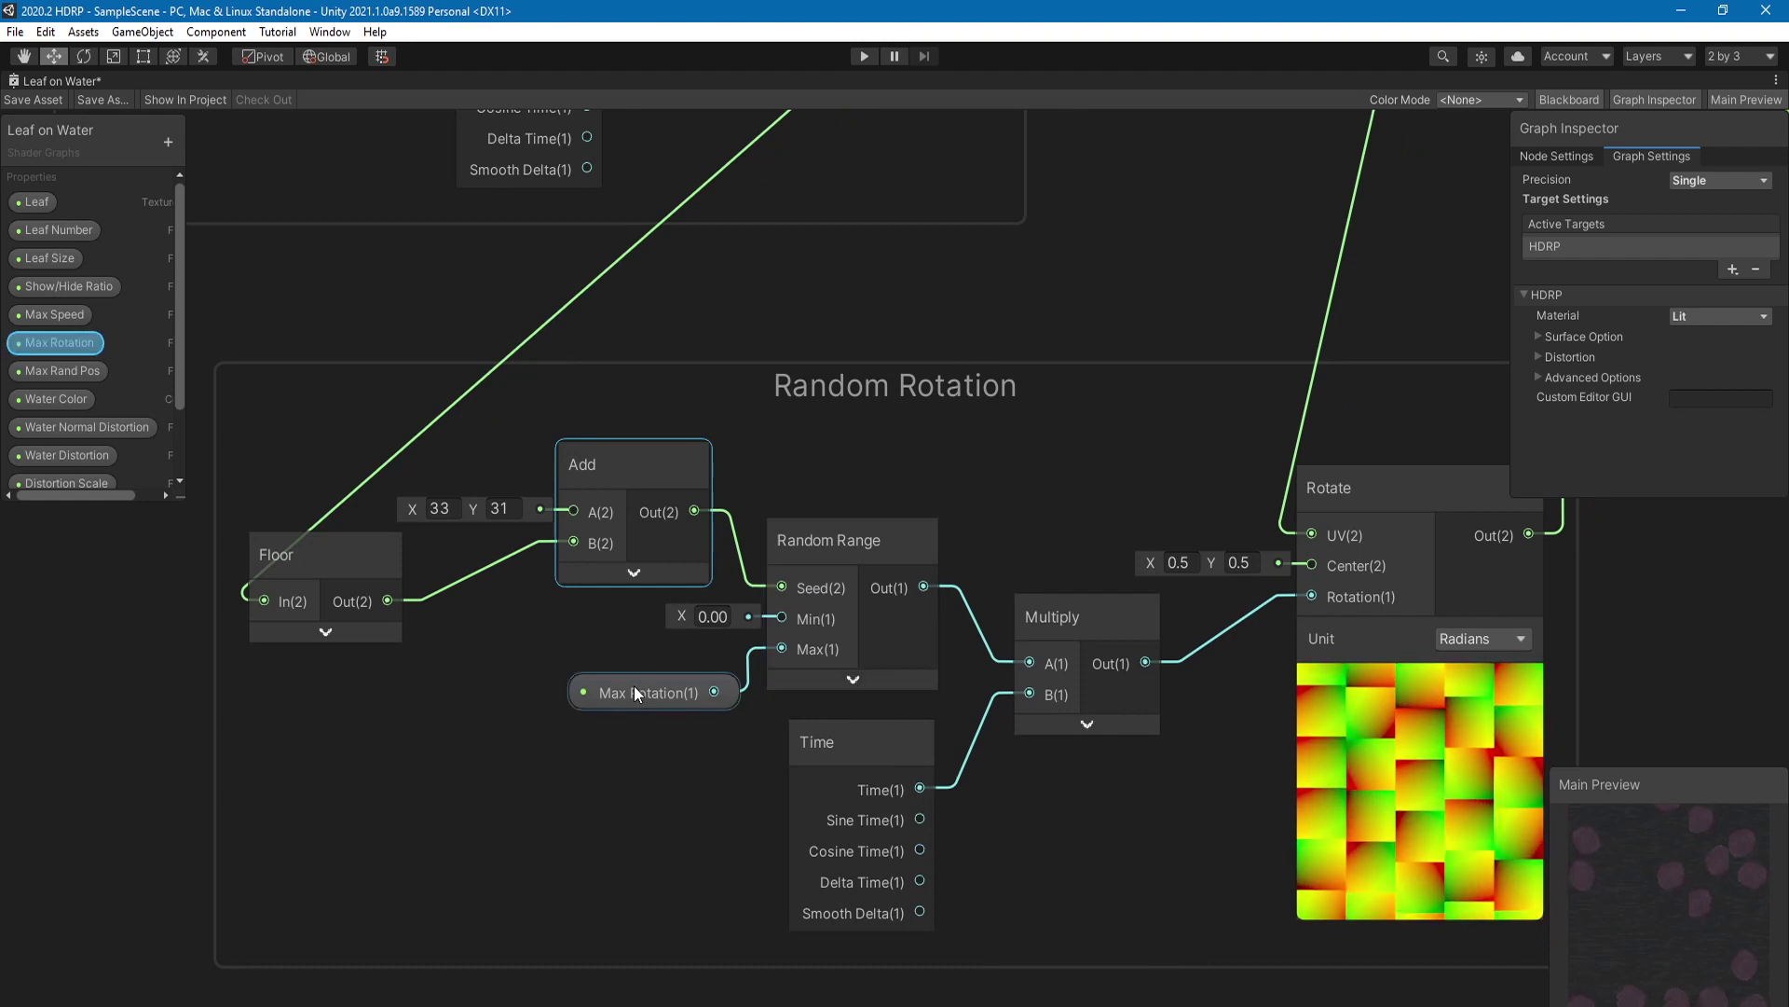
pyautogui.moveTo(633, 685); pyautogui.dragTo(586, 657)
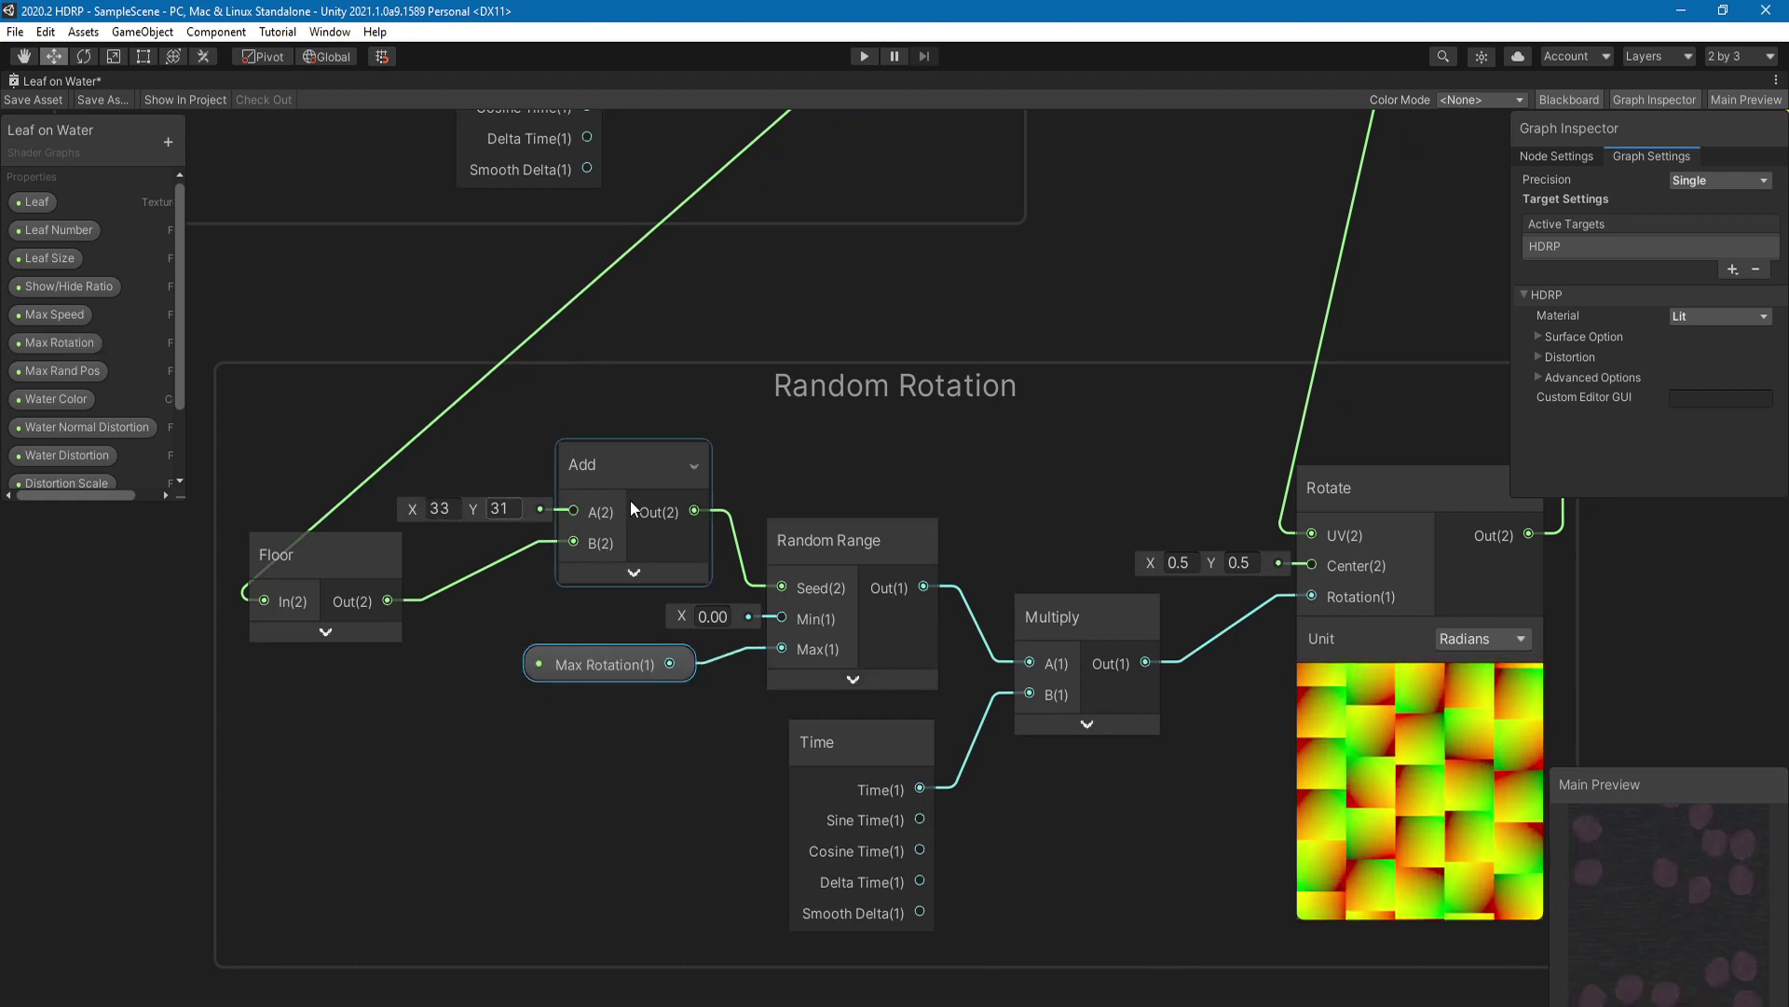
pyautogui.scroll(-5, 630, 500)
pyautogui.moveTo(848, 483); pyautogui.dragTo(787, 697, button='middle')
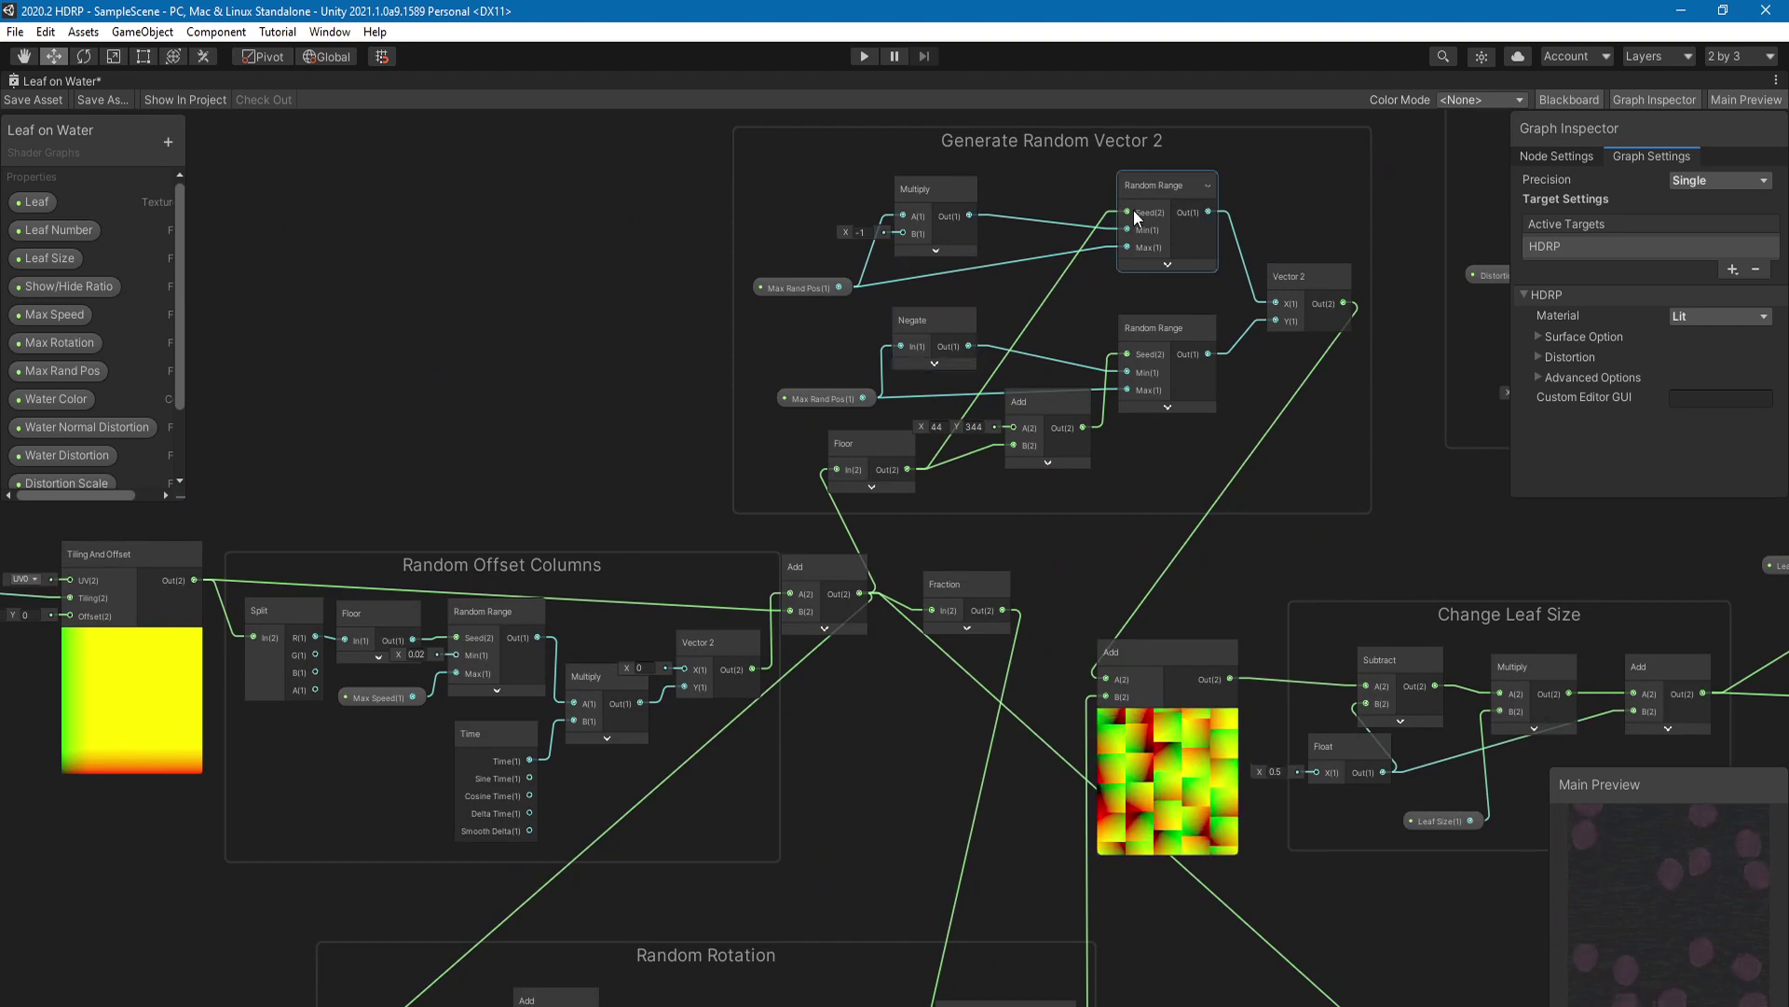
pyautogui.scroll(-1, 852, 540)
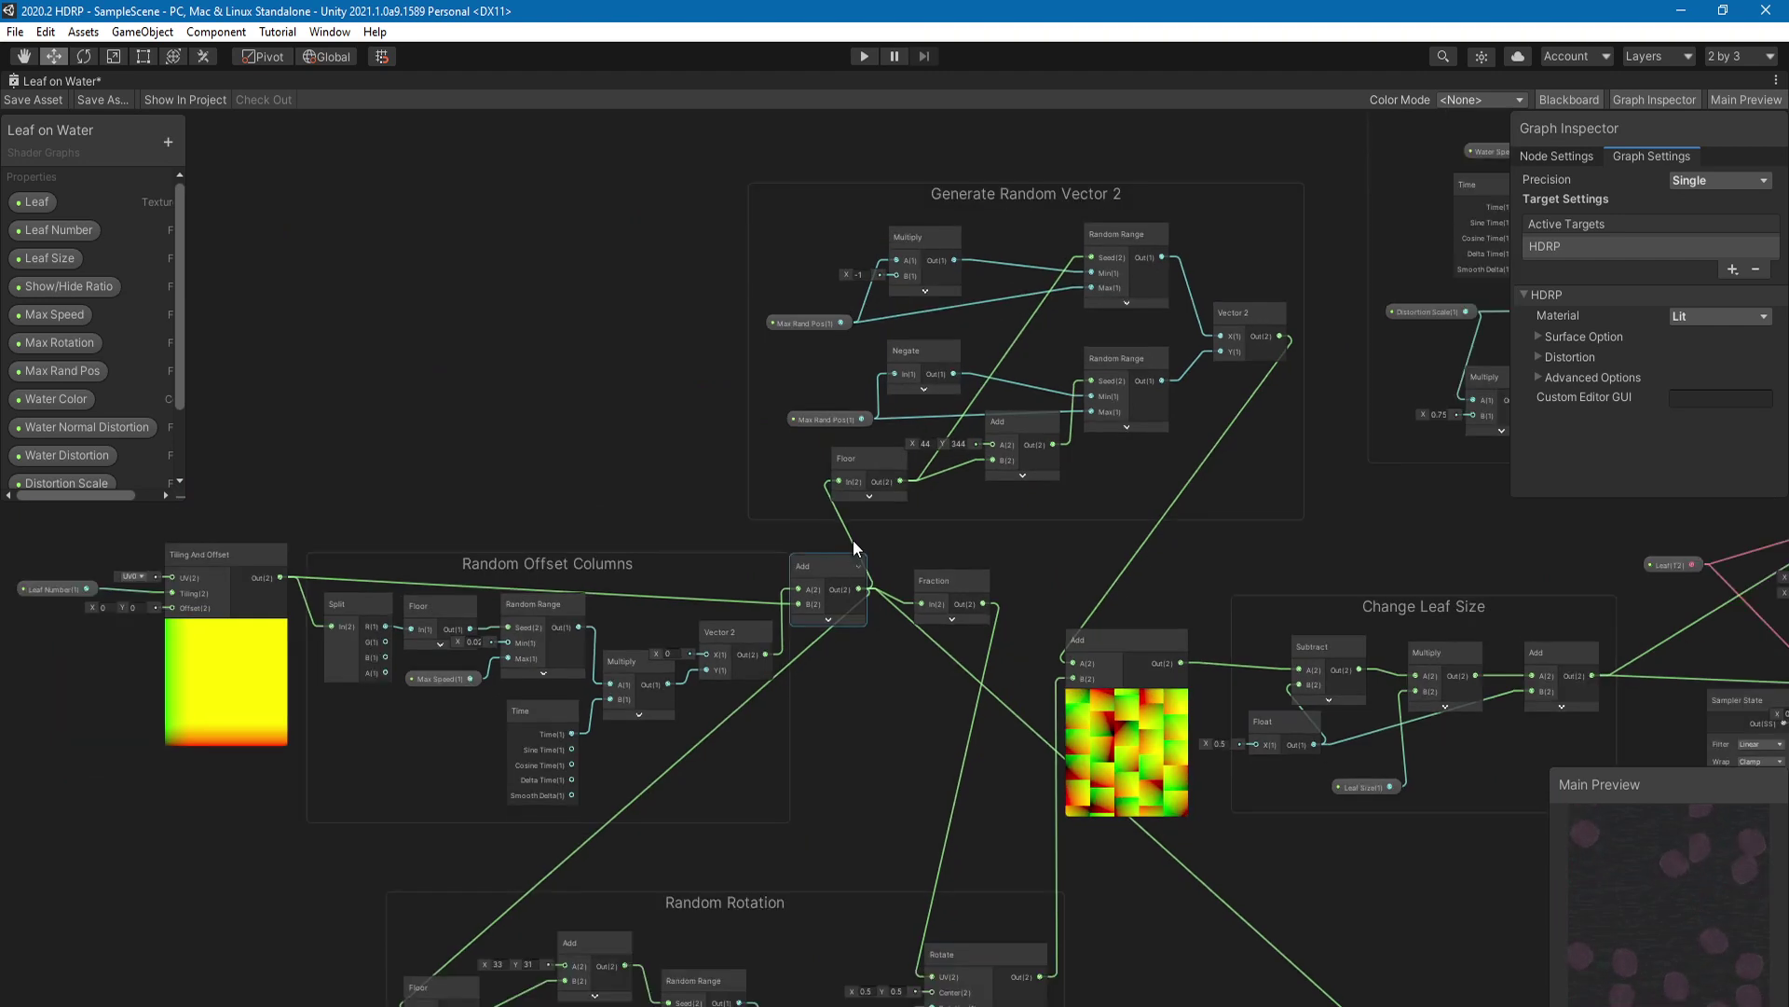
pyautogui.moveTo(853, 540); pyautogui.dragTo(901, 472, button='middle')
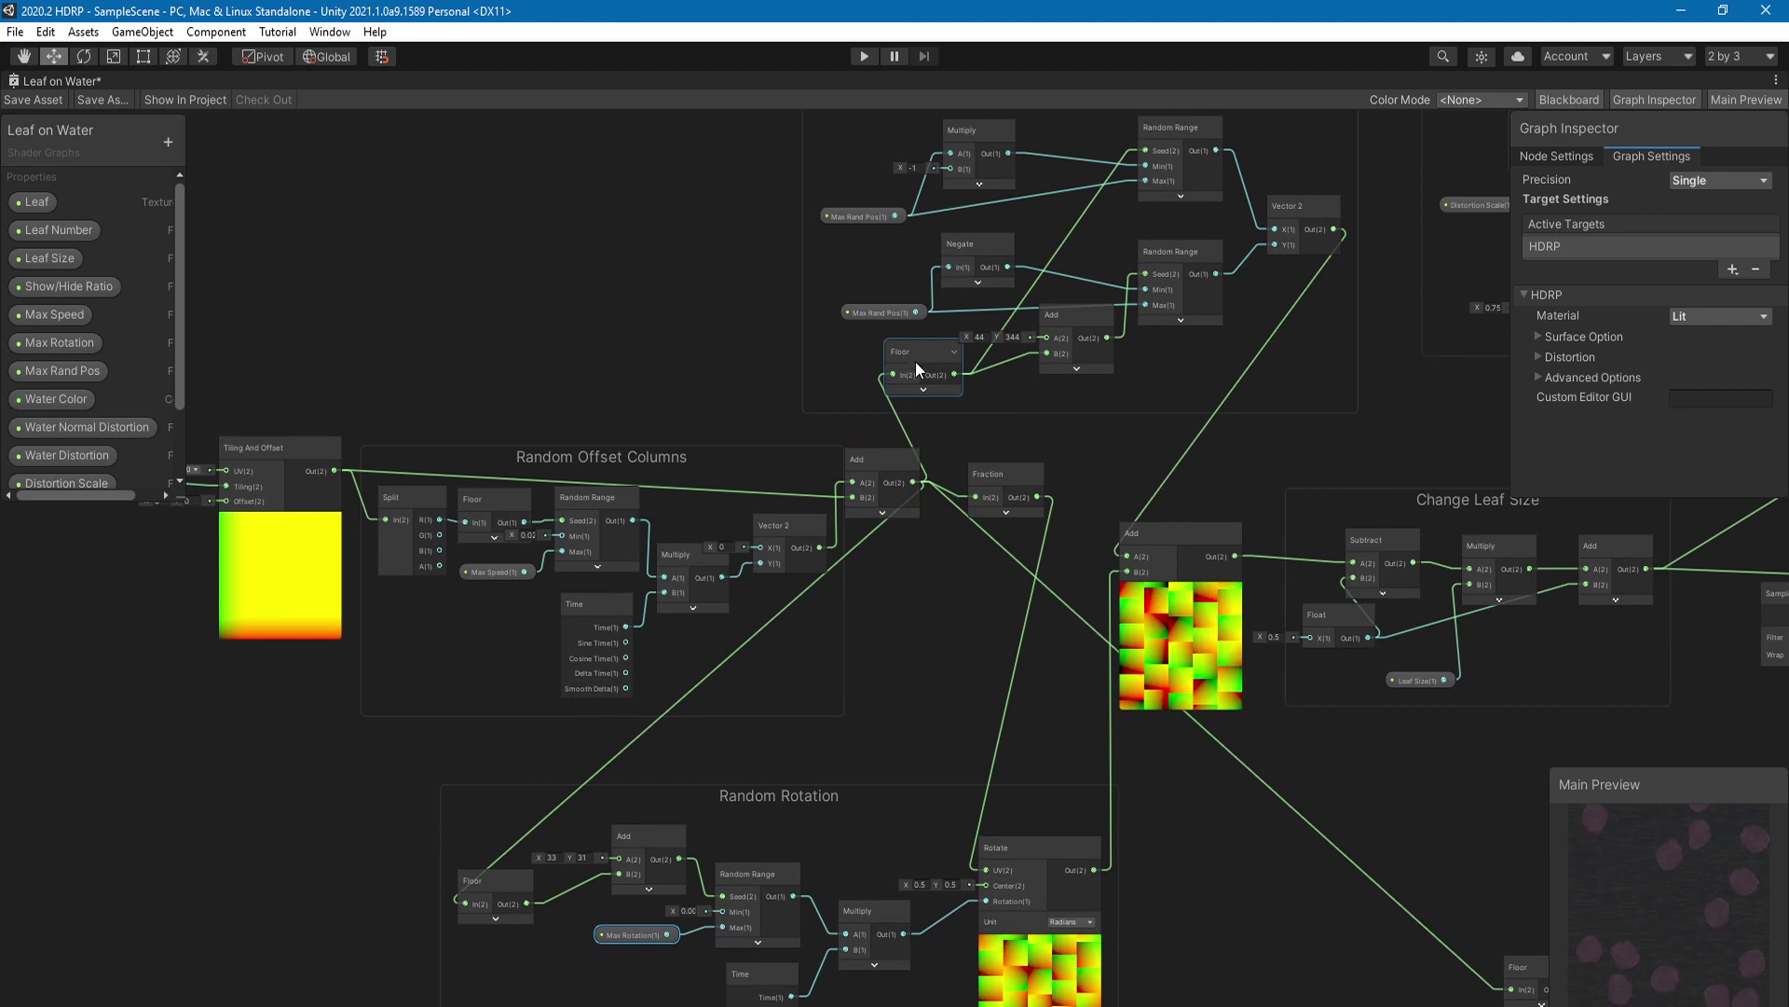
pyautogui.click(1179, 197)
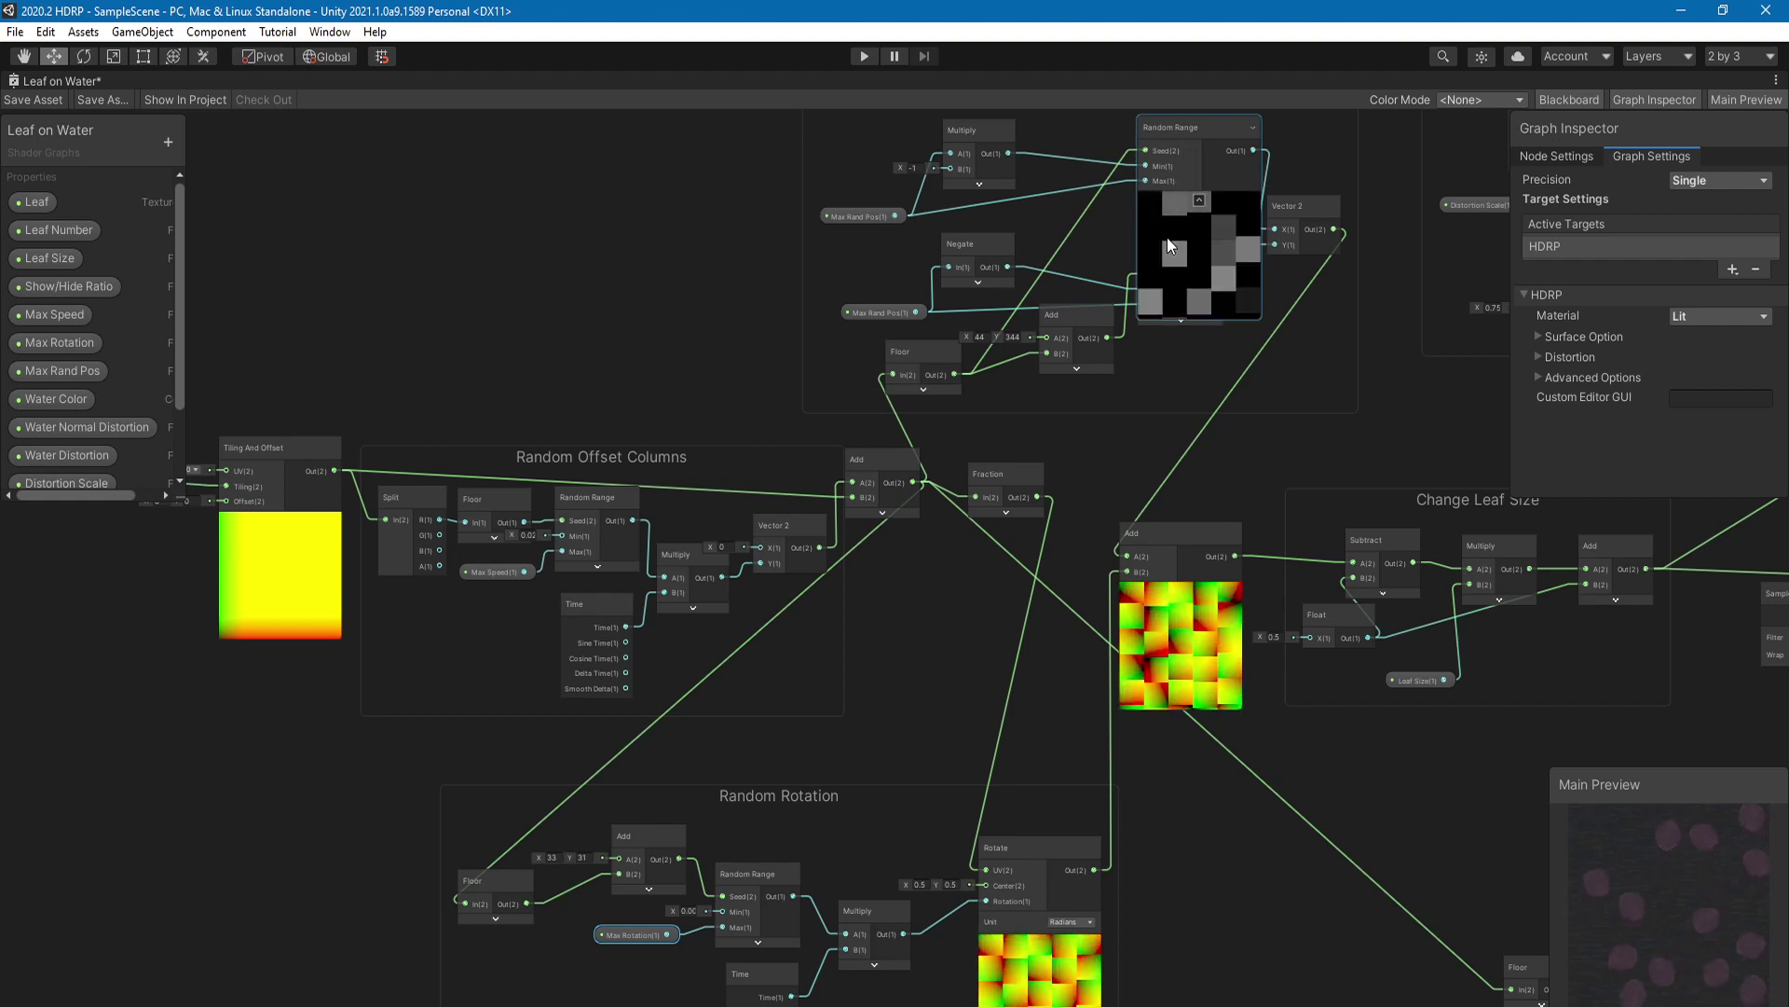
pyautogui.click(1199, 201)
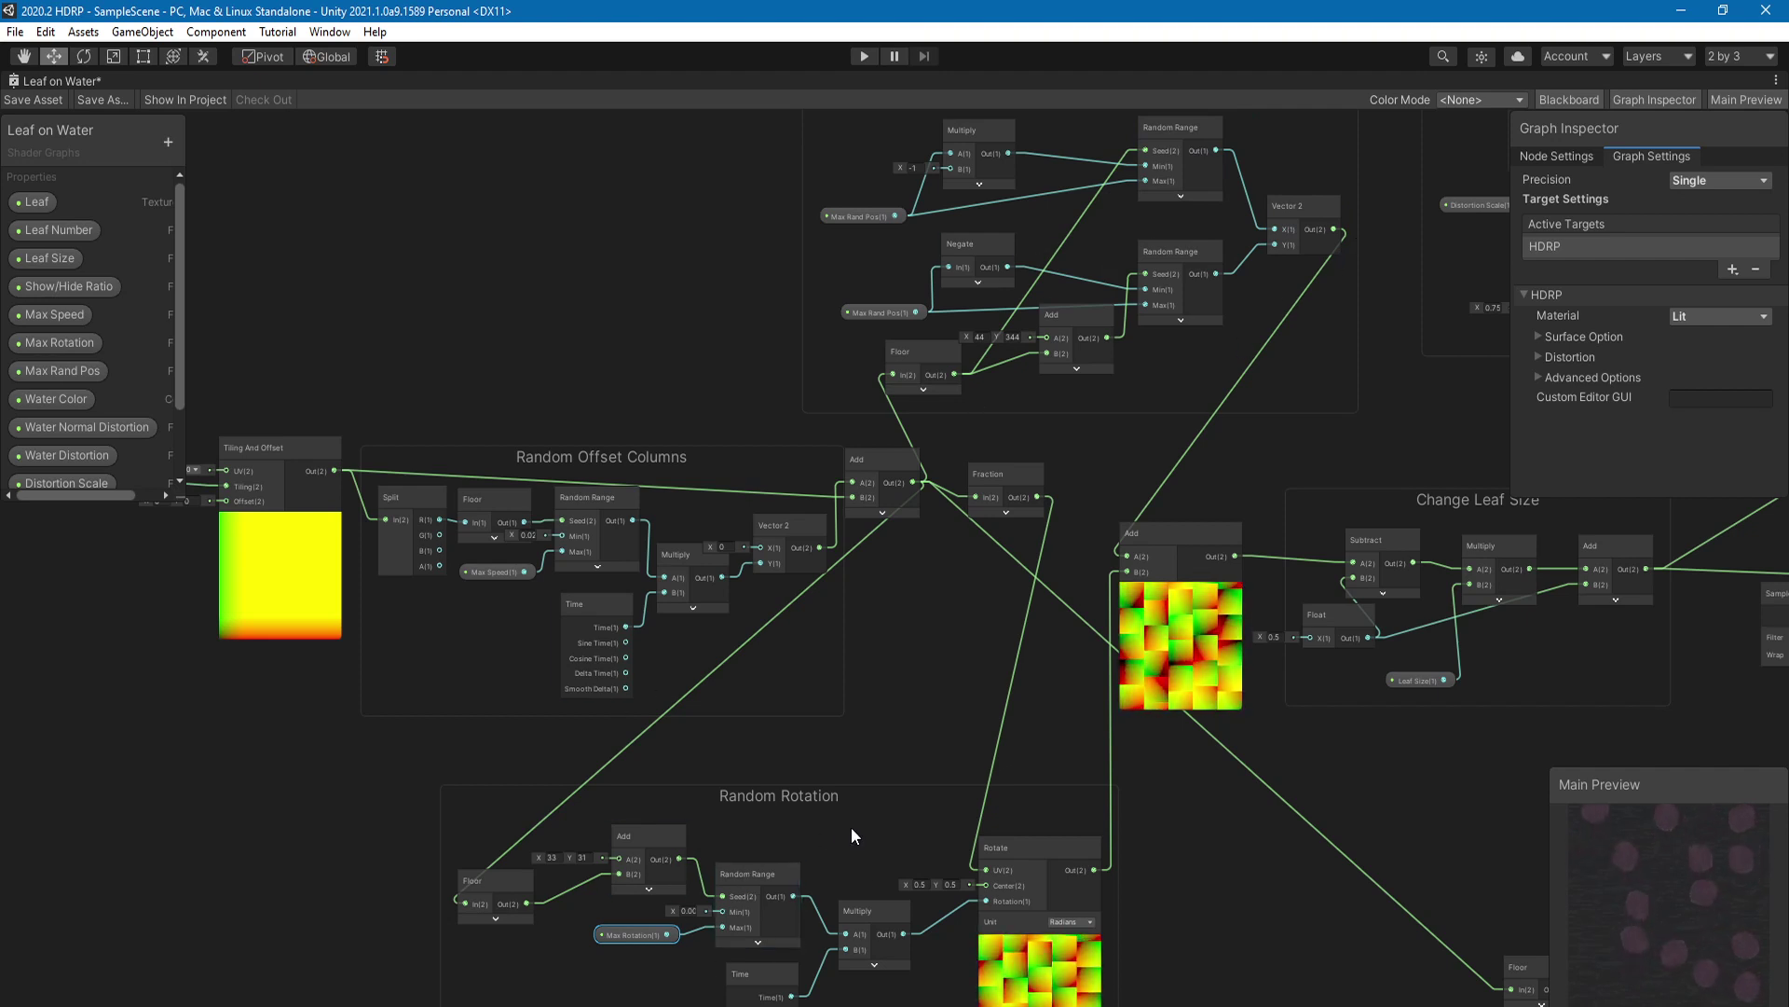
# Step: Zoom back into the Random Rotation group and adjust the Random Range node's minimum value
pyautogui.moveTo(853, 836); pyautogui.dragTo(847, 578, button='middle')
pyautogui.scroll(2, 862, 655)
pyautogui.scroll(1, 807, 680)
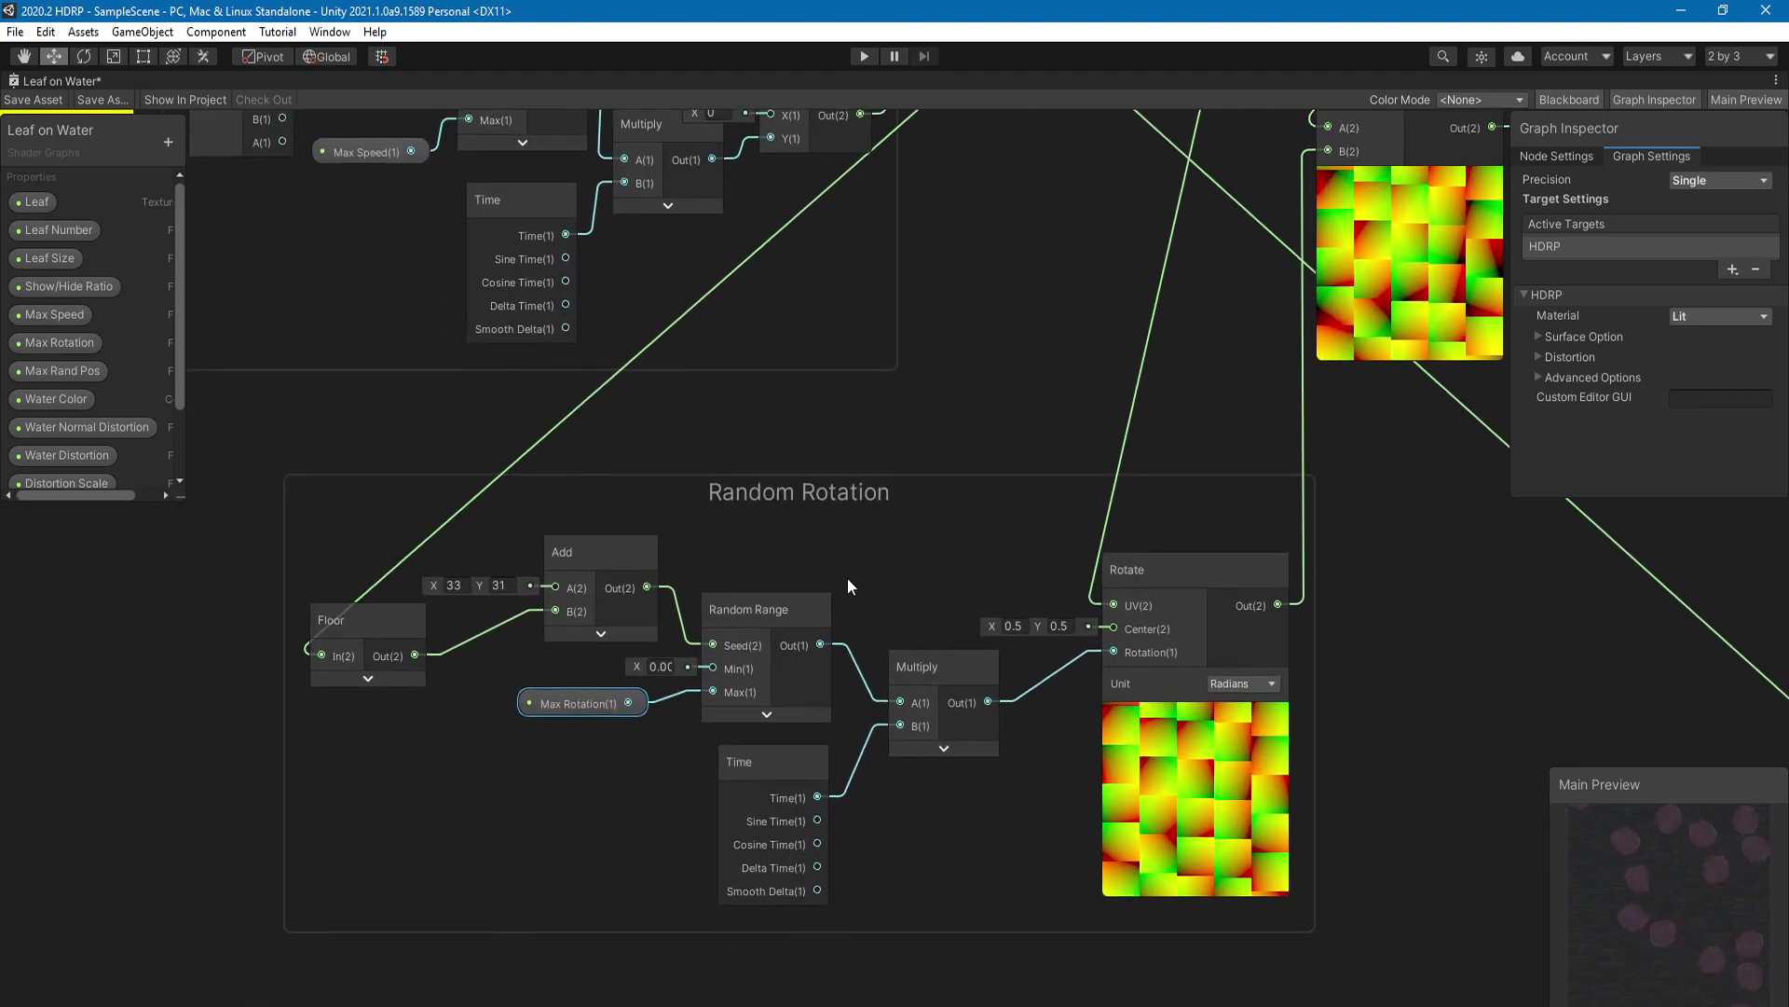
pyautogui.scroll(1, 847, 578)
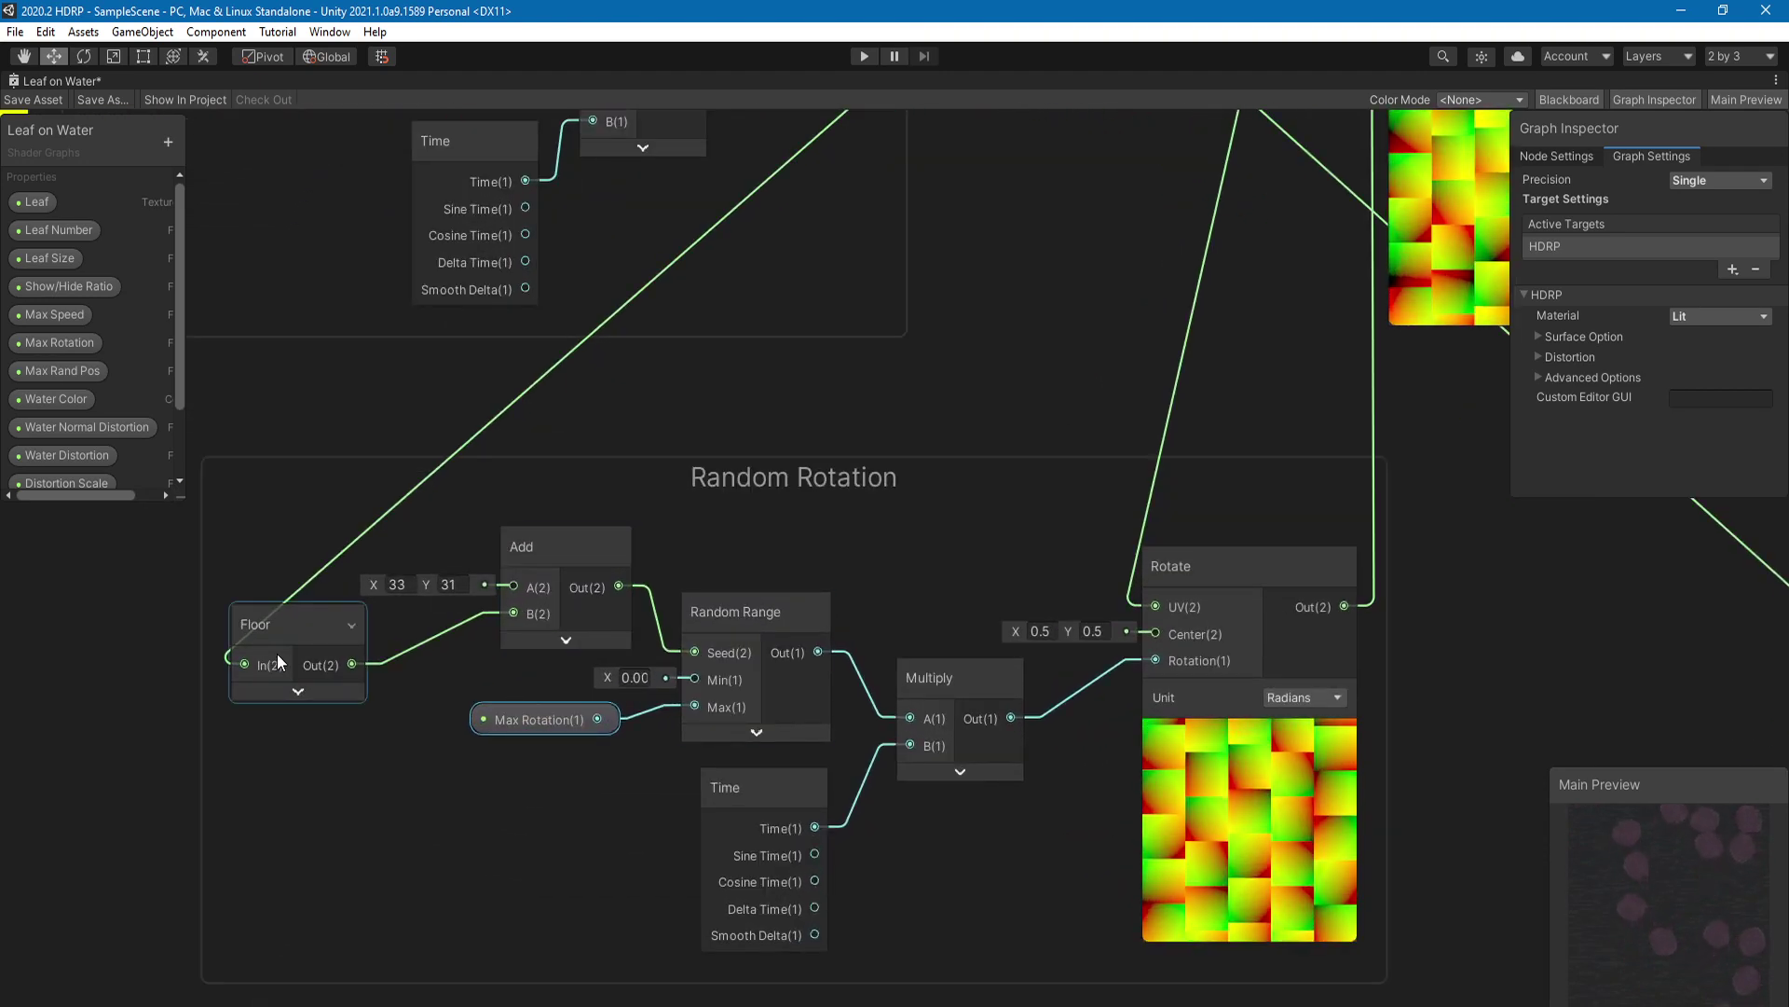
pyautogui.click(739, 673)
pyautogui.moveTo(721, 690); pyautogui.dragTo(672, 589, button='middle')
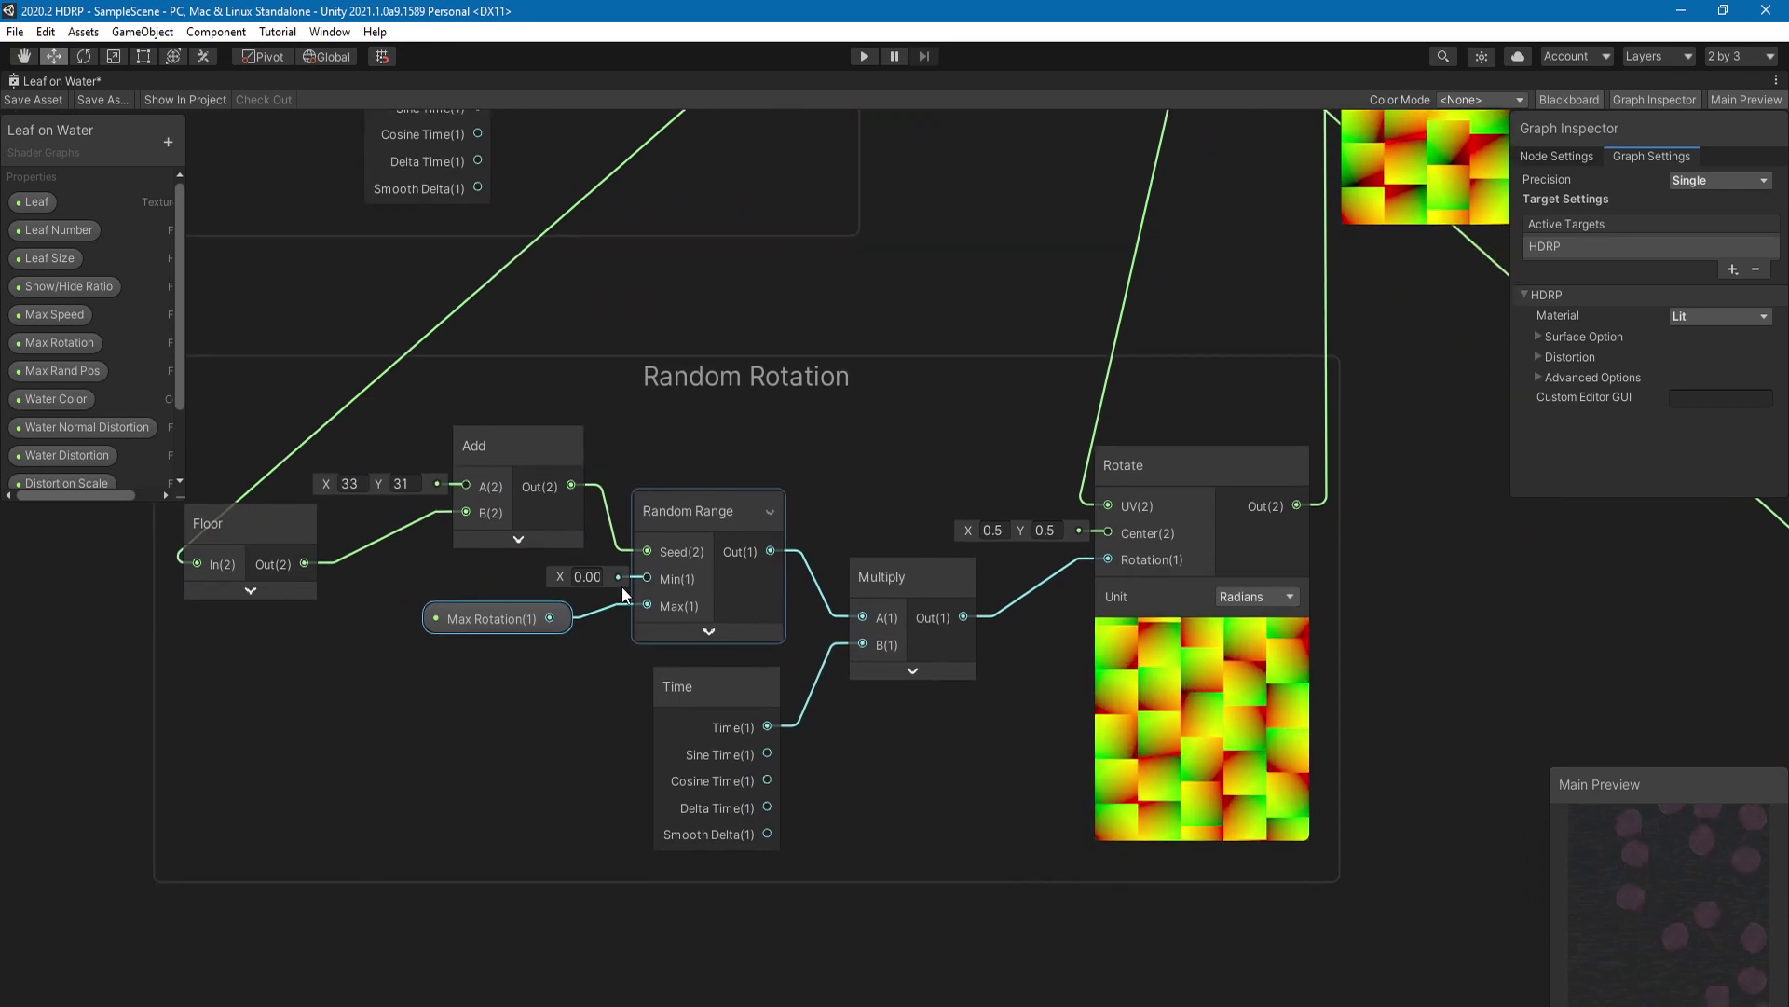
pyautogui.moveTo(556, 576); pyautogui.dragTo(619, 574)
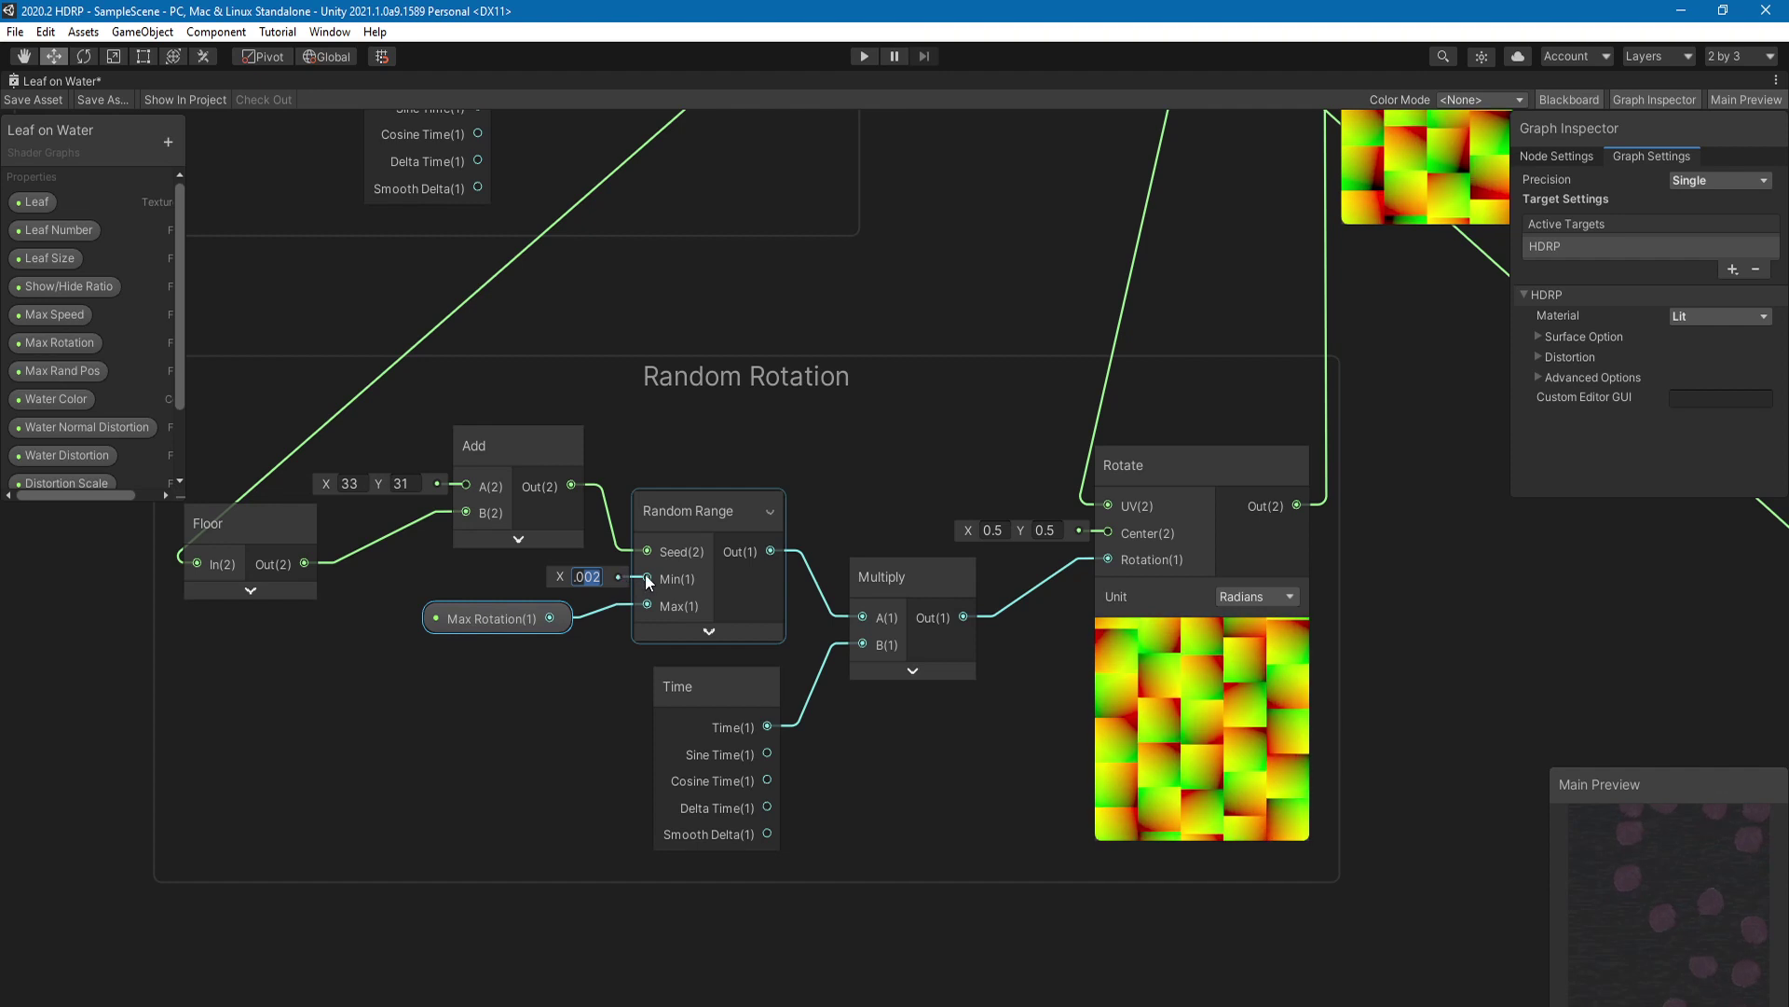
# Step: Set the Max Rotation property's Min to 0.05 in the Graph Inspector's Node Settings
pyautogui.click(497, 627)
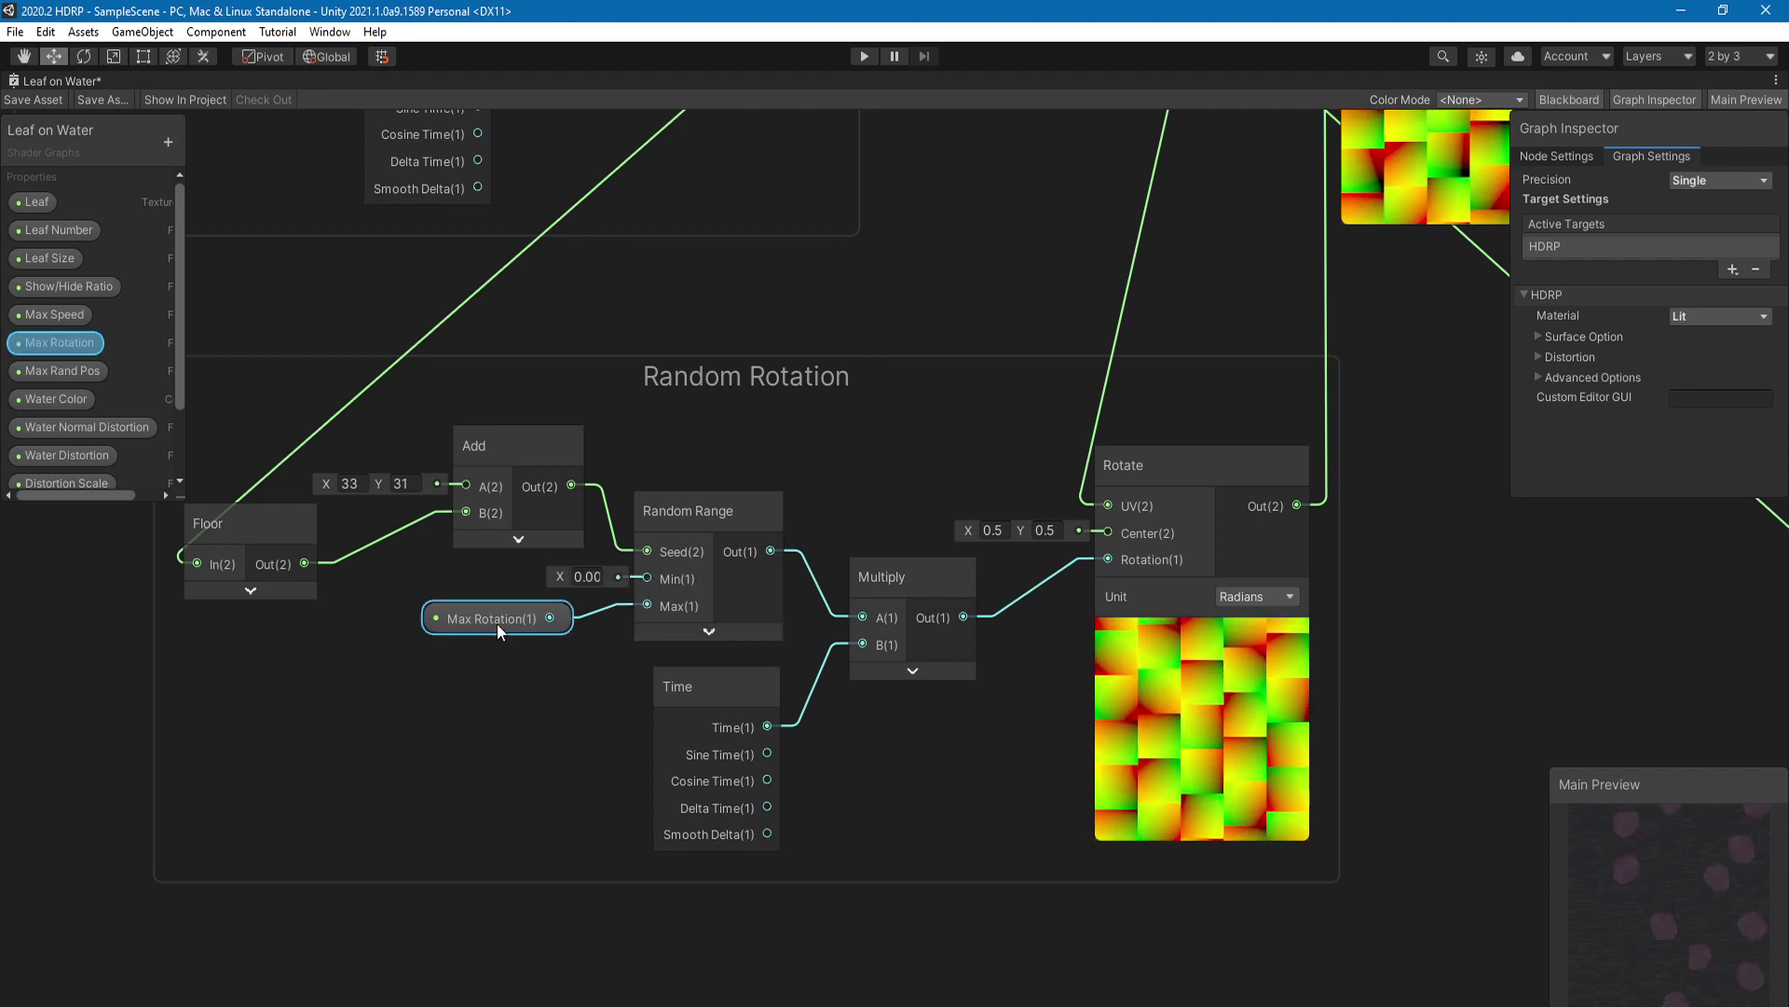
pyautogui.click(145, 449)
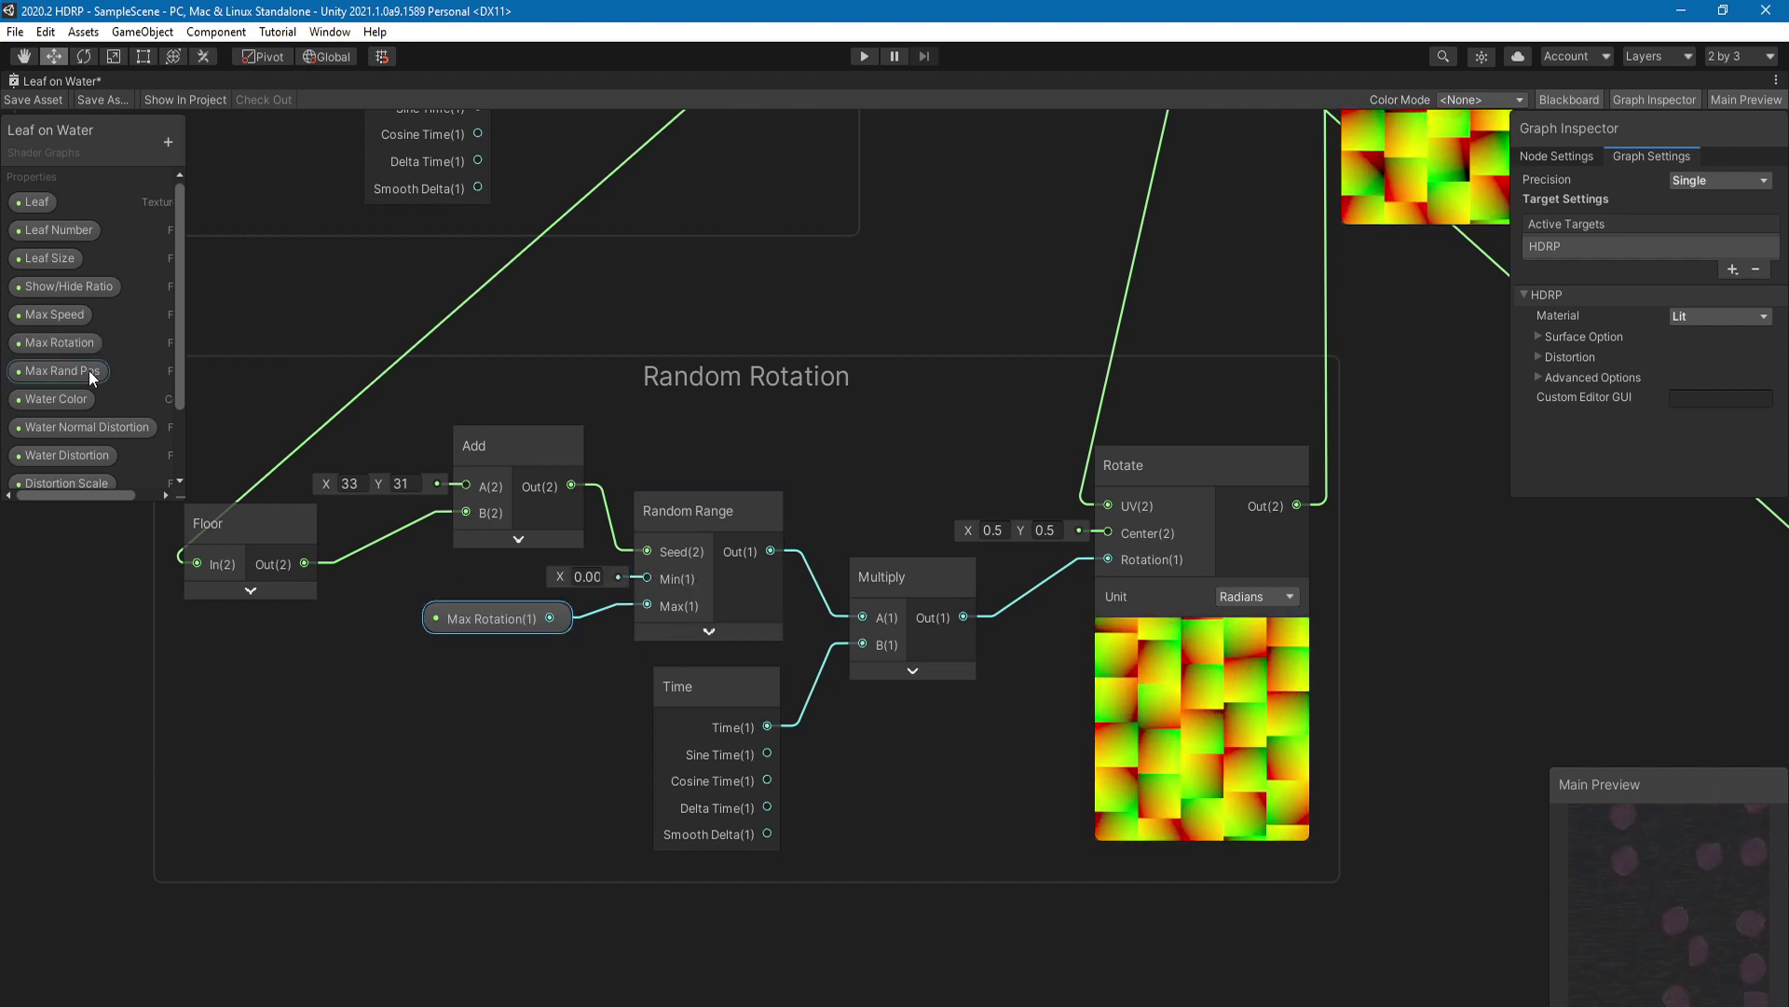
pyautogui.click(82, 347)
pyautogui.click(1571, 152)
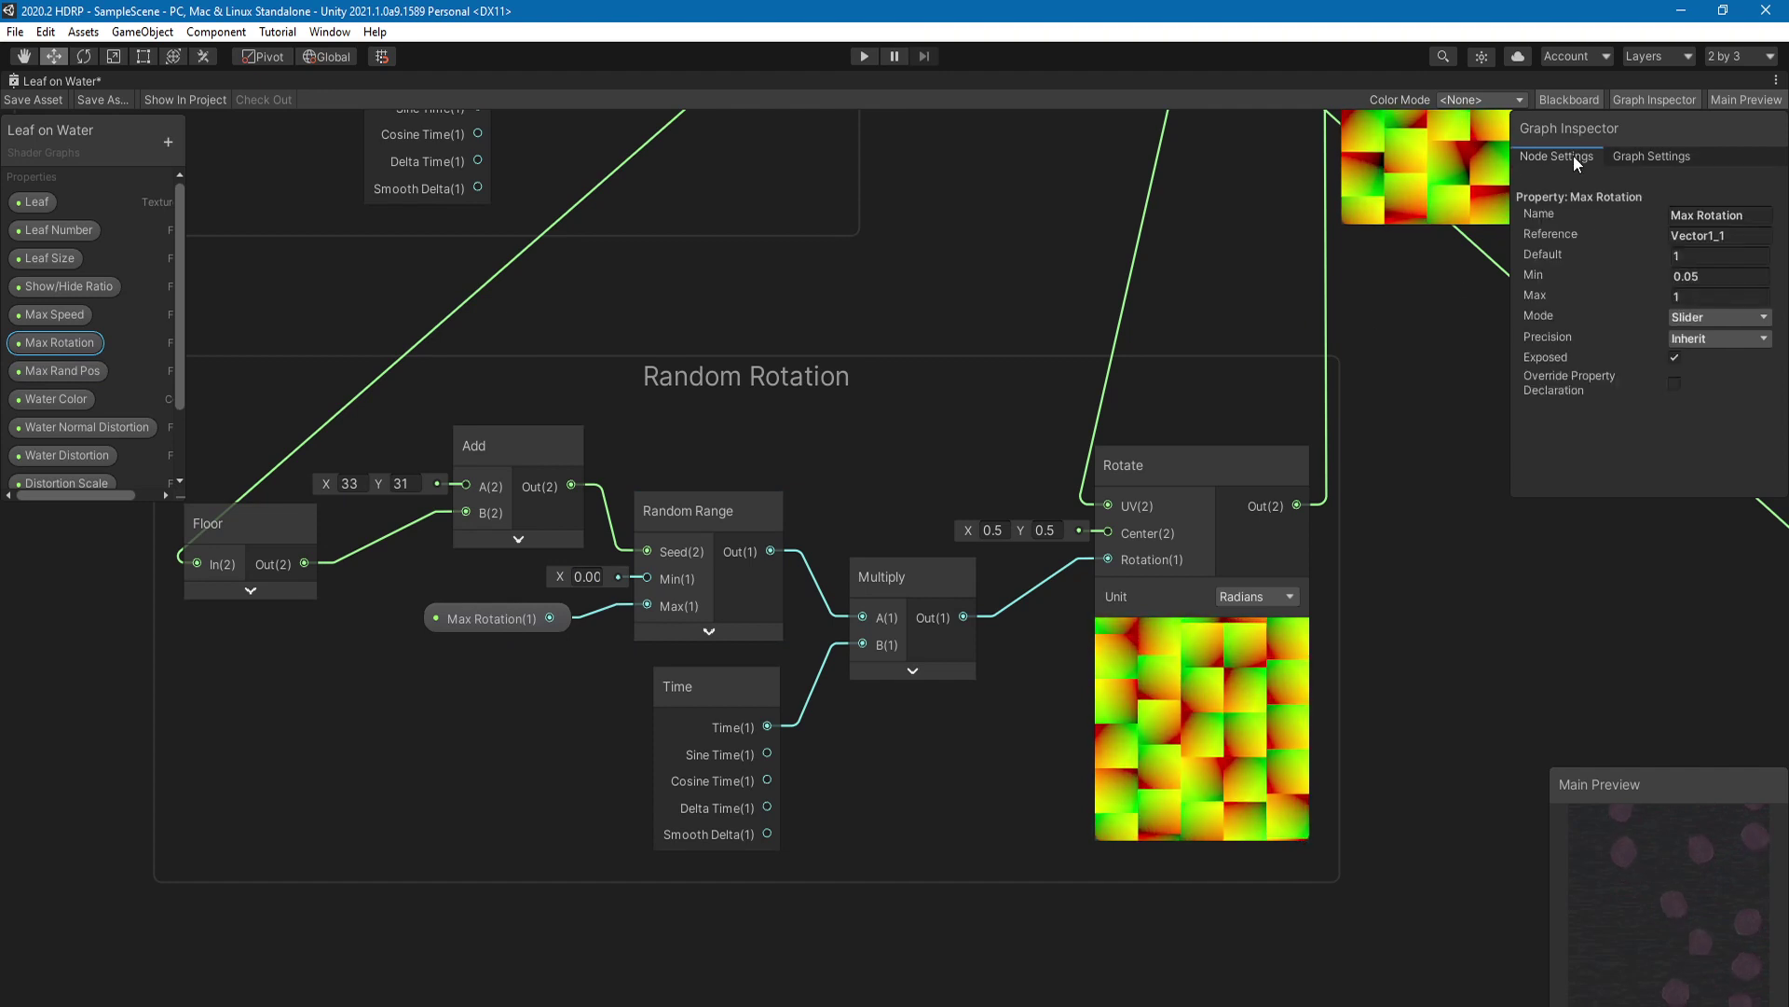
pyautogui.click(1716, 278)
pyautogui.write('0.05')
pyautogui.press('Return')
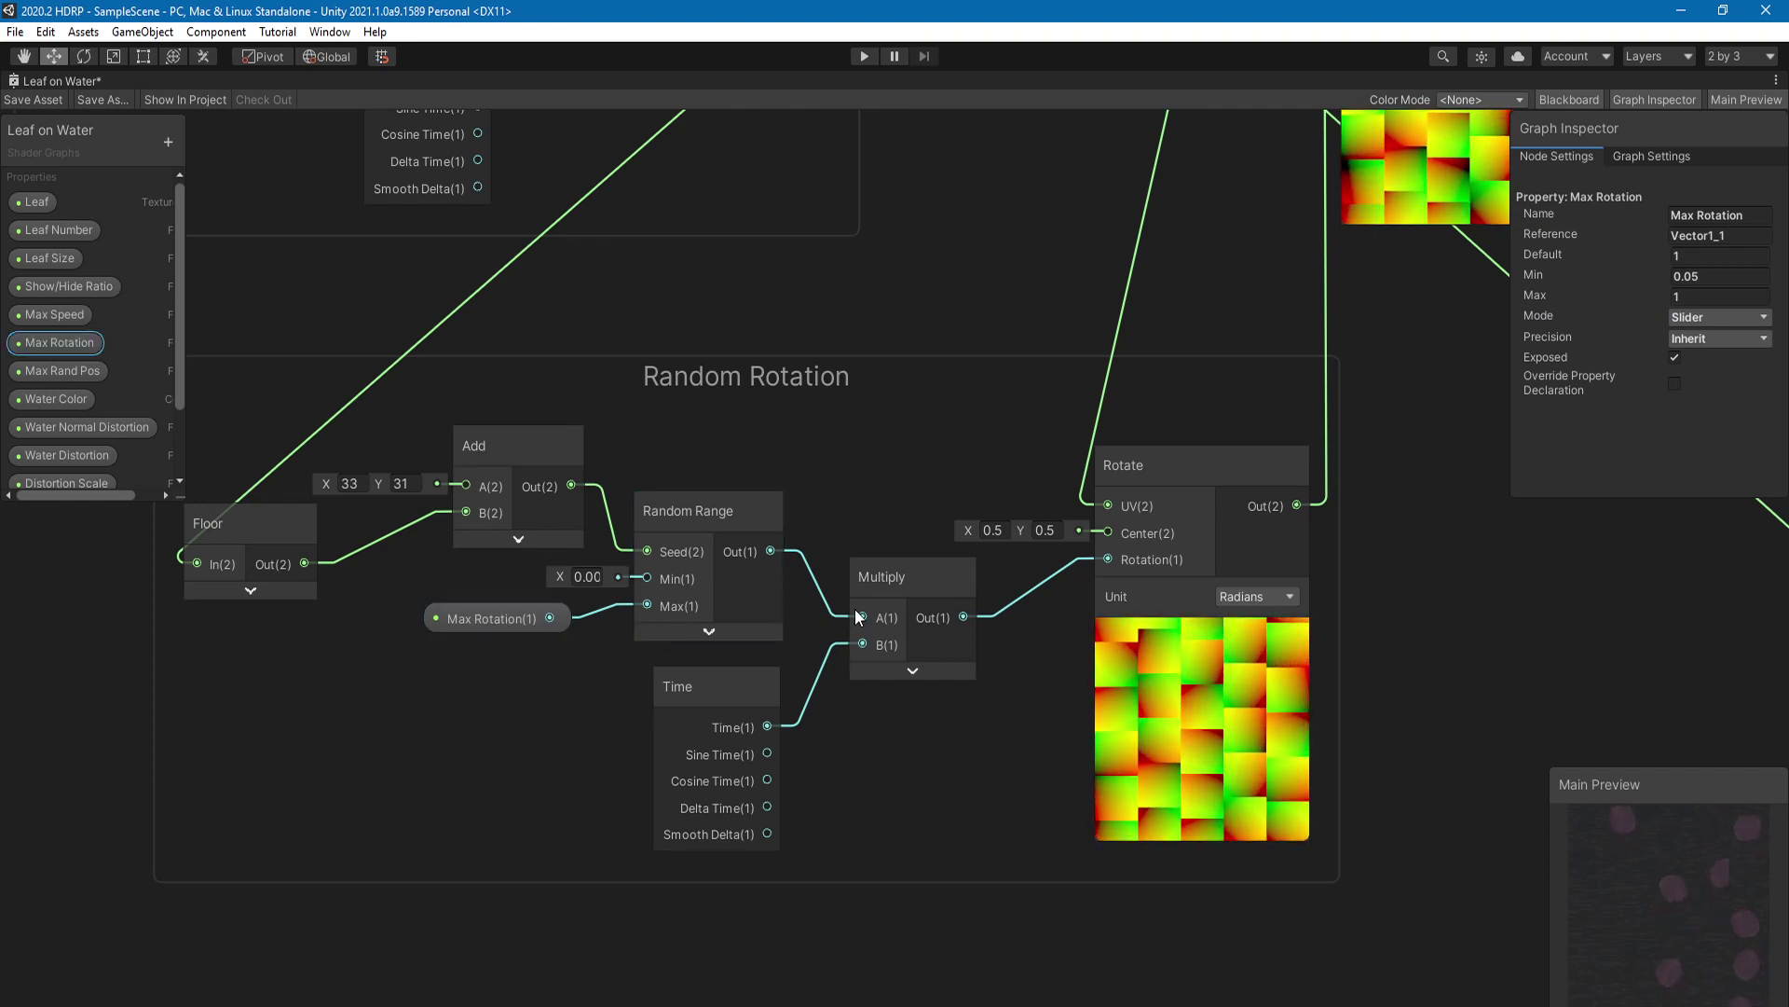
pyautogui.moveTo(791, 724); pyautogui.dragTo(327, 801, button='middle')
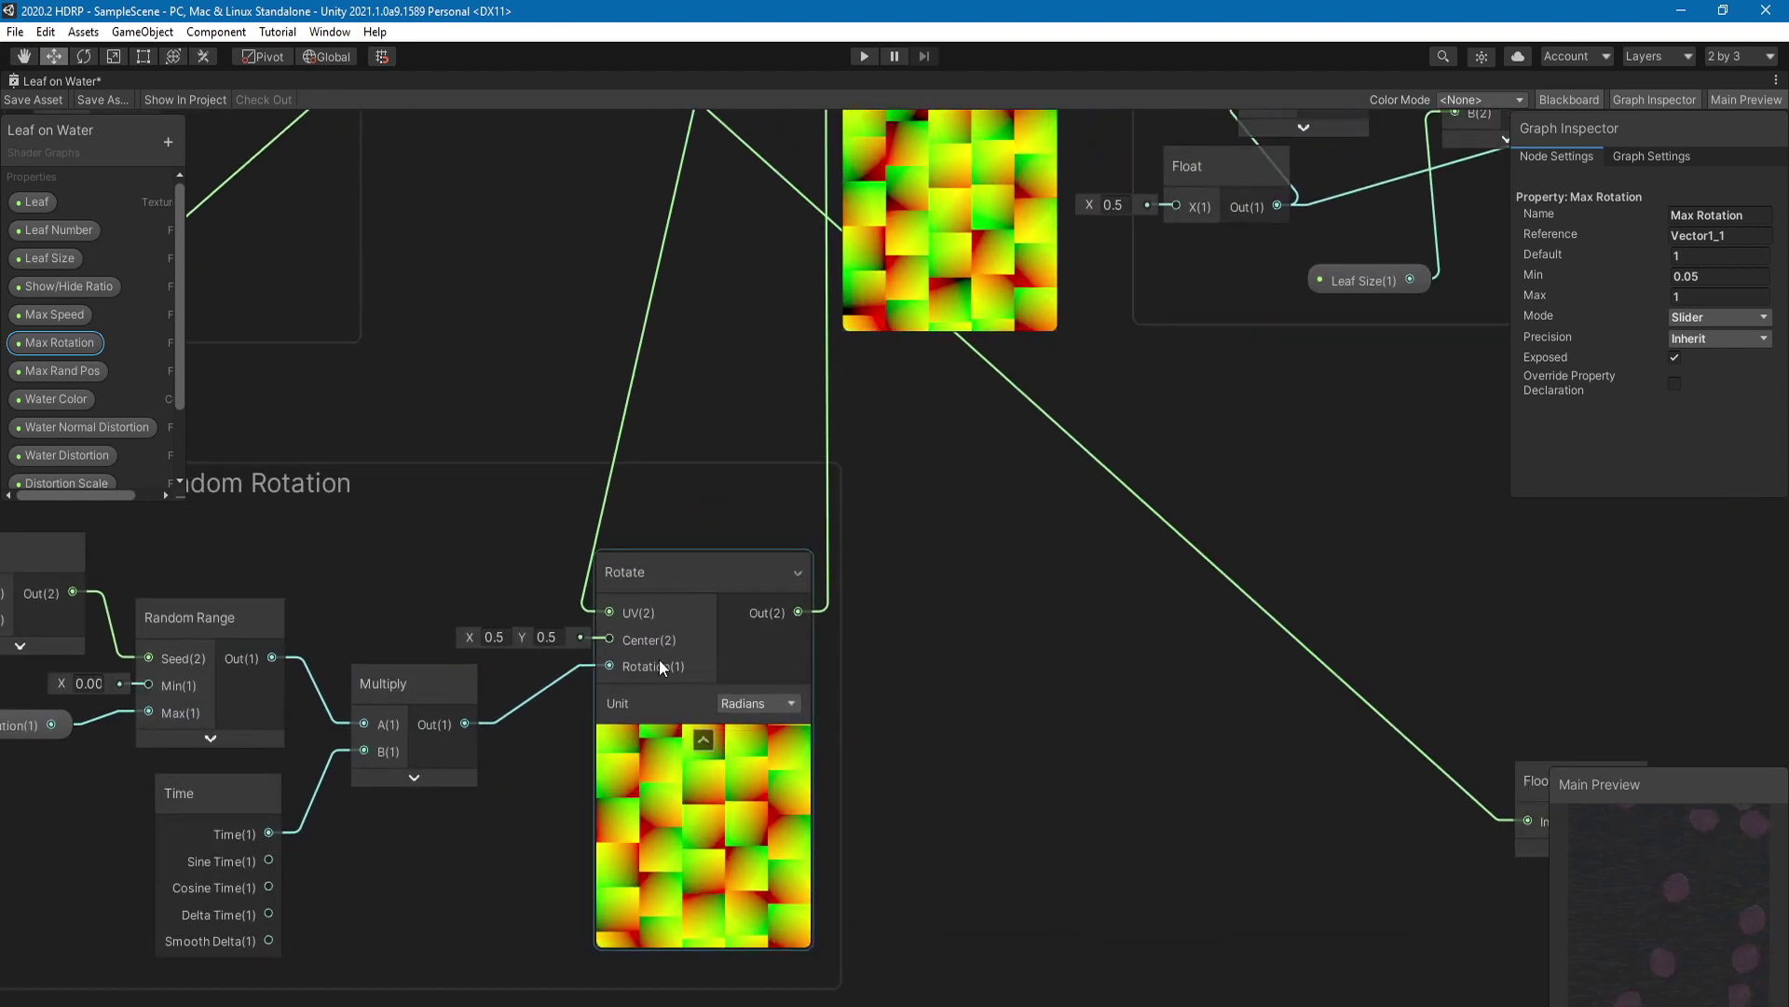
pyautogui.moveTo(676, 657); pyautogui.dragTo(761, 619, button='middle')
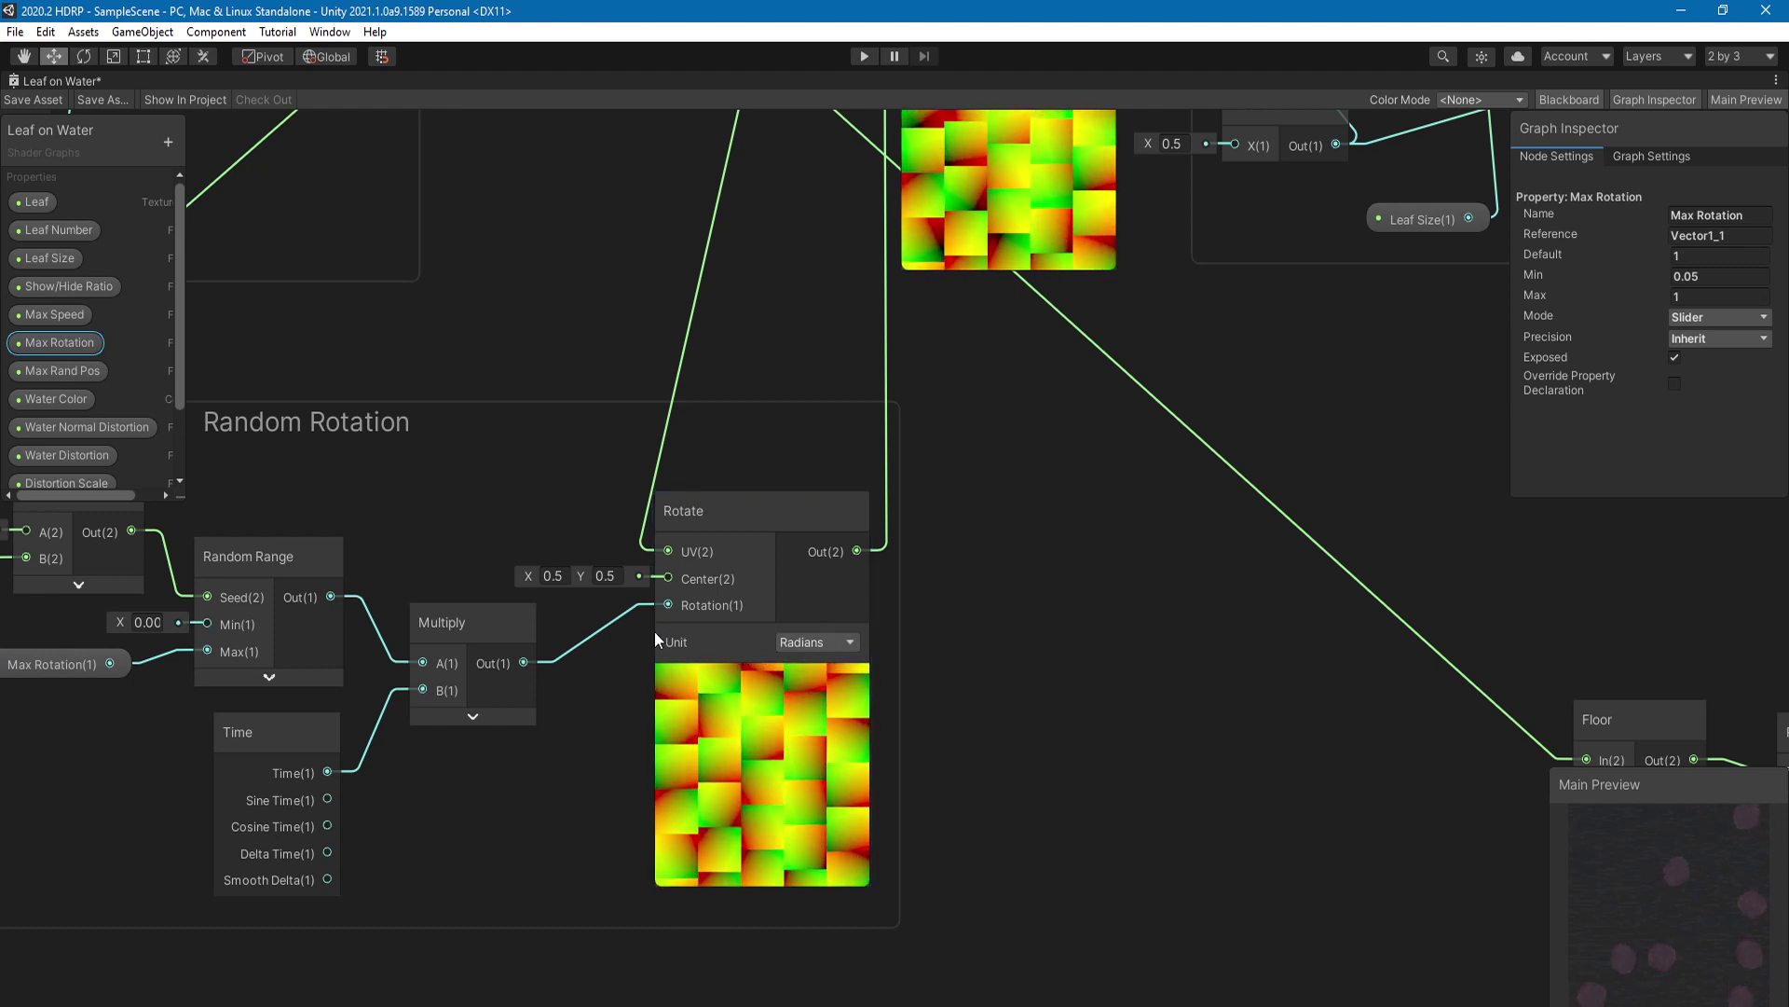
pyautogui.moveTo(654, 630); pyautogui.dragTo(729, 770, button='middle')
pyautogui.moveTo(793, 561); pyautogui.dragTo(783, 757, button='middle')
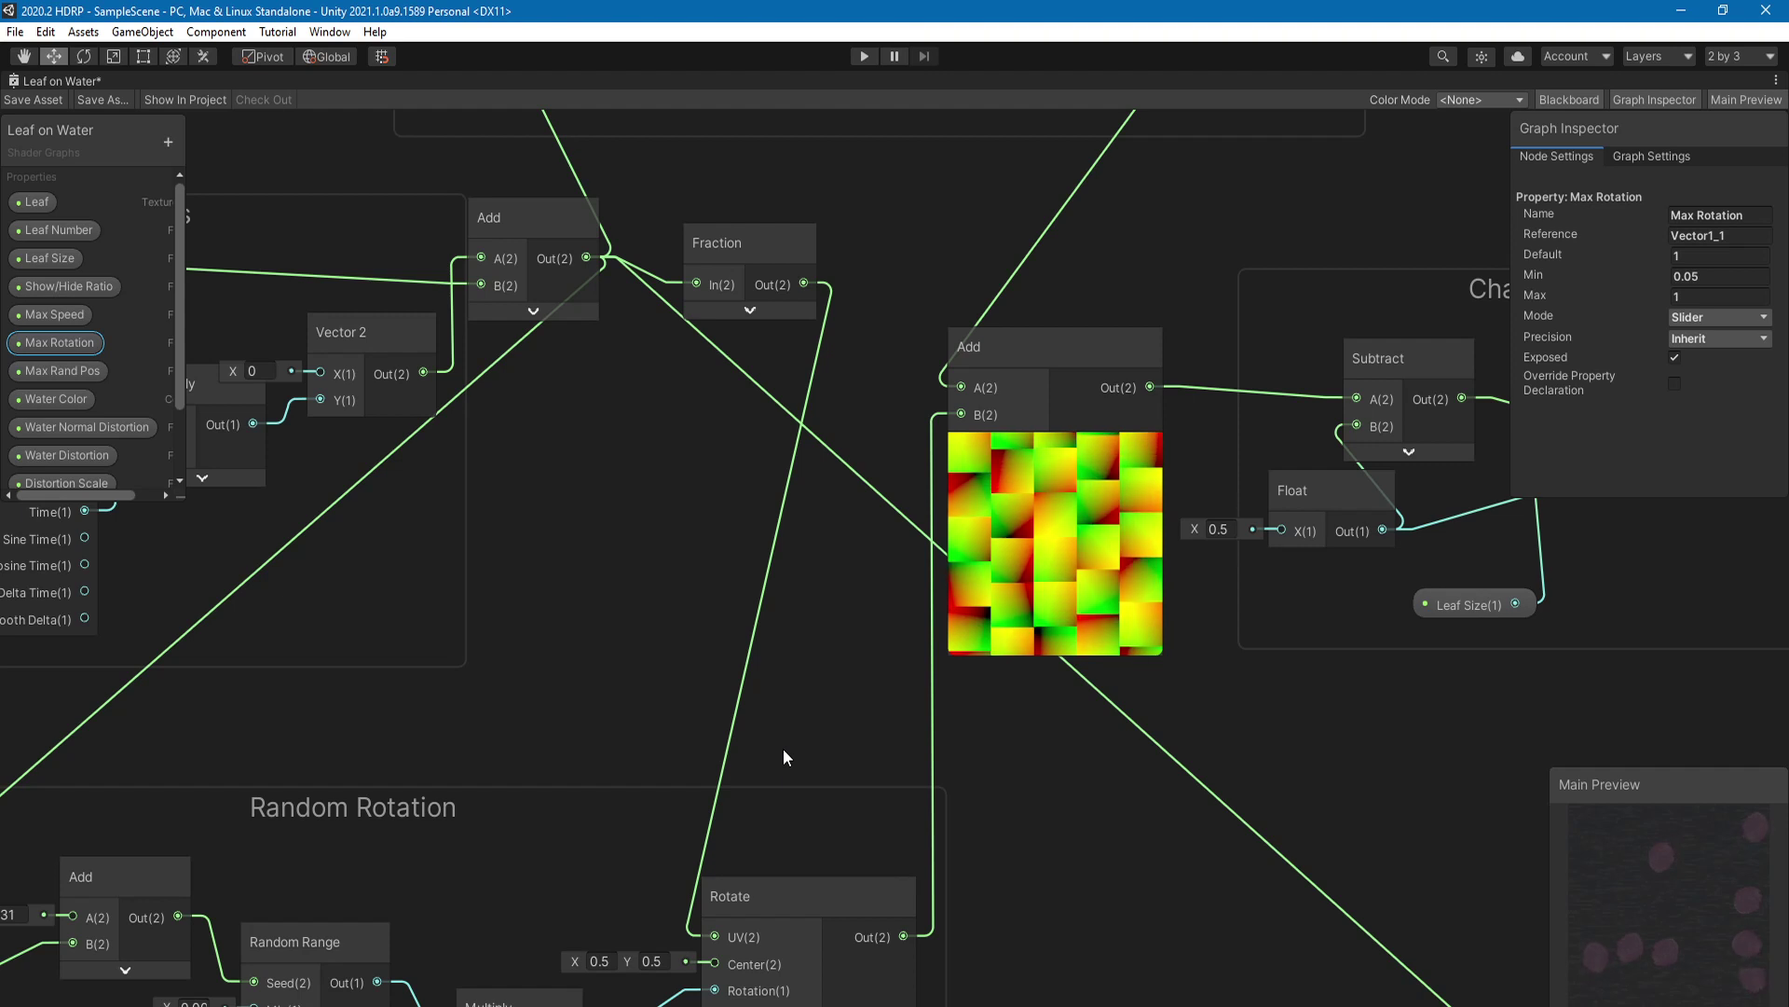
pyautogui.click(750, 309)
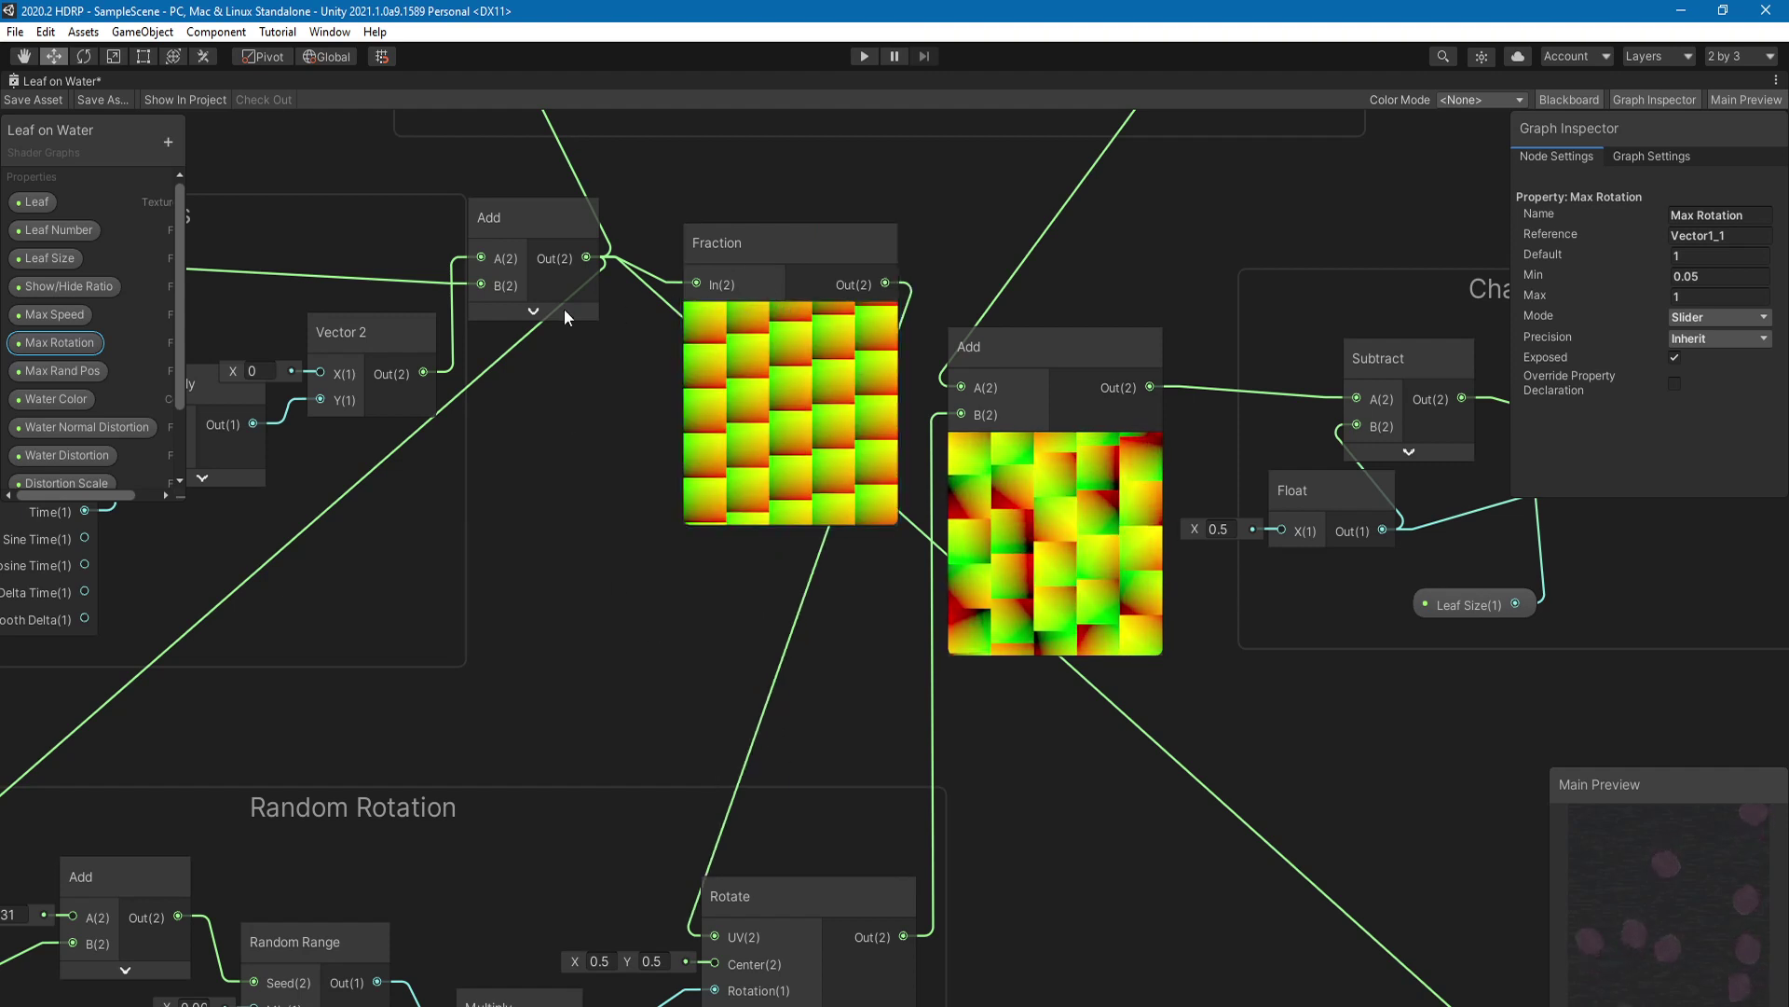
pyautogui.click(793, 325)
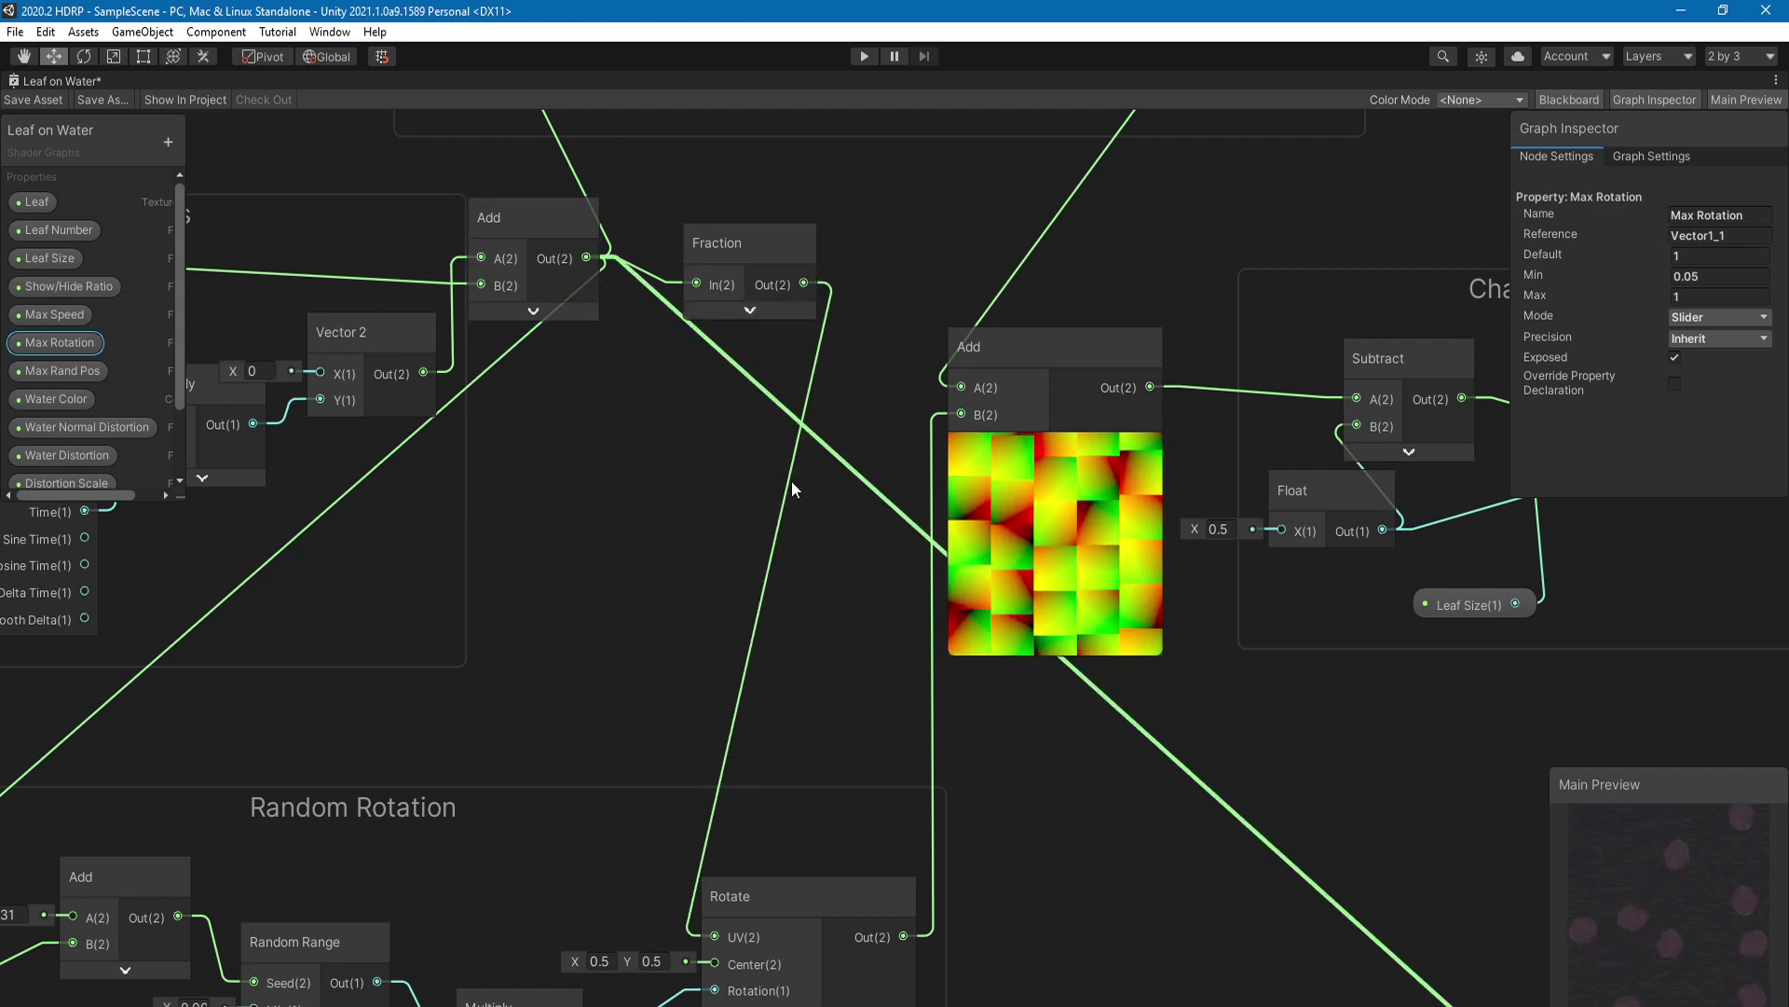
pyautogui.scroll(-2, 791, 479)
pyautogui.moveTo(774, 624); pyautogui.dragTo(638, 914, button='middle')
pyautogui.scroll(1, 638, 914)
pyautogui.scroll(-3, 674, 690)
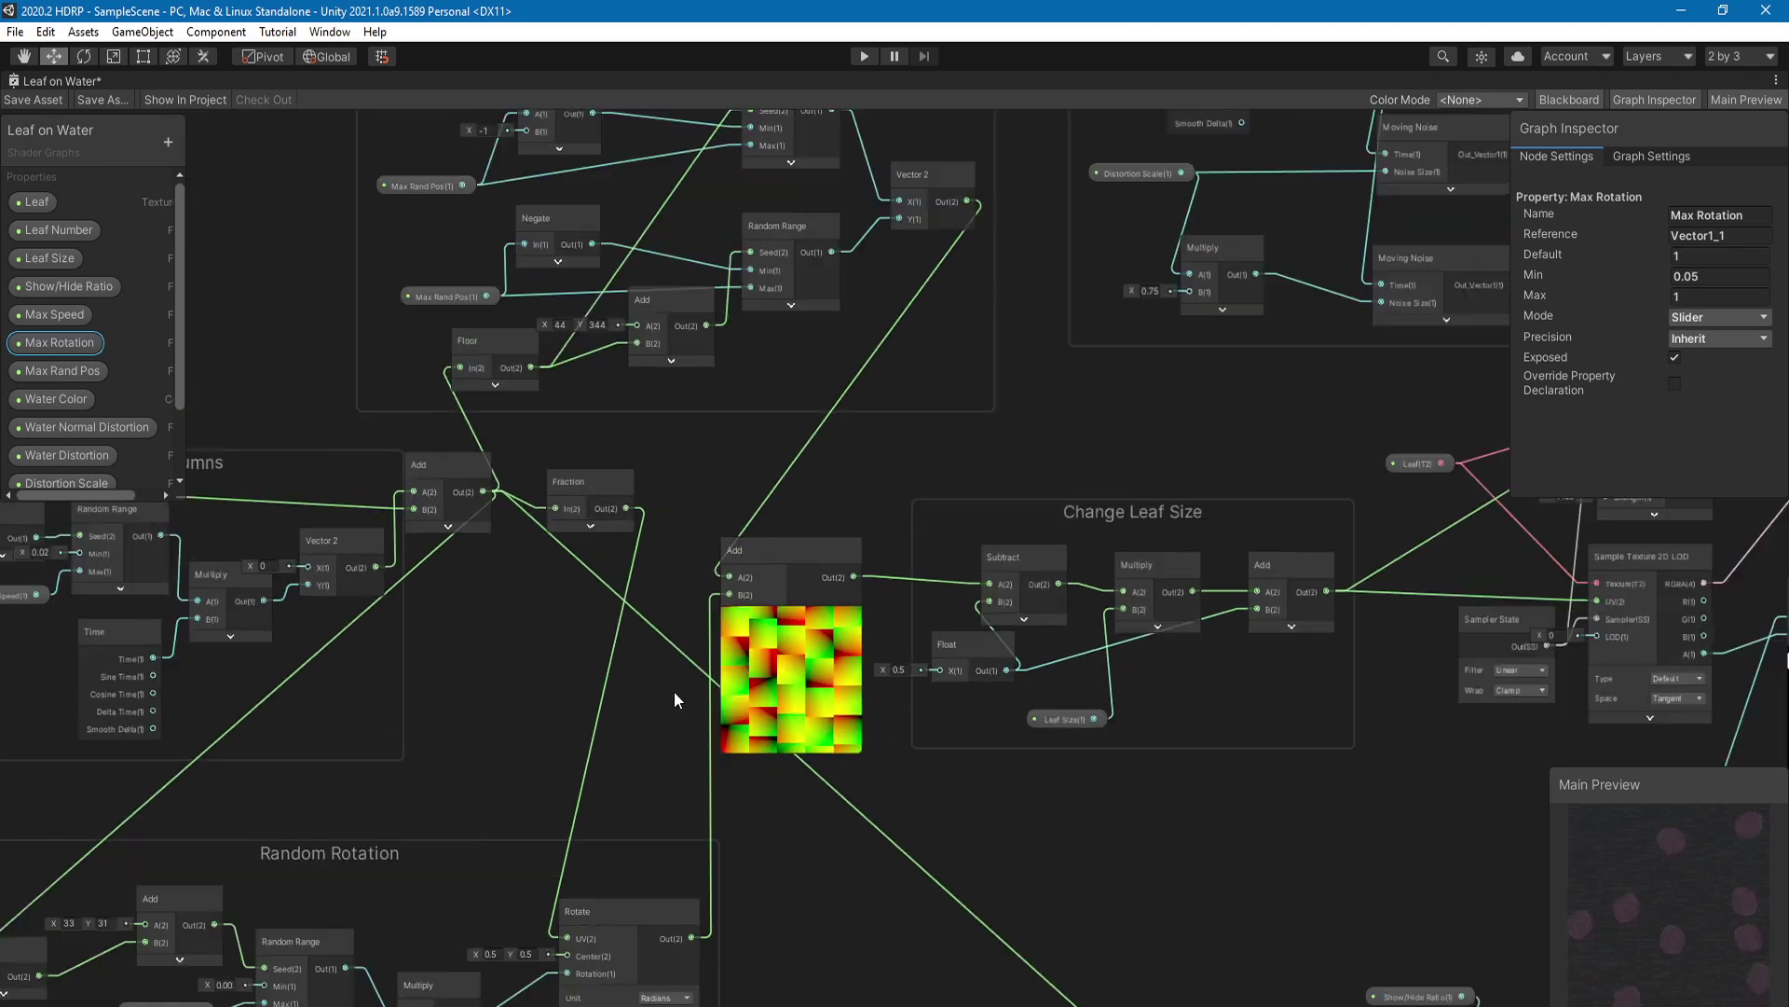
pyautogui.scroll(1, 674, 691)
pyautogui.scroll(-2, 716, 705)
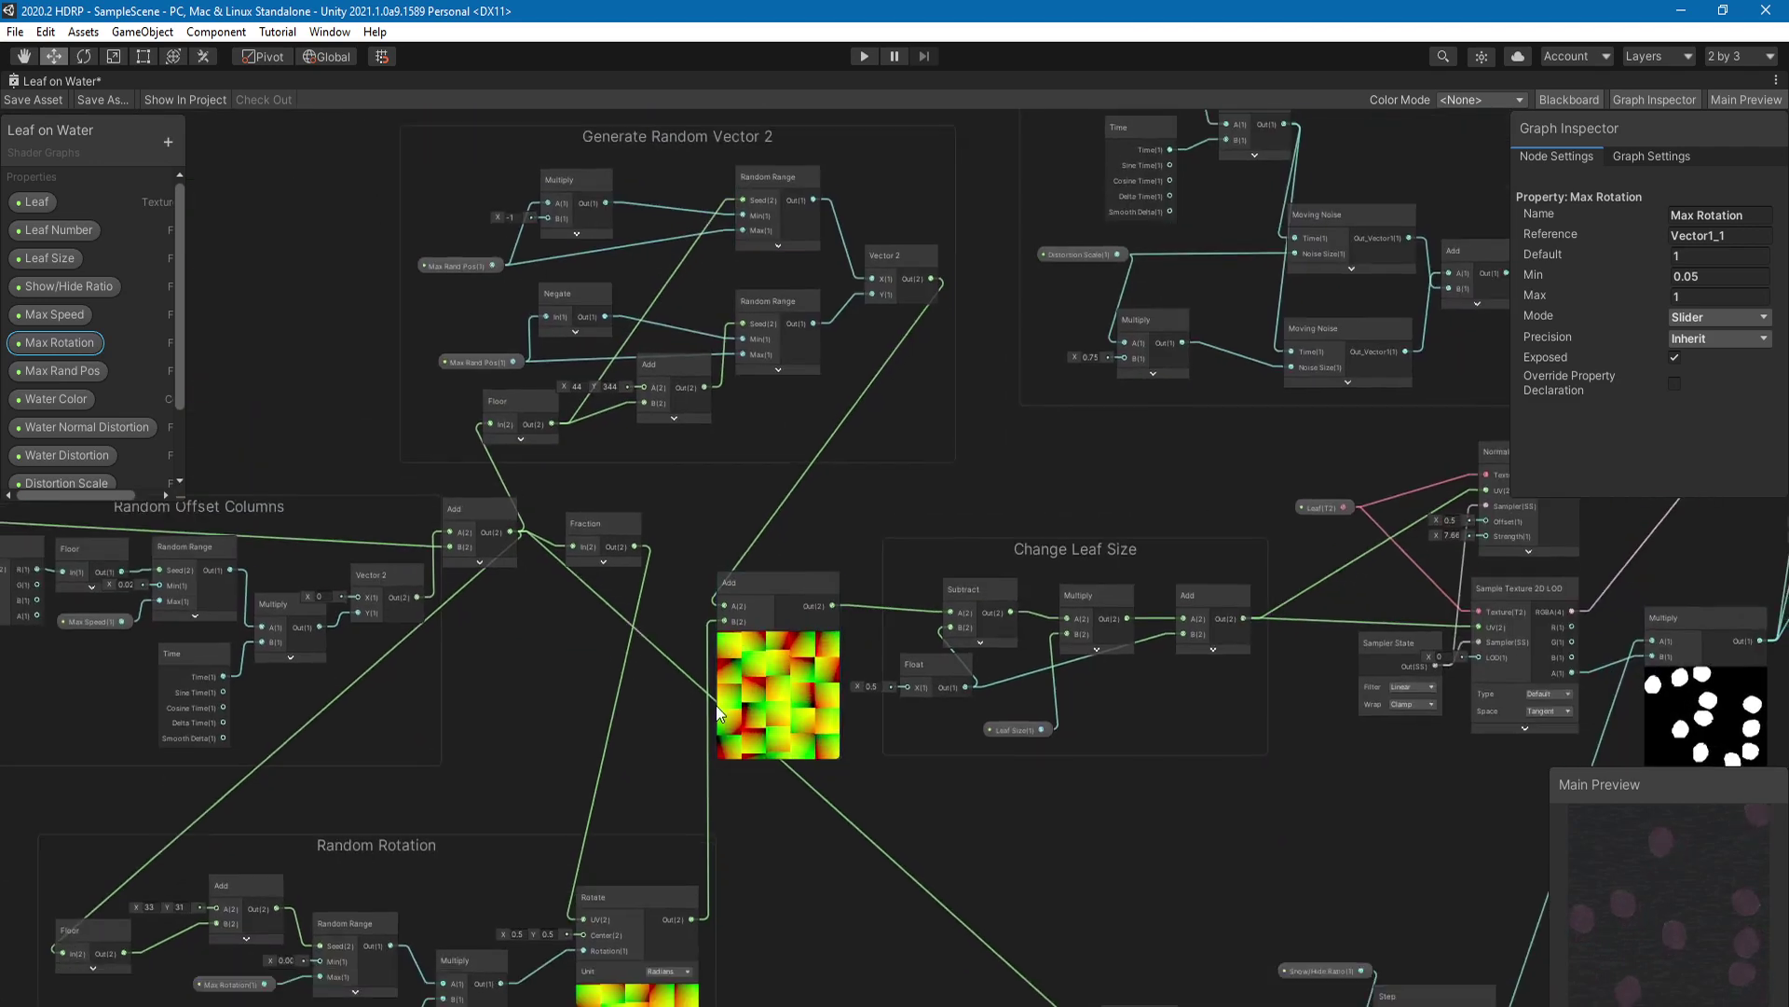
pyautogui.scroll(2, 672, 809)
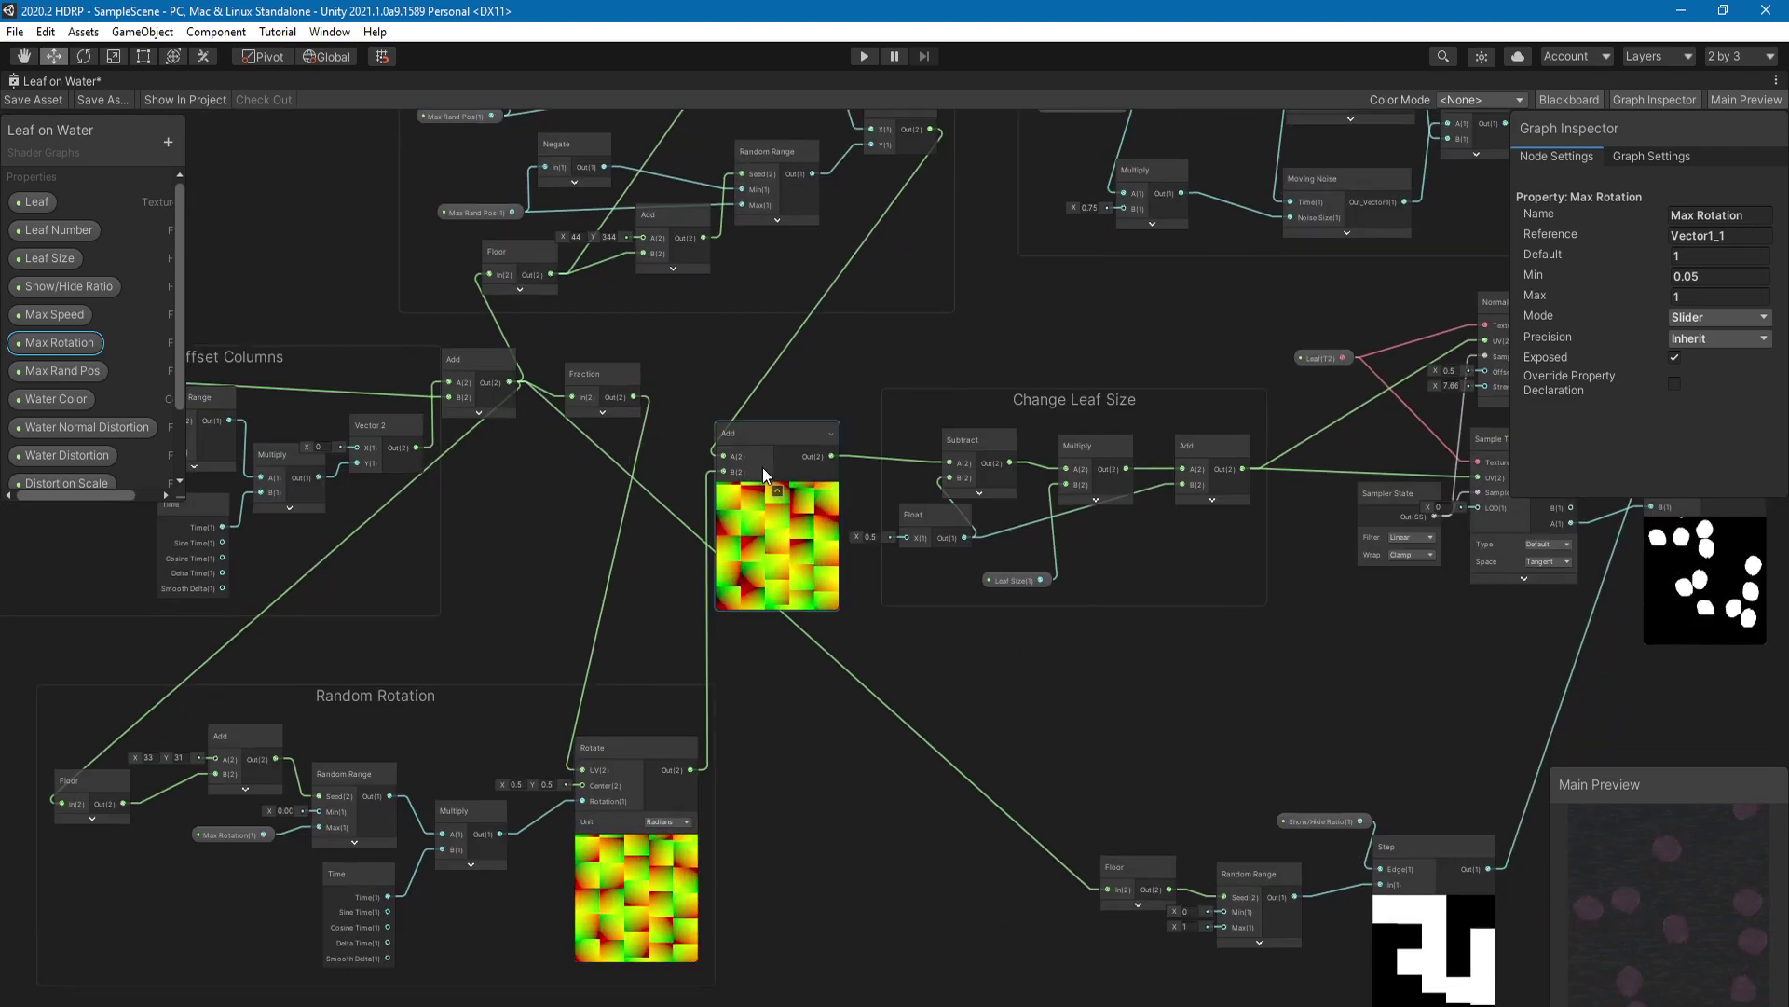
pyautogui.moveTo(762, 467); pyautogui.dragTo(534, 730, button='middle')
pyautogui.scroll(2, 550, 720)
pyautogui.scroll(1, 534, 730)
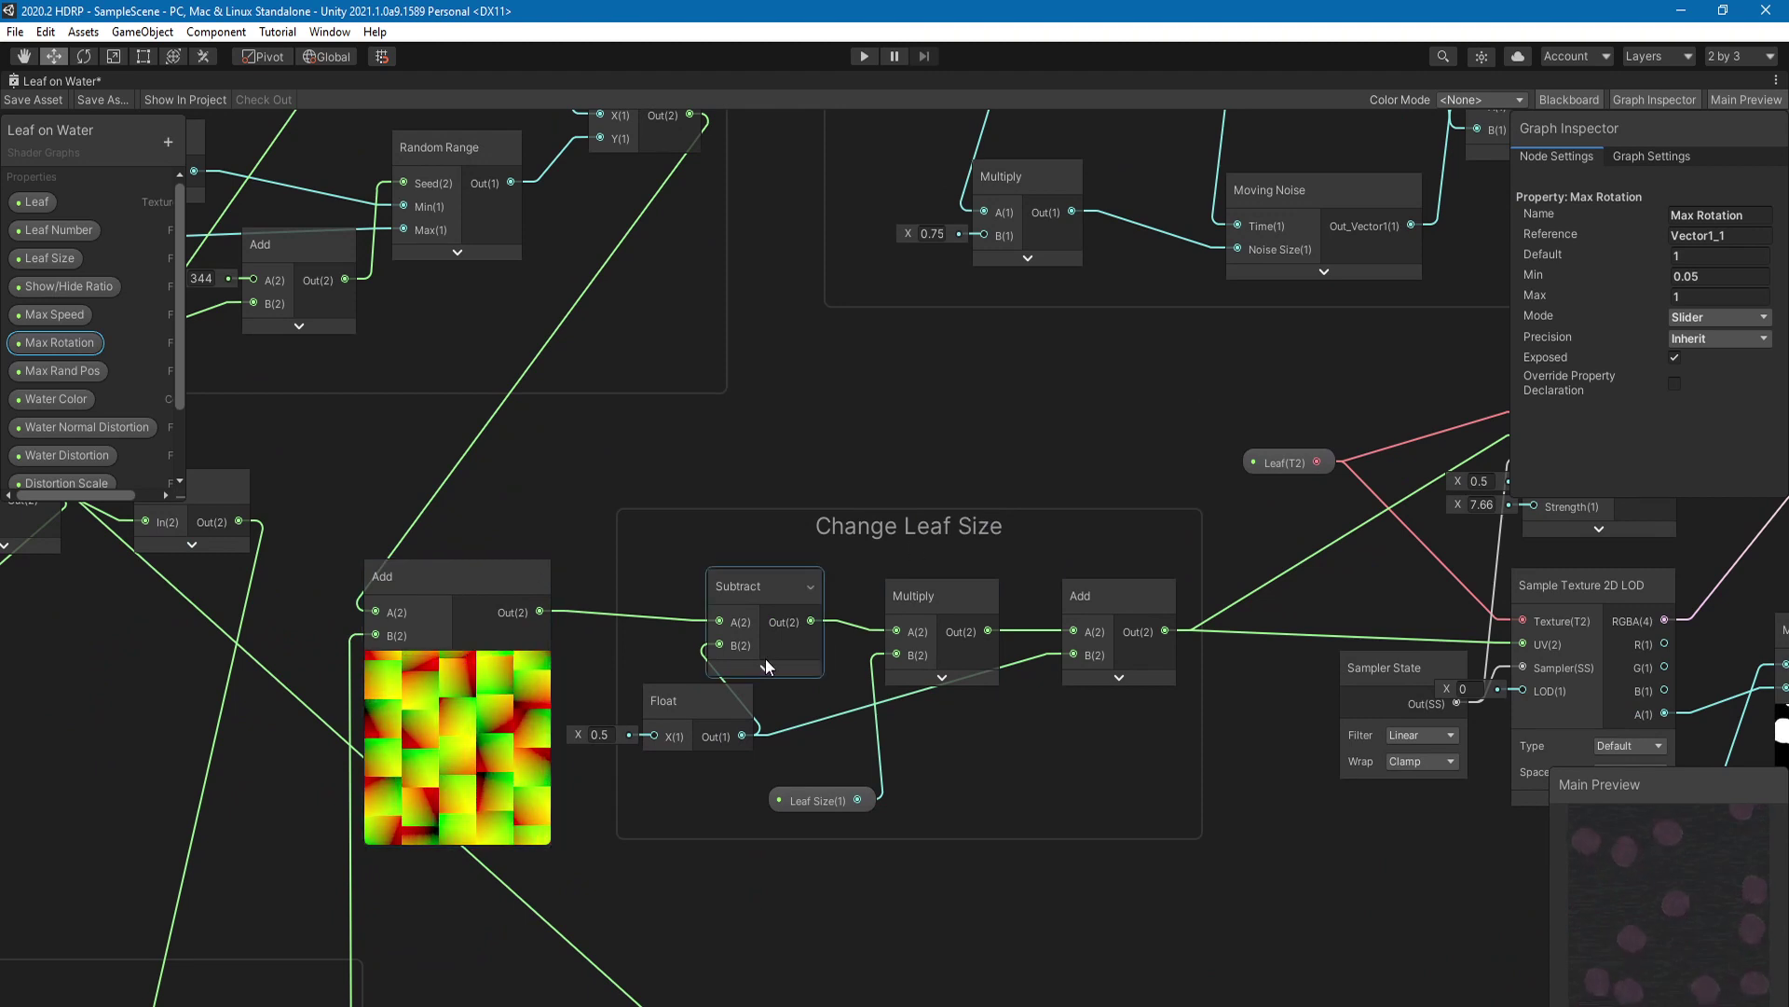
pyautogui.moveTo(766, 611); pyautogui.dragTo(774, 594)
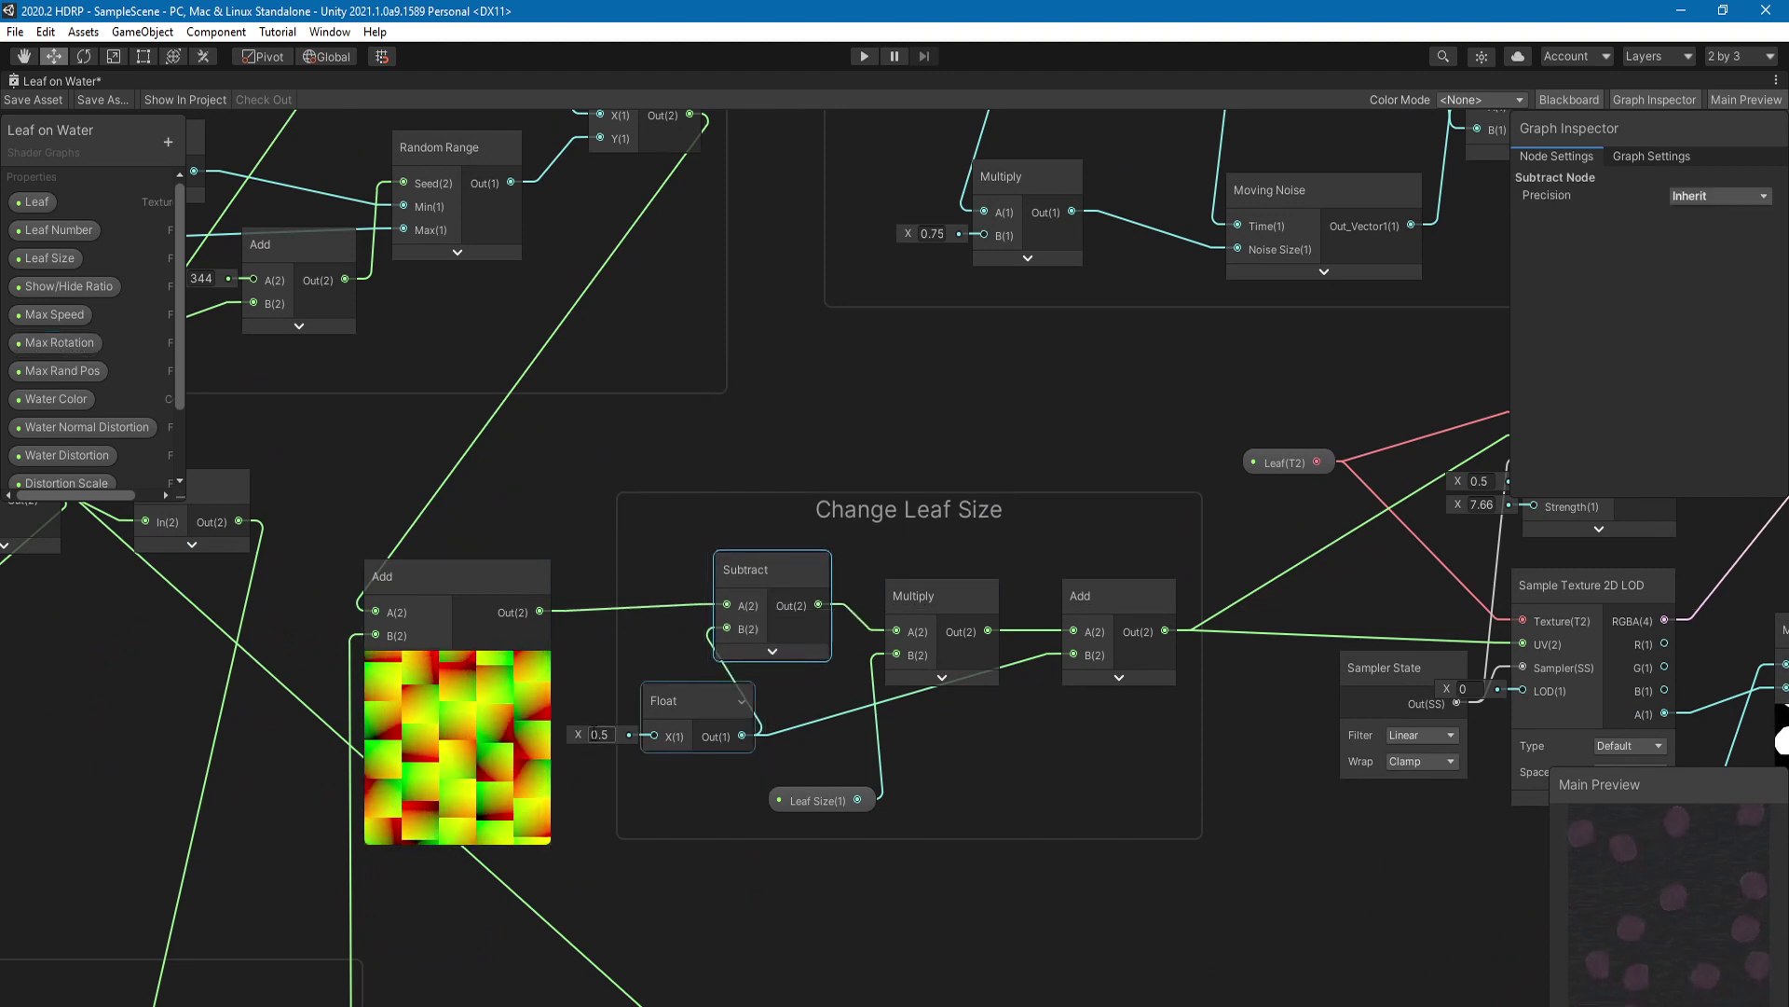
pyautogui.click(600, 735)
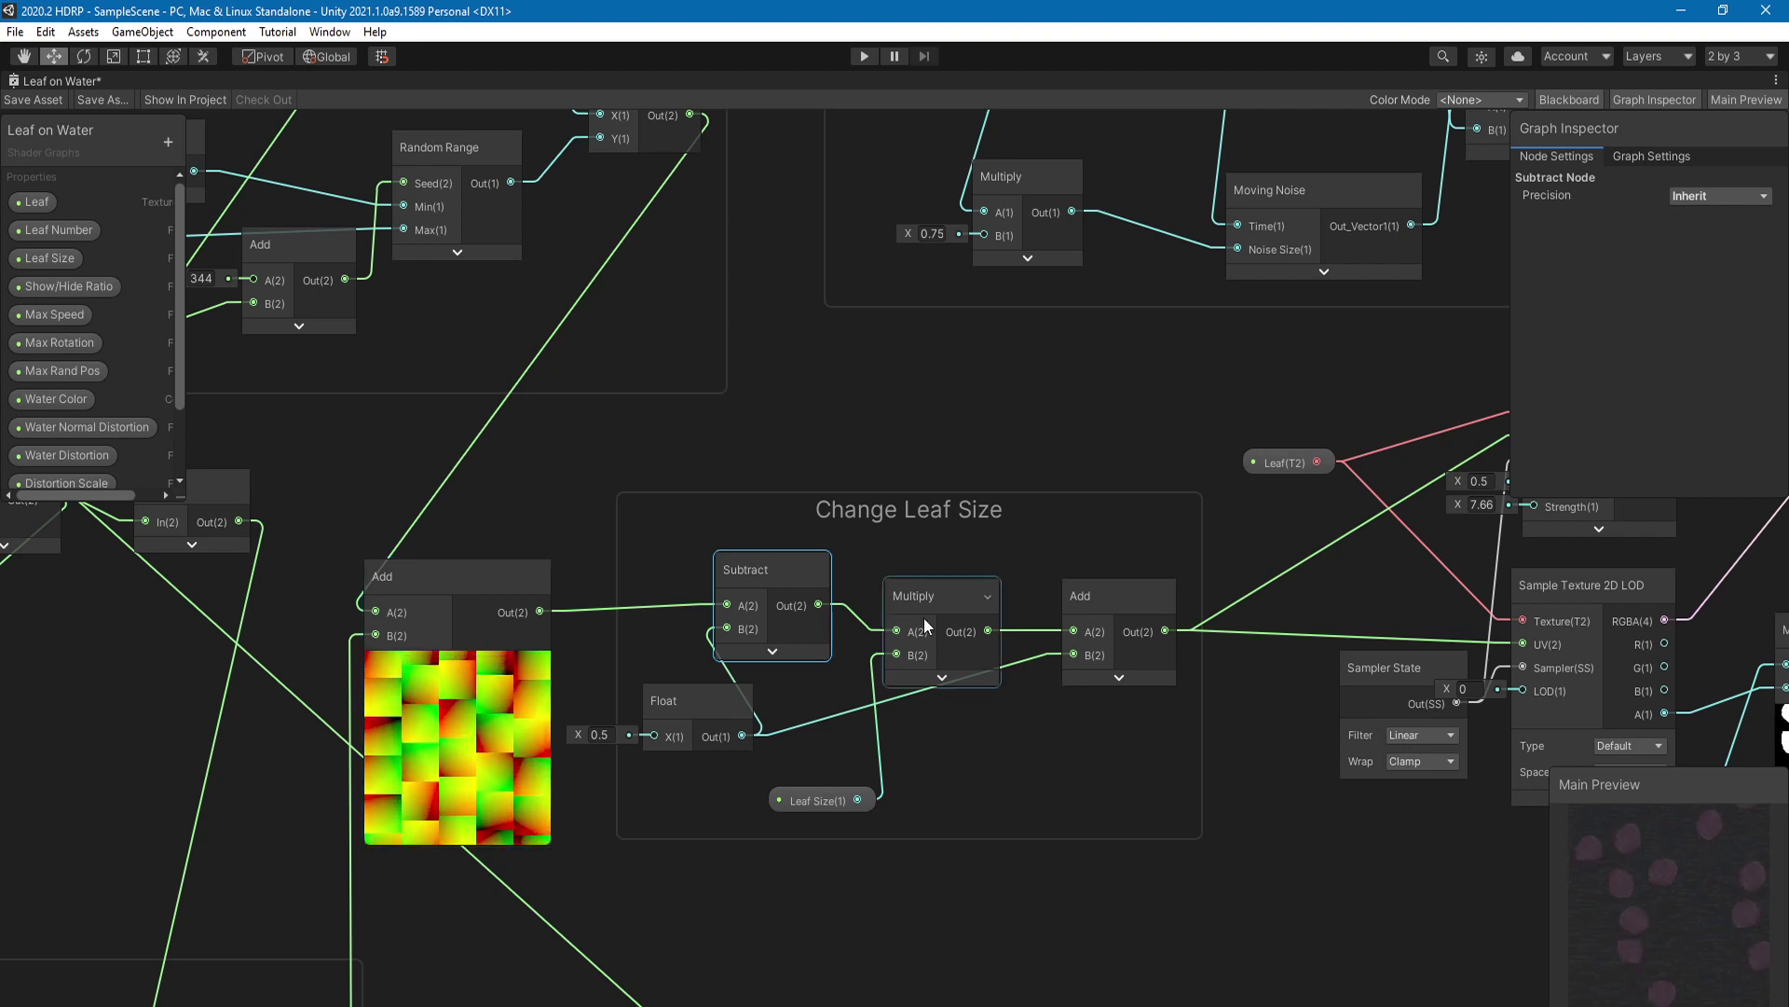
pyautogui.moveTo(818, 802); pyautogui.dragTo(823, 786)
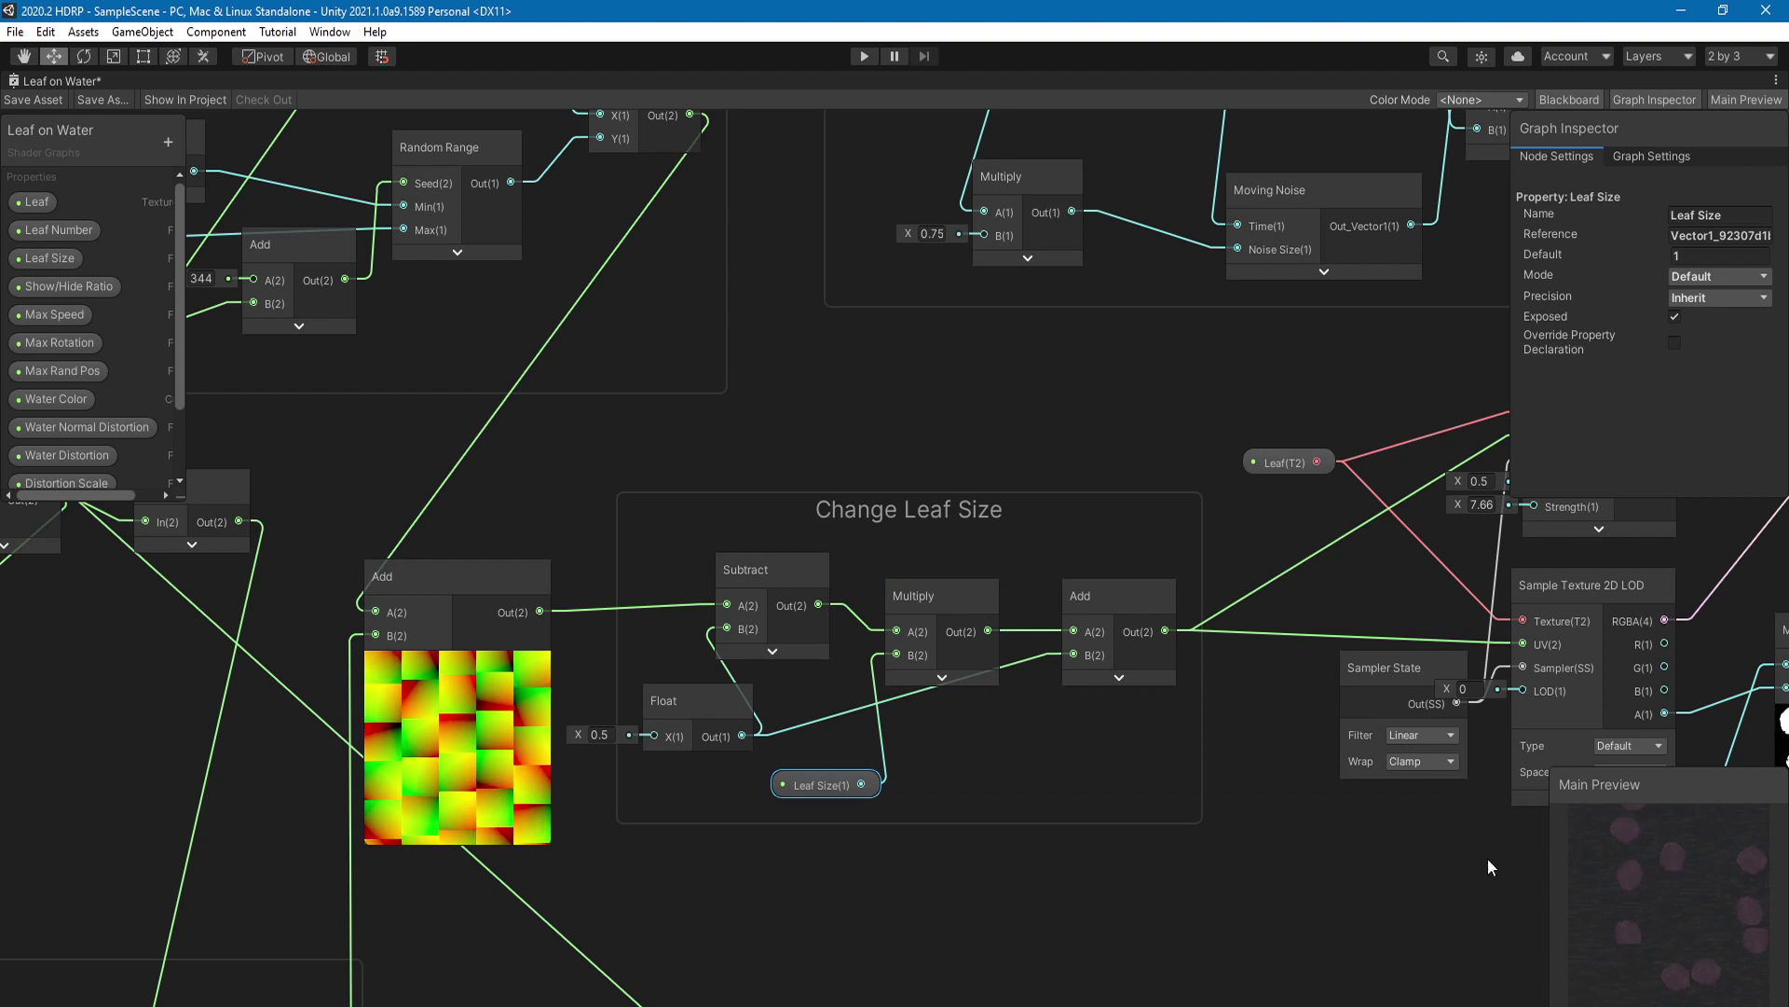
pyautogui.moveTo(893, 828); pyautogui.dragTo(550, 831, button='middle')
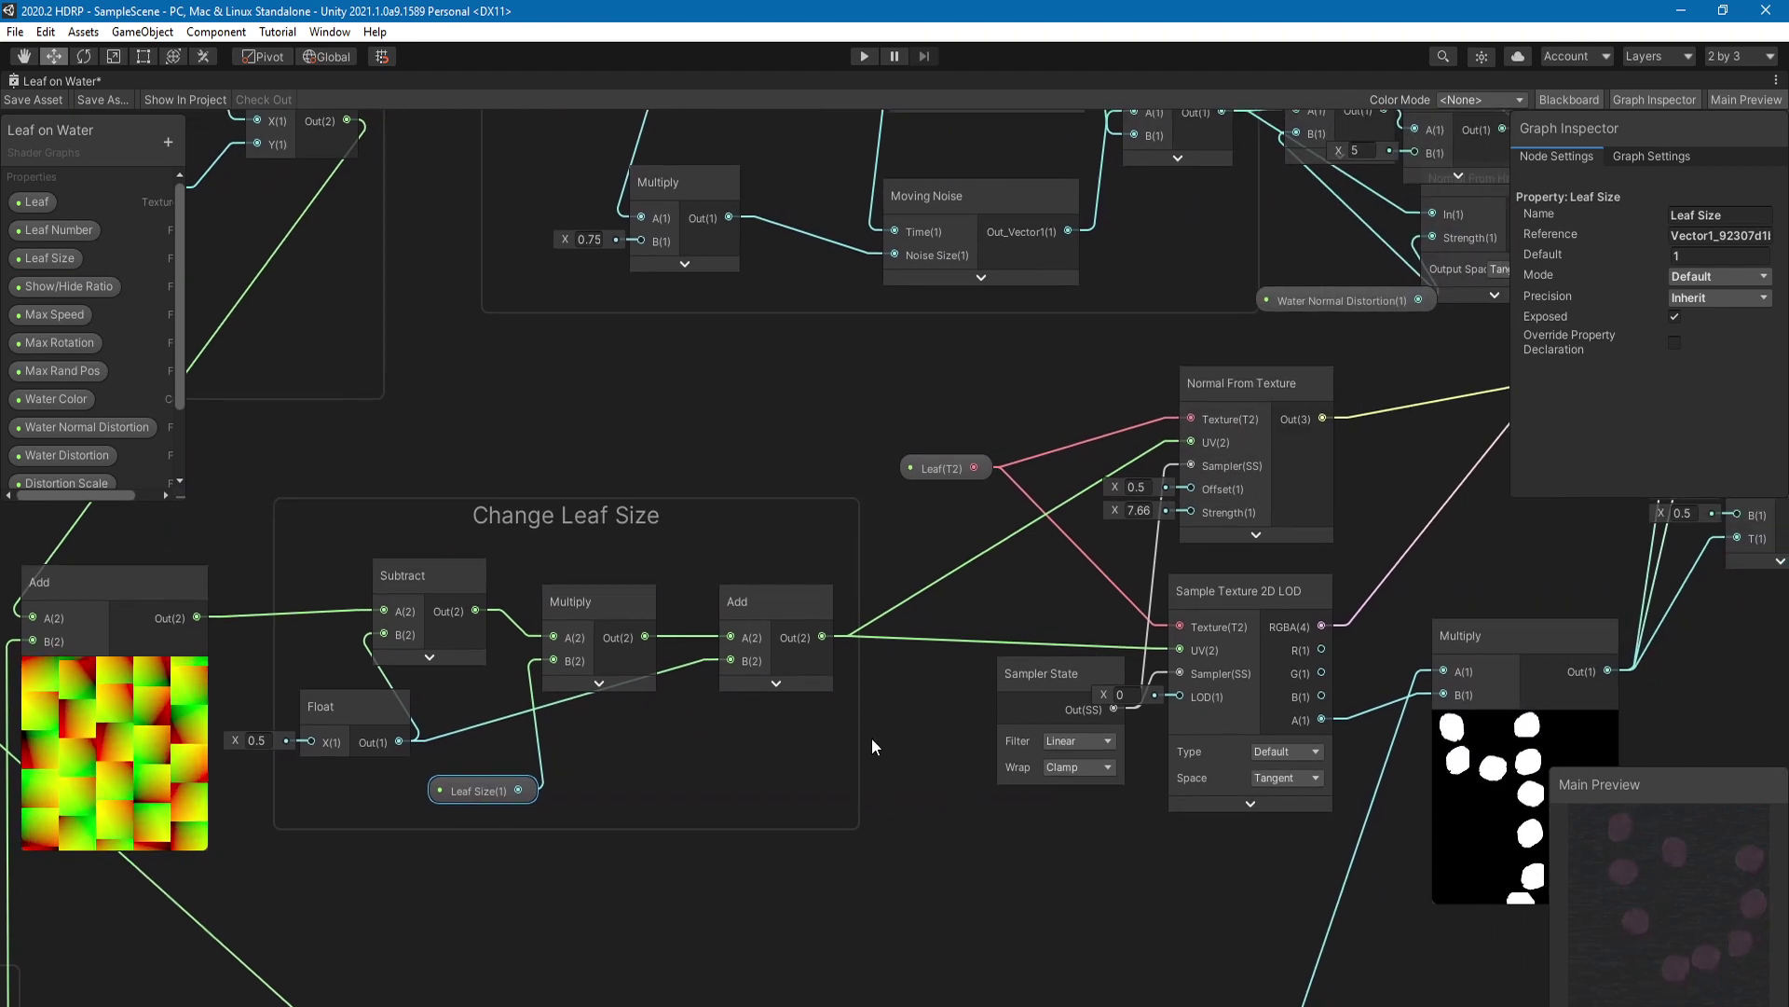
pyautogui.scroll(-1, 870, 738)
pyautogui.moveTo(871, 738); pyautogui.dragTo(537, 707, button='middle')
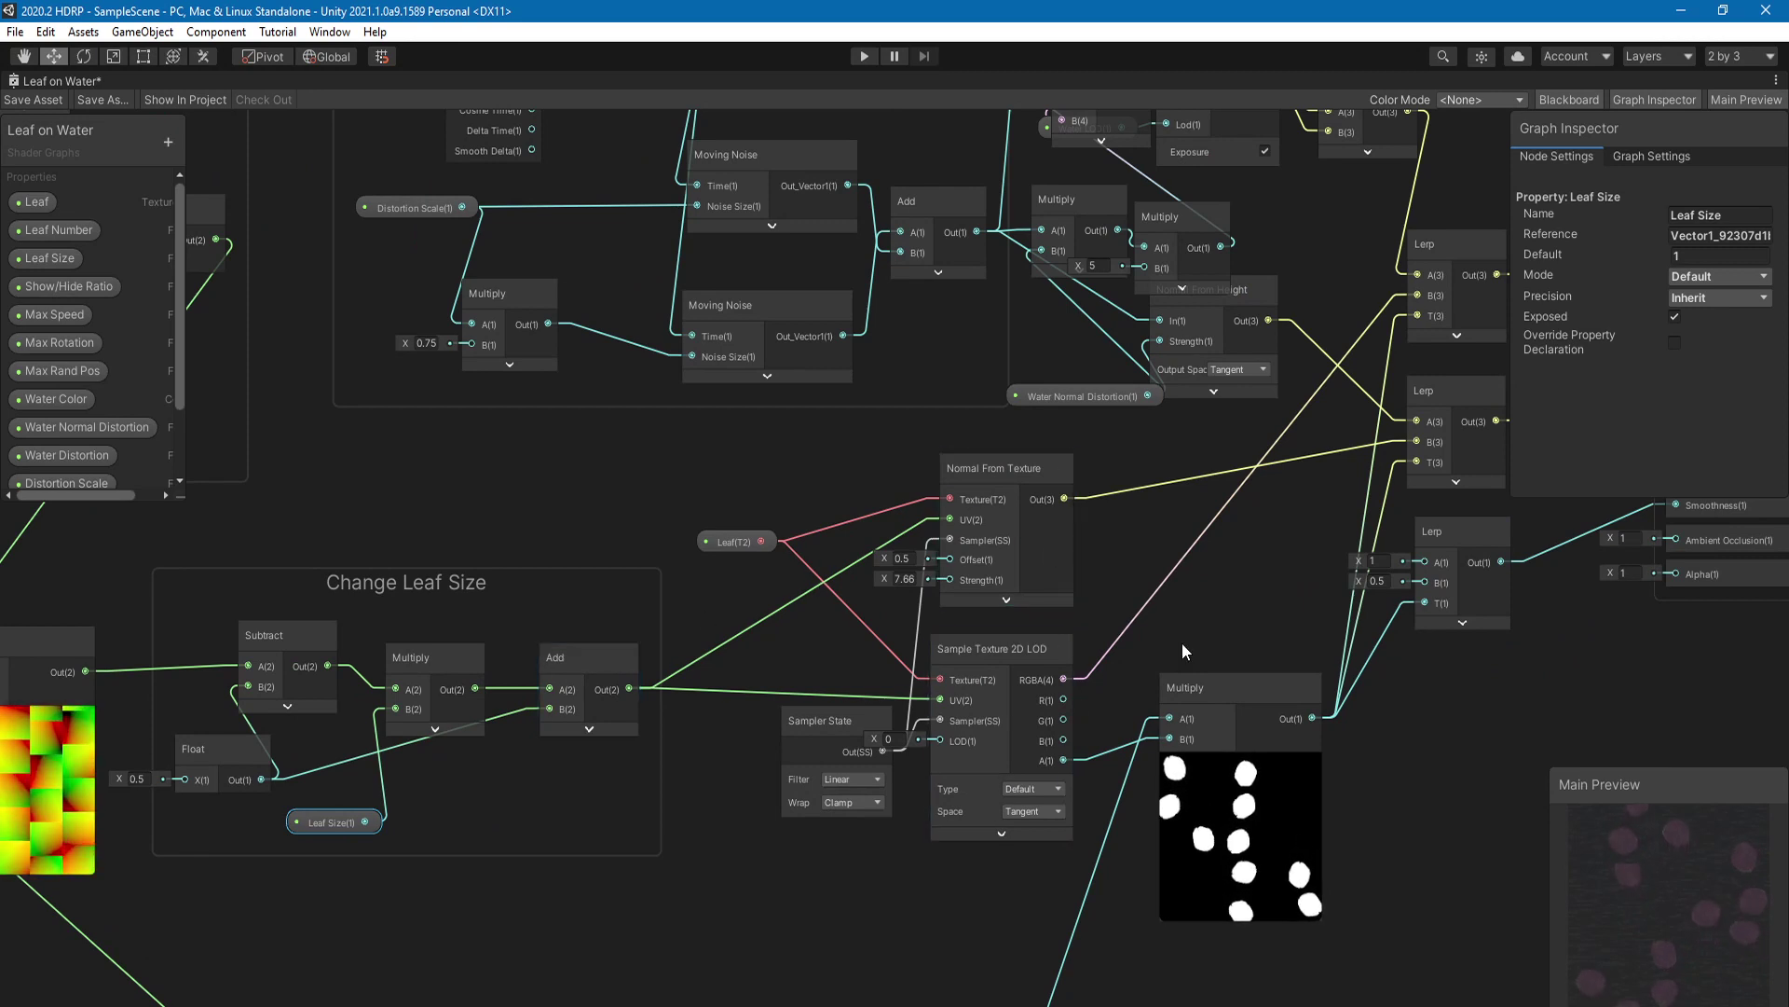
pyautogui.scroll(2, 1144, 647)
# Step: Move the Leaf texture property node up-right and preview the Normal From Texture normal map
pyautogui.moveTo(966, 698); pyautogui.dragTo(843, 712, button='middle')
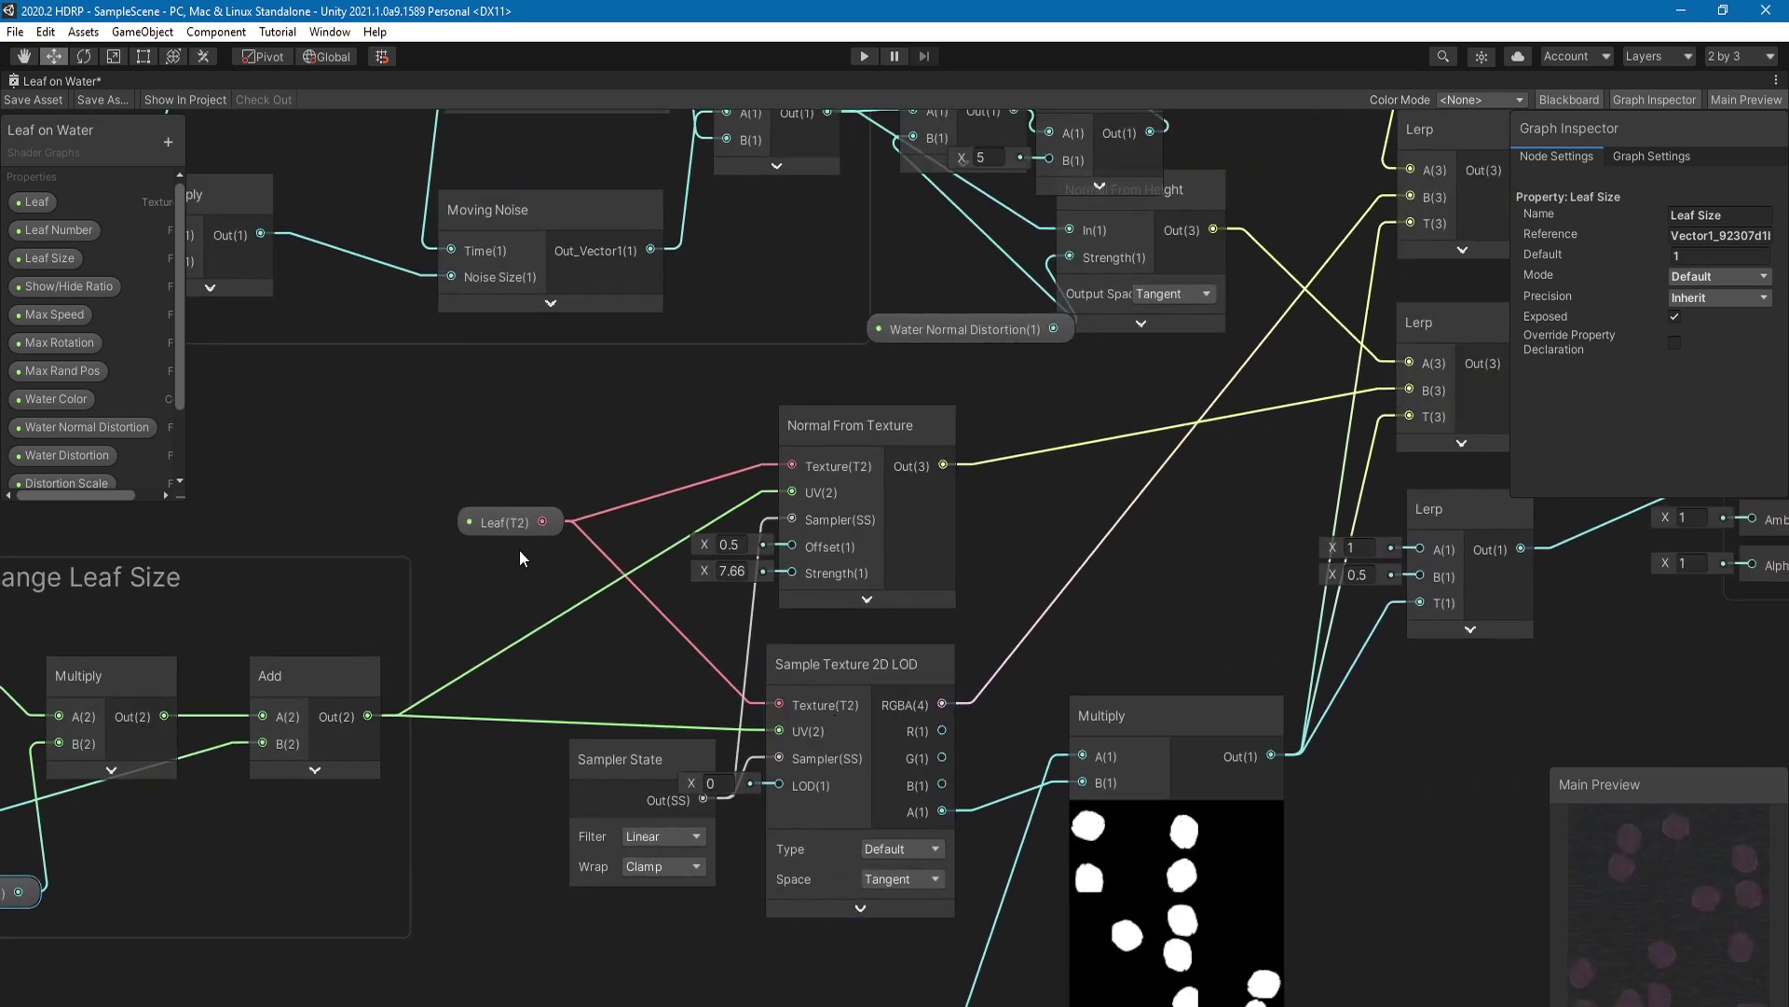
pyautogui.moveTo(516, 529); pyautogui.dragTo(565, 515)
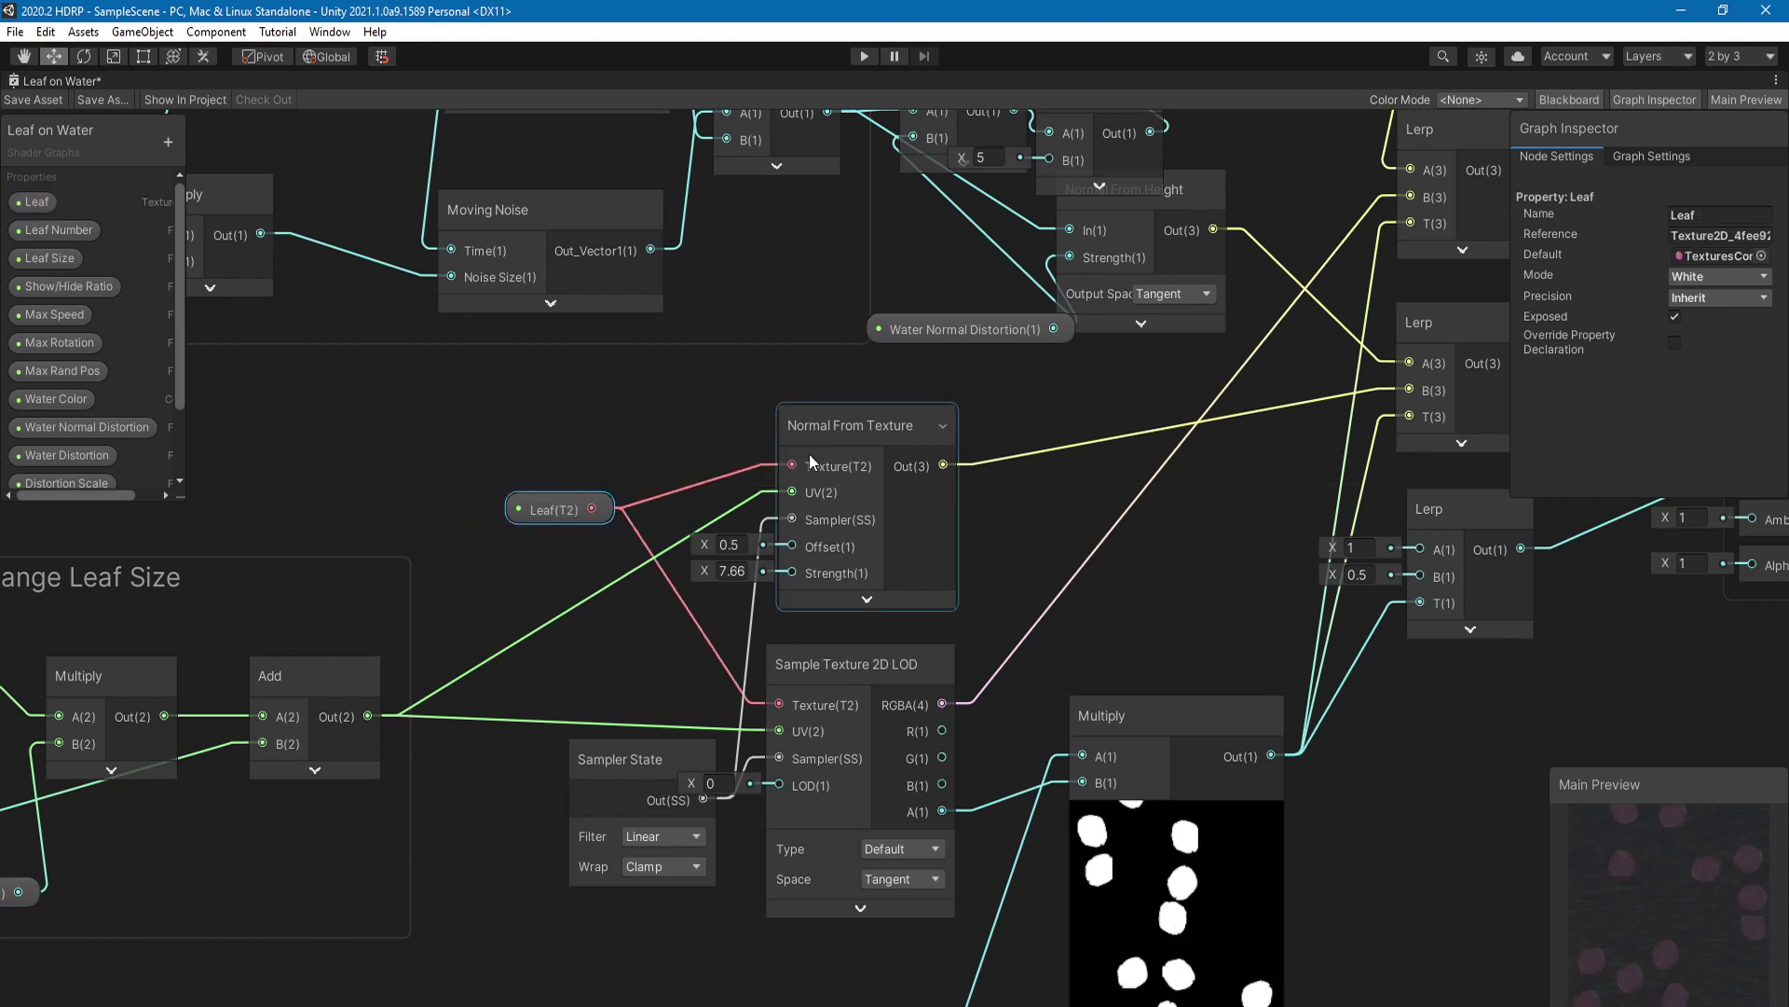
pyautogui.click(868, 601)
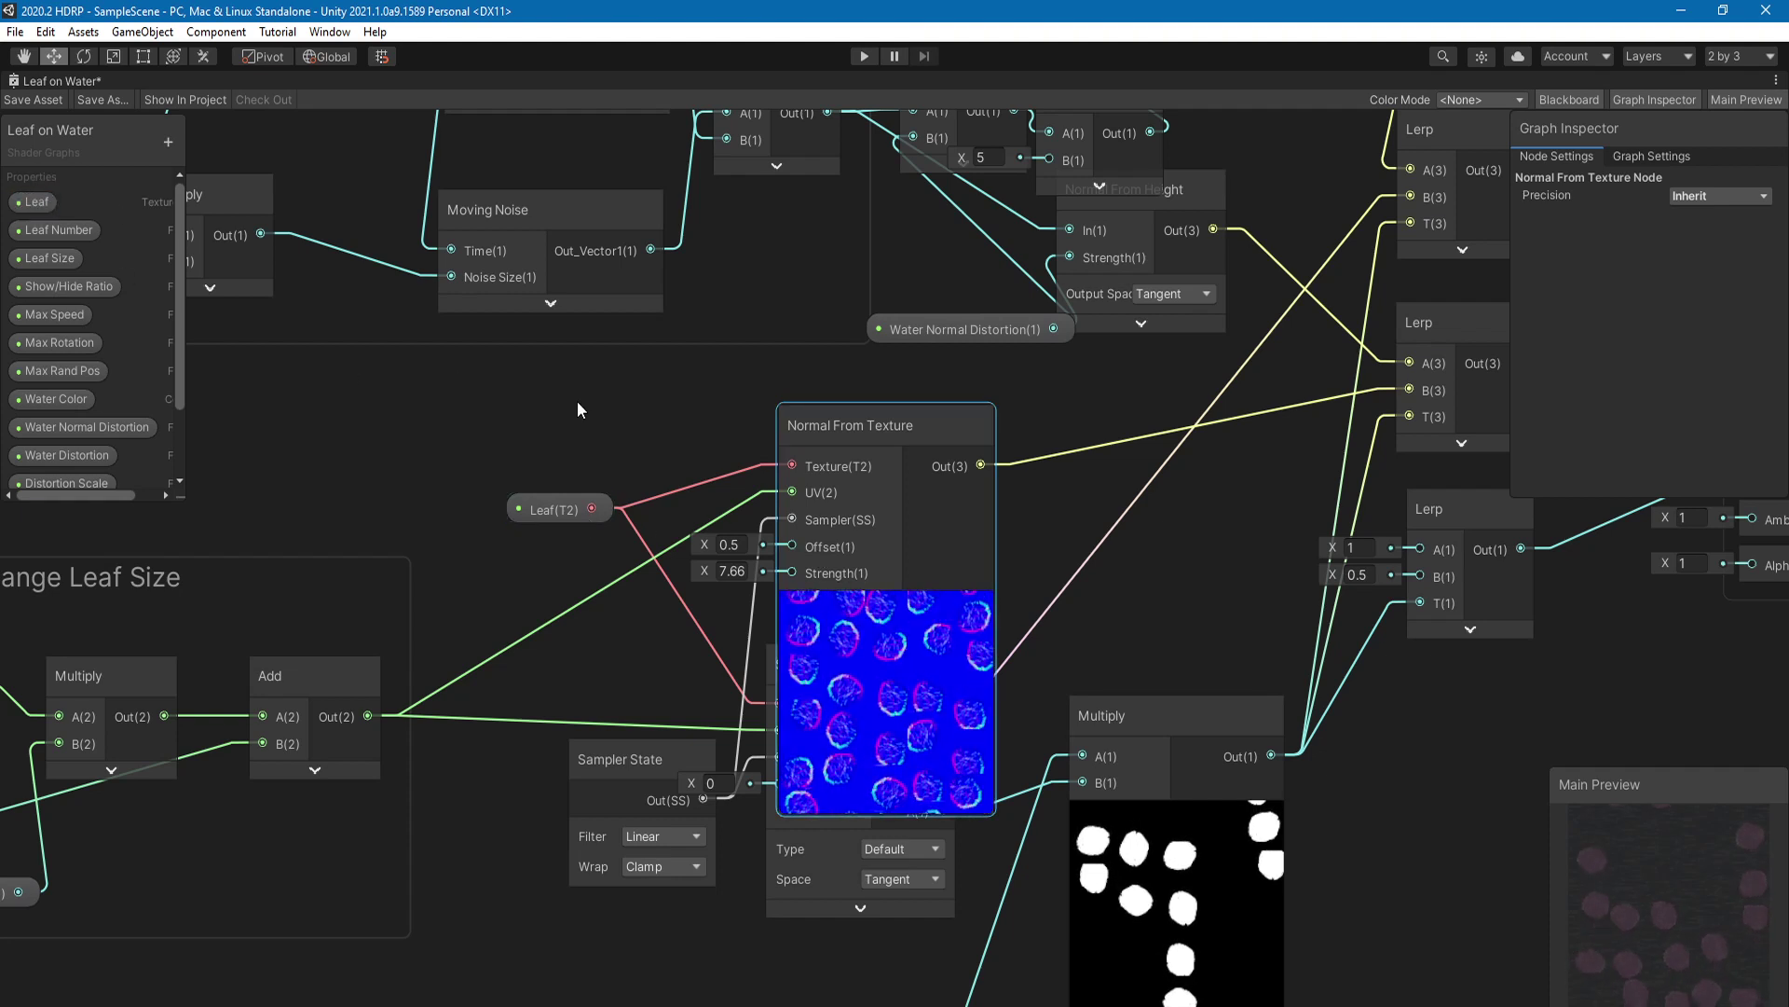
pyautogui.click(886, 607)
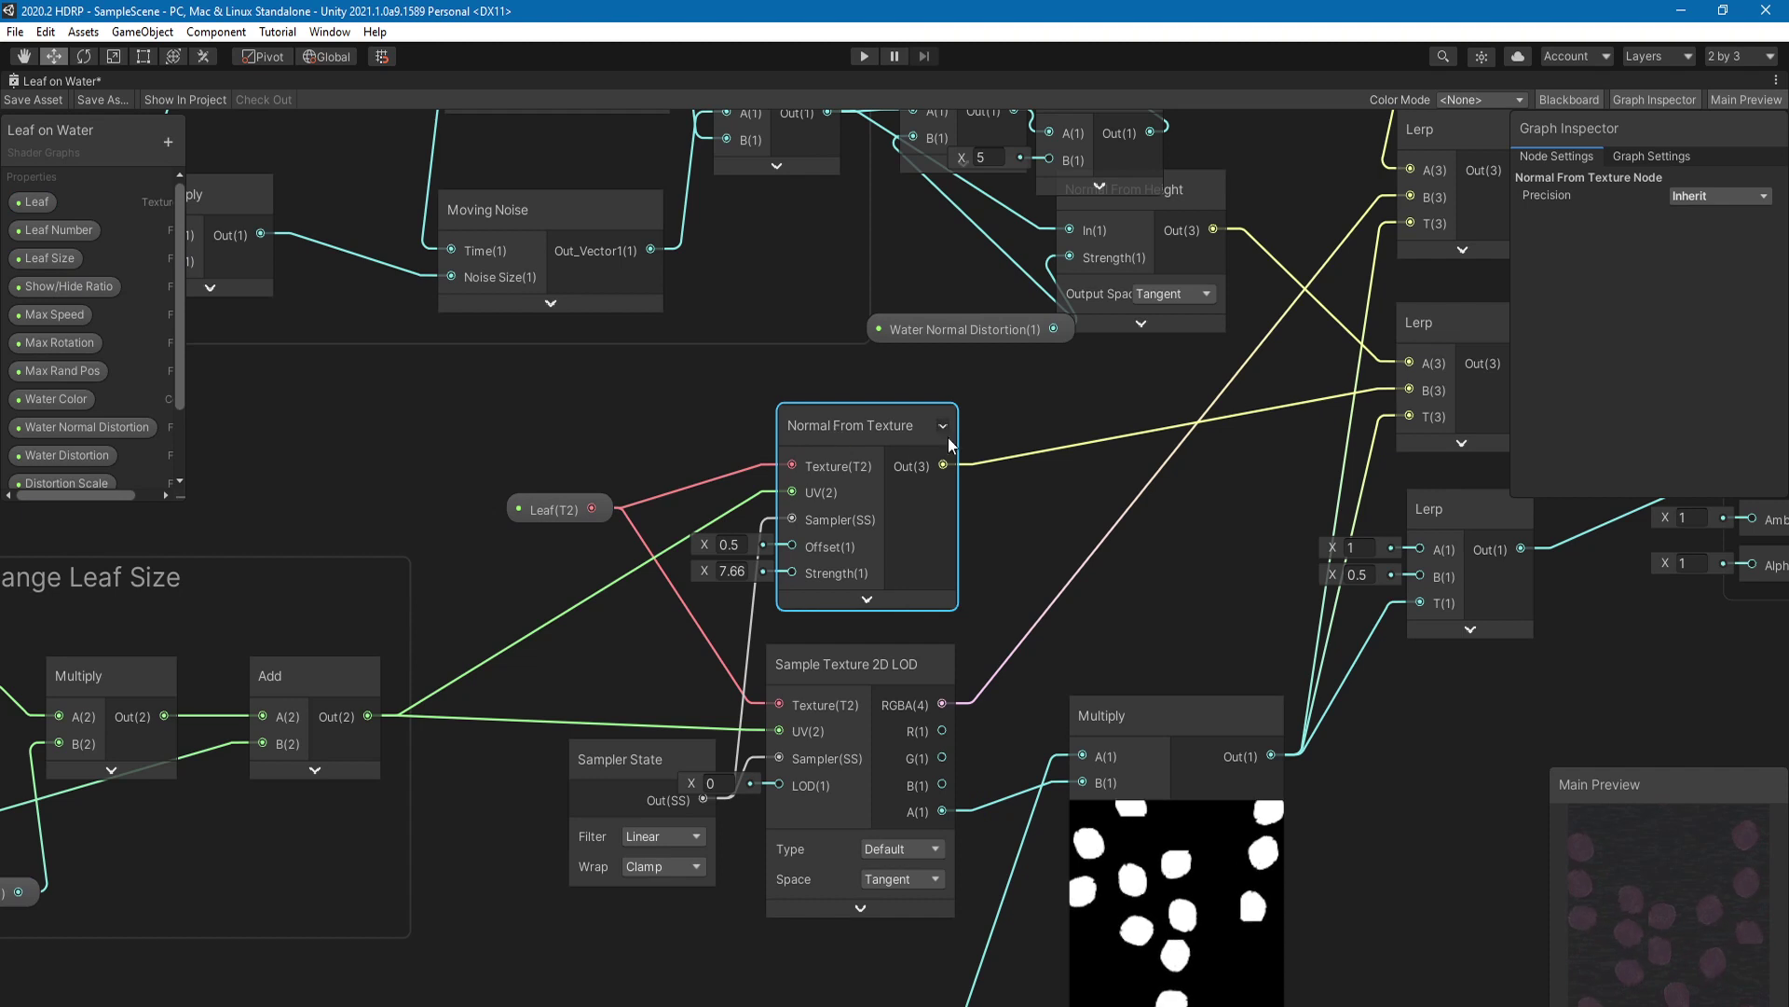
# Step: Move the Sampler State node (Linear, Clamp) up-left beside the Sample Texture 2D LOD node
pyautogui.moveTo(847, 585); pyautogui.dragTo(686, 563, button='middle')
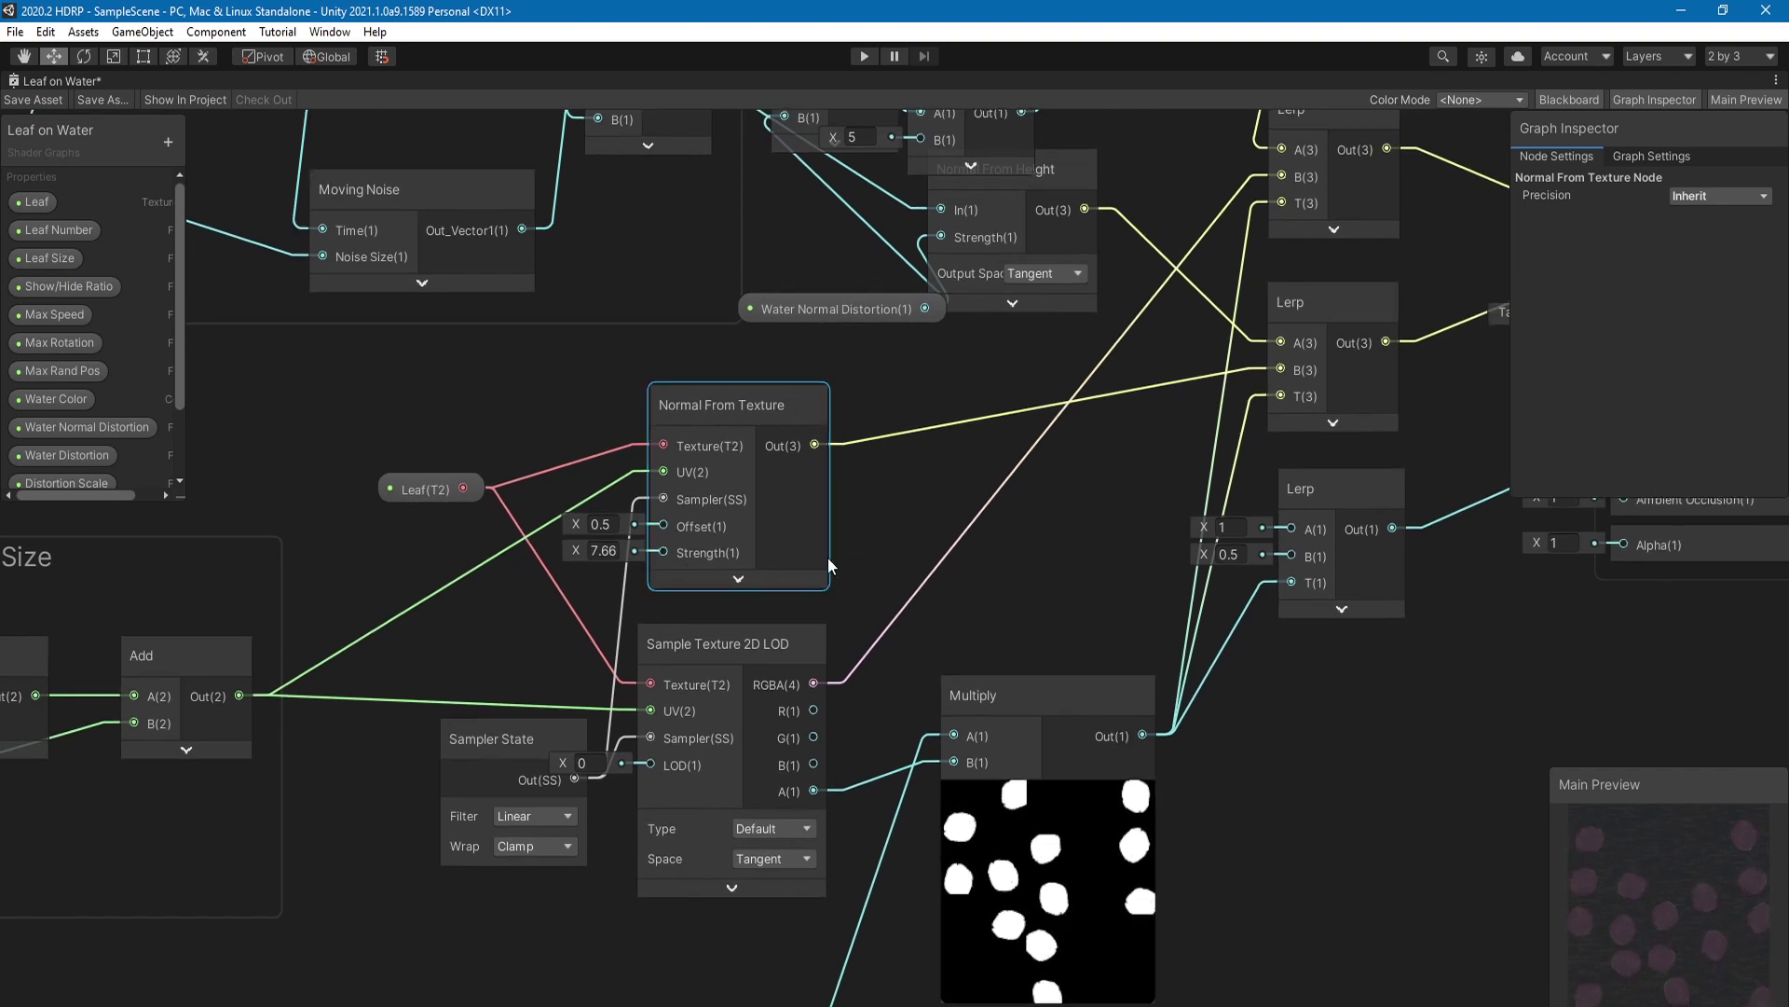
pyautogui.moveTo(478, 770); pyautogui.dragTo(429, 697)
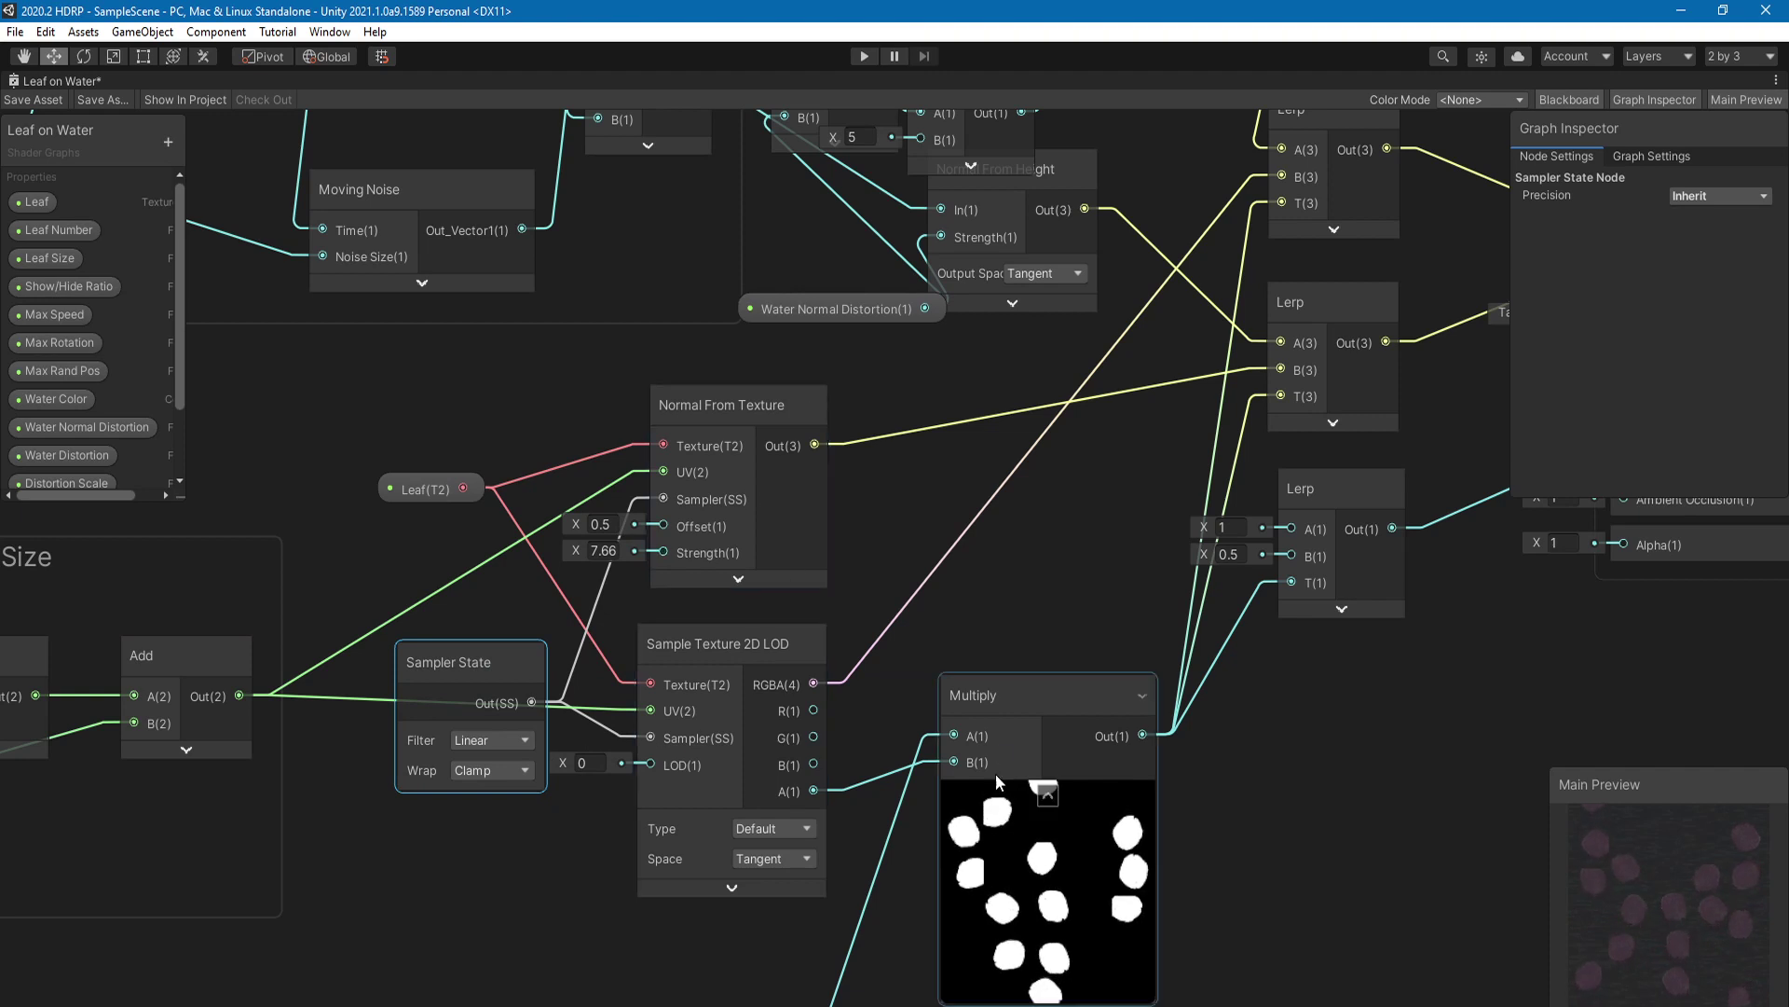
pyautogui.moveTo(1044, 850)
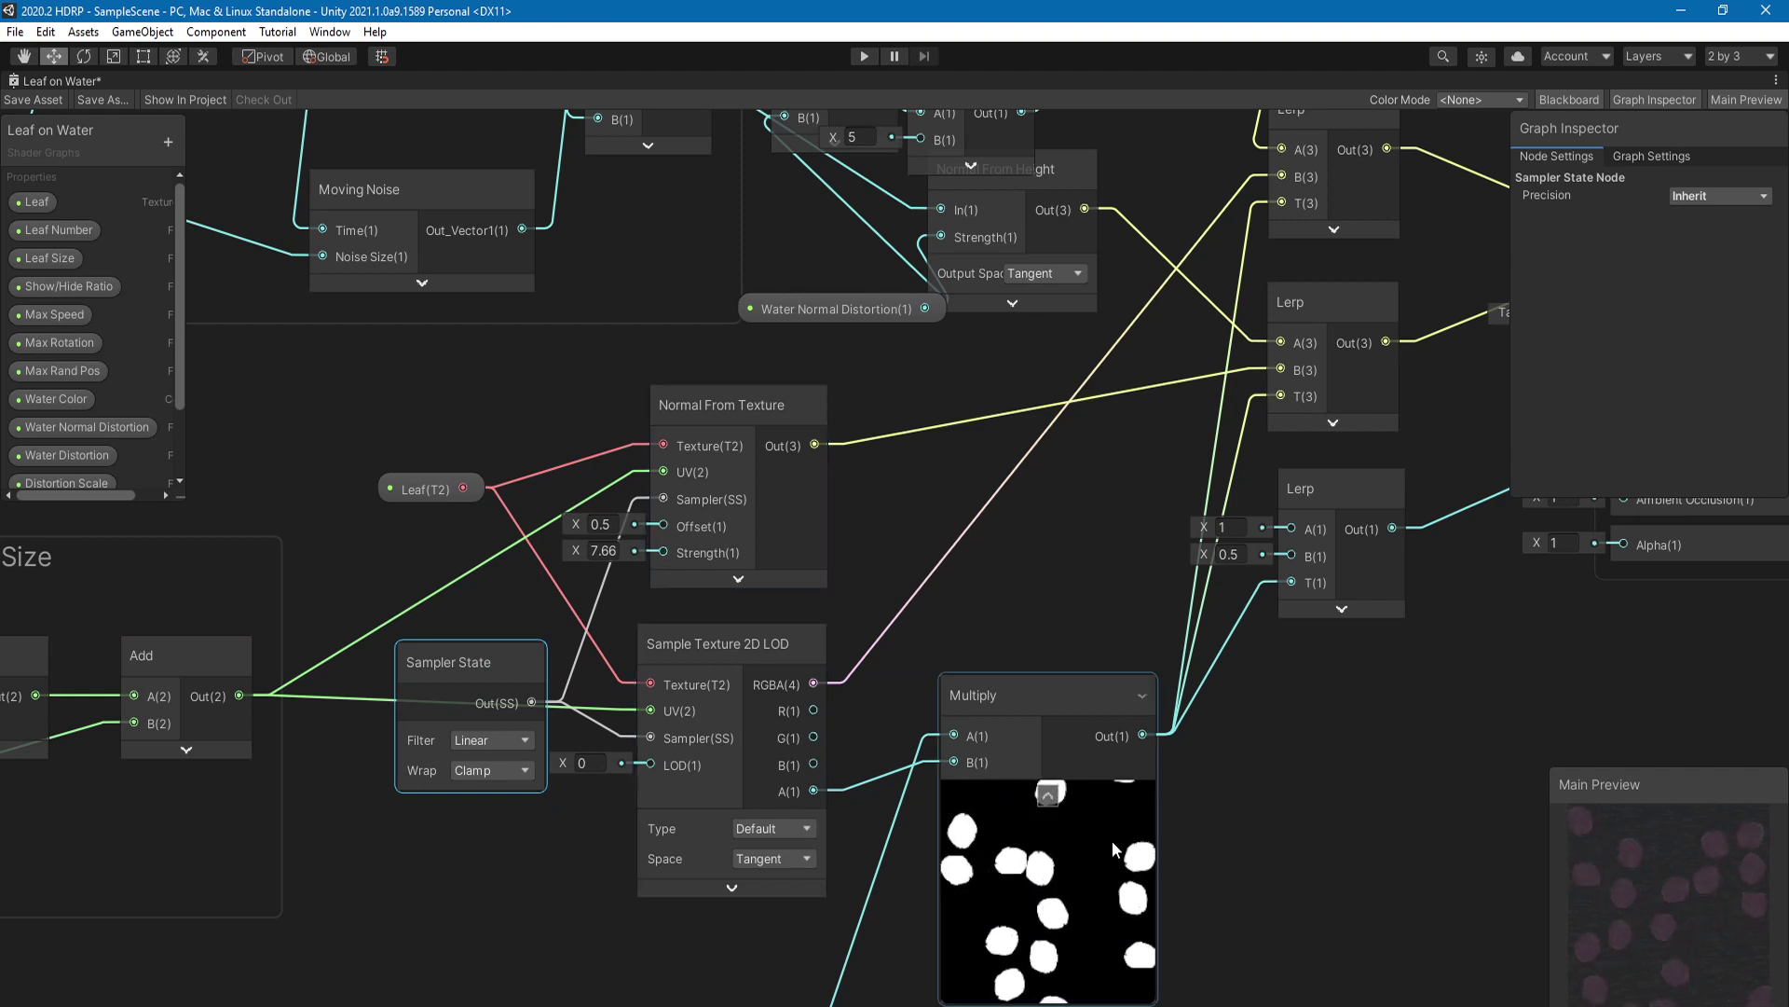
pyautogui.scroll(-4, 611, 630)
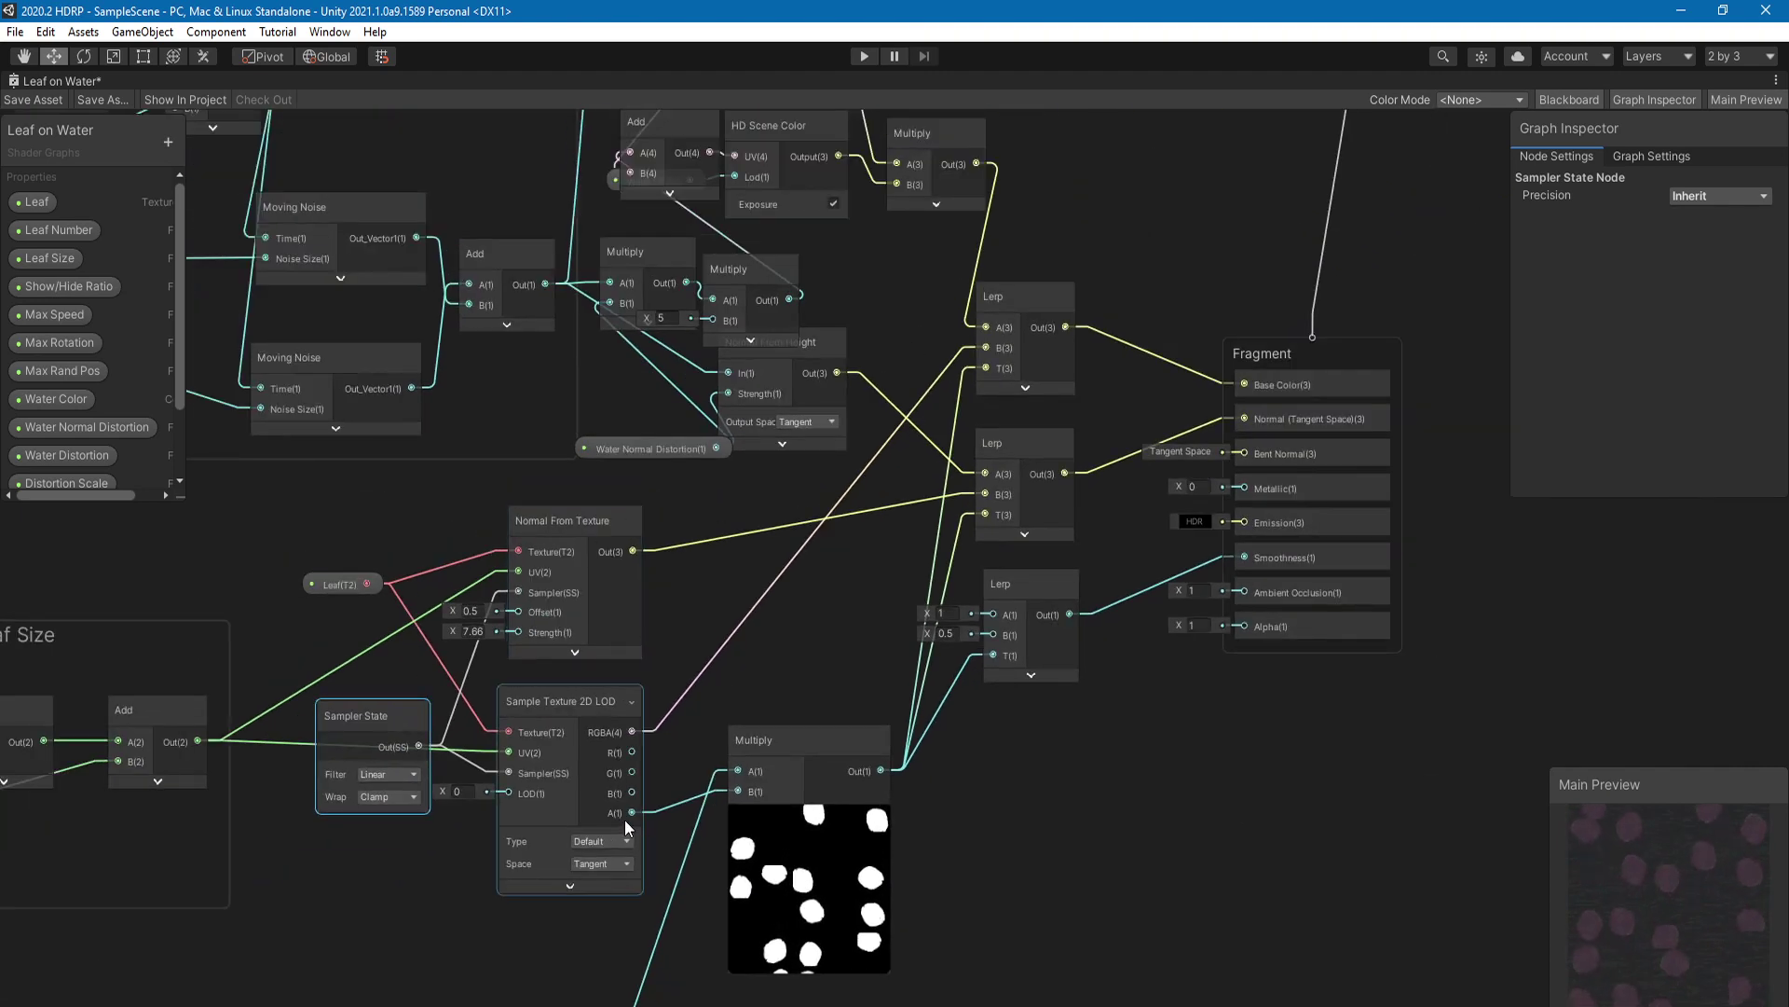
pyautogui.moveTo(625, 819); pyautogui.dragTo(643, 658, button='middle')
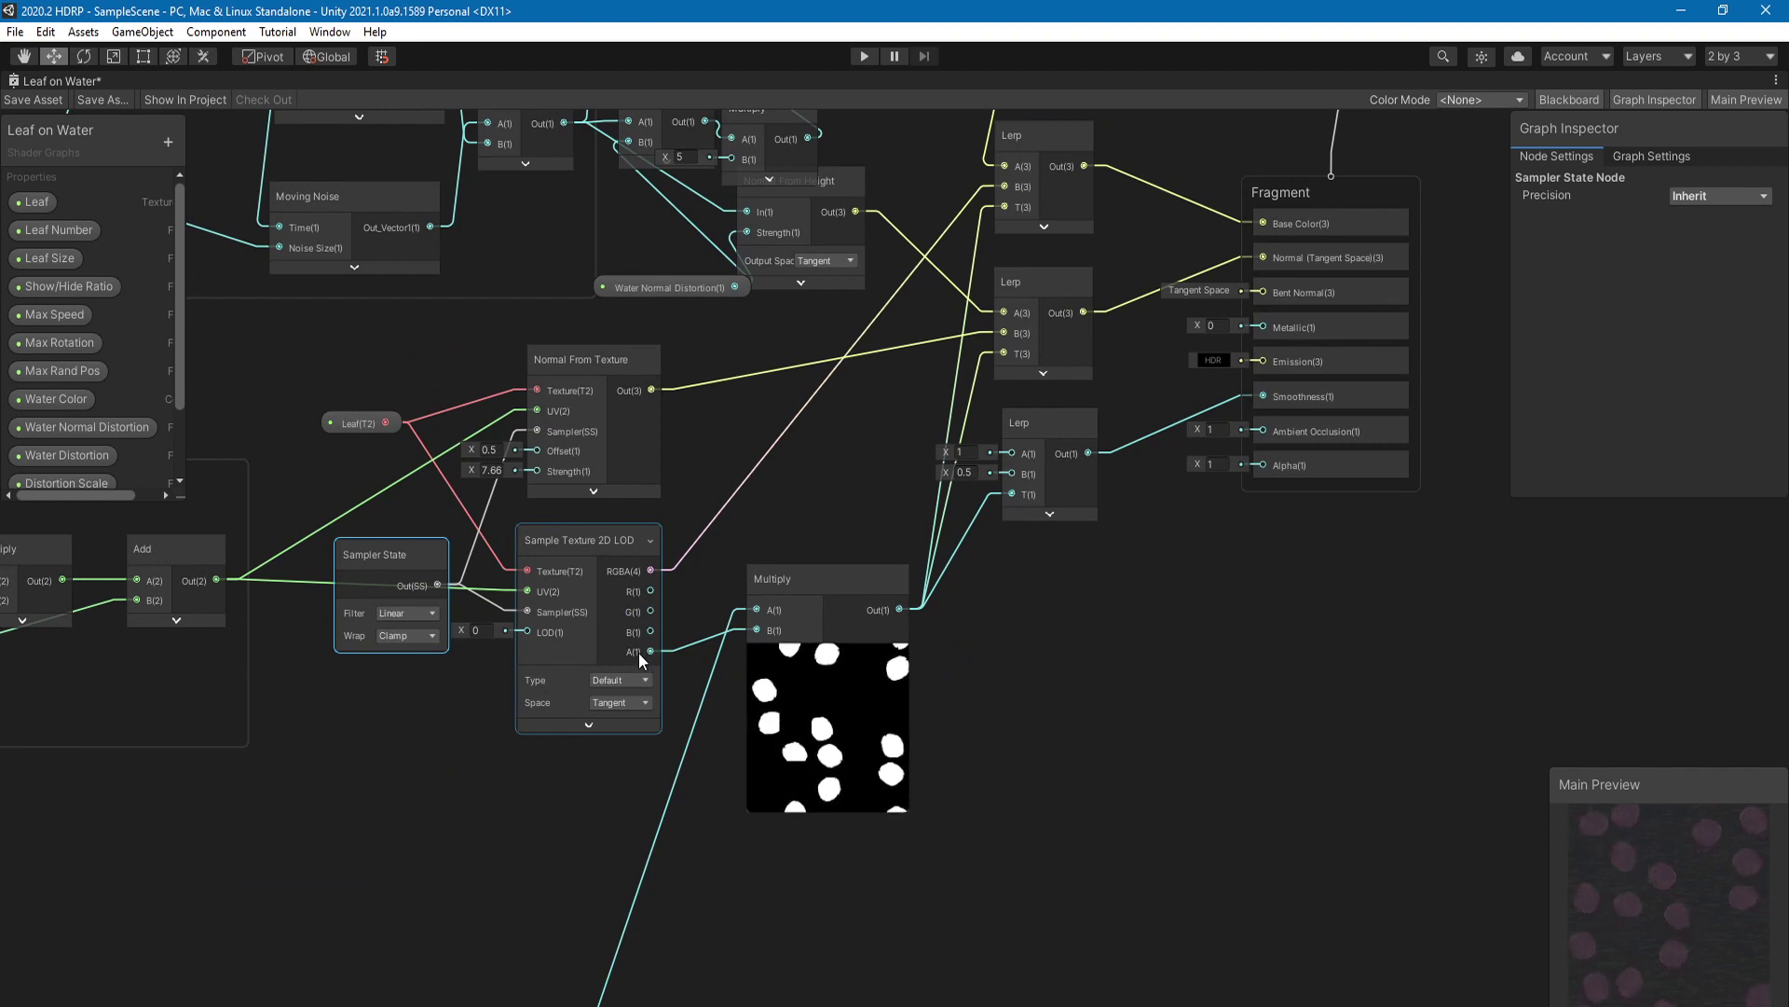
pyautogui.click(860, 679)
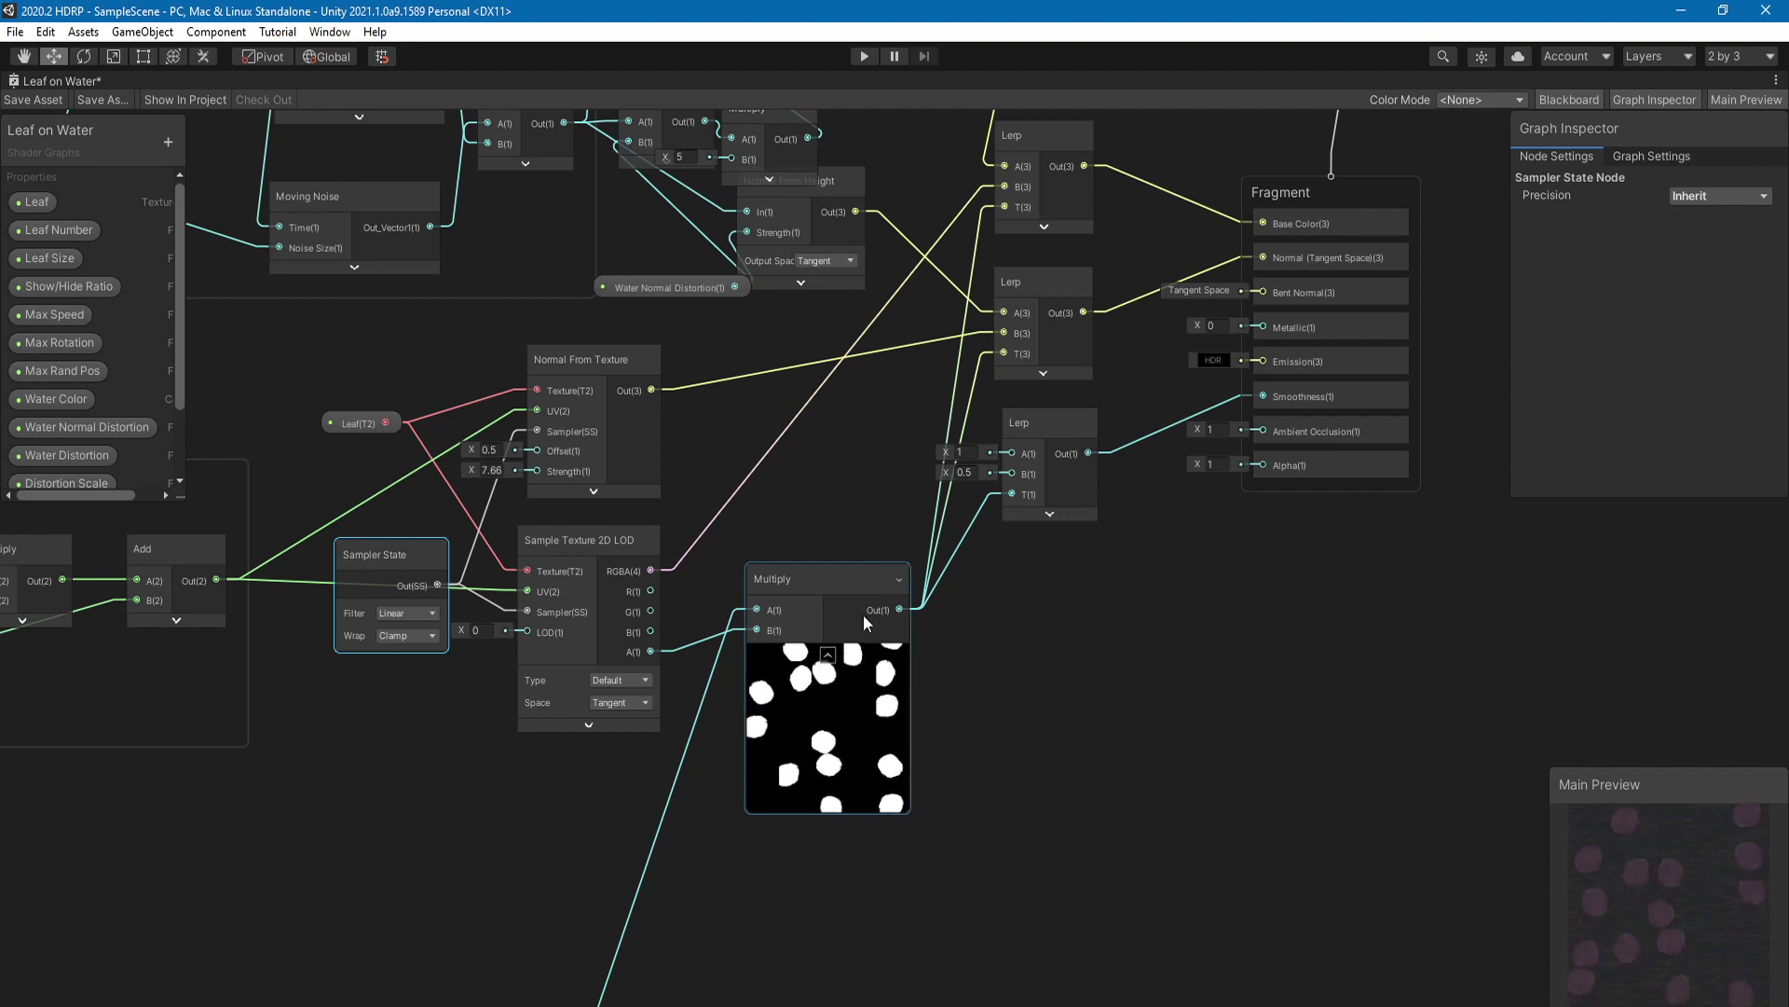
pyautogui.moveTo(846, 481); pyautogui.dragTo(873, 731, button='middle')
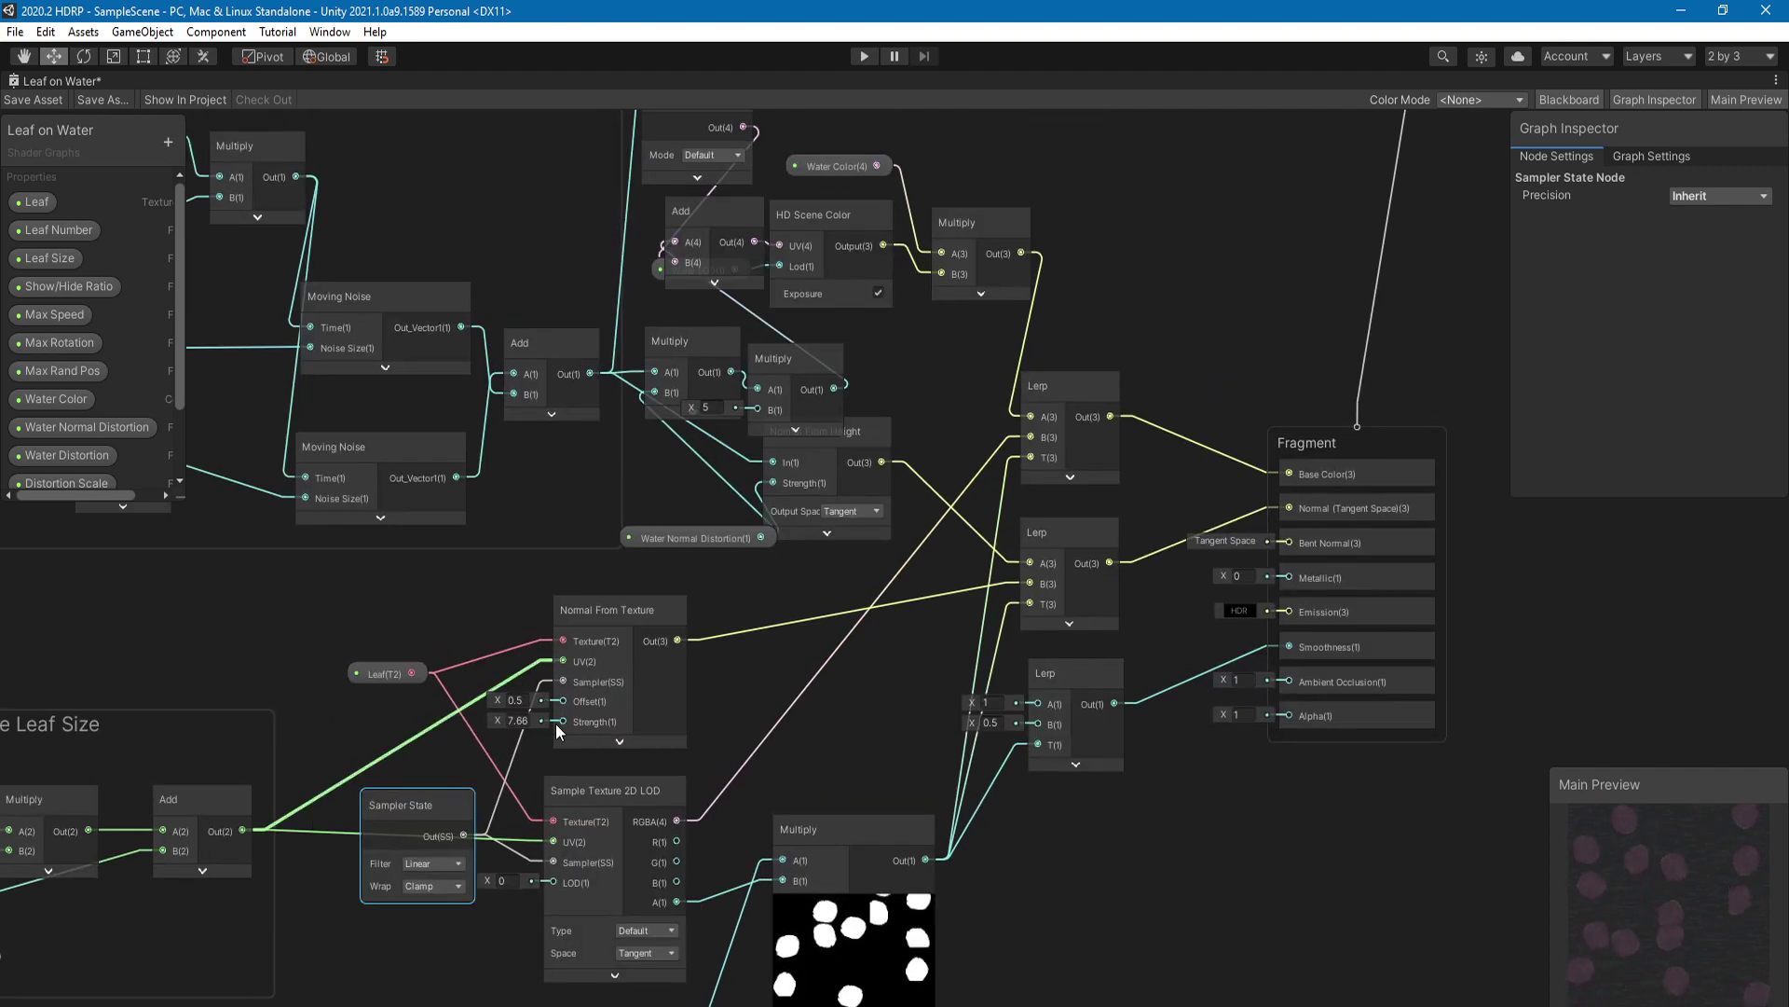
pyautogui.scroll(-3, 628, 466)
pyautogui.moveTo(578, 894); pyautogui.dragTo(1033, 590, button='middle')
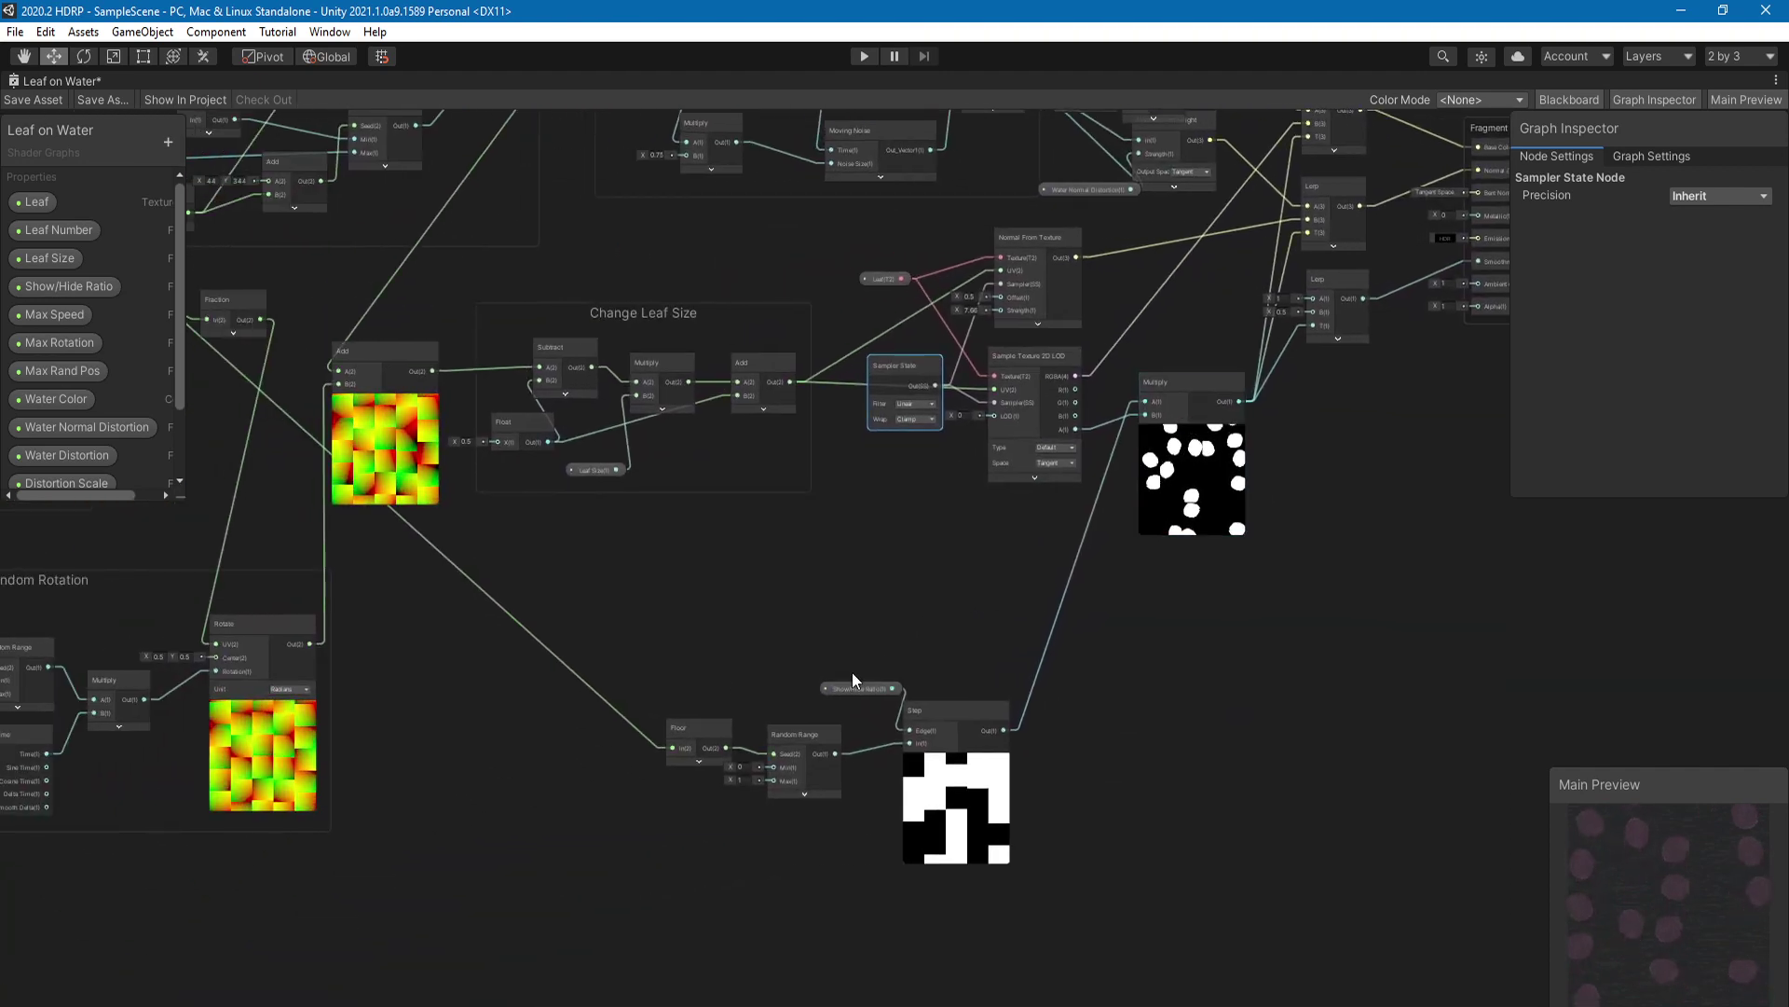
# Step: Frame the Floor, Random Range and Step chain and shift Random Range slightly right
pyautogui.moveTo(600, 674); pyautogui.dragTo(840, 688, button='middle')
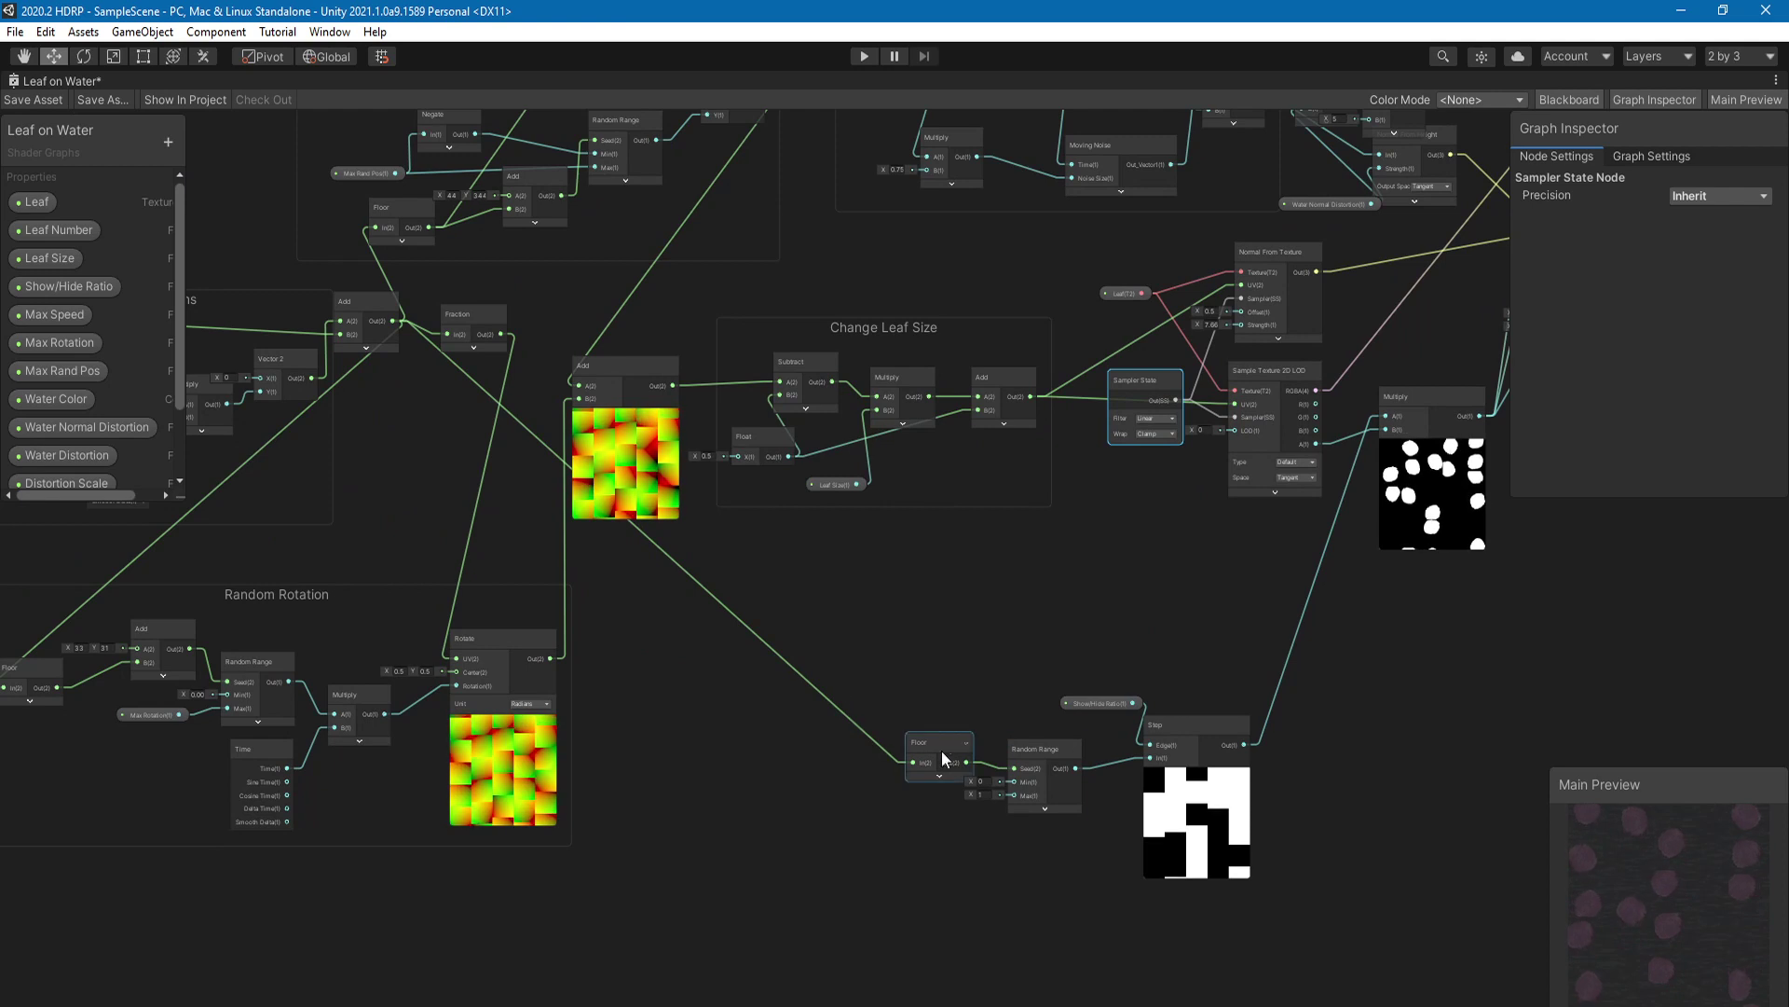
pyautogui.moveTo(402, 504)
pyautogui.mouseDown(button='middle')
pyautogui.moveTo(449, 616)
pyautogui.moveTo(419, 532)
pyautogui.mouseUp(button='middle')
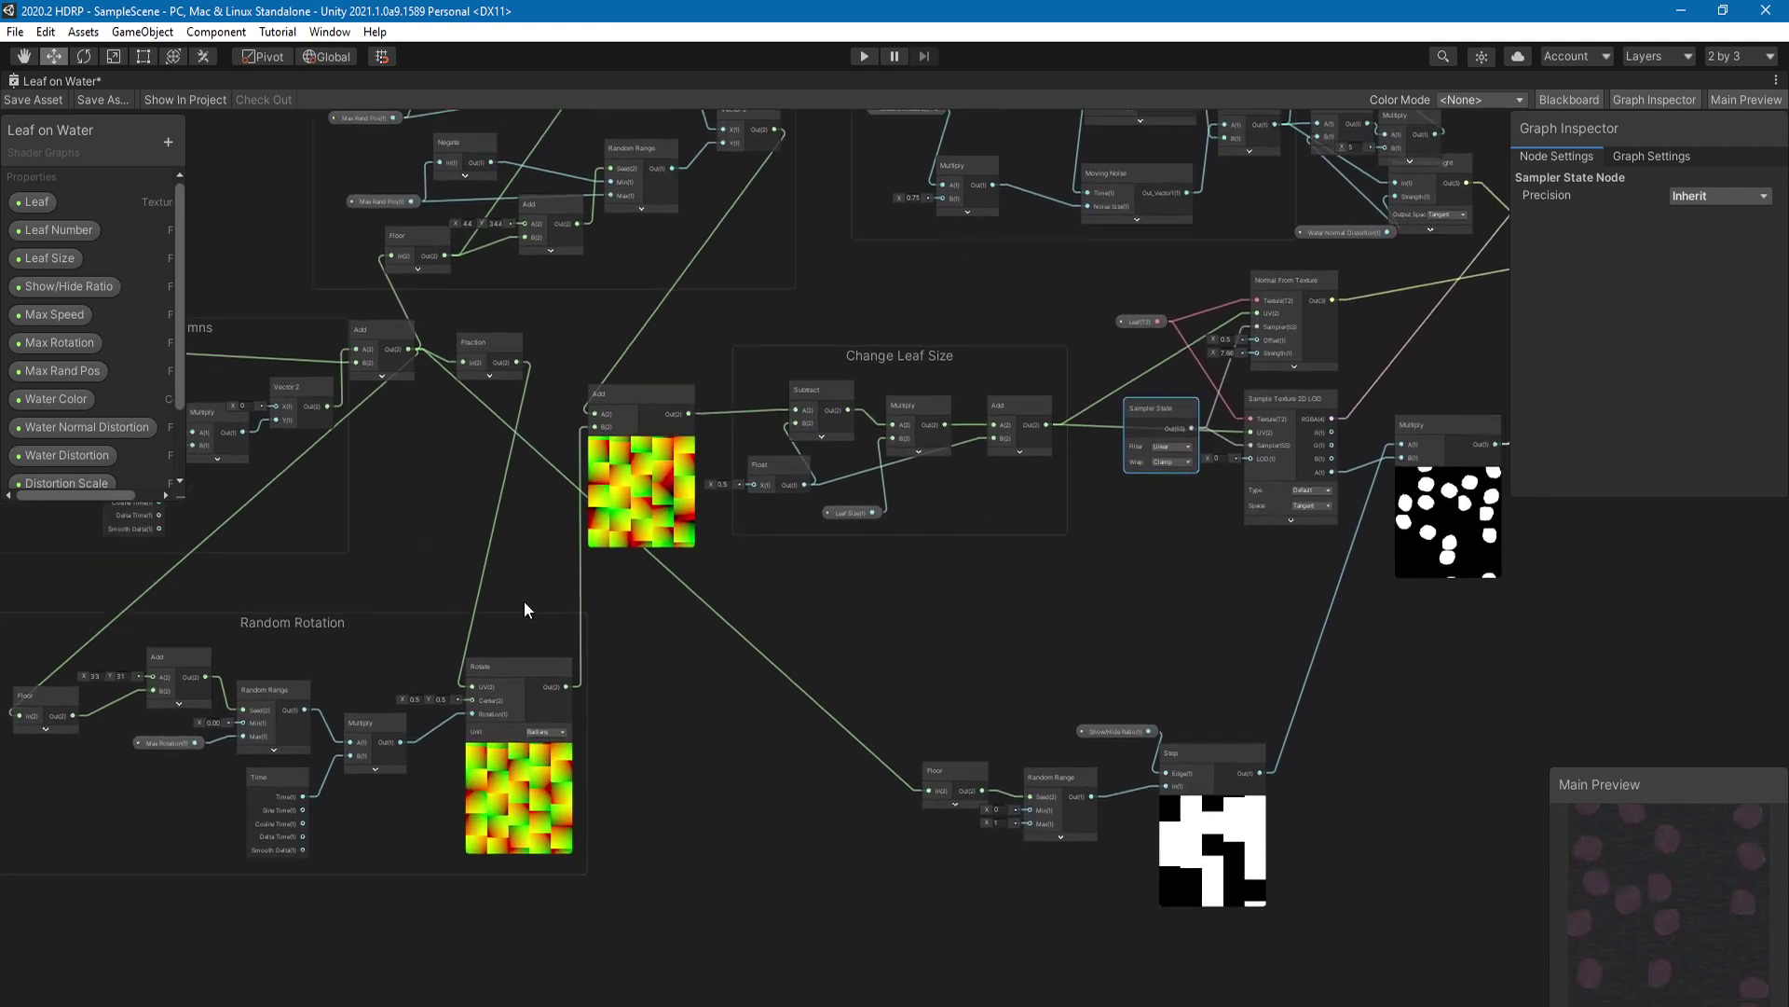
pyautogui.click(1103, 729)
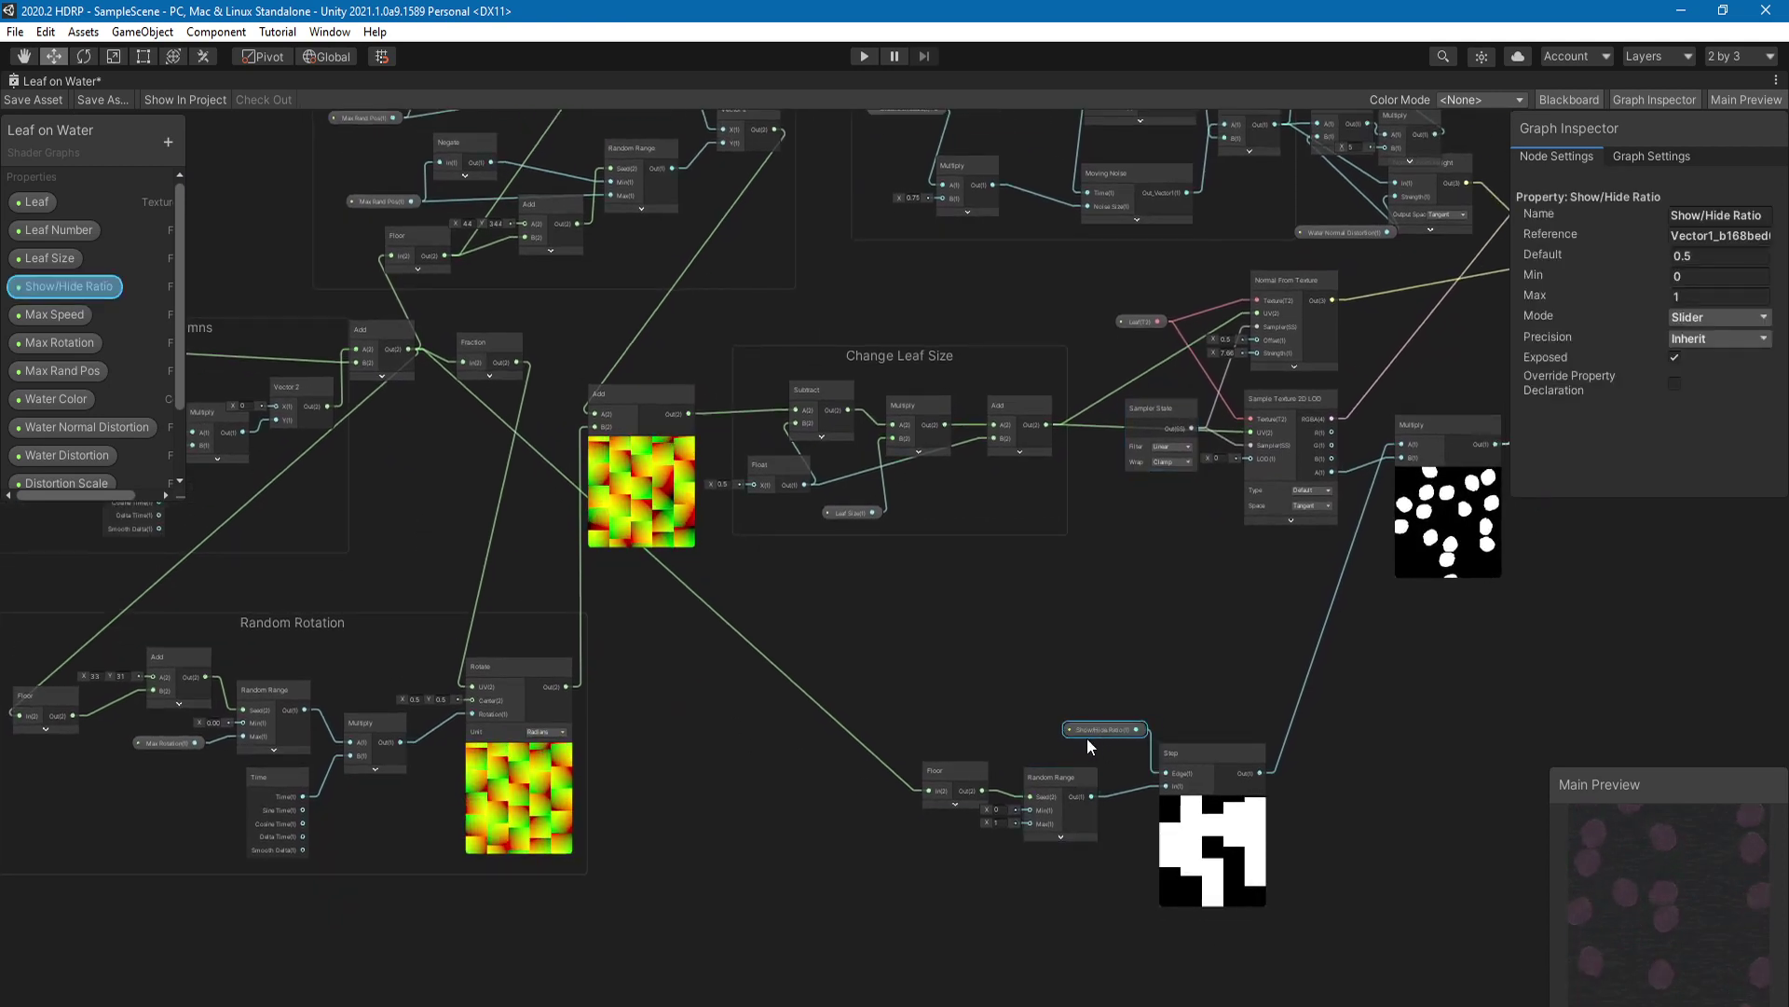
pyautogui.scroll(3, 423, 486)
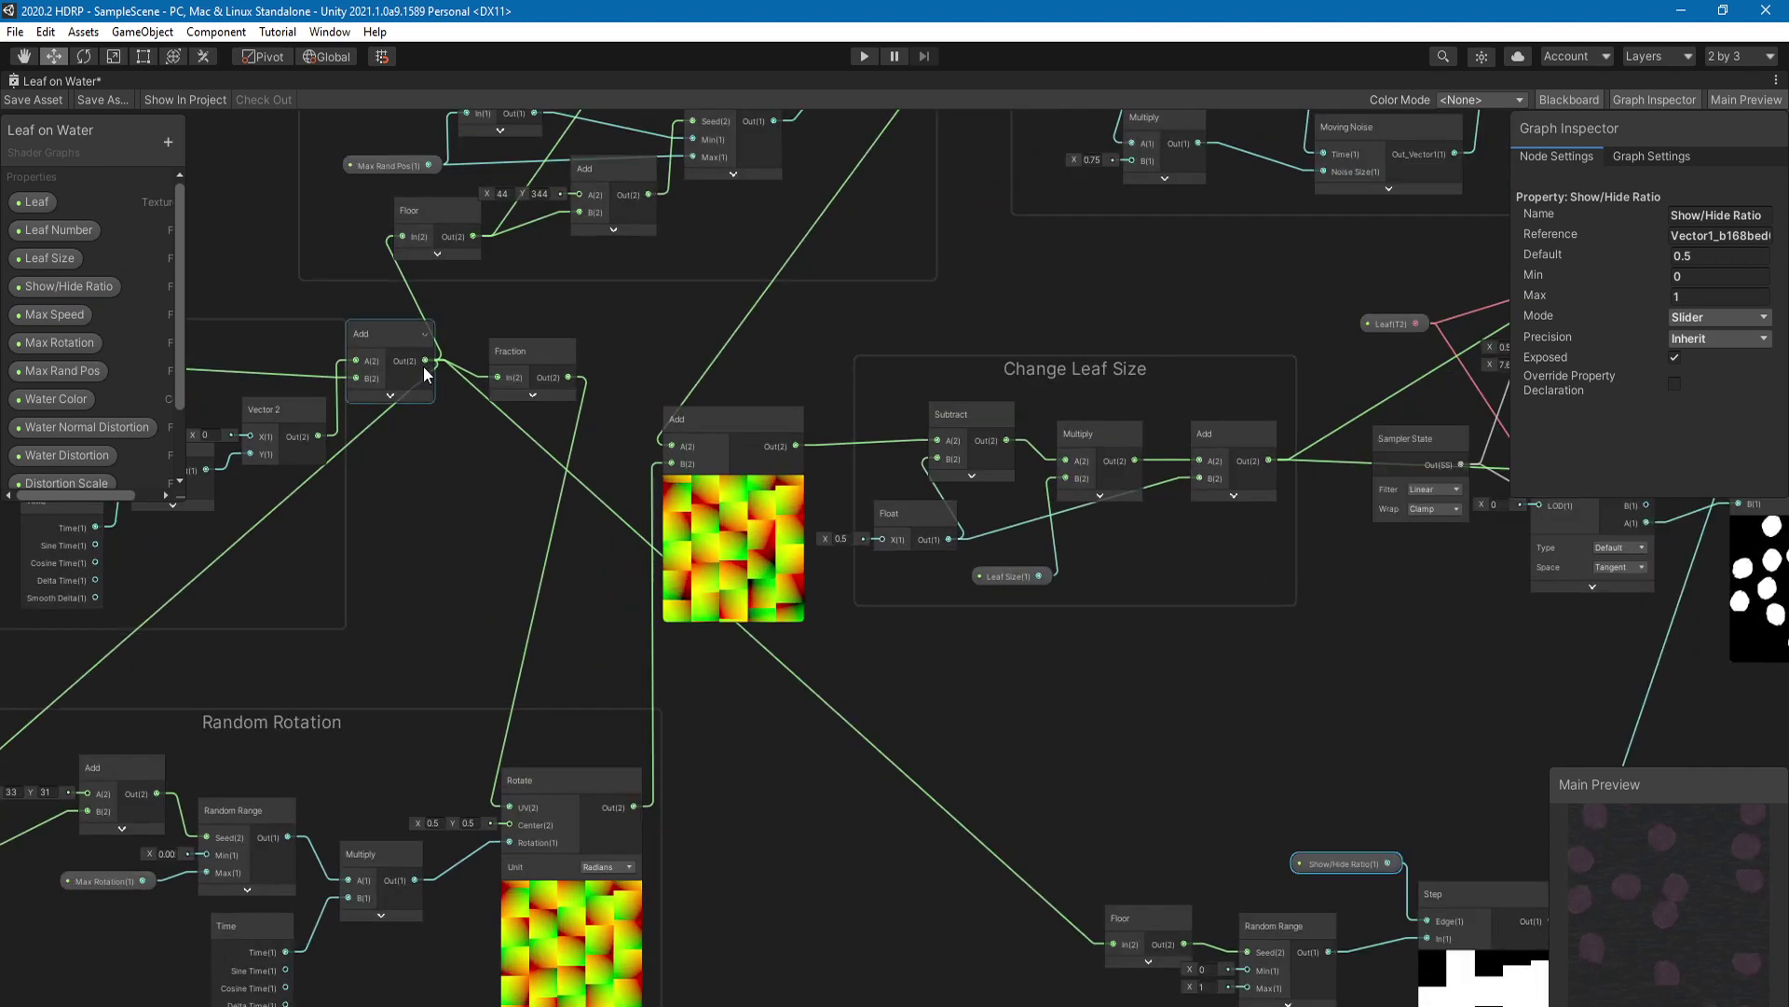
pyautogui.scroll(3, 423, 362)
pyautogui.moveTo(646, 657); pyautogui.dragTo(507, 485, button='middle')
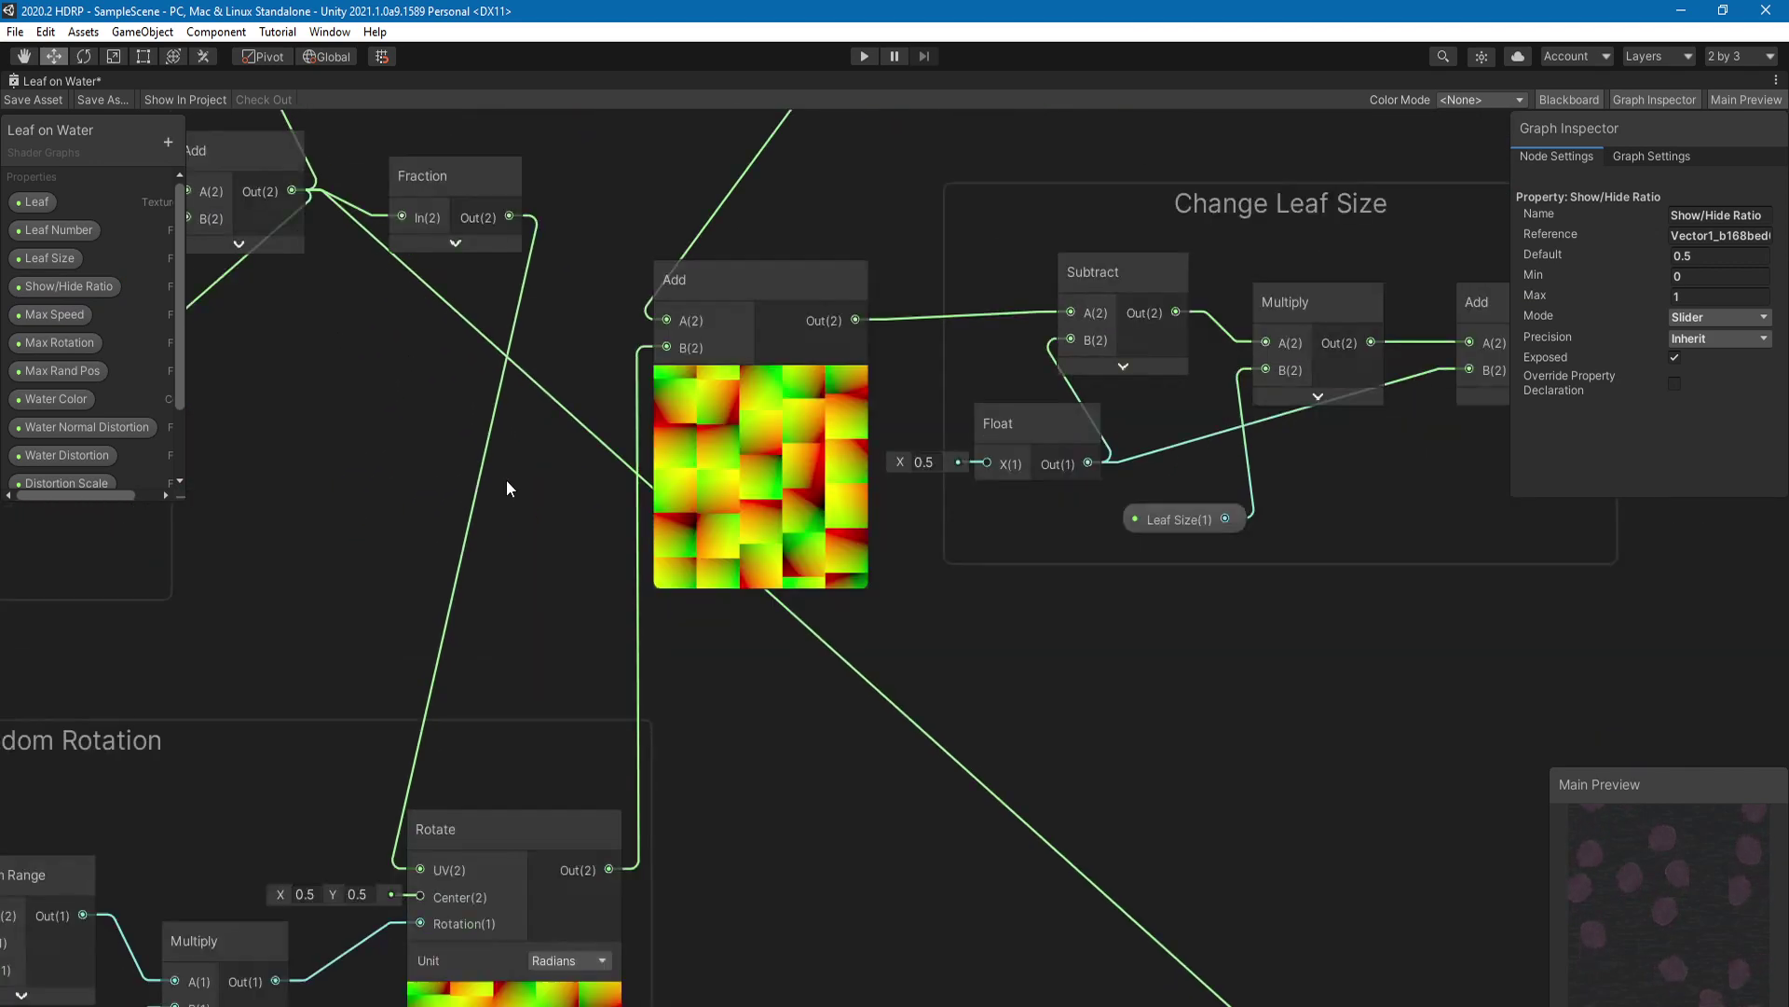
pyautogui.moveTo(345, 308); pyautogui.dragTo(270, 211, button='middle')
pyautogui.moveTo(1221, 904); pyautogui.dragTo(589, 622, button='middle')
pyautogui.moveTo(712, 620); pyautogui.dragTo(737, 620)
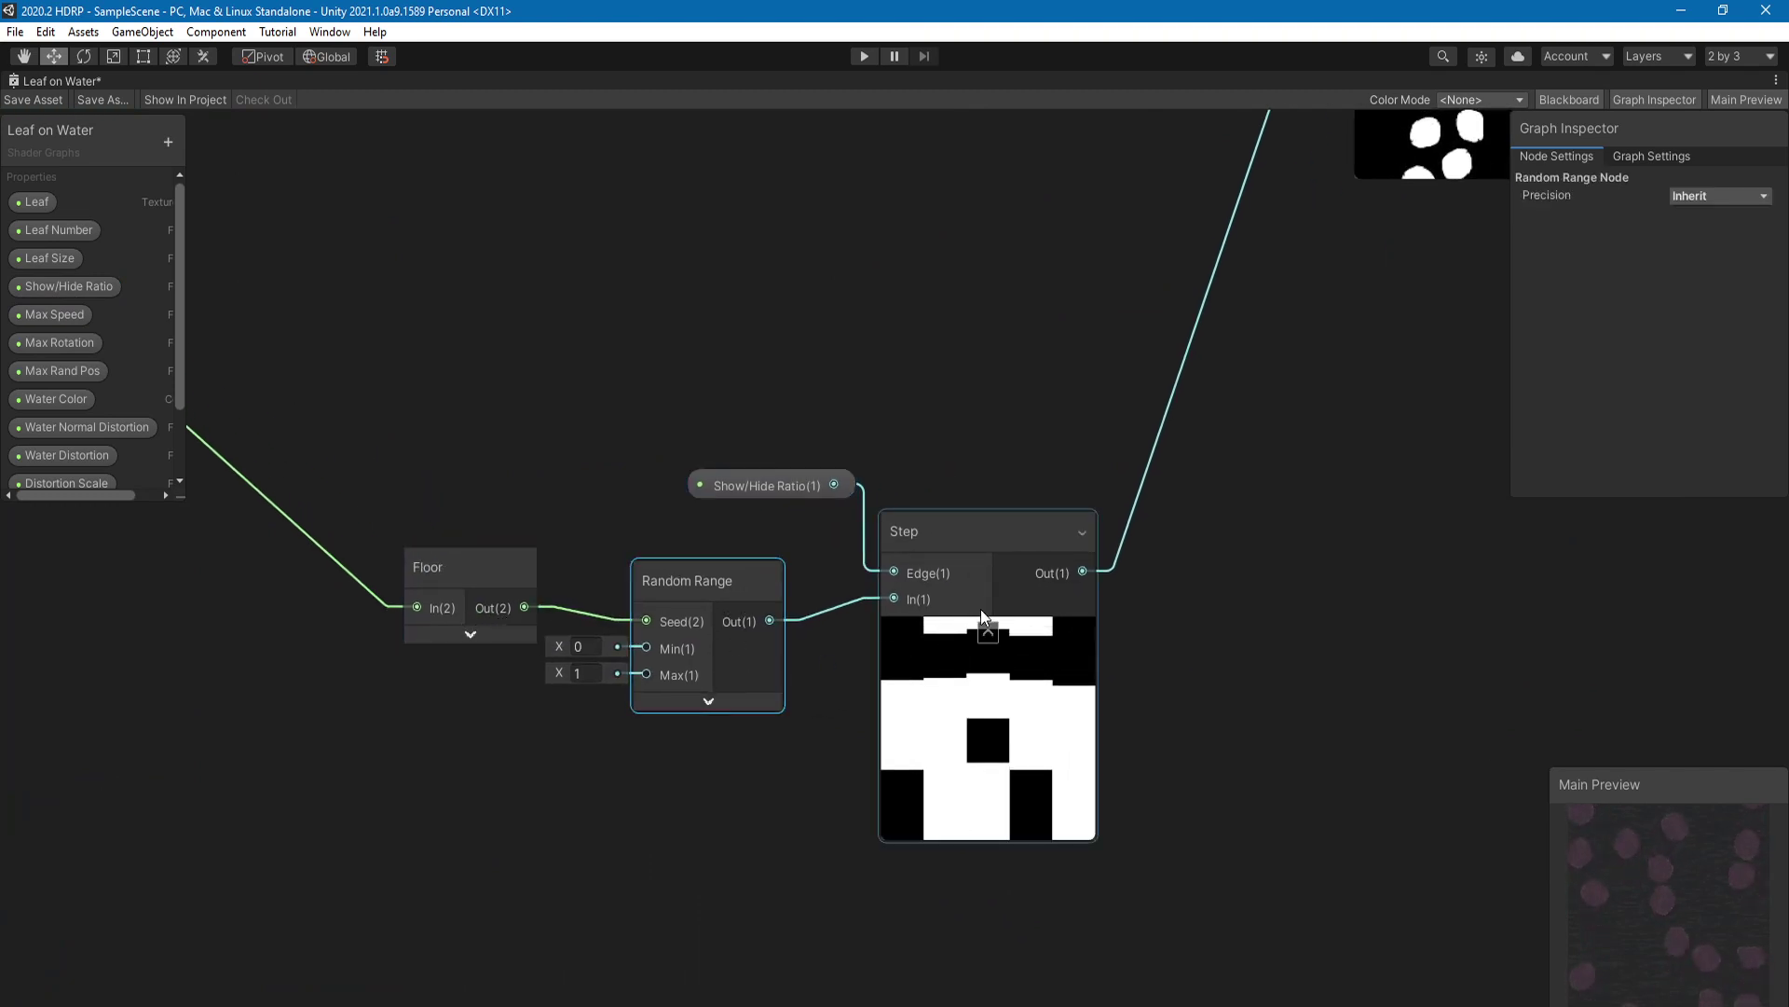
# Step: Move the Show/Hide Ratio node left in two small moves, above Random Range and Step
pyautogui.moveTo(980, 607); pyautogui.dragTo(910, 683, button='middle')
pyautogui.click(892, 604)
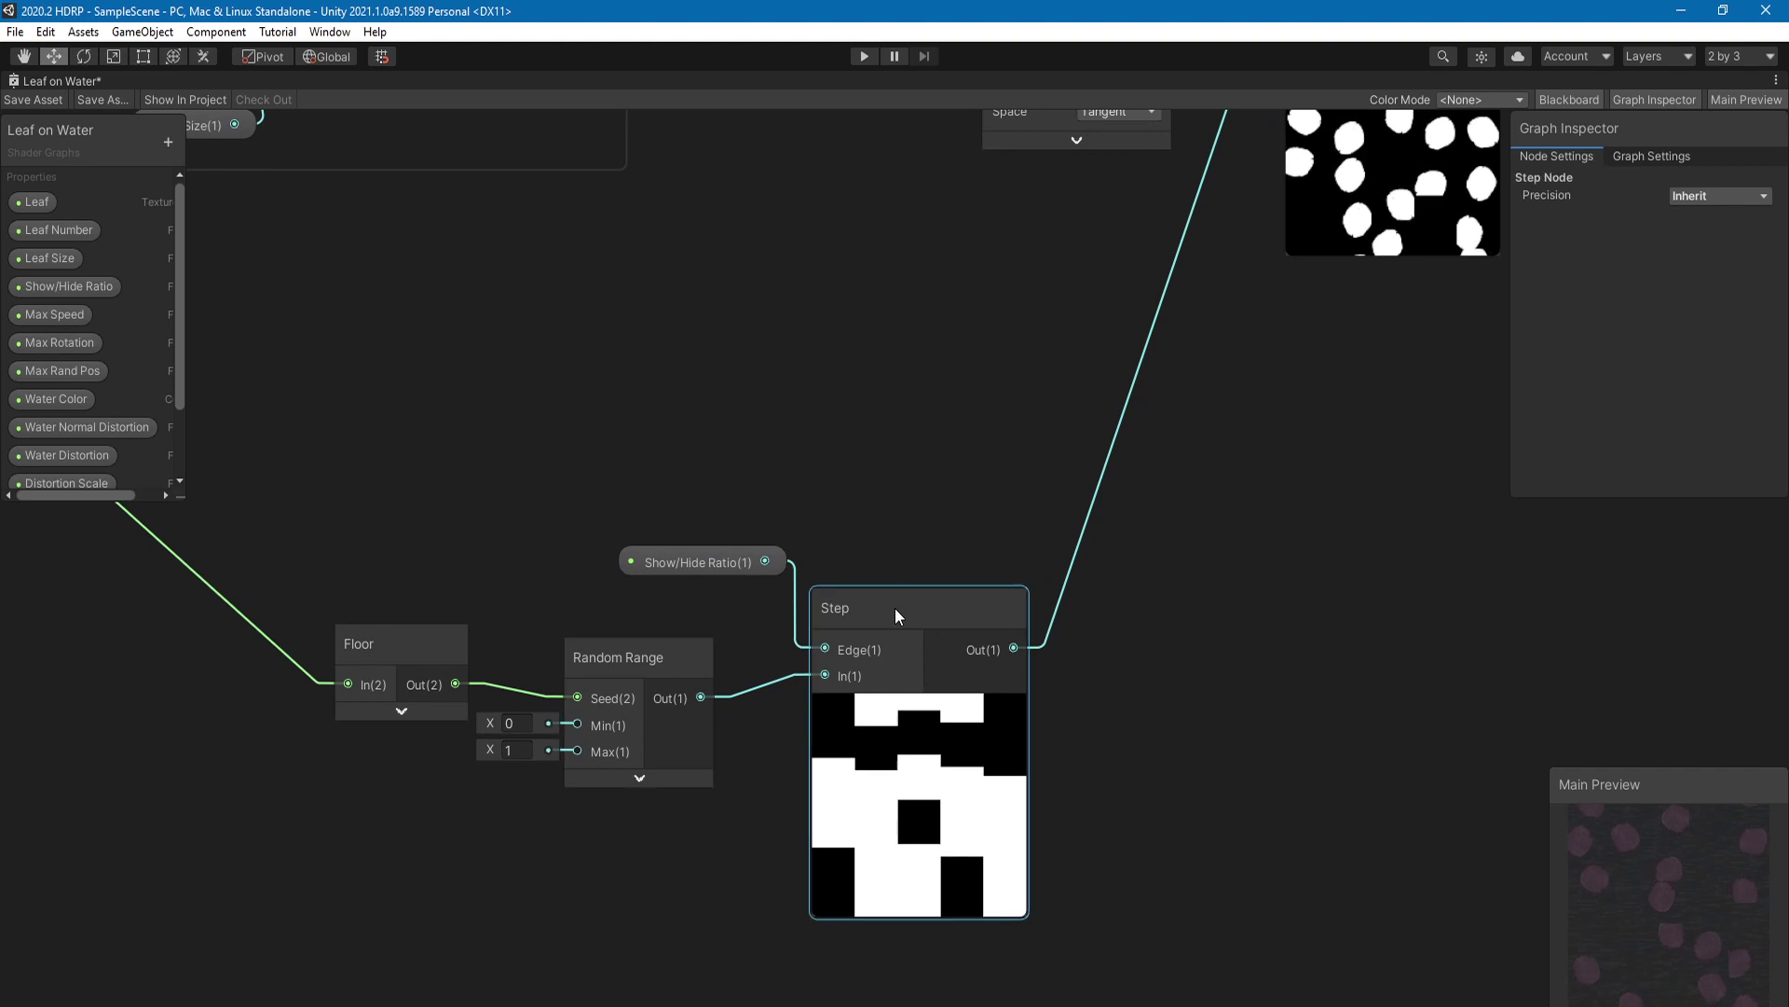
pyautogui.moveTo(693, 564); pyautogui.dragTo(683, 563)
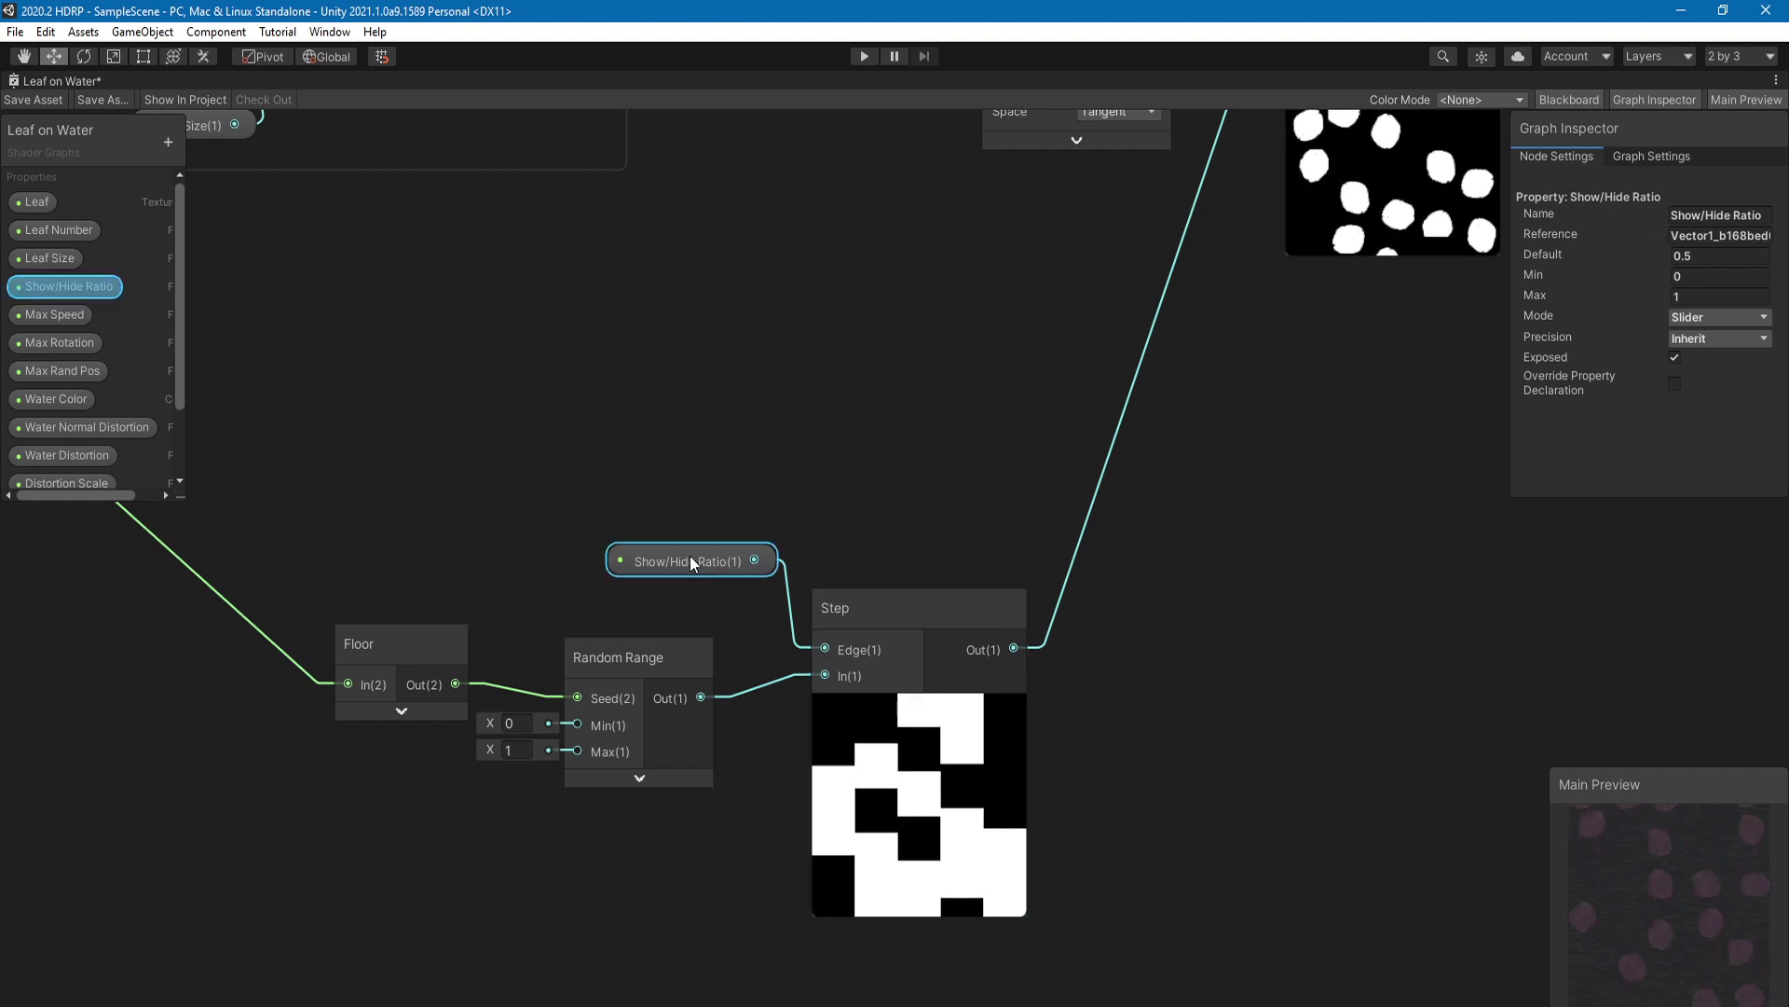
pyautogui.moveTo(689, 555); pyautogui.dragTo(656, 552)
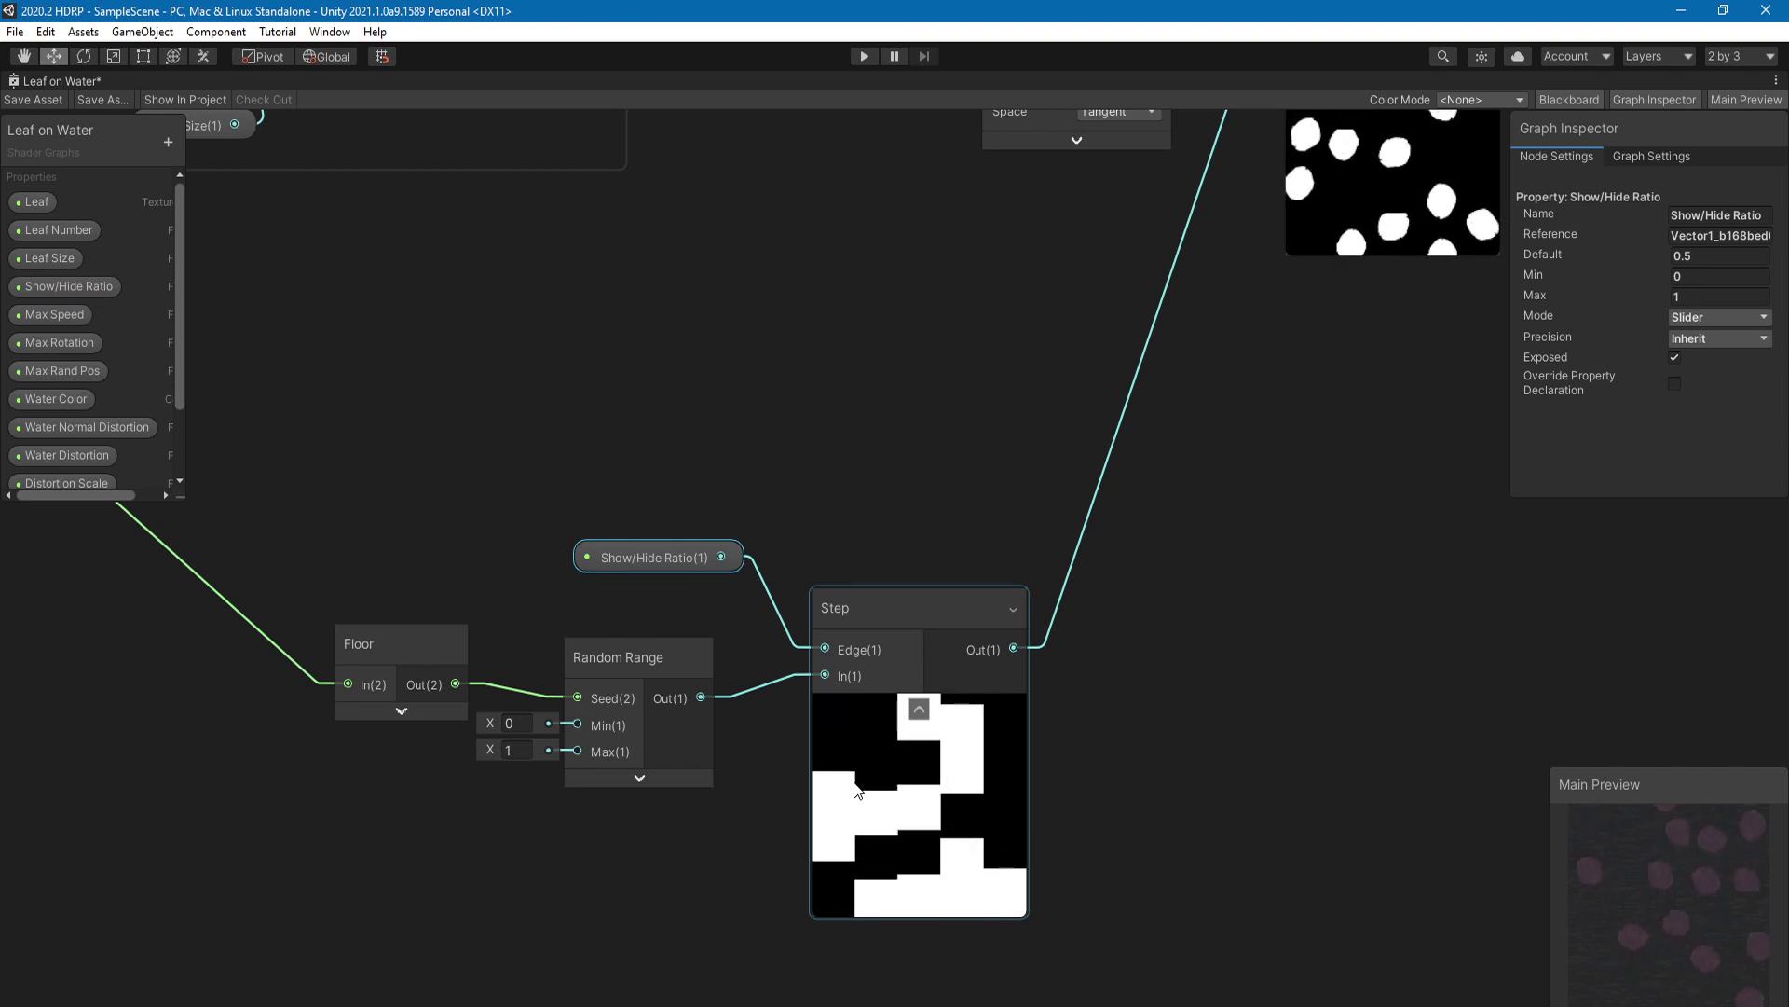
pyautogui.scroll(-2, 902, 663)
pyautogui.moveTo(902, 663); pyautogui.dragTo(649, 908, button='middle')
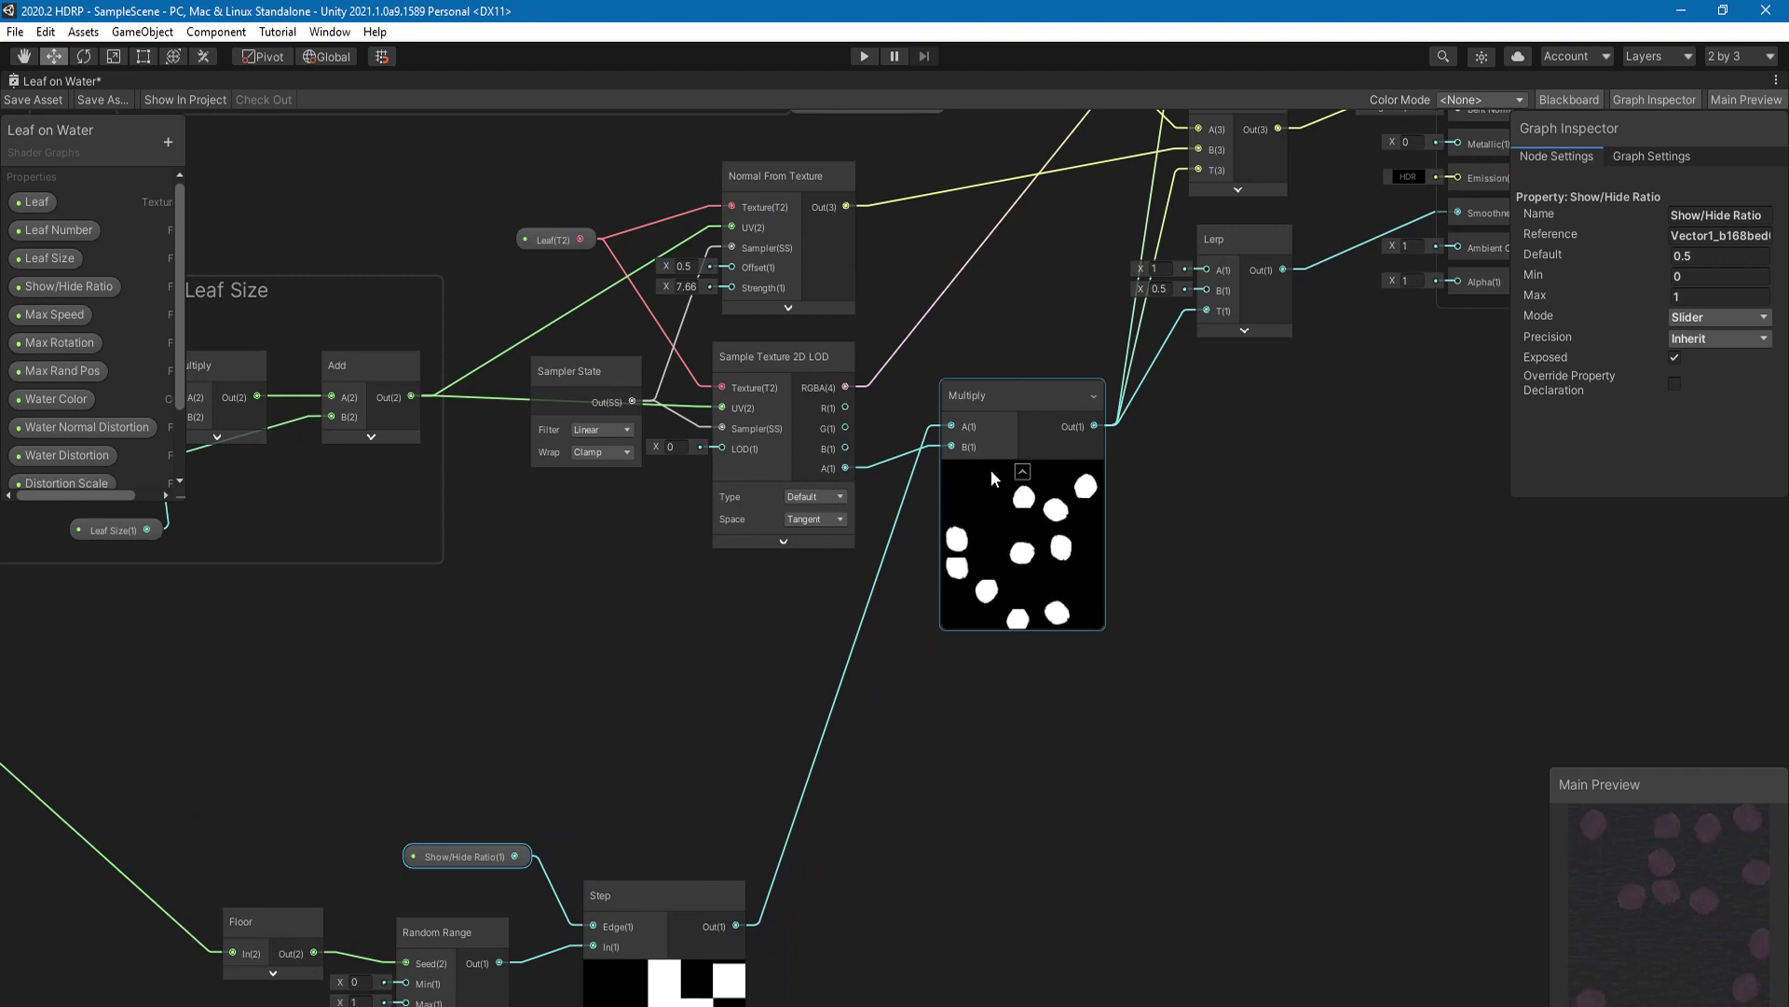
pyautogui.moveTo(993, 550); pyautogui.dragTo(824, 692, button='middle')
pyautogui.moveTo(1000, 353); pyautogui.dragTo(1009, 343, button='middle')
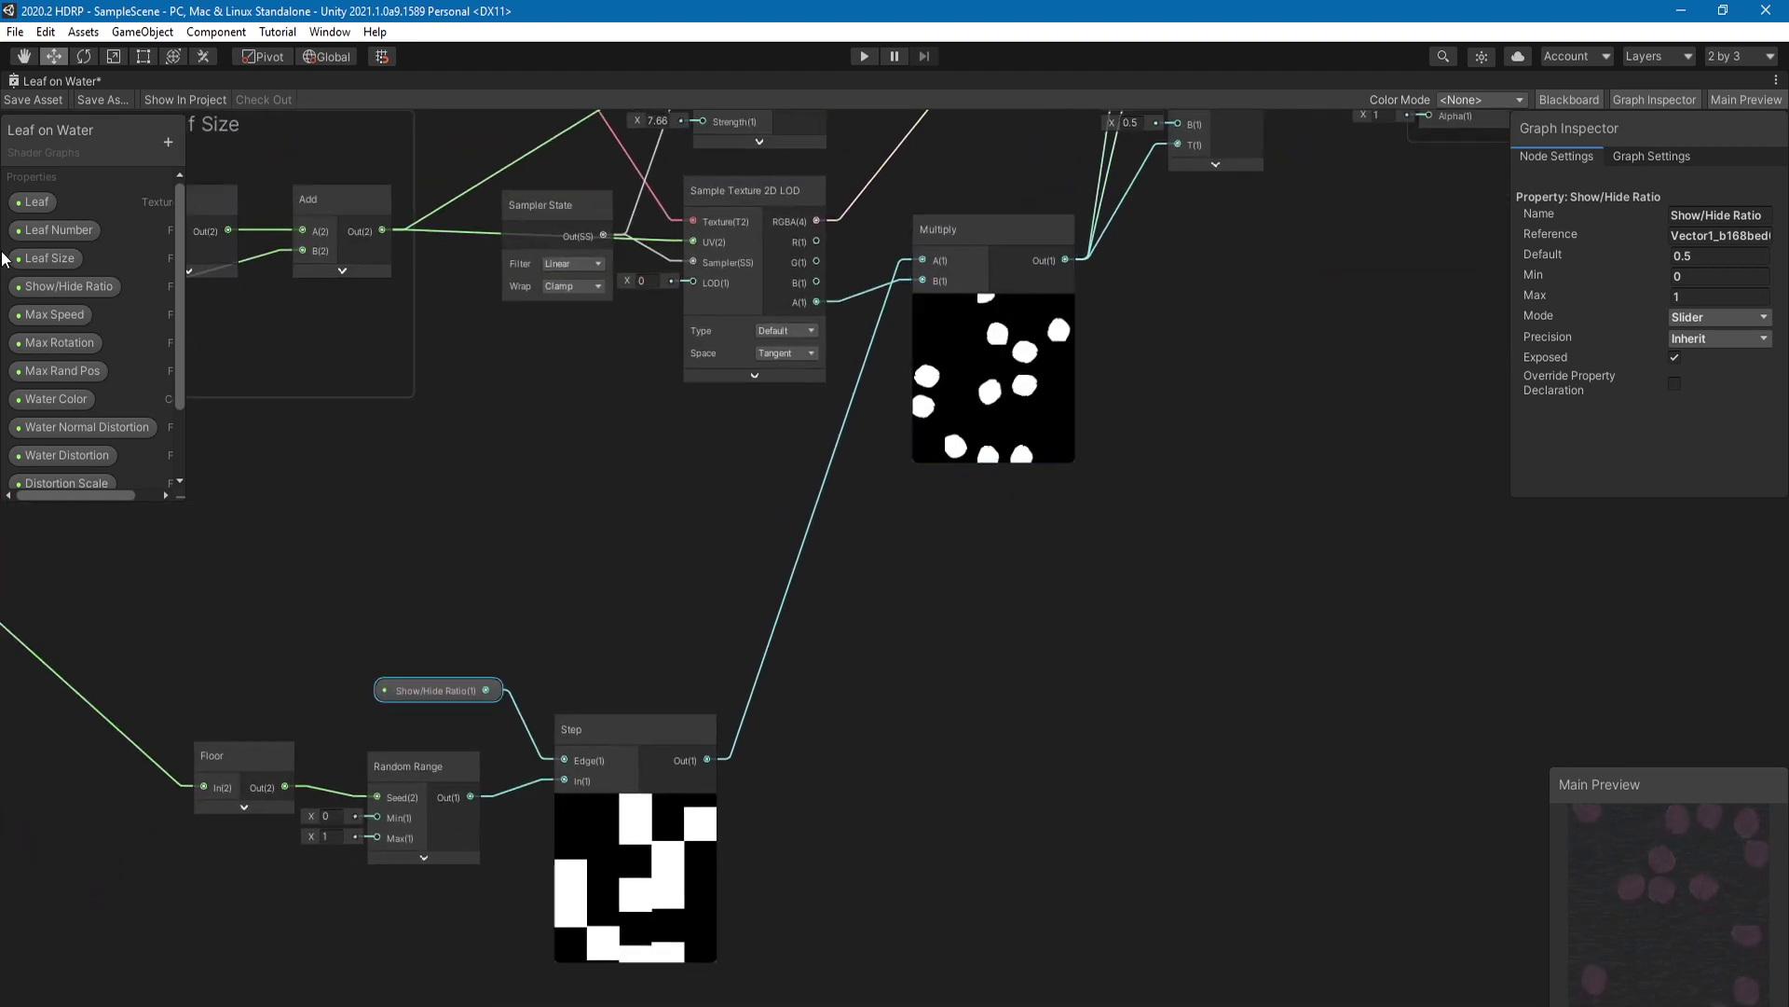
# Step: Test the Show/Hide Ratio default at 1 and 0, then set it back to 0.5
pyautogui.click(65, 287)
pyautogui.click(1669, 256)
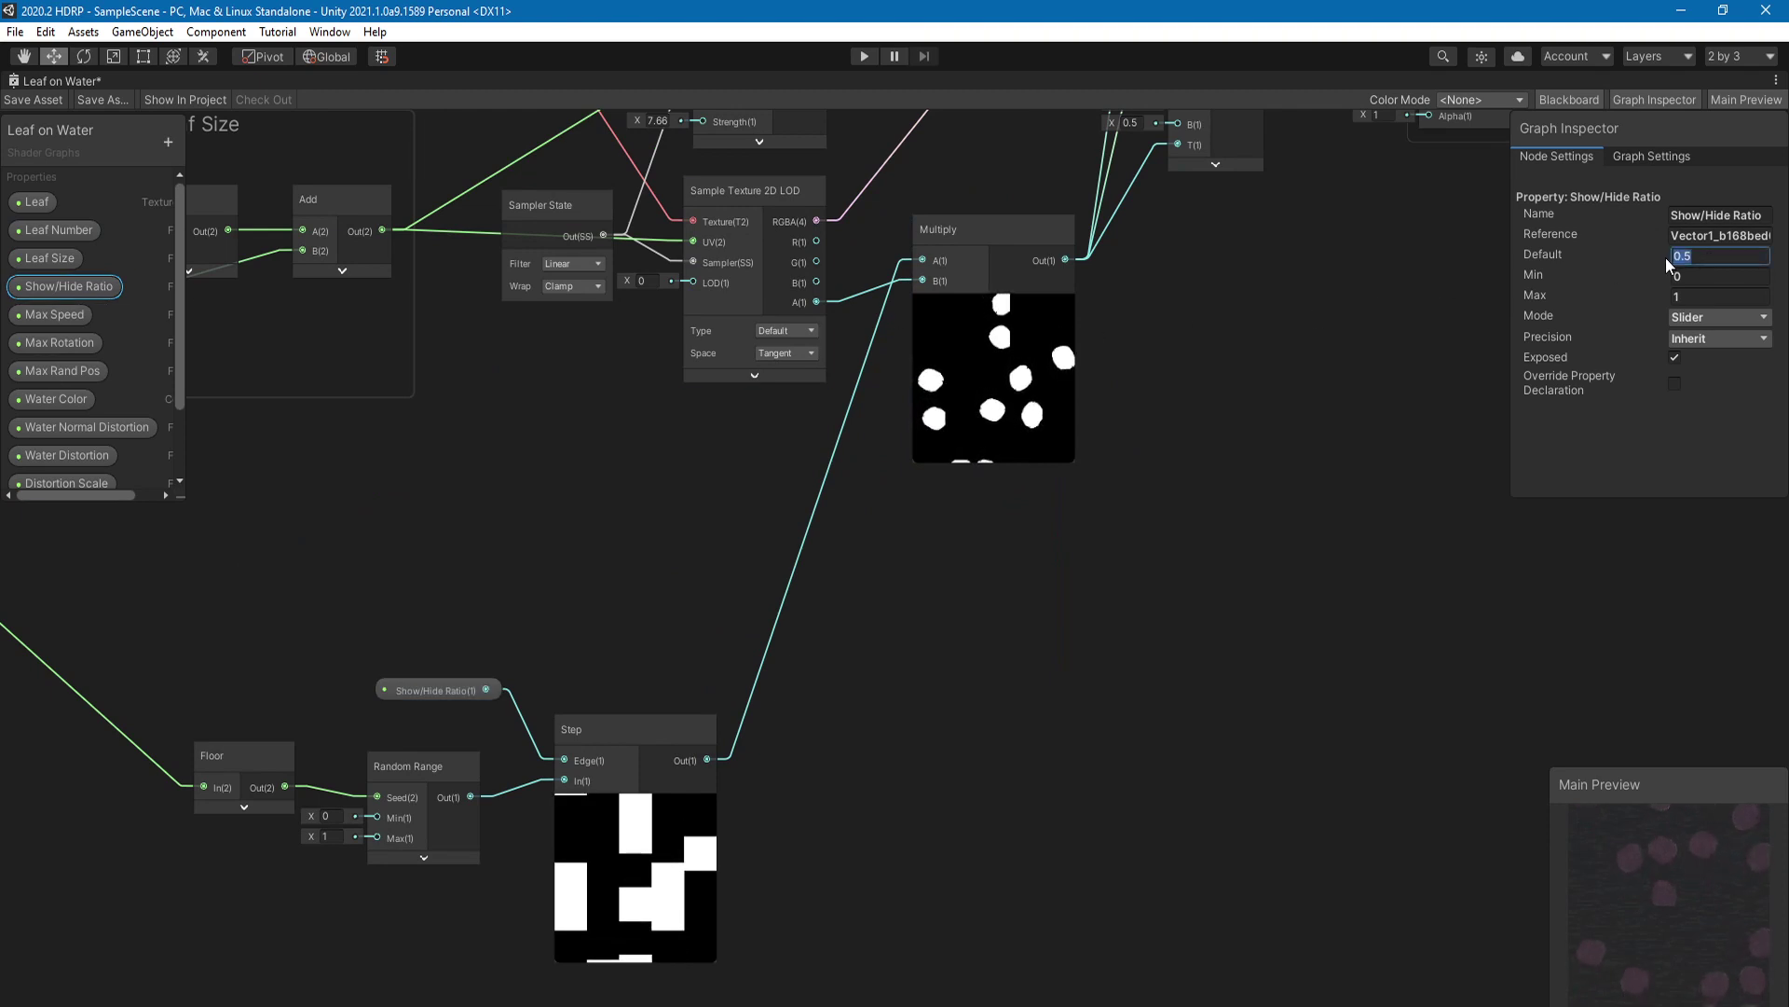
pyautogui.write('1')
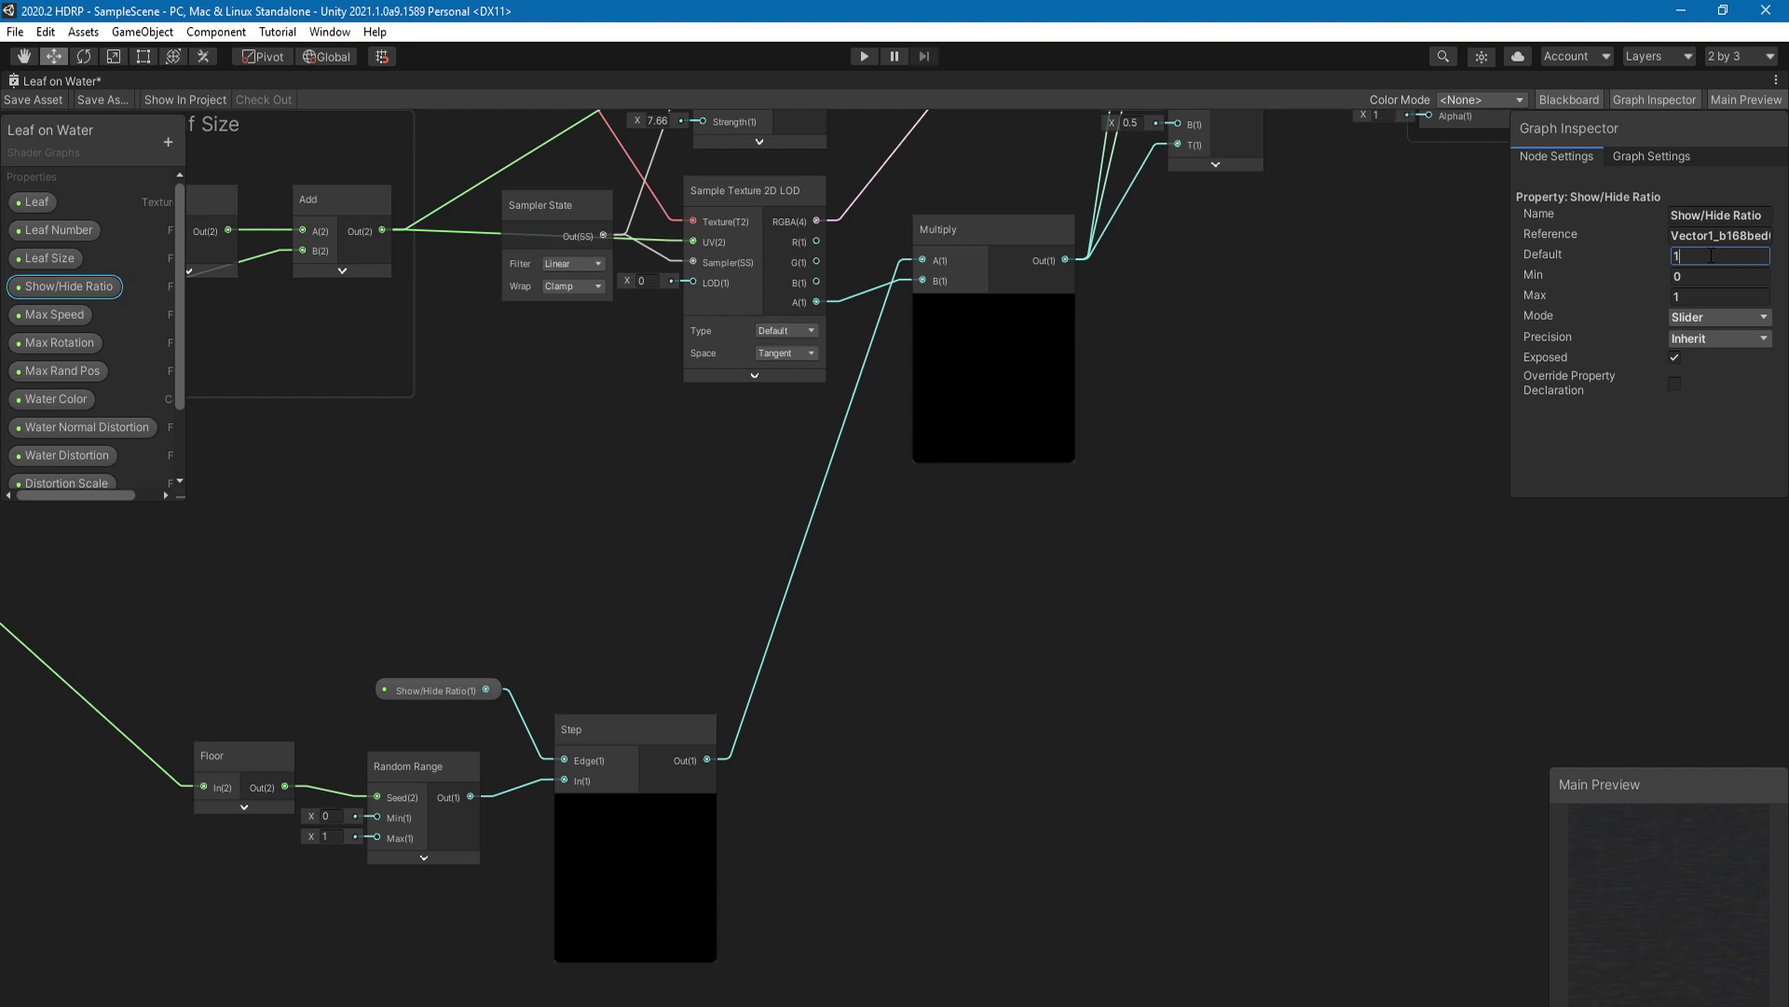
pyautogui.write('0')
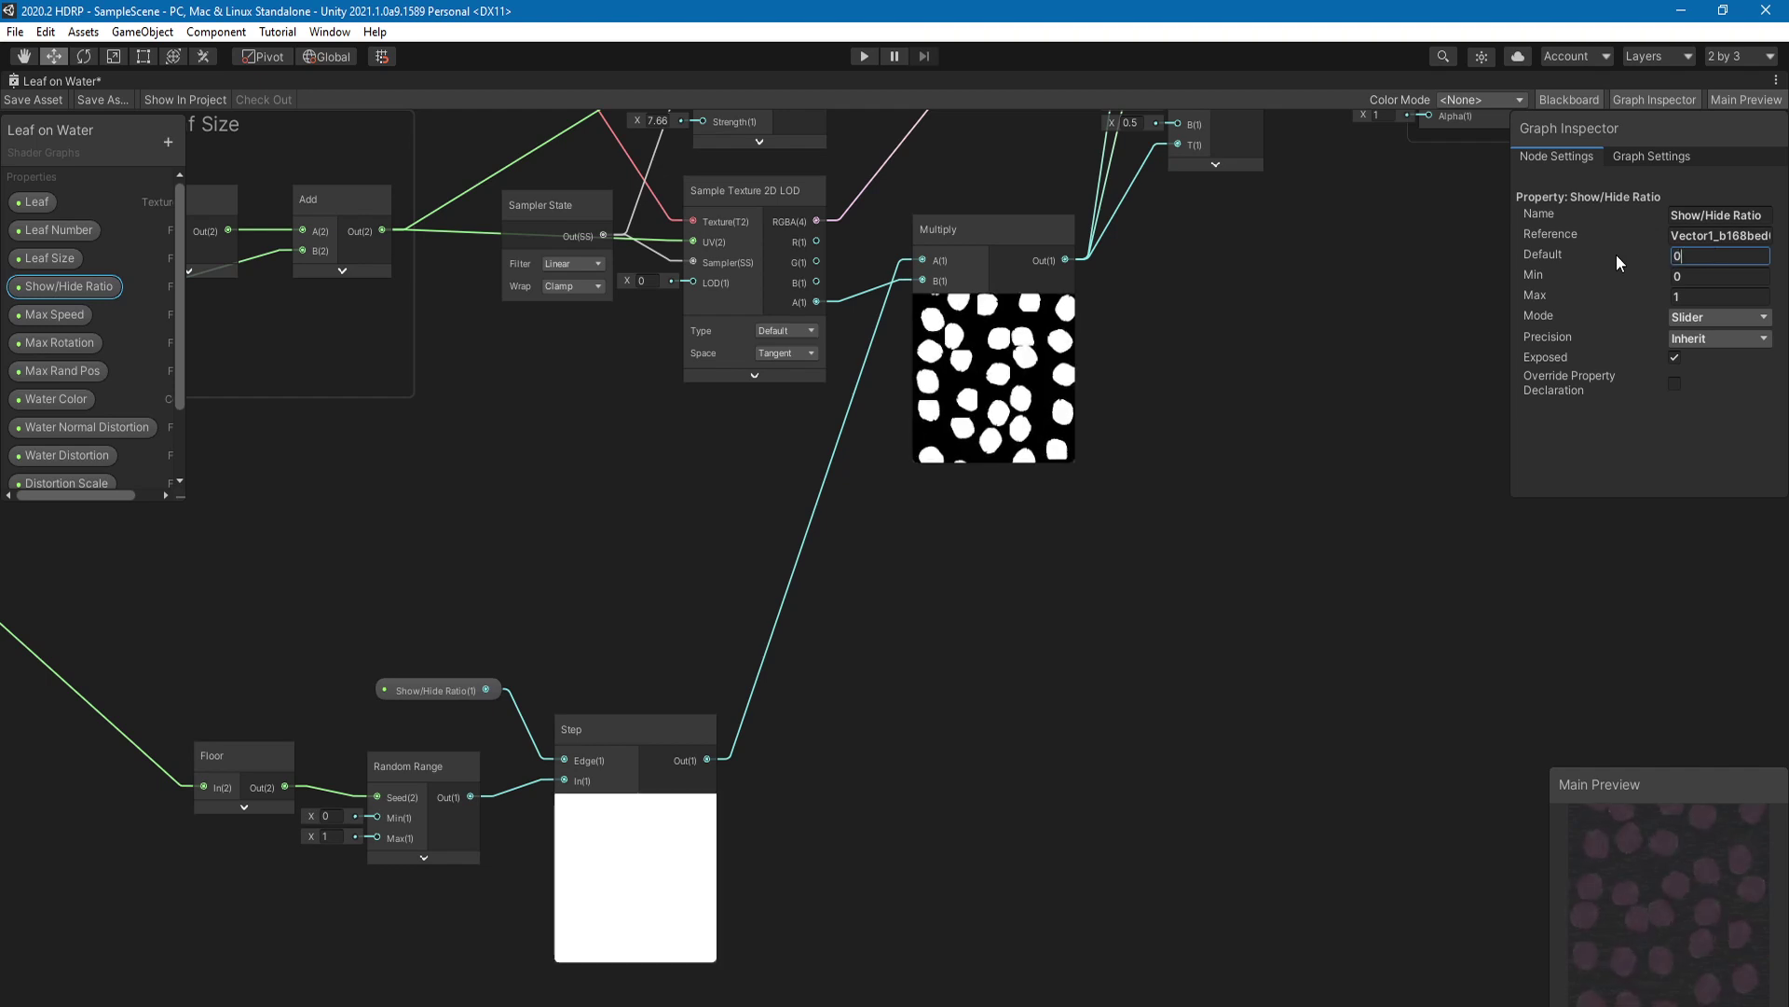
pyautogui.write('.5')
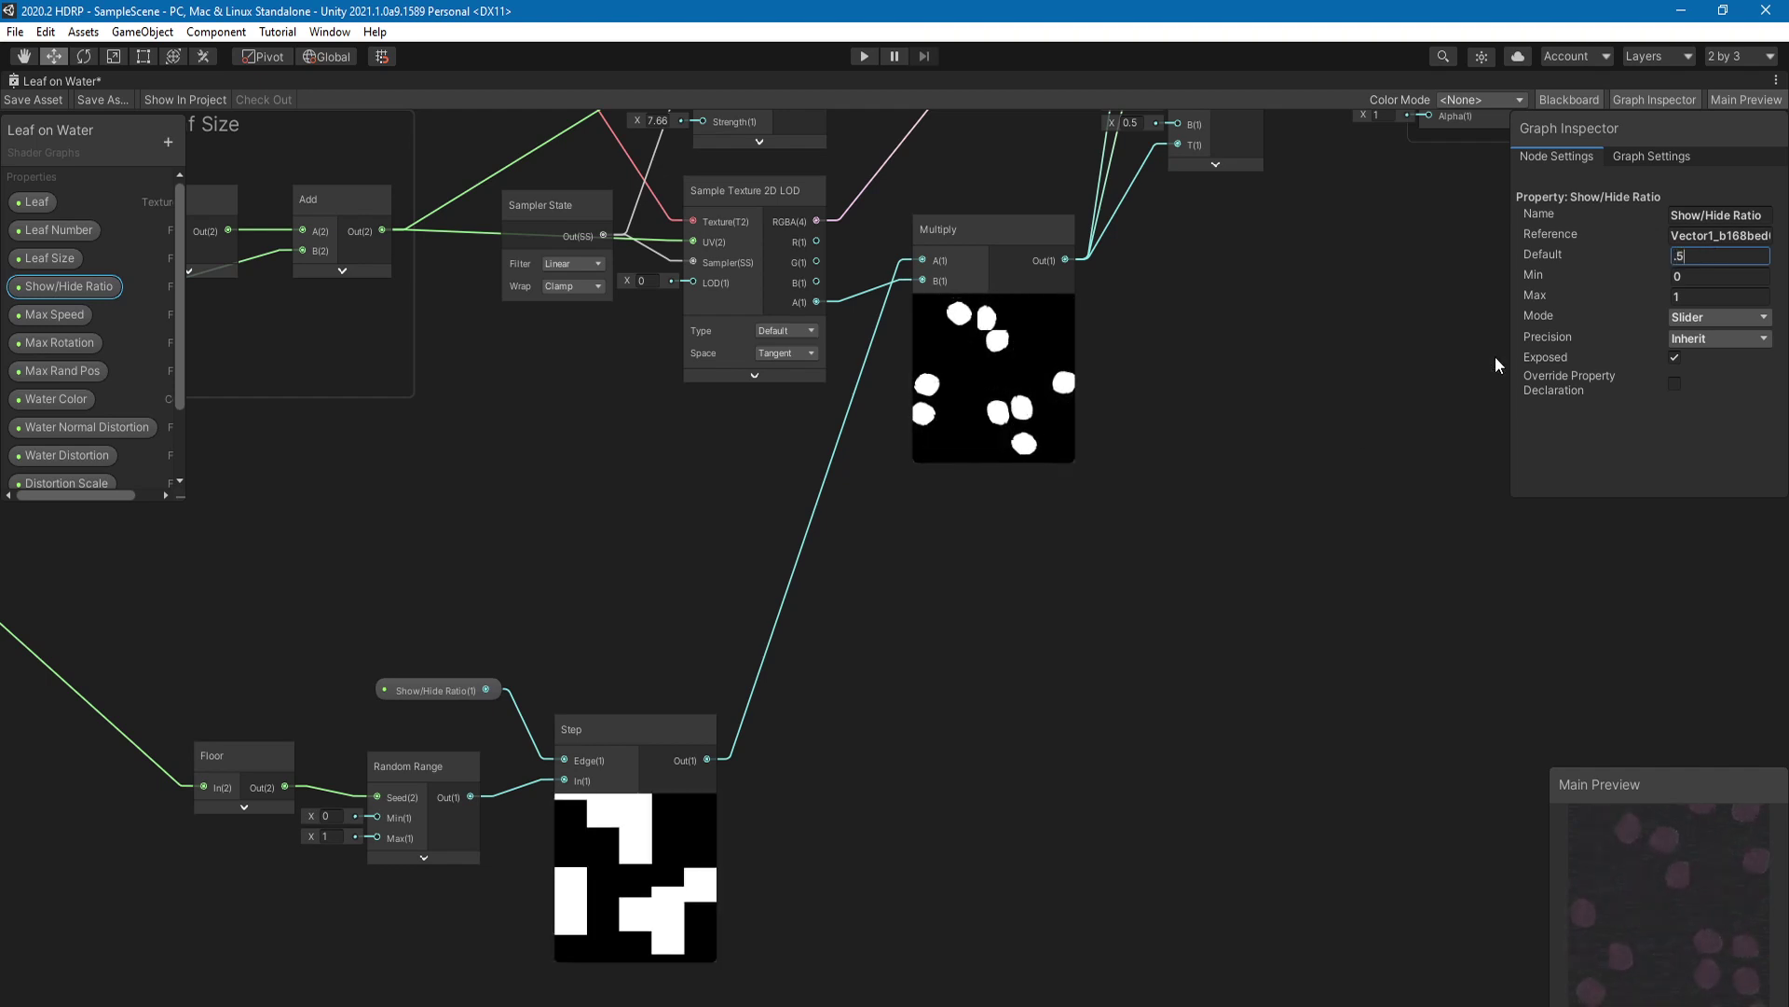
pyautogui.moveTo(1297, 358); pyautogui.dragTo(915, 753, button='middle')
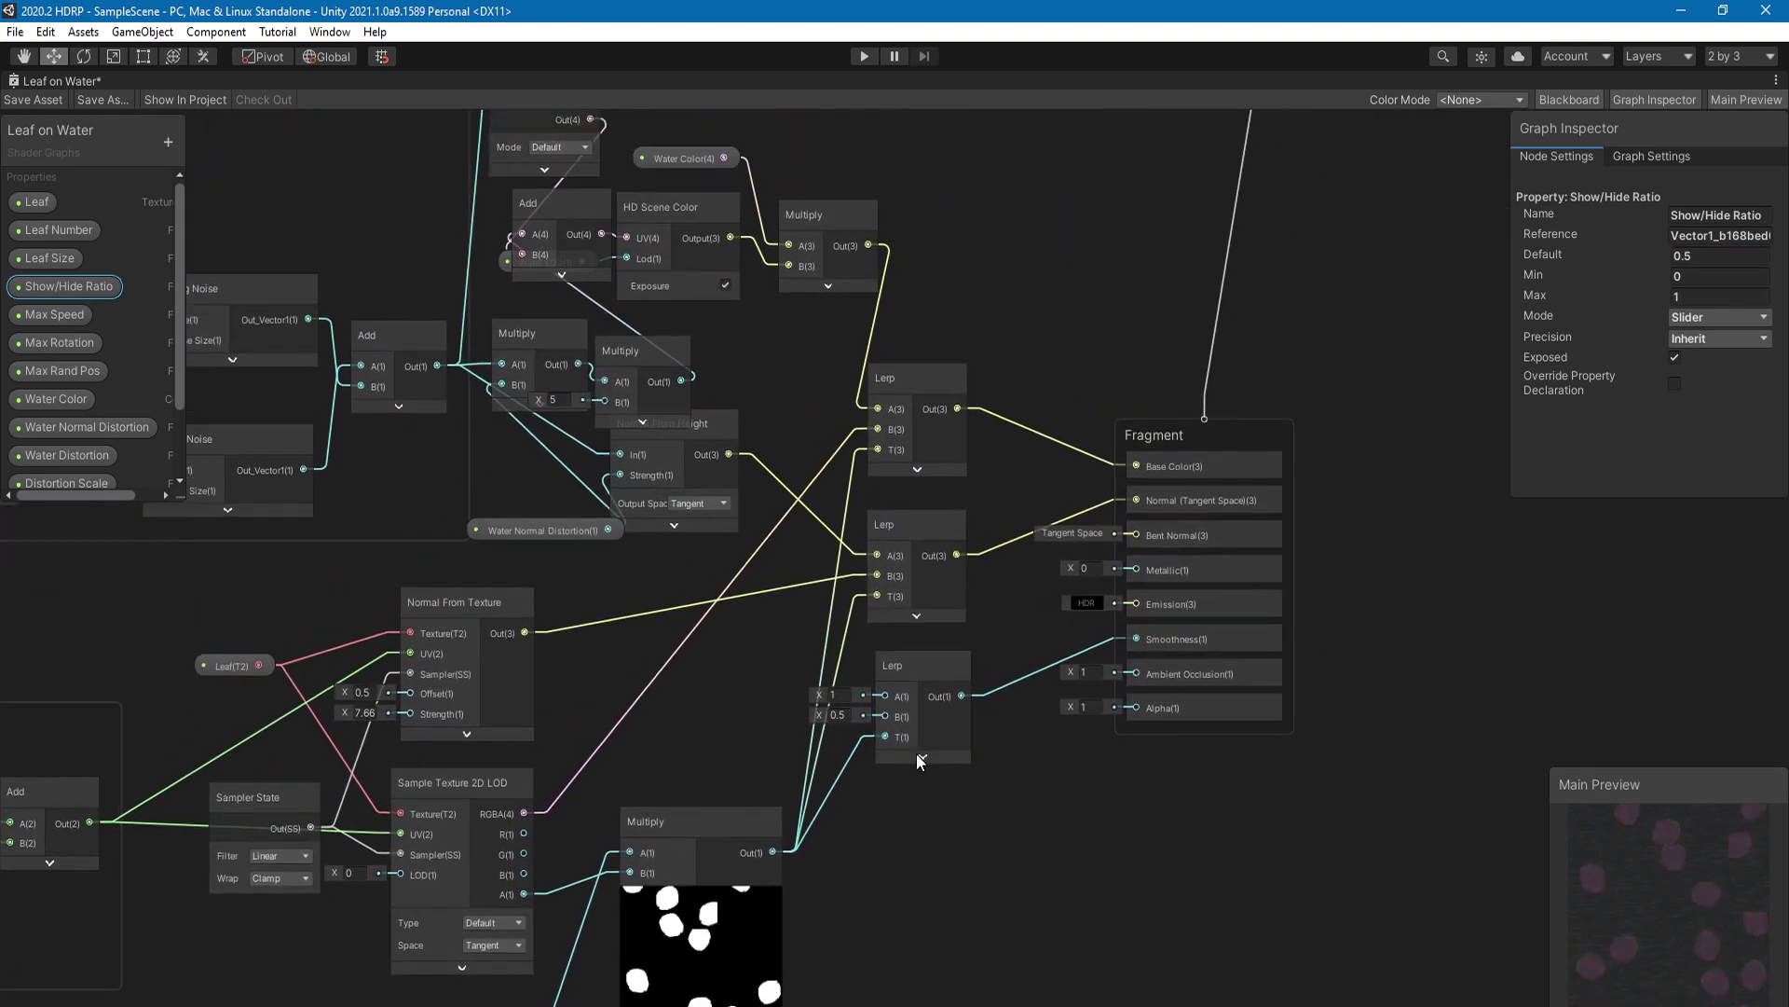
# Step: Spread out the Lerp, Normal From Height, Water Normal Distortion and Multiply nodes to stop overlap
pyautogui.scroll(3, 930, 794)
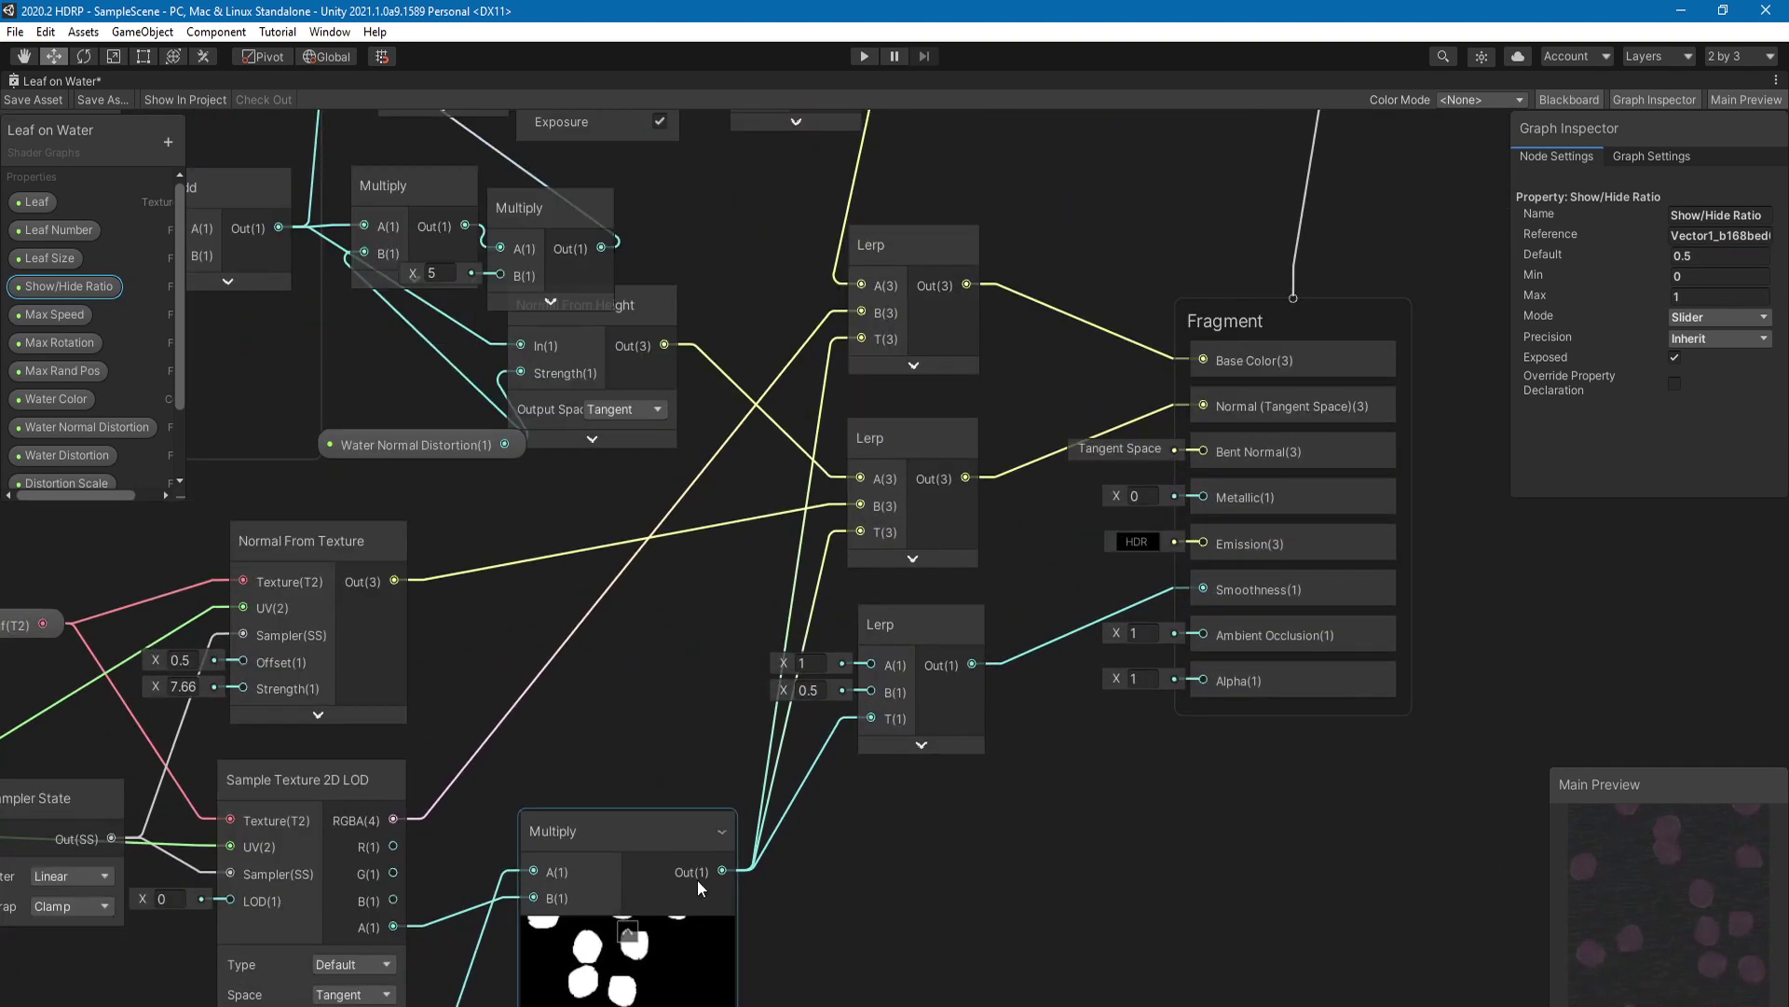
pyautogui.moveTo(915, 630); pyautogui.dragTo(927, 632)
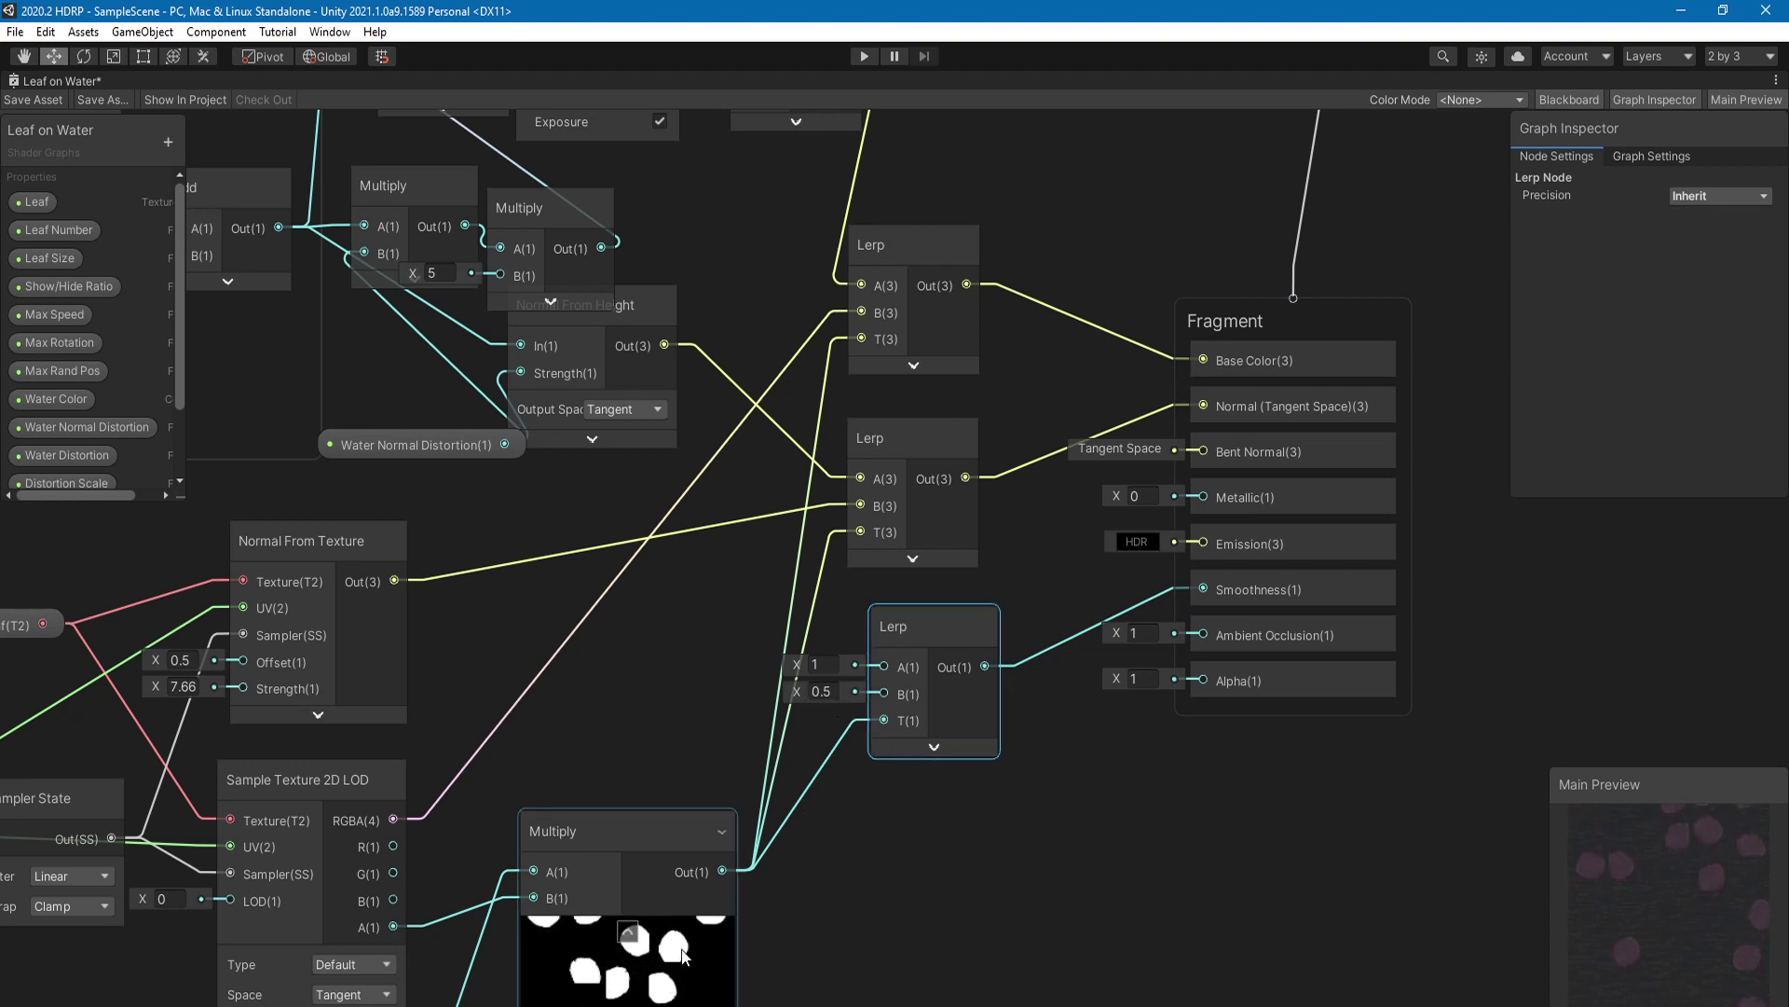
pyautogui.moveTo(763, 615); pyautogui.dragTo(892, 659, button='middle')
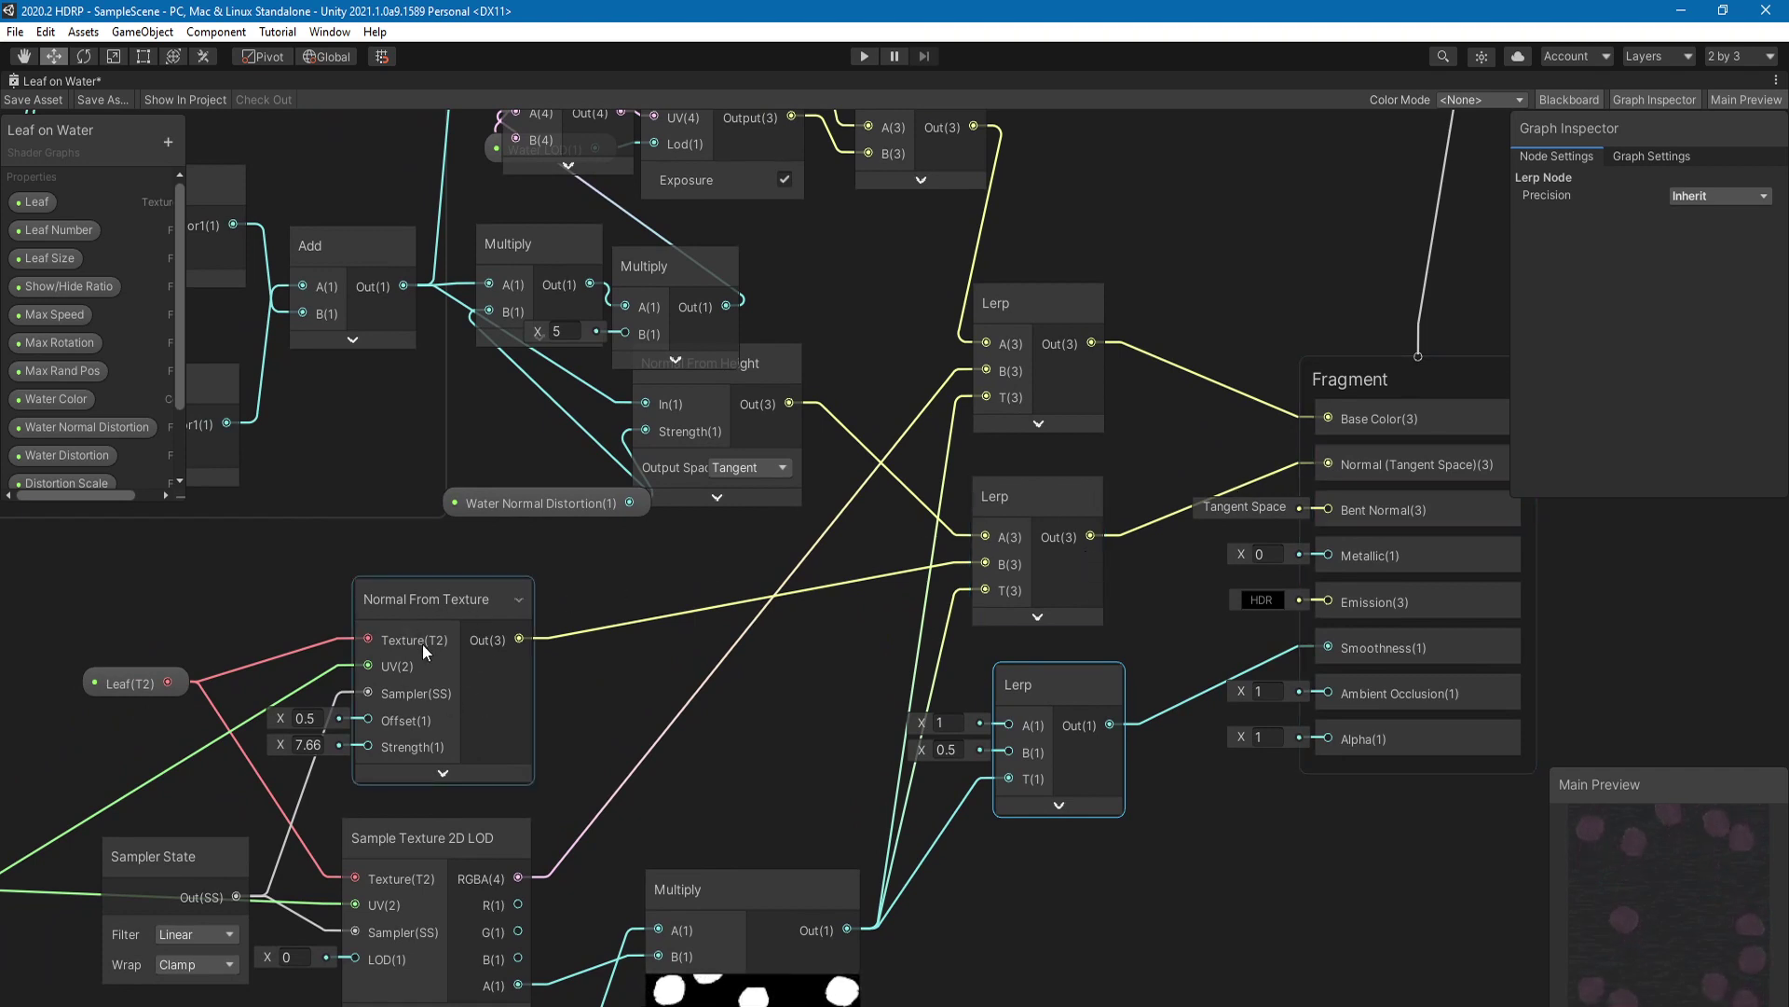
pyautogui.moveTo(719, 412); pyautogui.dragTo(735, 421)
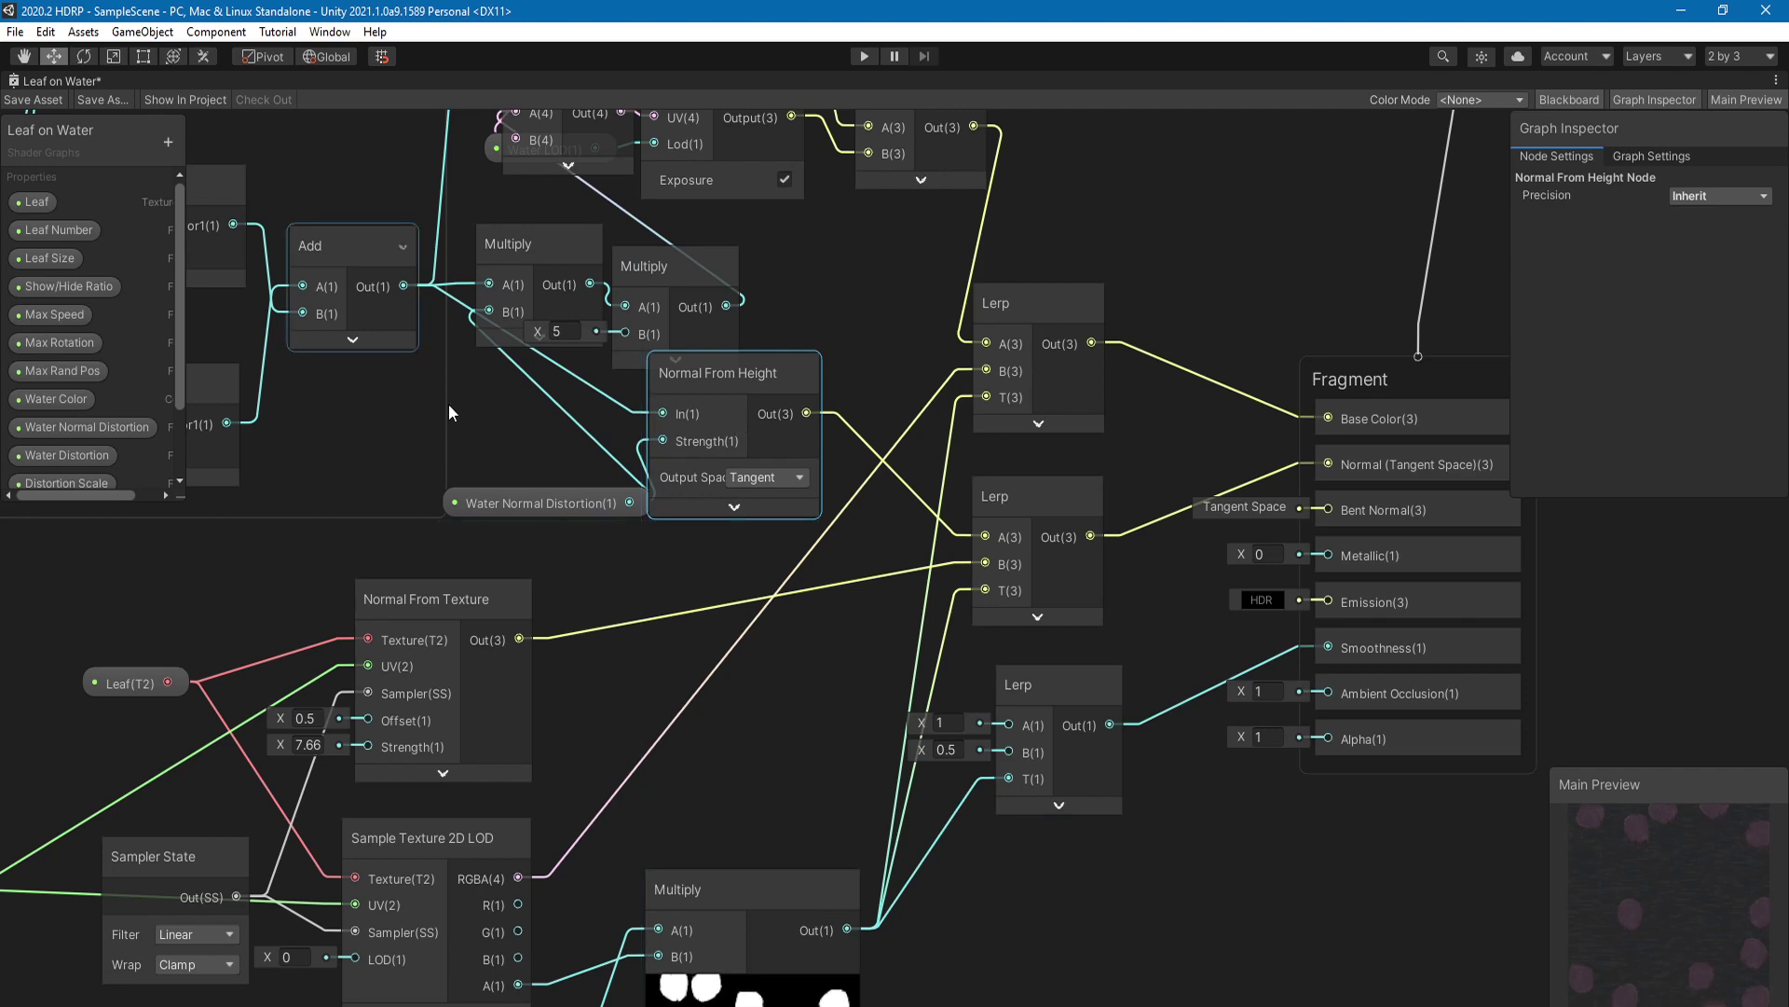
pyautogui.moveTo(523, 501); pyautogui.dragTo(488, 484)
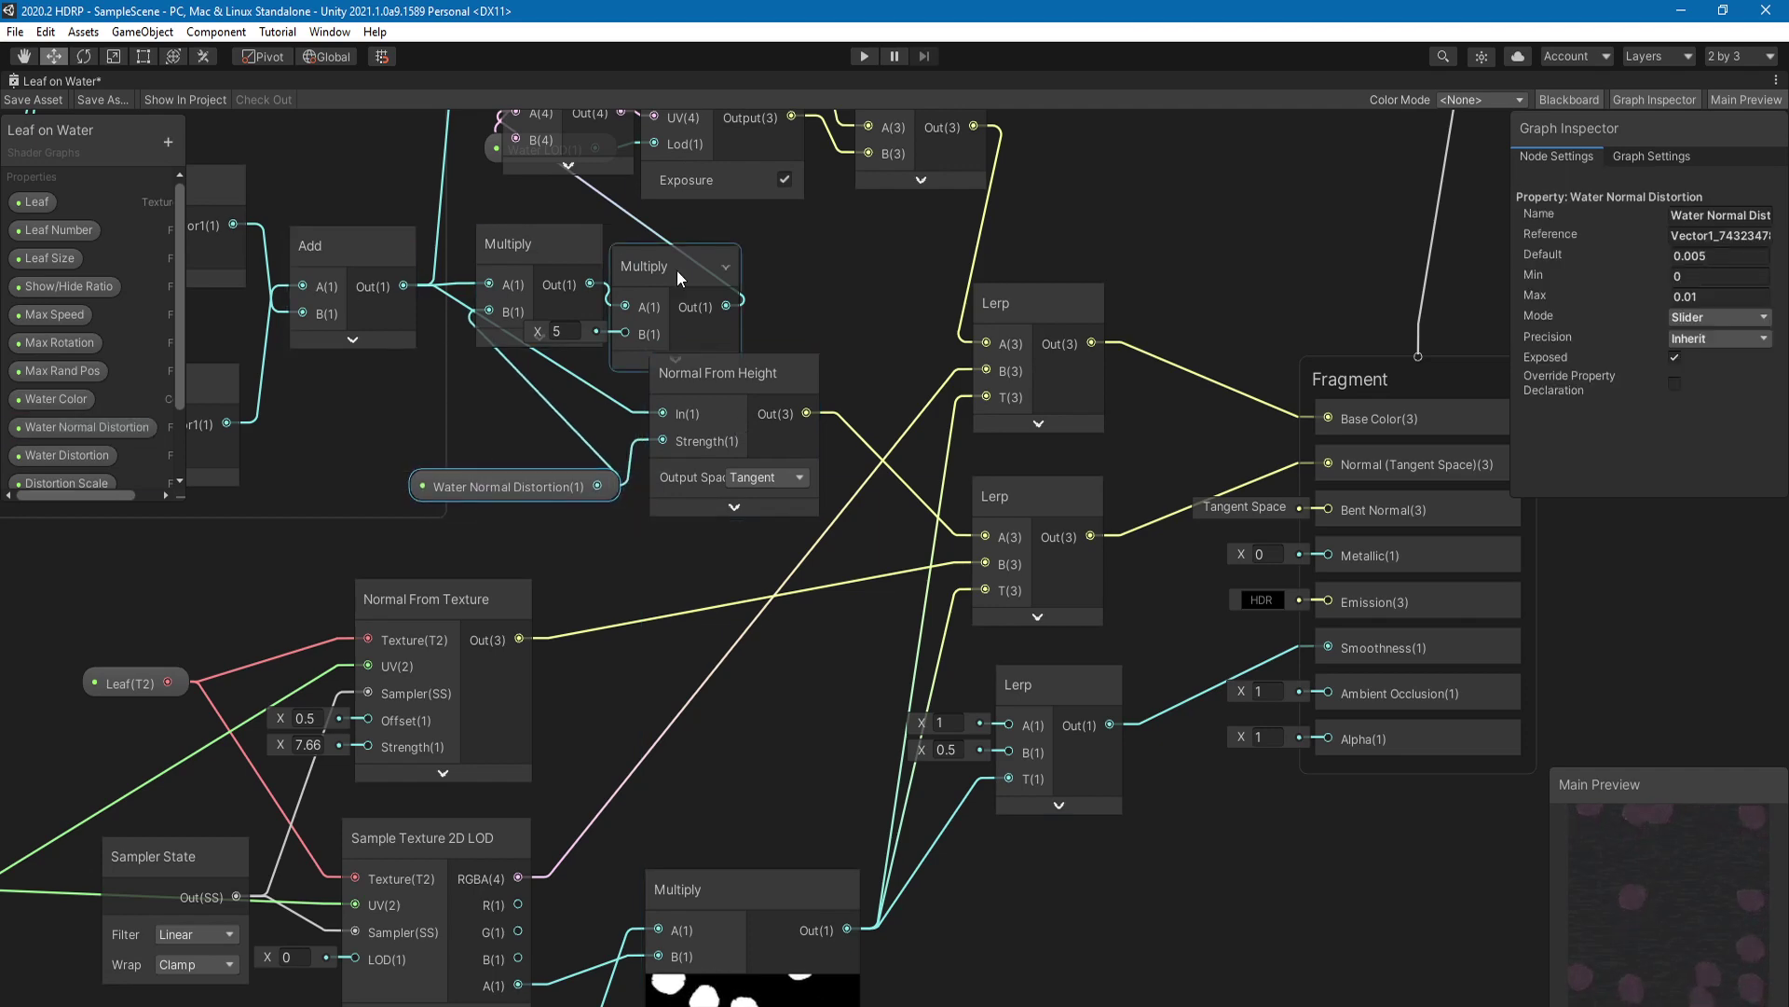
pyautogui.moveTo(678, 272); pyautogui.dragTo(697, 271)
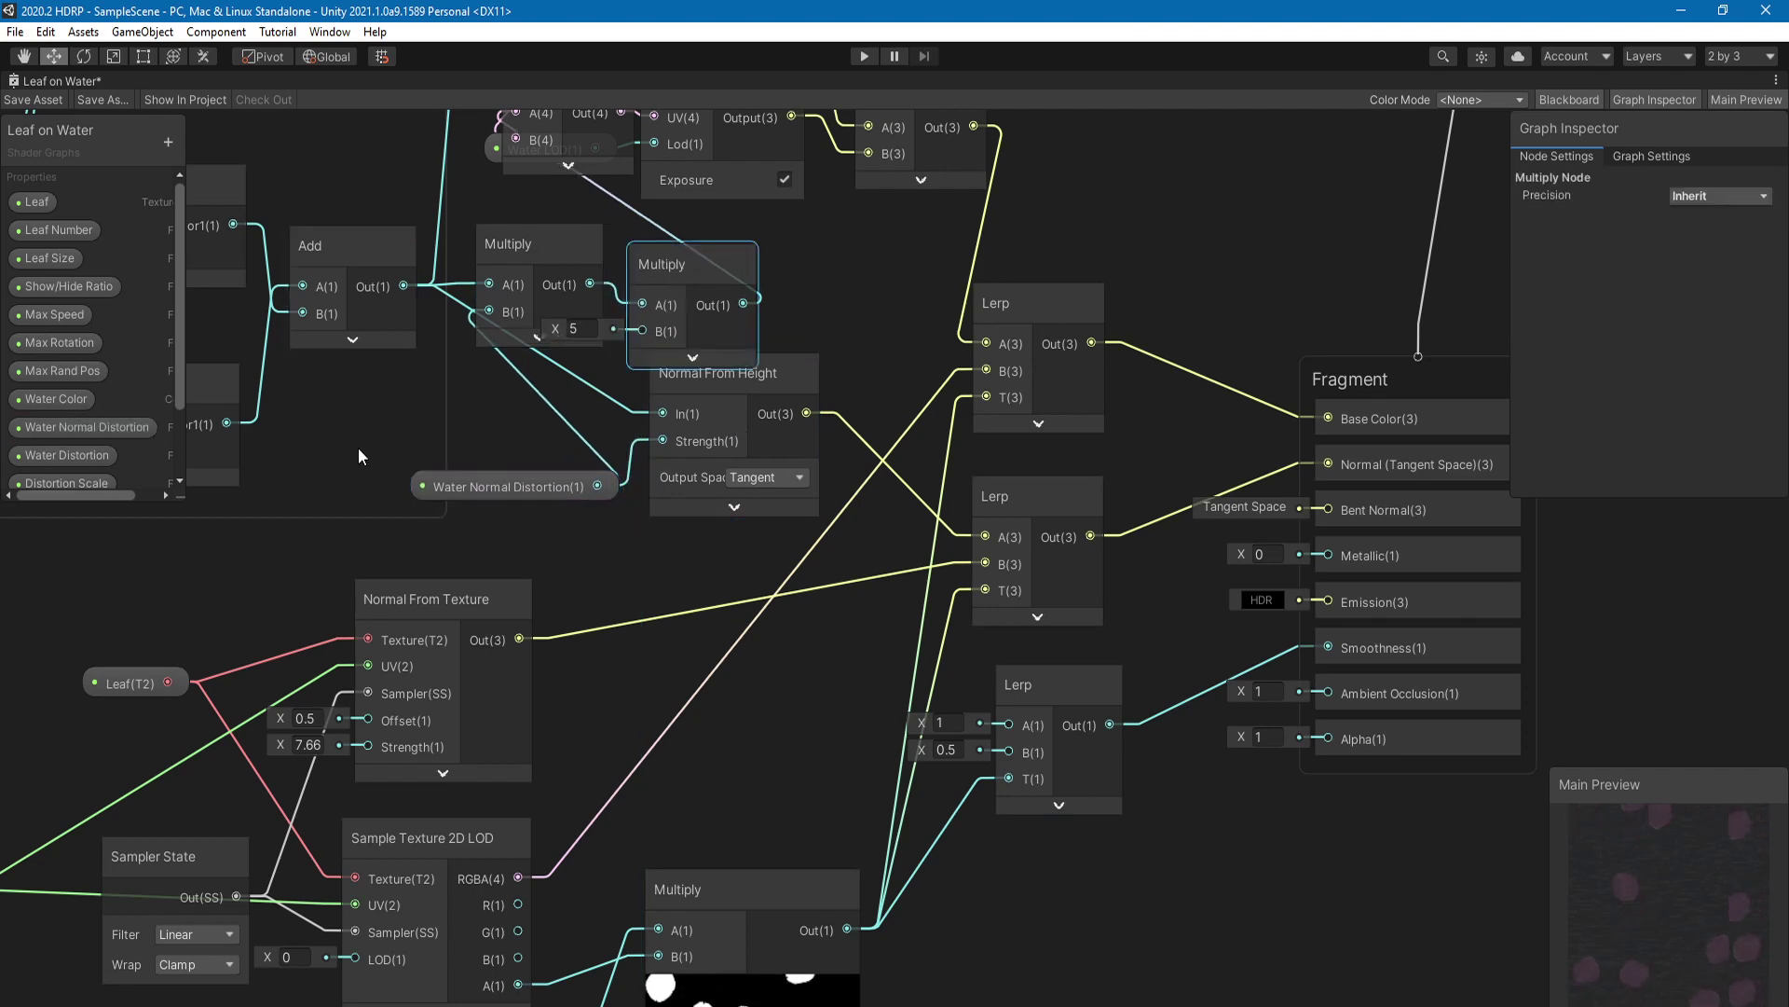
pyautogui.scroll(-3, 676, 598)
pyautogui.moveTo(676, 598); pyautogui.dragTo(854, 670, button='middle')
pyautogui.scroll(3, 560, 499)
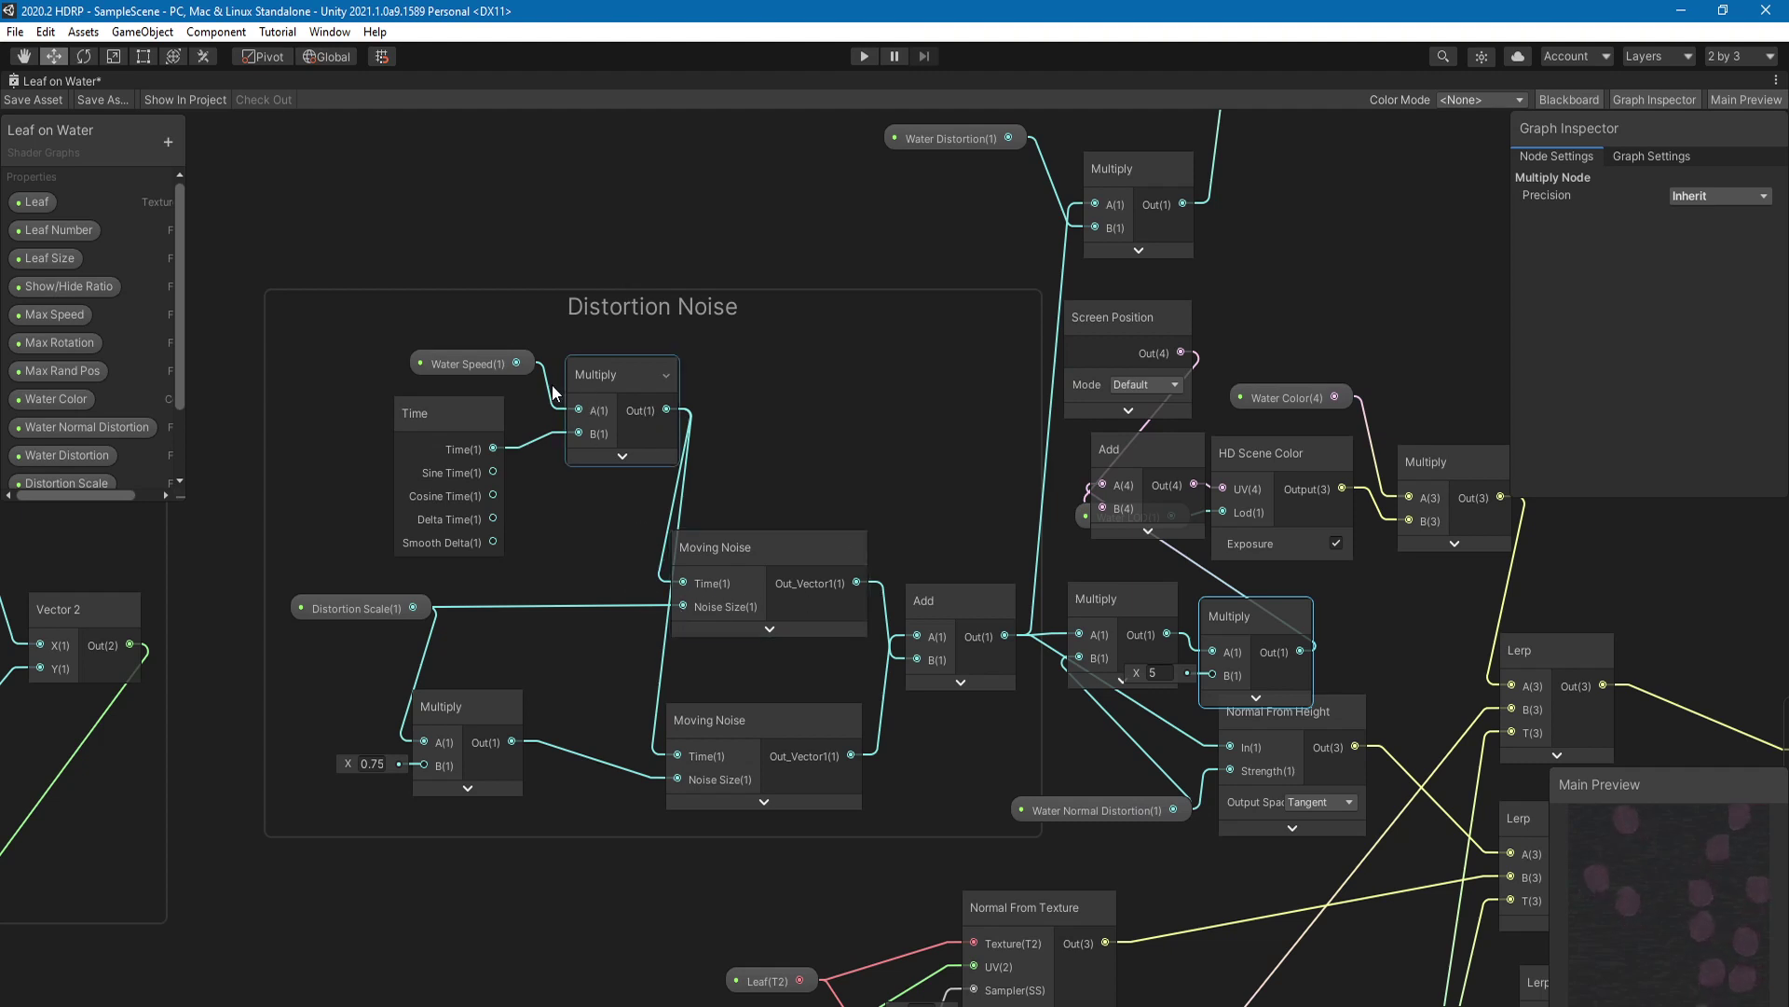
# Step: Lower the left Multiply node slightly and shift Water Normal Distortion a bit left
pyautogui.moveTo(809, 459); pyautogui.dragTo(580, 451, button='middle')
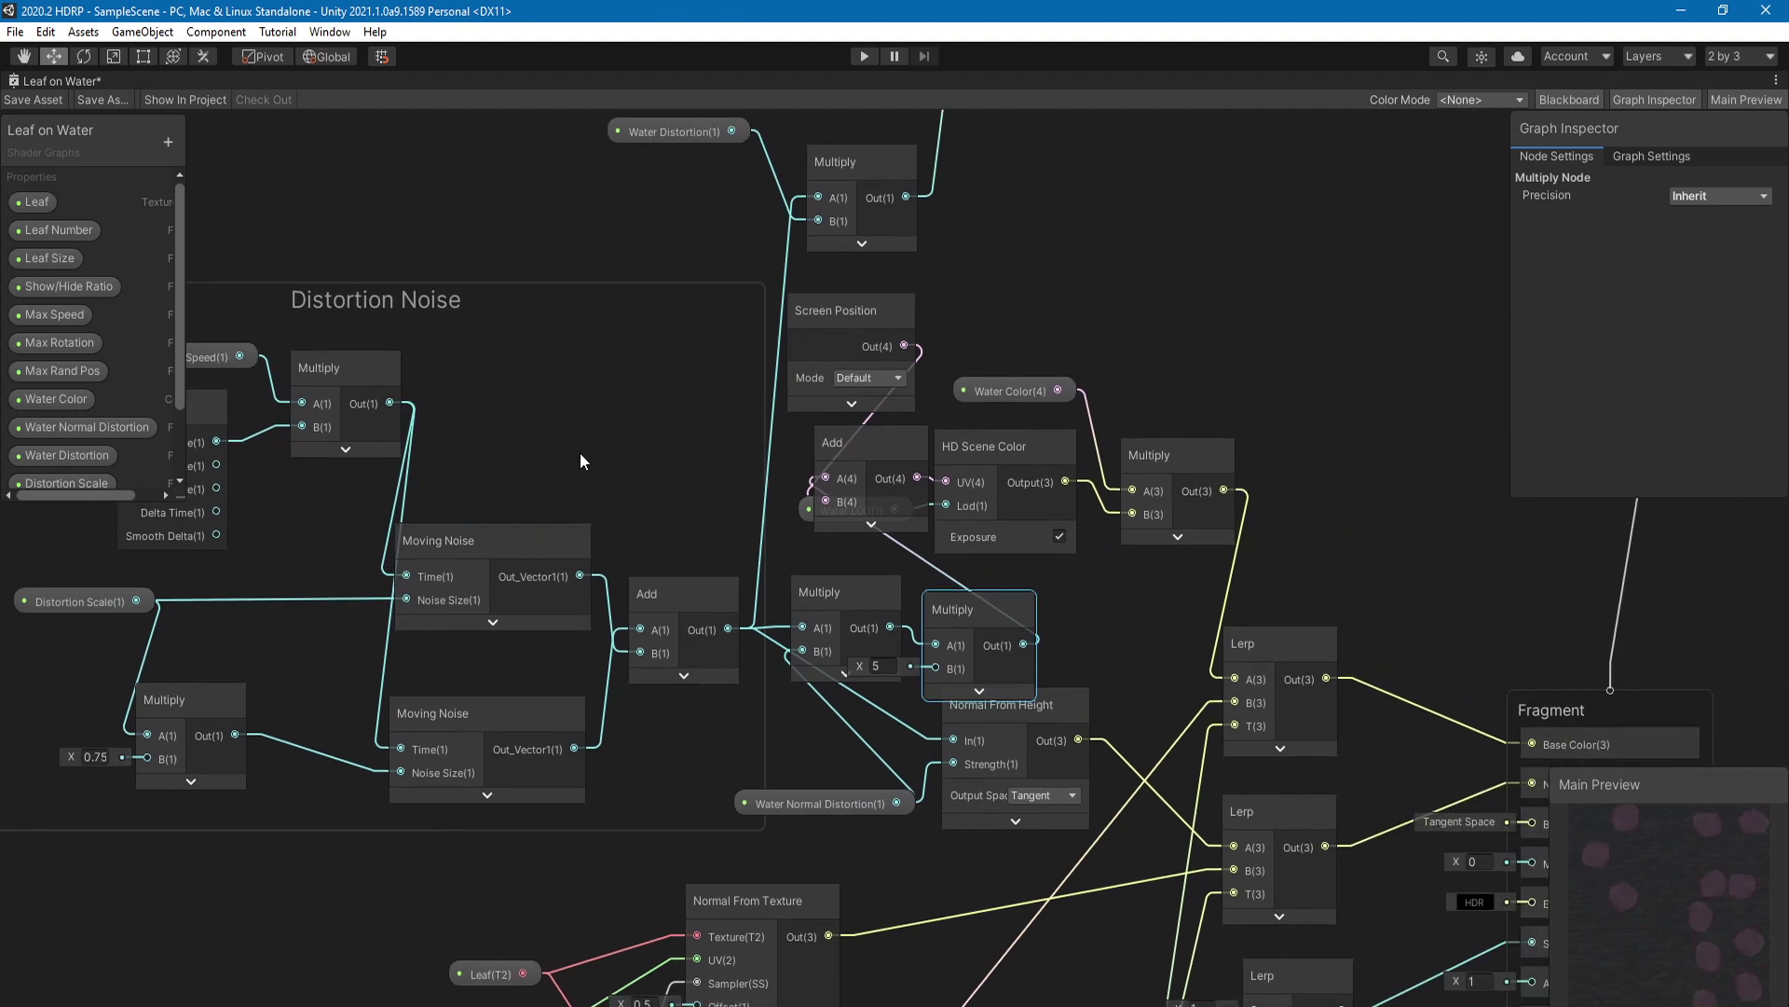
pyautogui.scroll(-2, 565, 678)
pyautogui.moveTo(473, 533); pyautogui.dragTo(477, 442, button='middle')
pyautogui.scroll(3, 535, 617)
pyautogui.click(711, 548)
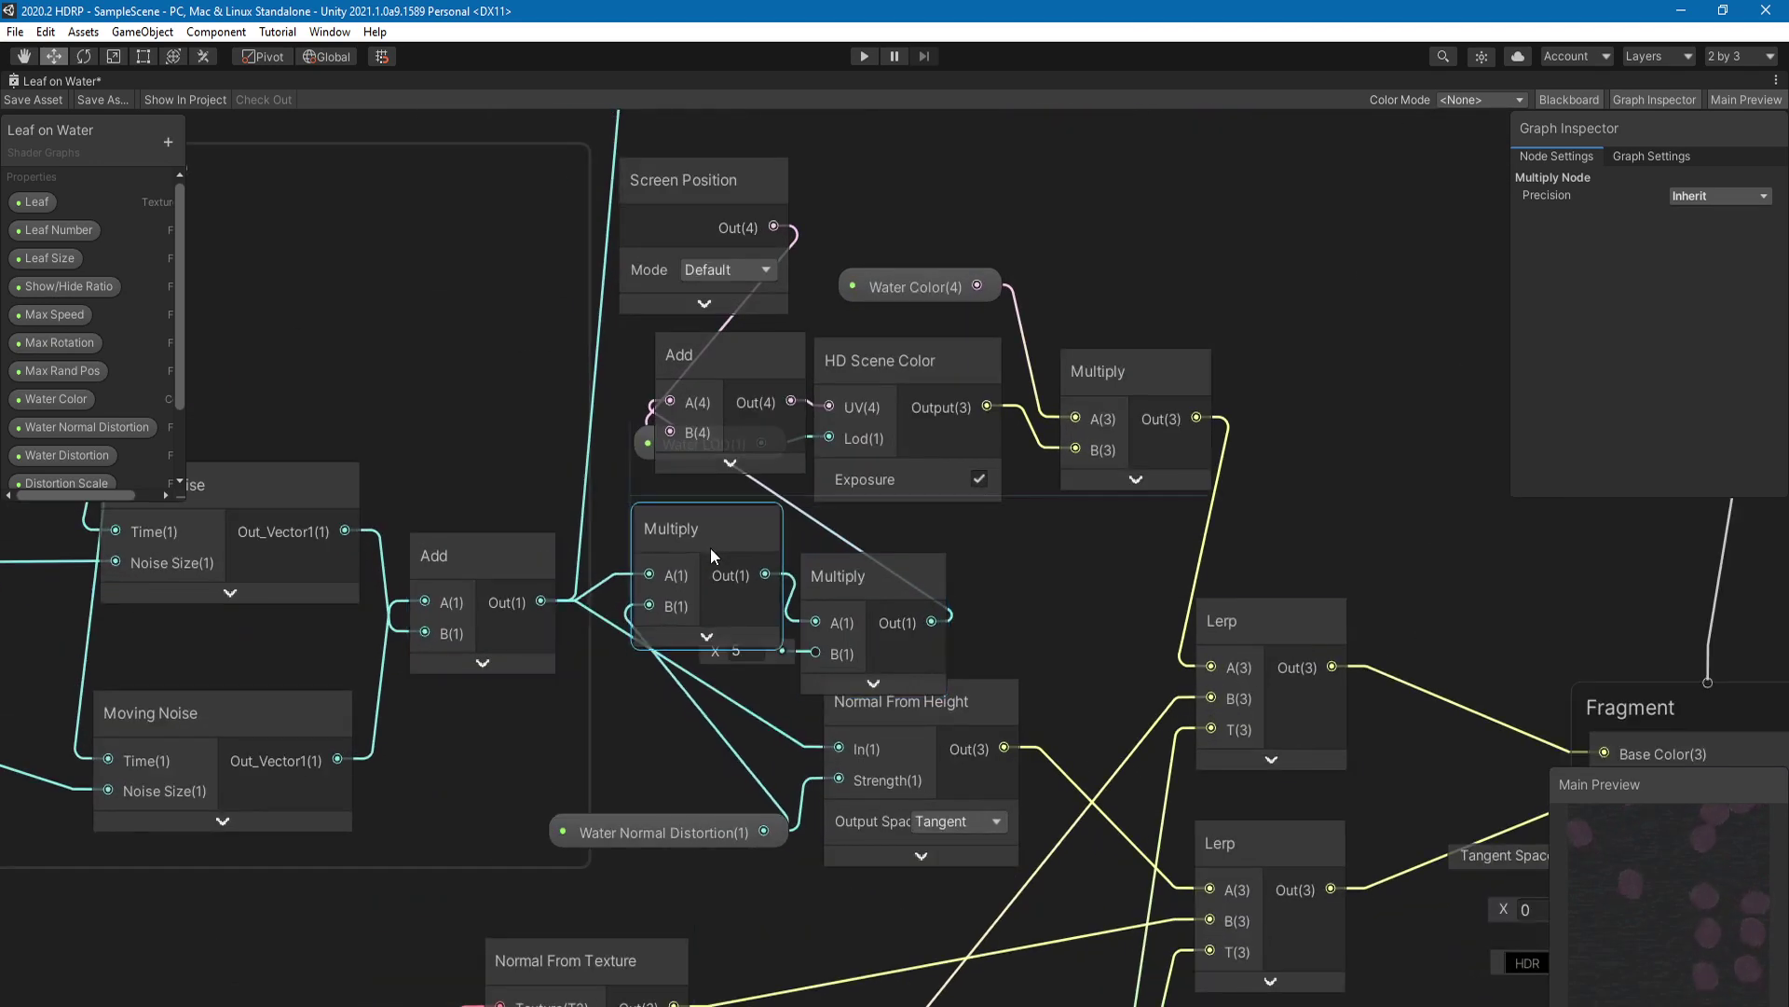
pyautogui.moveTo(710, 546); pyautogui.dragTo(710, 553)
pyautogui.moveTo(656, 827); pyautogui.dragTo(639, 835)
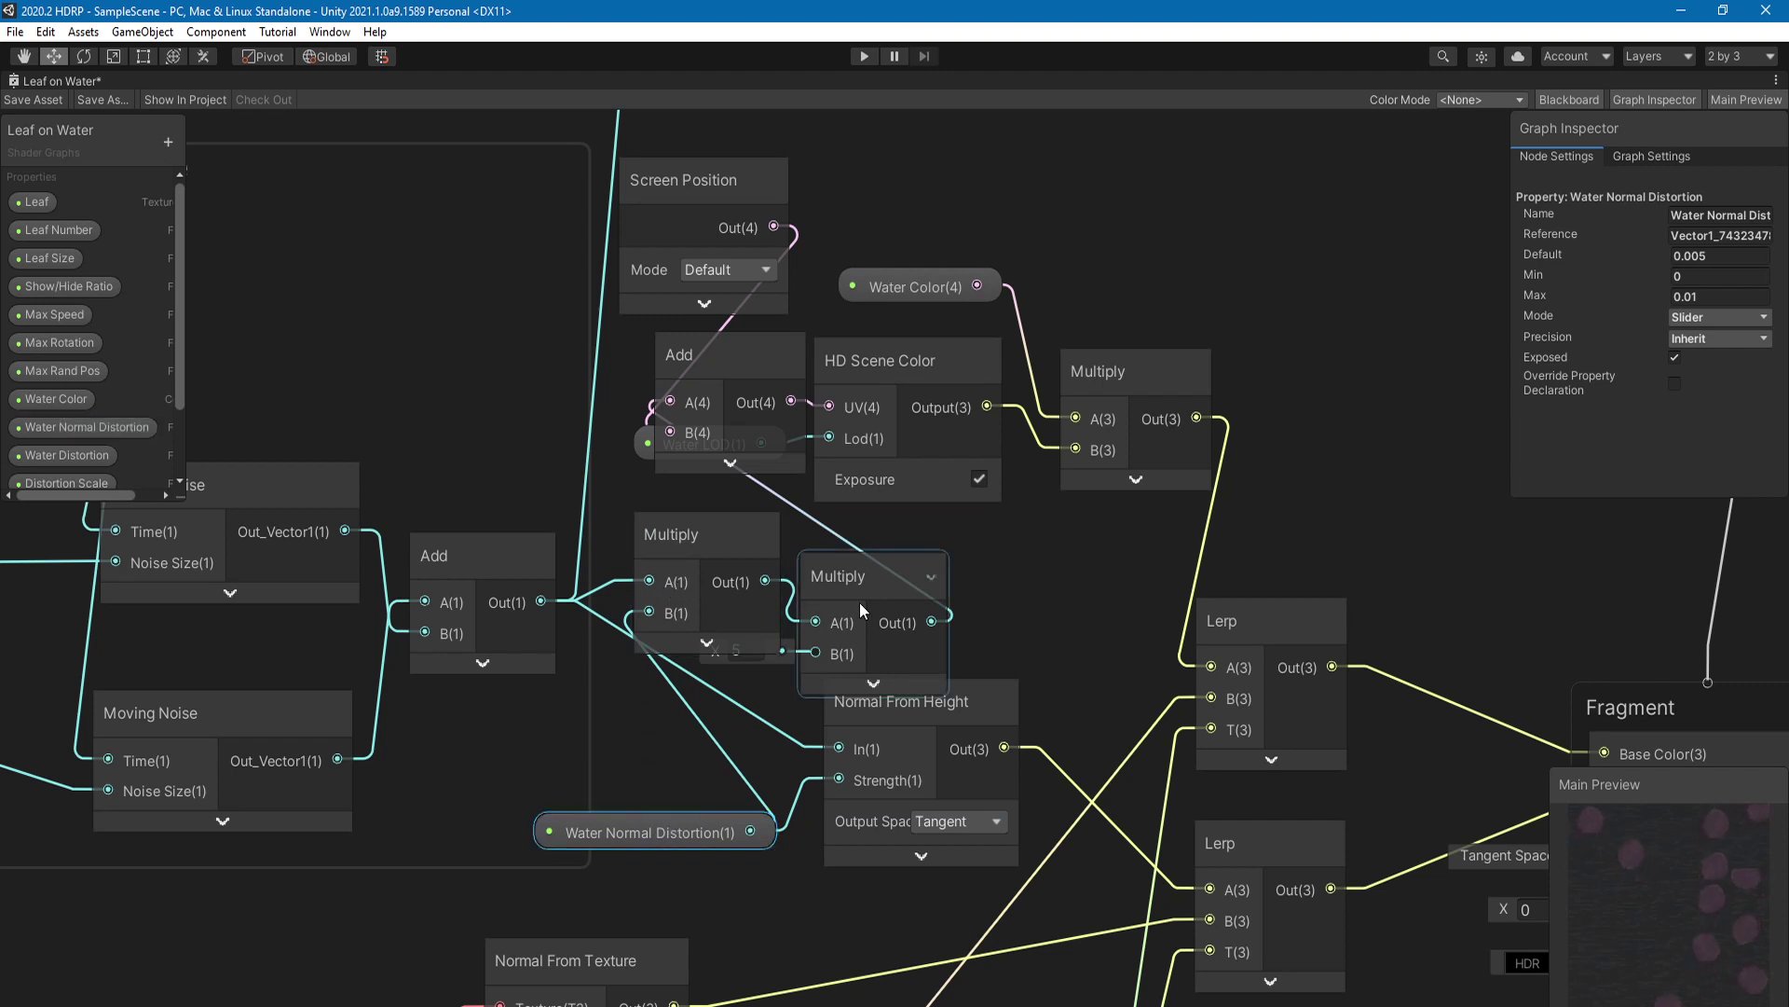
# Step: Raise the right Multiply and Add nodes and move Screen Position to the left
pyautogui.moveTo(863, 599); pyautogui.dragTo(860, 584)
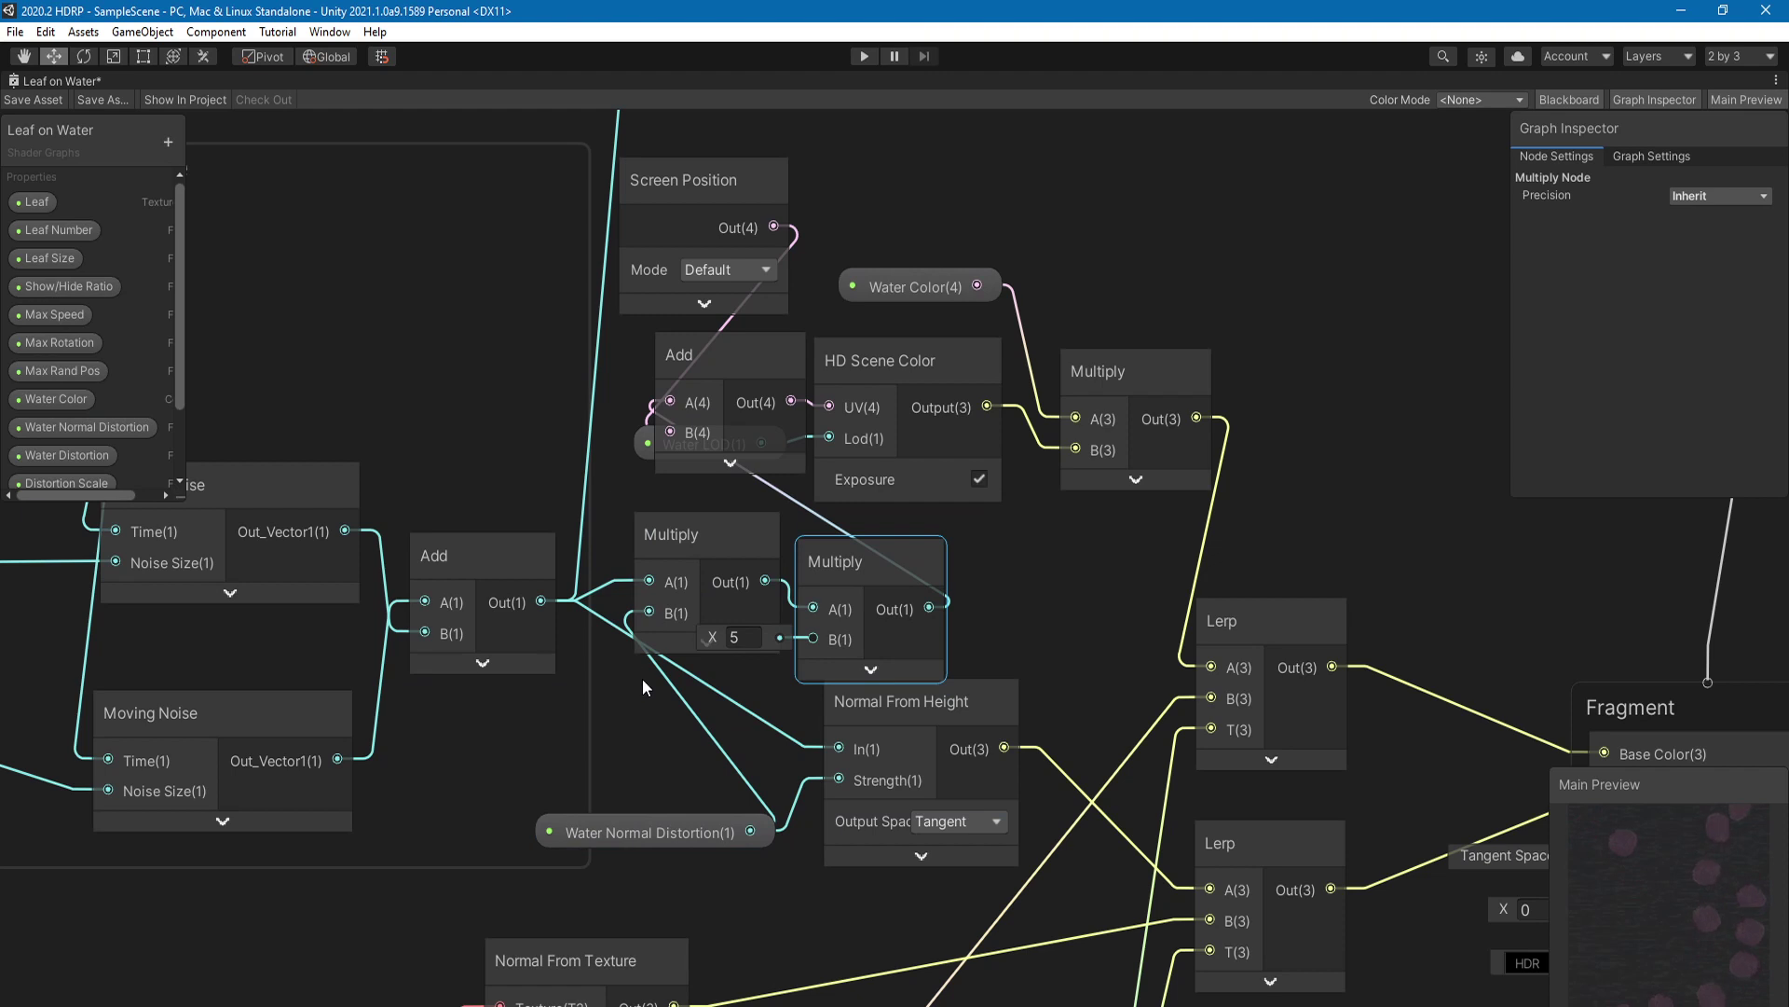
pyautogui.moveTo(850, 607); pyautogui.dragTo(852, 597)
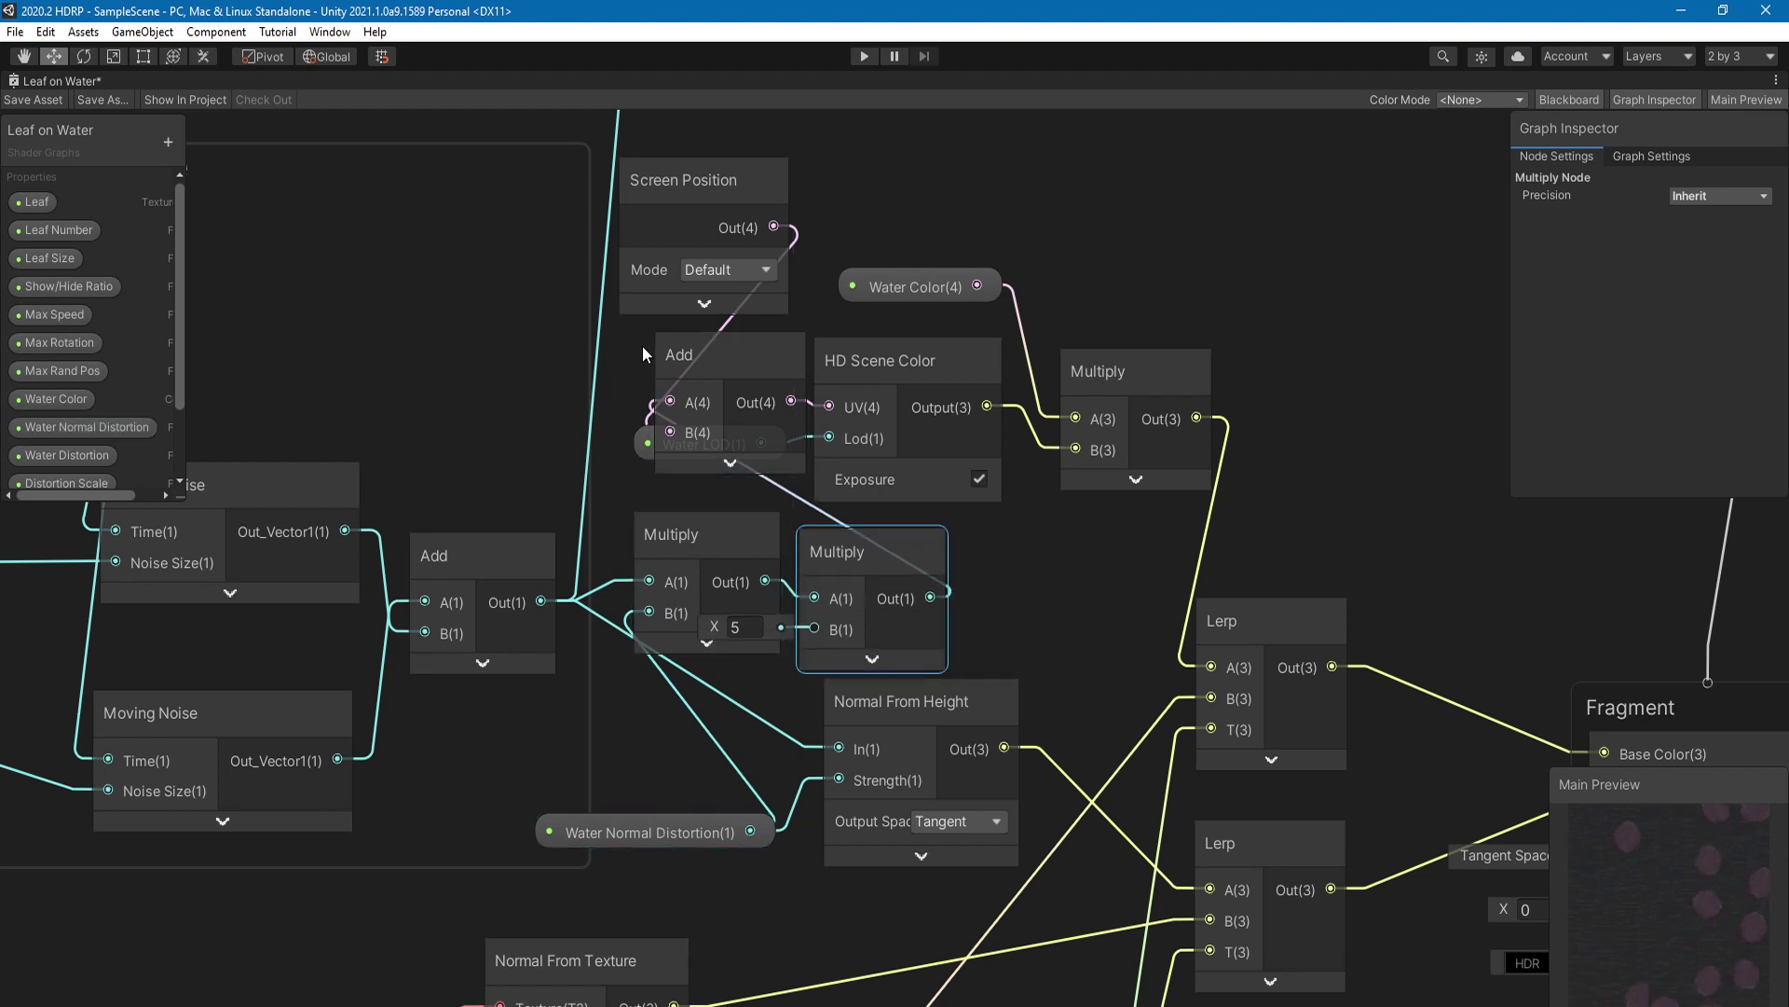
pyautogui.moveTo(751, 392); pyautogui.dragTo(768, 372)
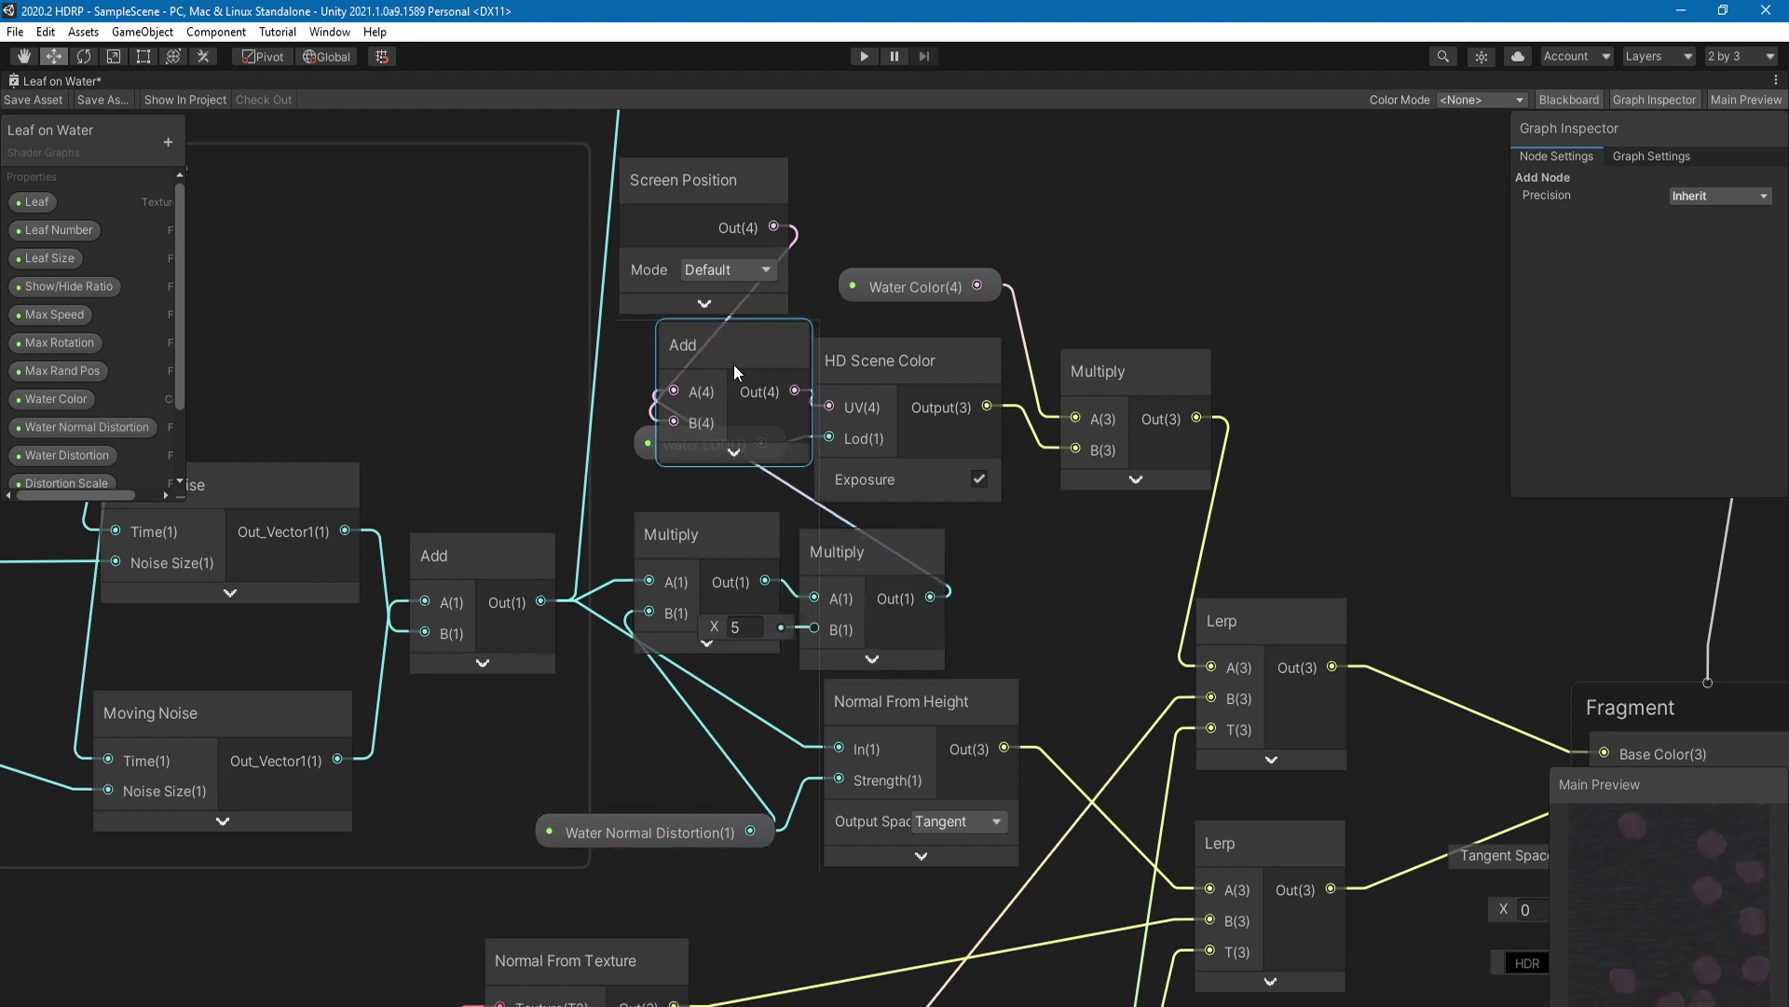
pyautogui.moveTo(735, 366); pyautogui.dragTo(690, 466, button='middle')
pyautogui.moveTo(671, 362); pyautogui.dragTo(608, 354)
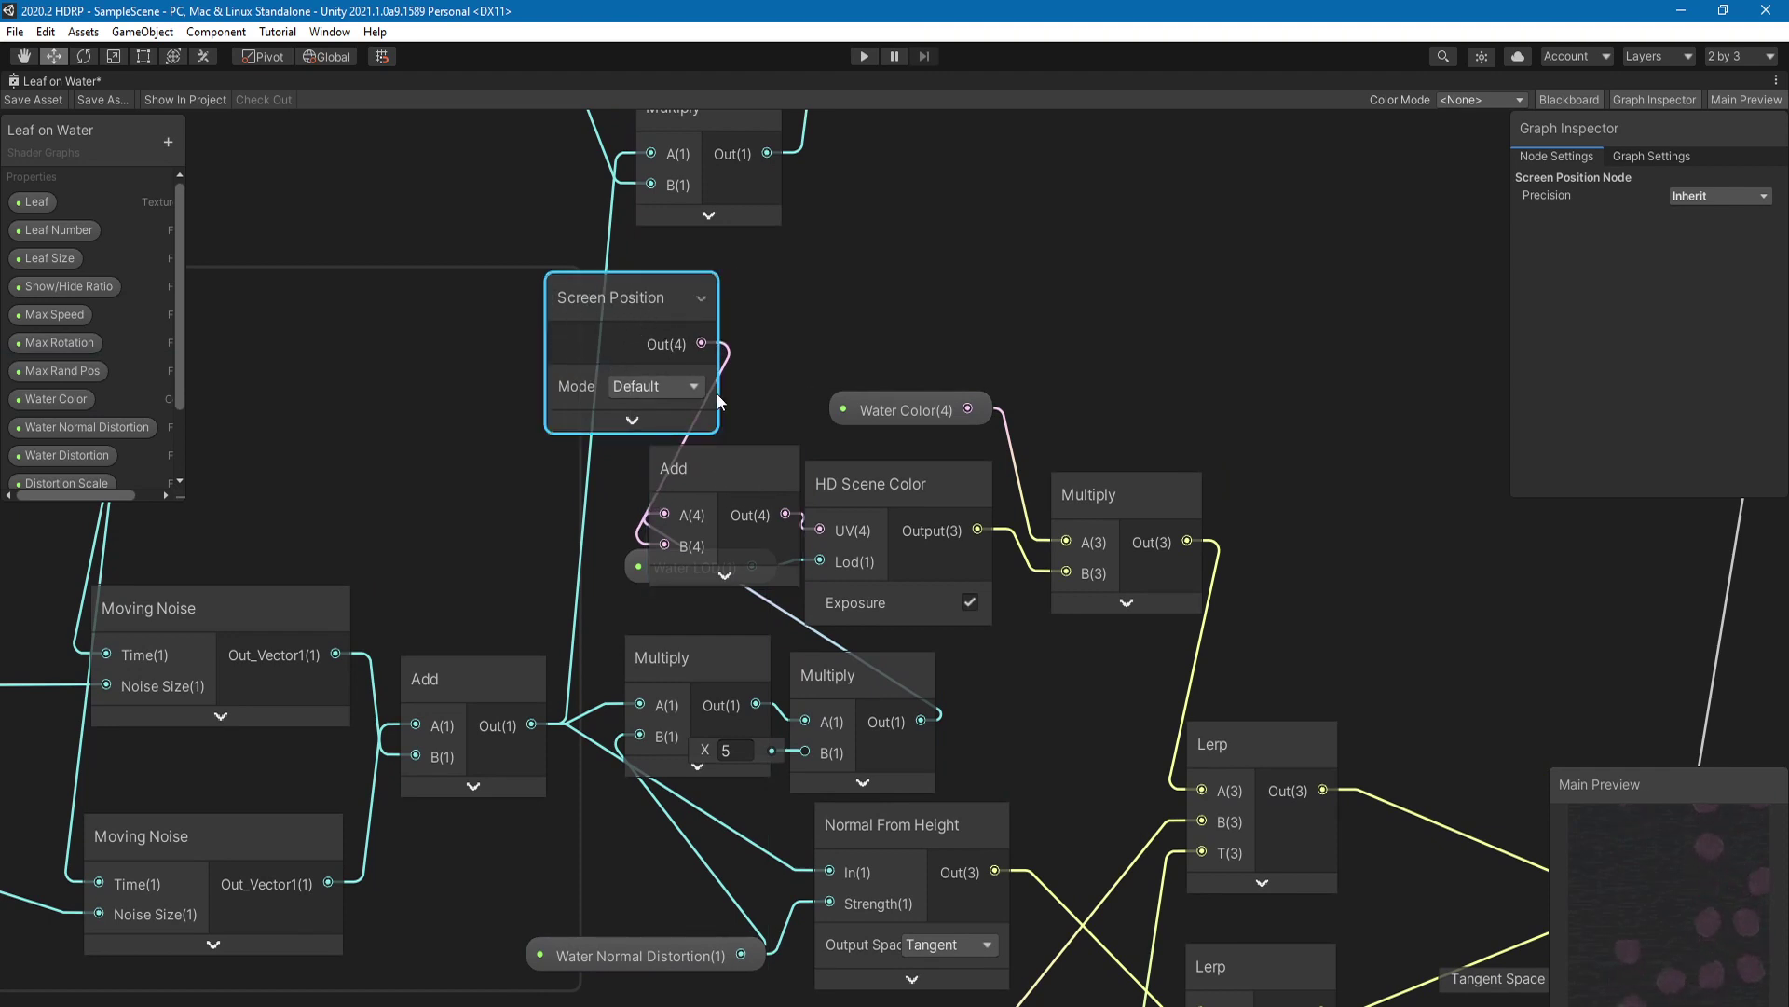
# Step: Pull the Water LOD property out from behind Add and realign HD Scene Color
pyautogui.moveTo(871, 501); pyautogui.dragTo(891, 503)
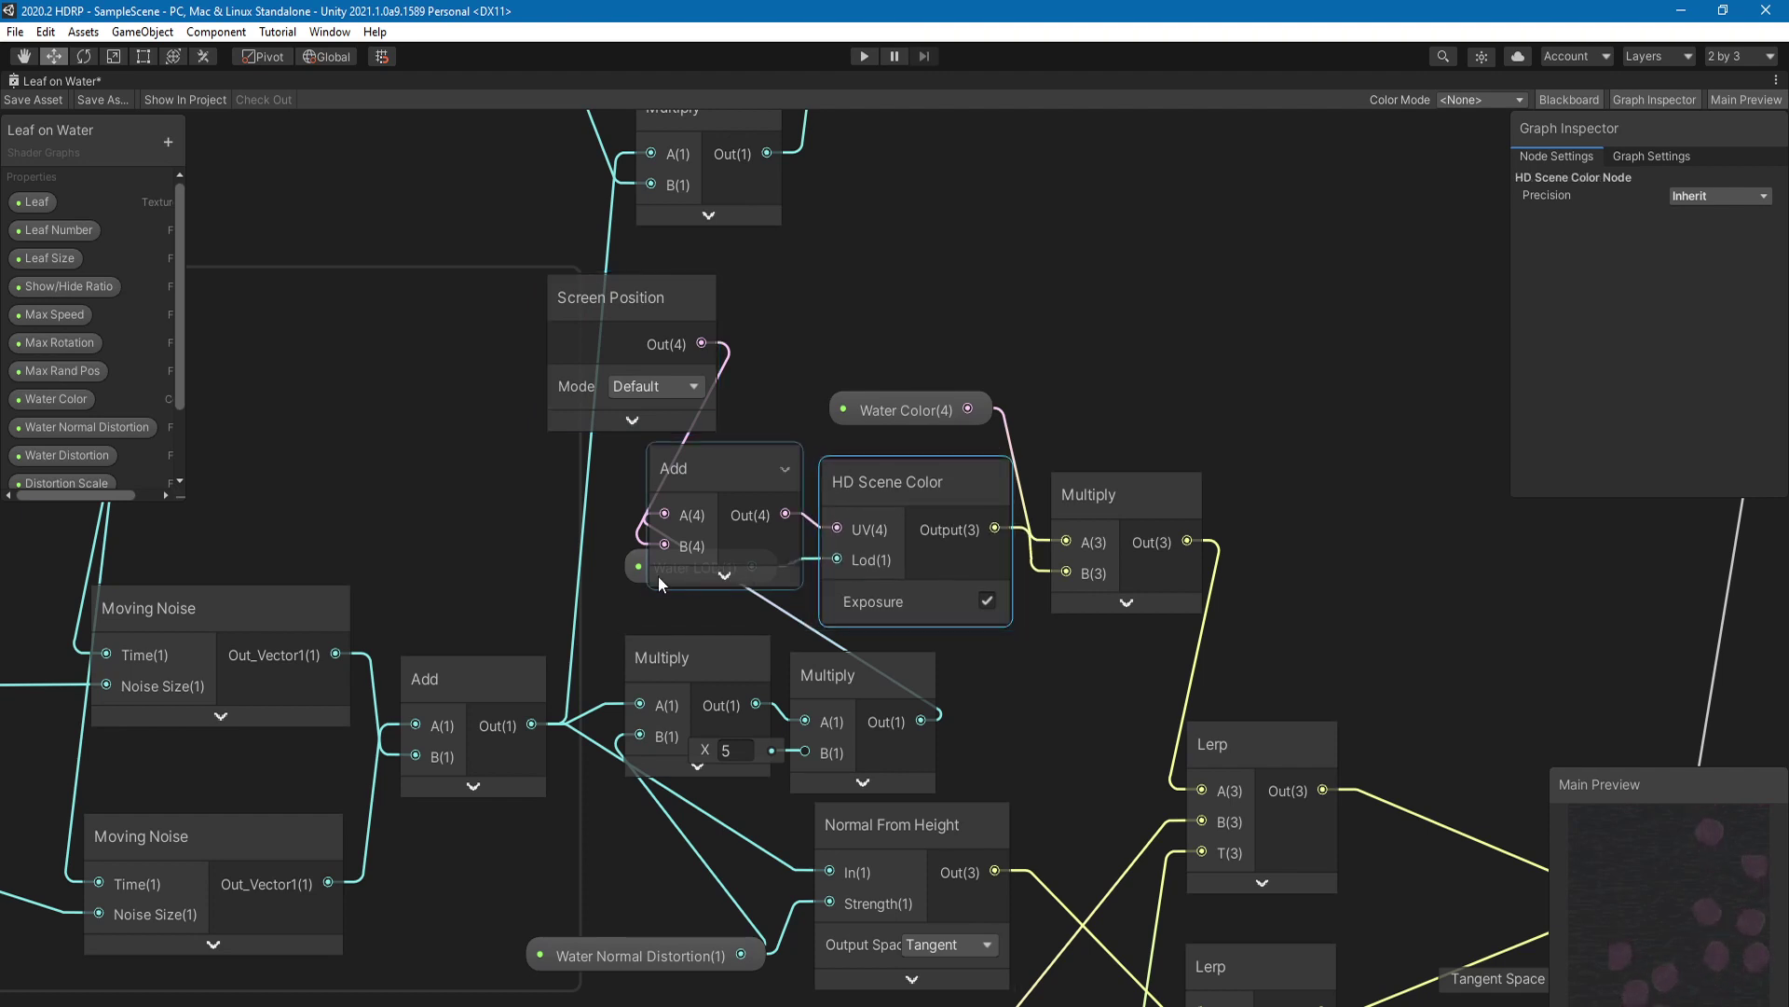
pyautogui.moveTo(626, 568); pyautogui.dragTo(629, 617)
pyautogui.moveTo(915, 507); pyautogui.dragTo(908, 504)
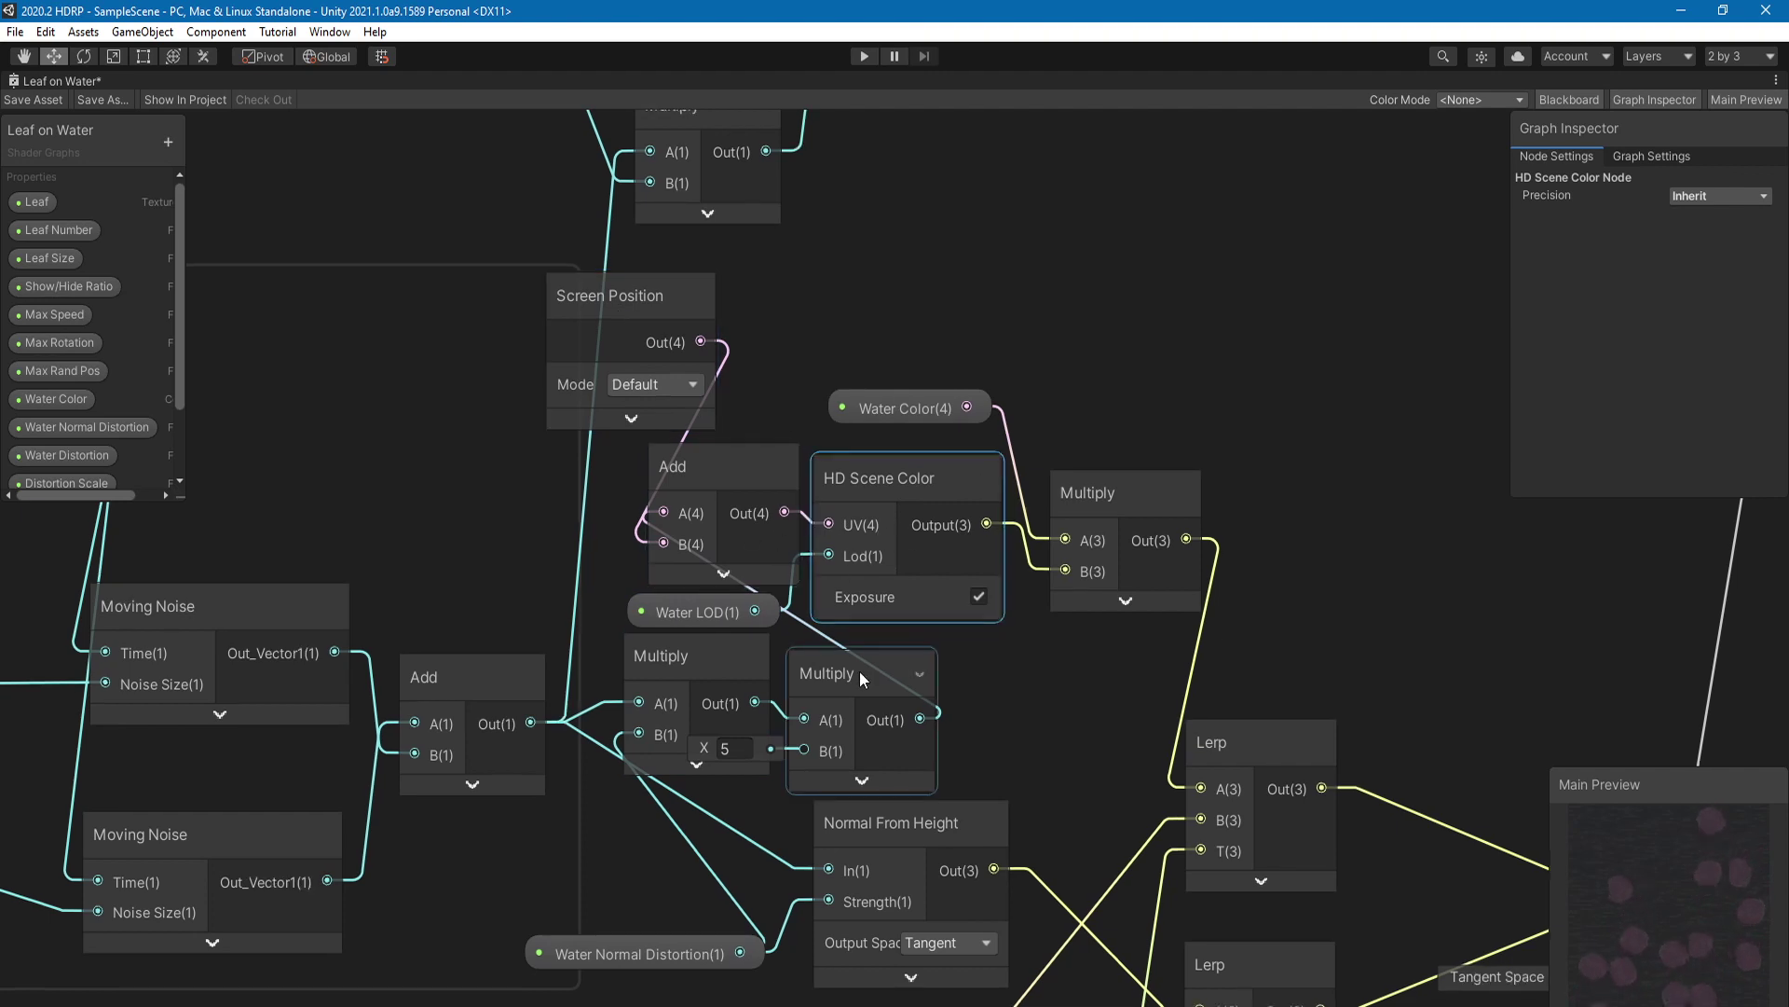
# Step: Briefly preview the Normal From Height and Add node outputs, then hide both previews
pyautogui.moveTo(859, 671); pyautogui.dragTo(788, 464, button='middle')
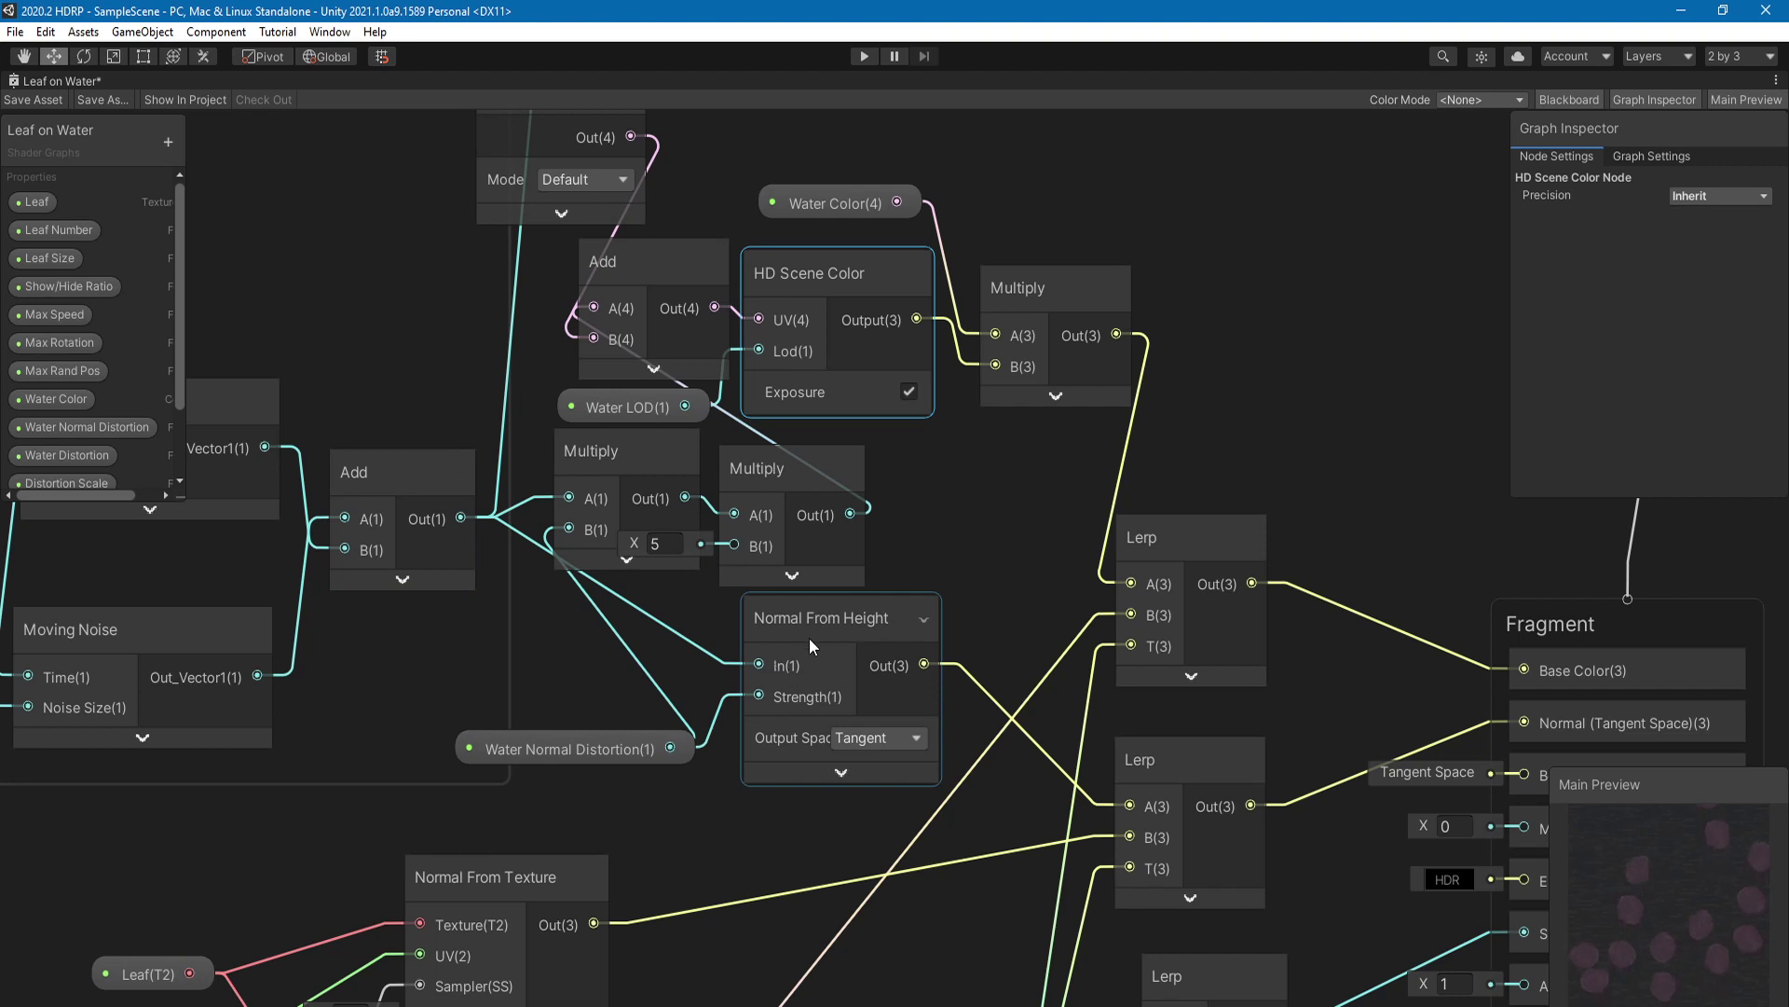
pyautogui.click(831, 781)
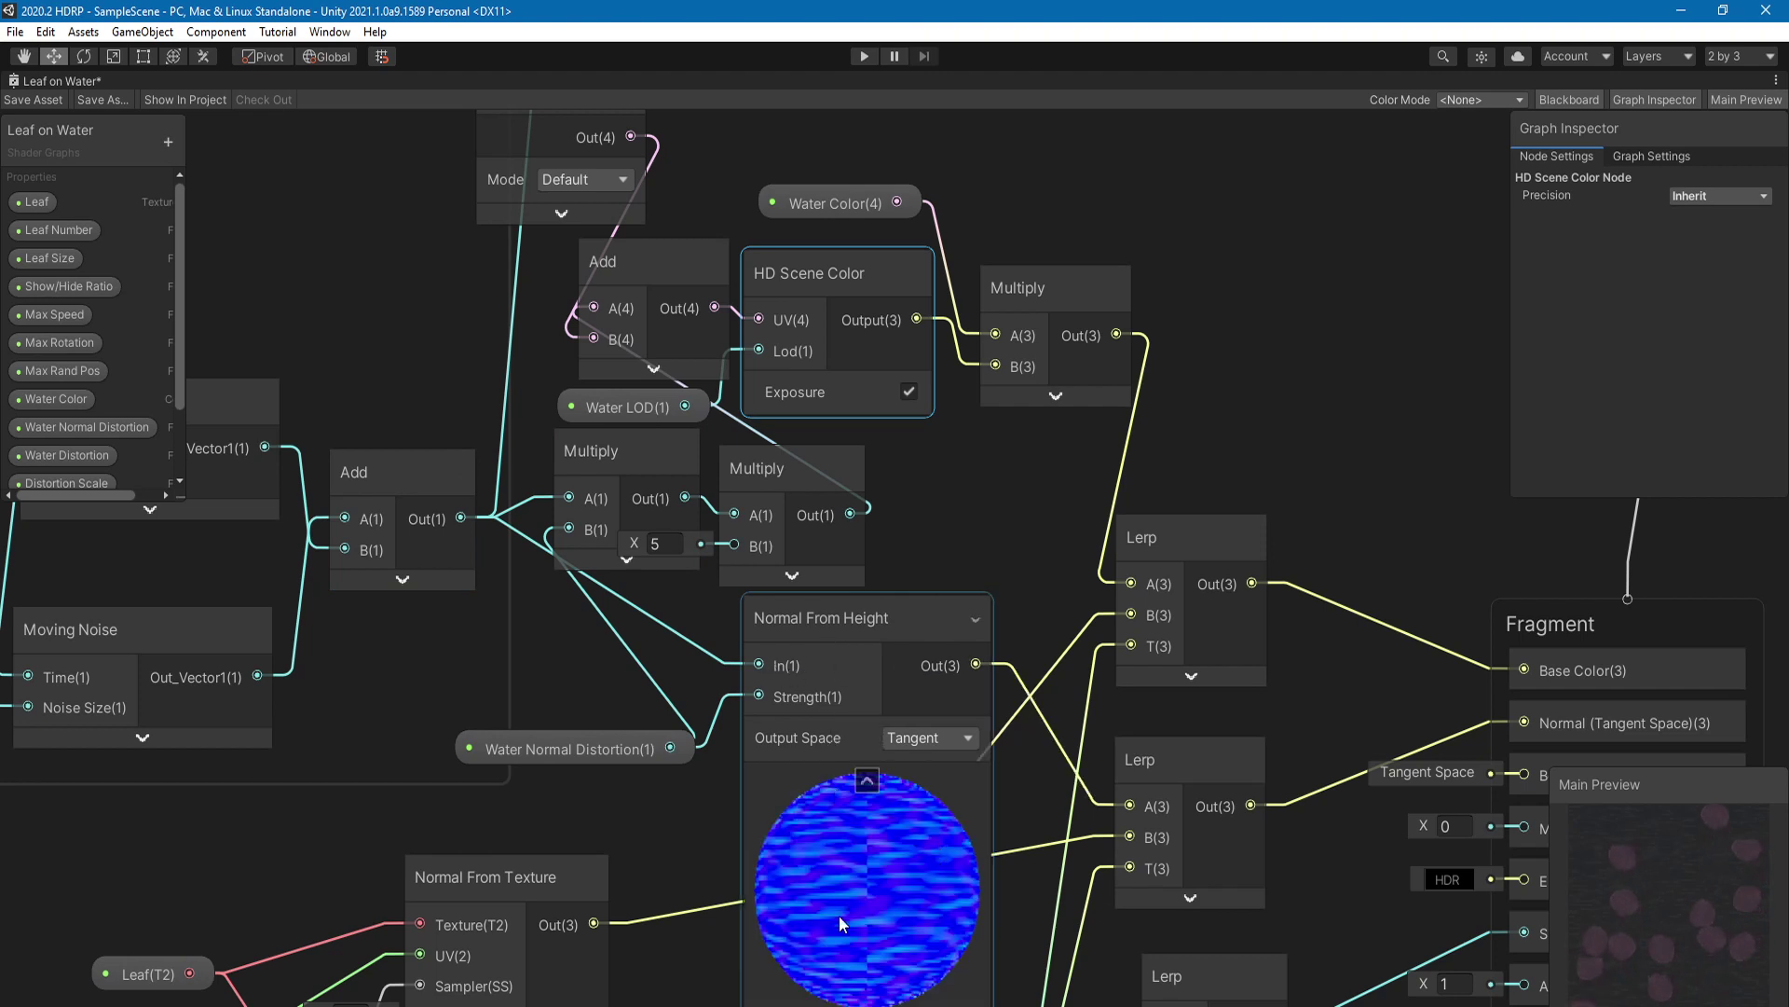
pyautogui.click(868, 779)
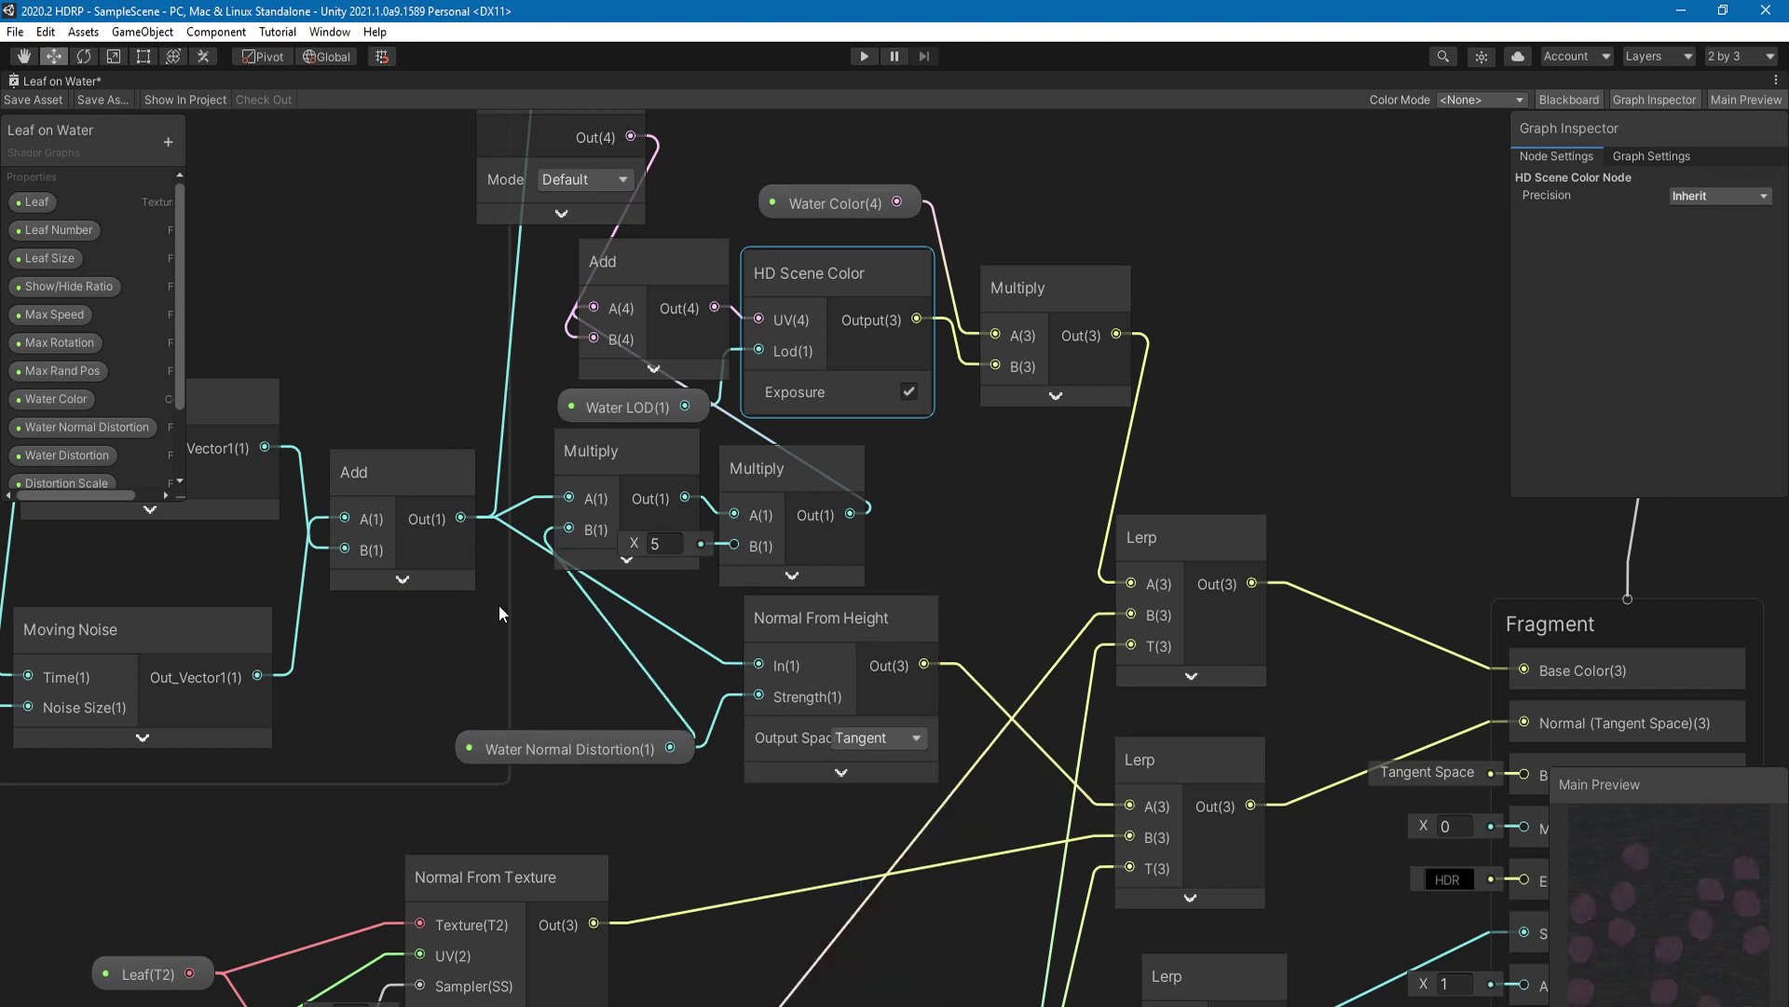
pyautogui.click(405, 577)
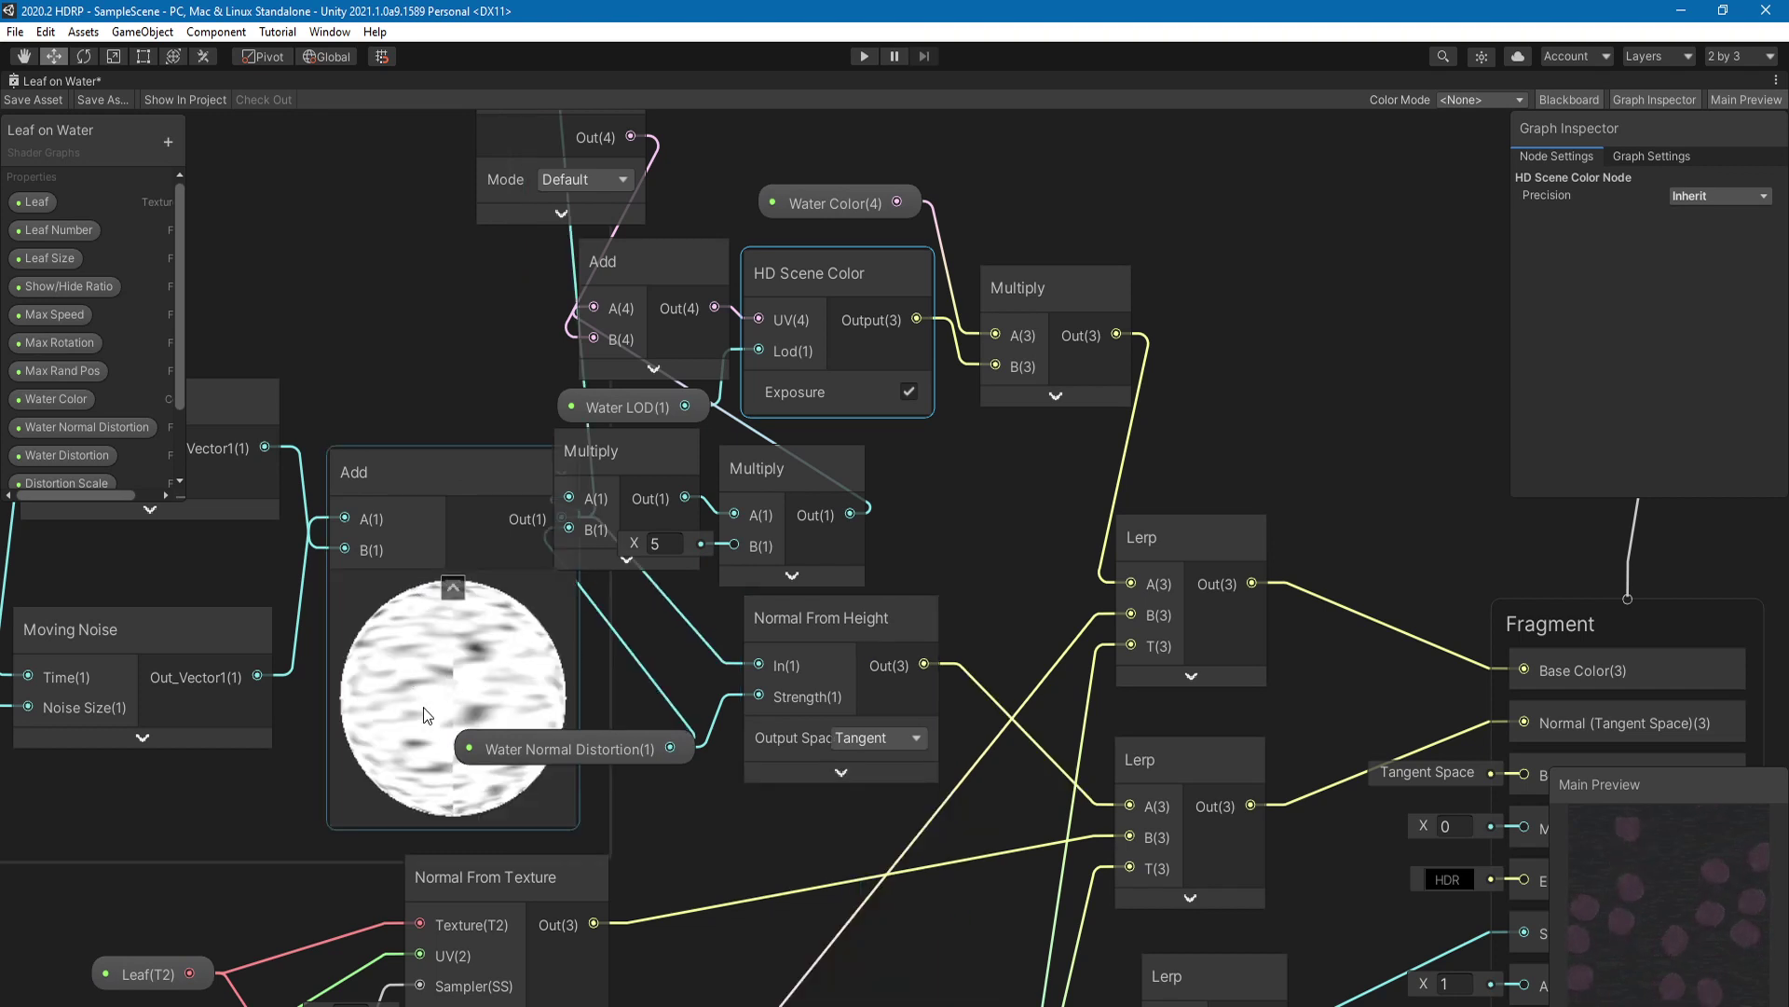
pyautogui.click(453, 588)
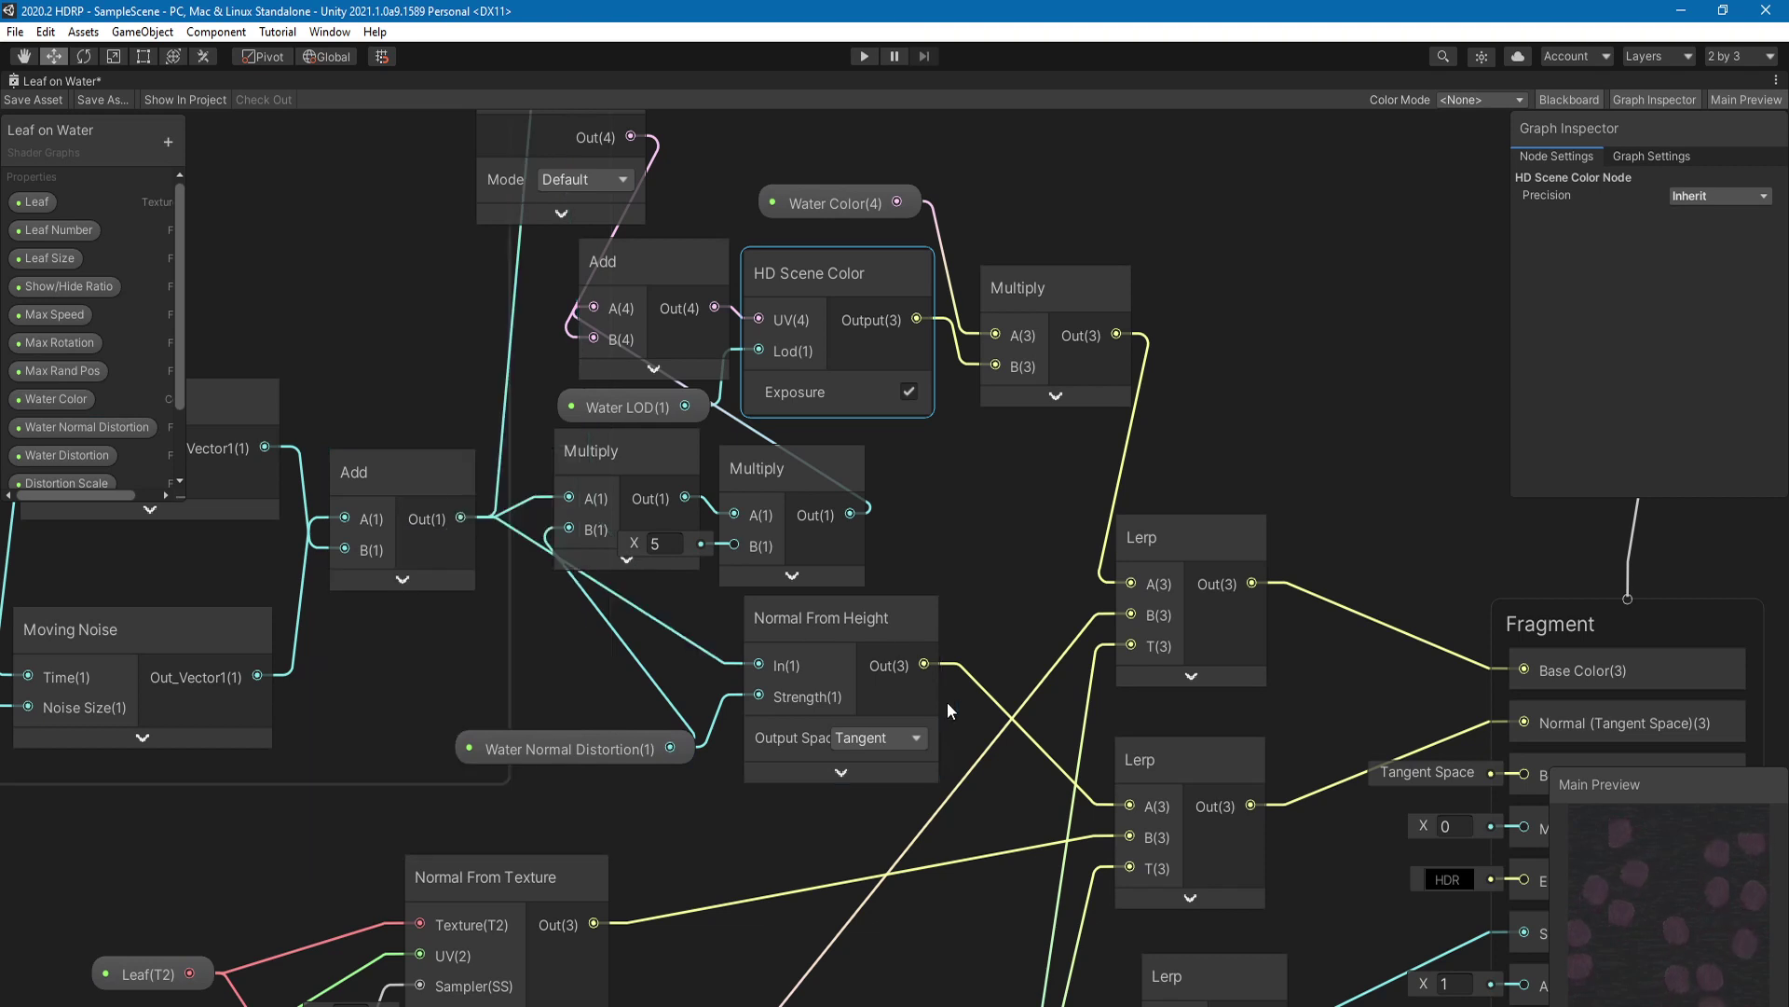
pyautogui.moveTo(922, 663); pyautogui.dragTo(817, 518, button='middle')
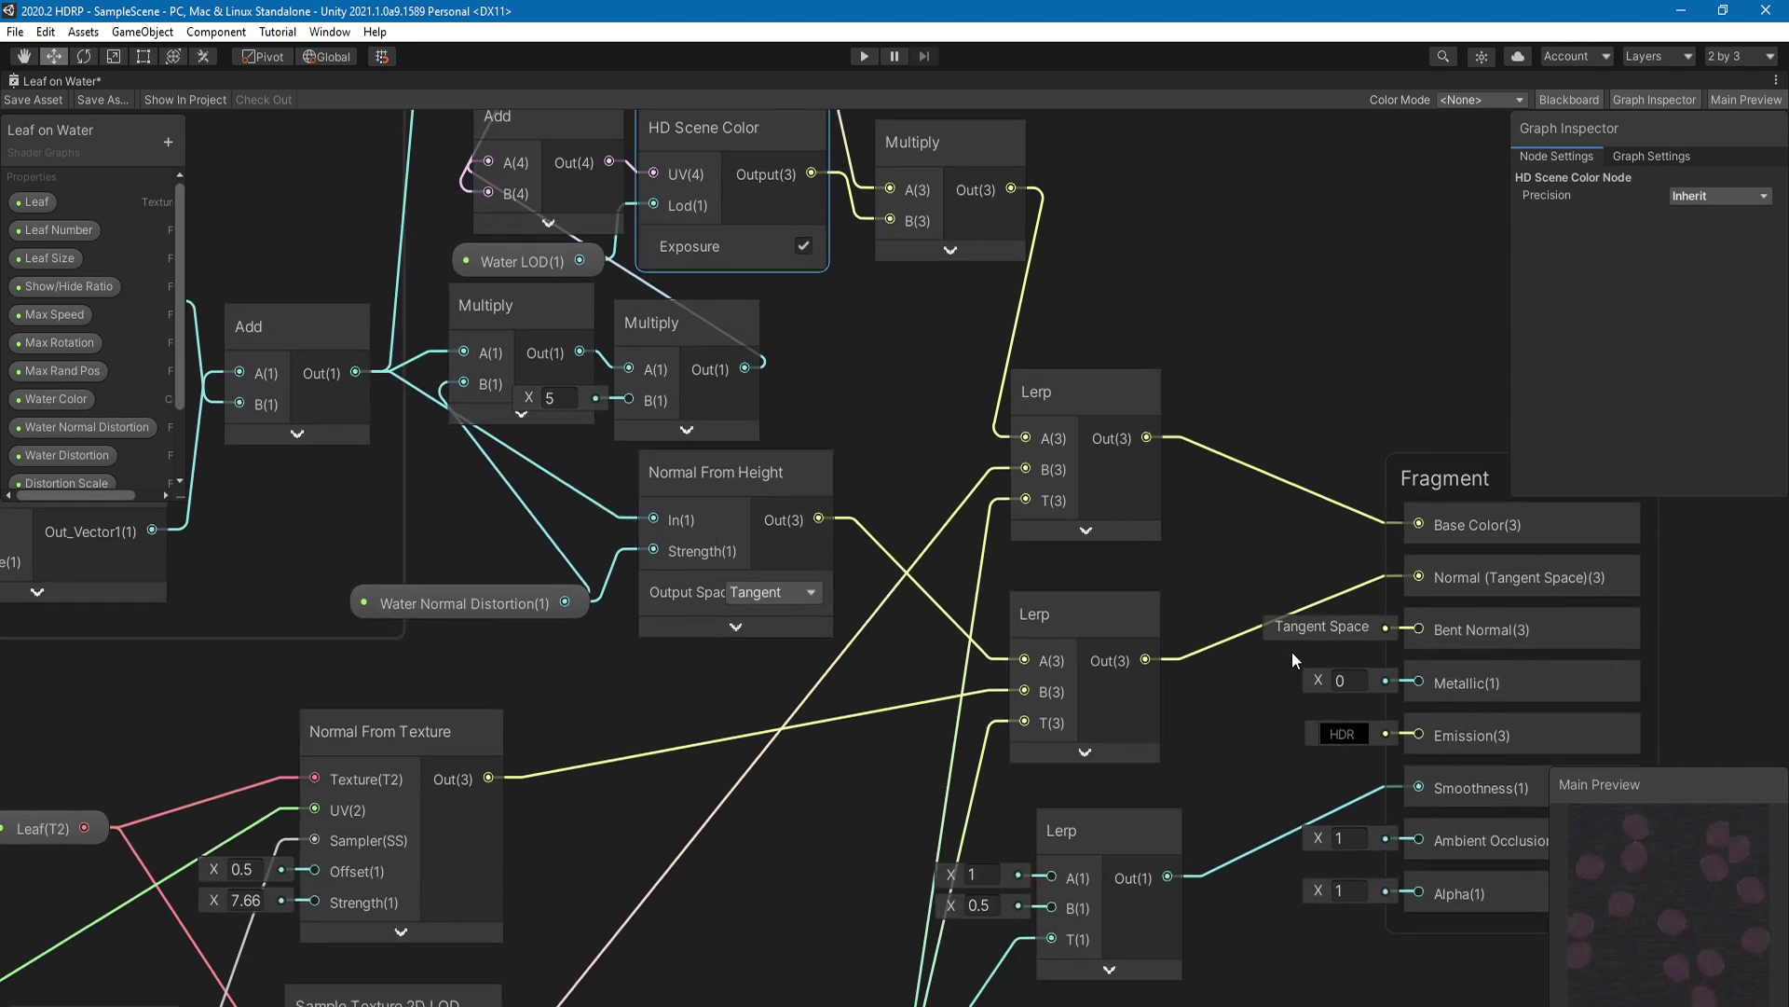
# Step: Pan and zoom the graph to the Position, Normal Vector, Transform and Vertex nodes
pyautogui.moveTo(699, 347); pyautogui.dragTo(796, 656, button='middle')
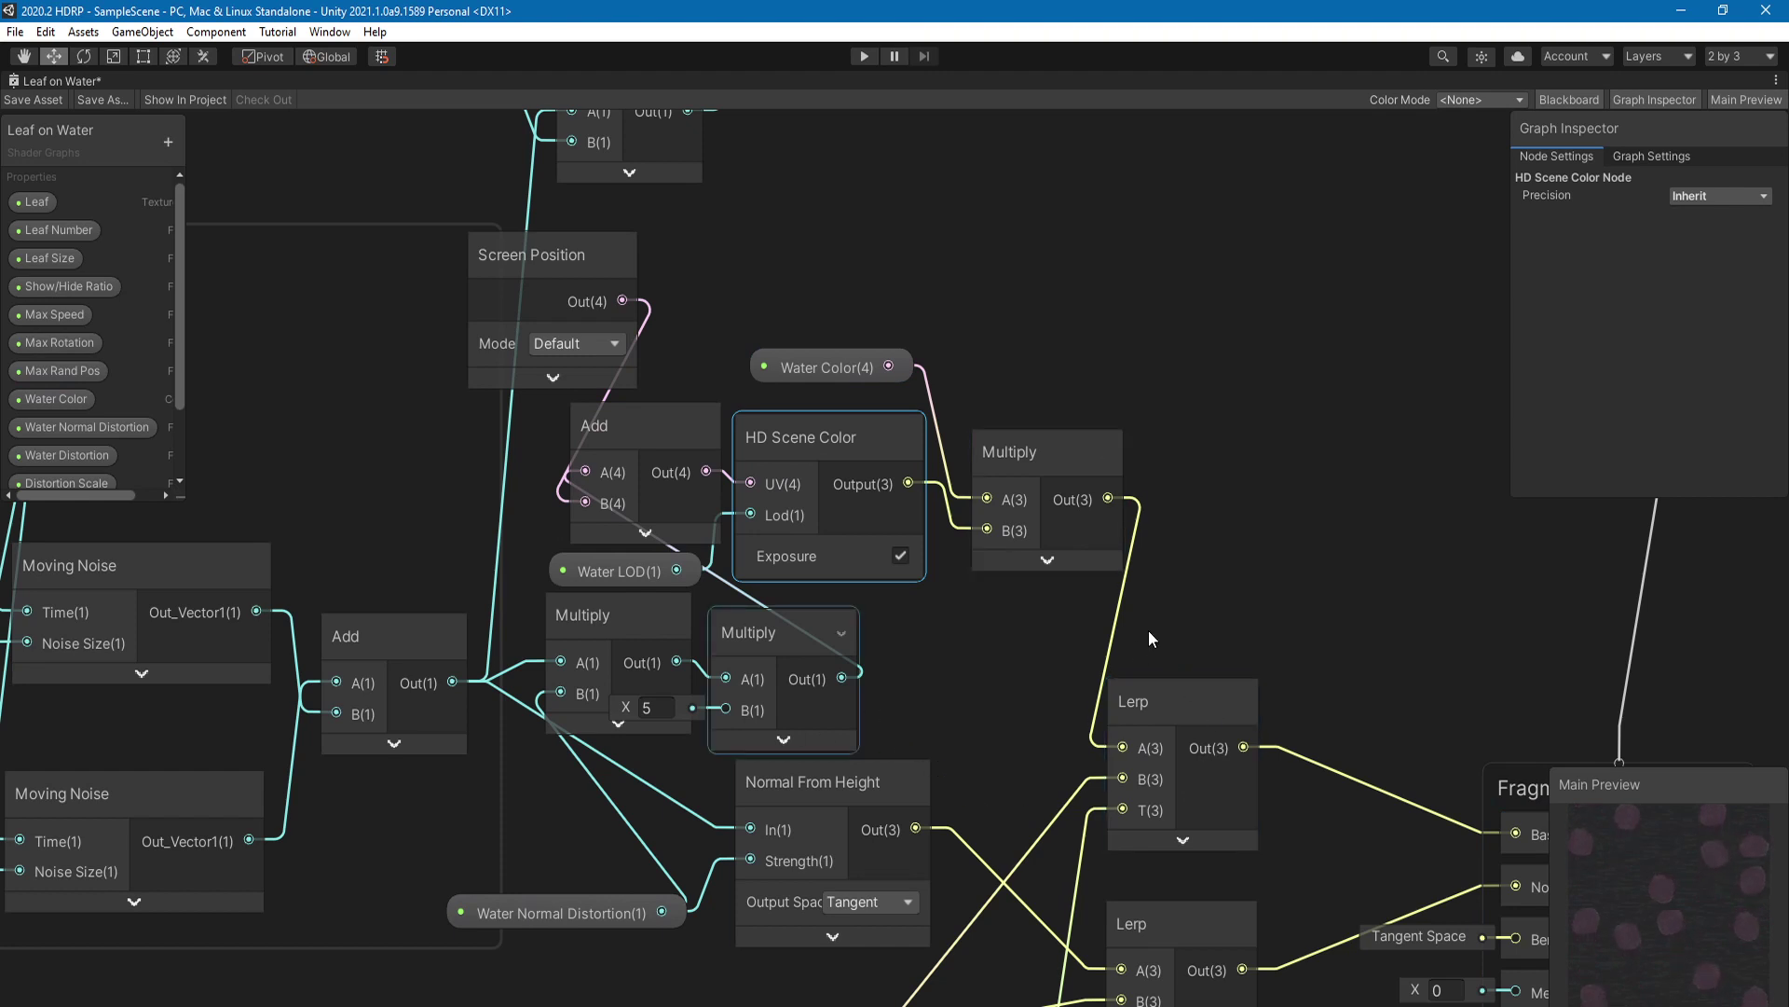
pyautogui.scroll(-2, 951, 692)
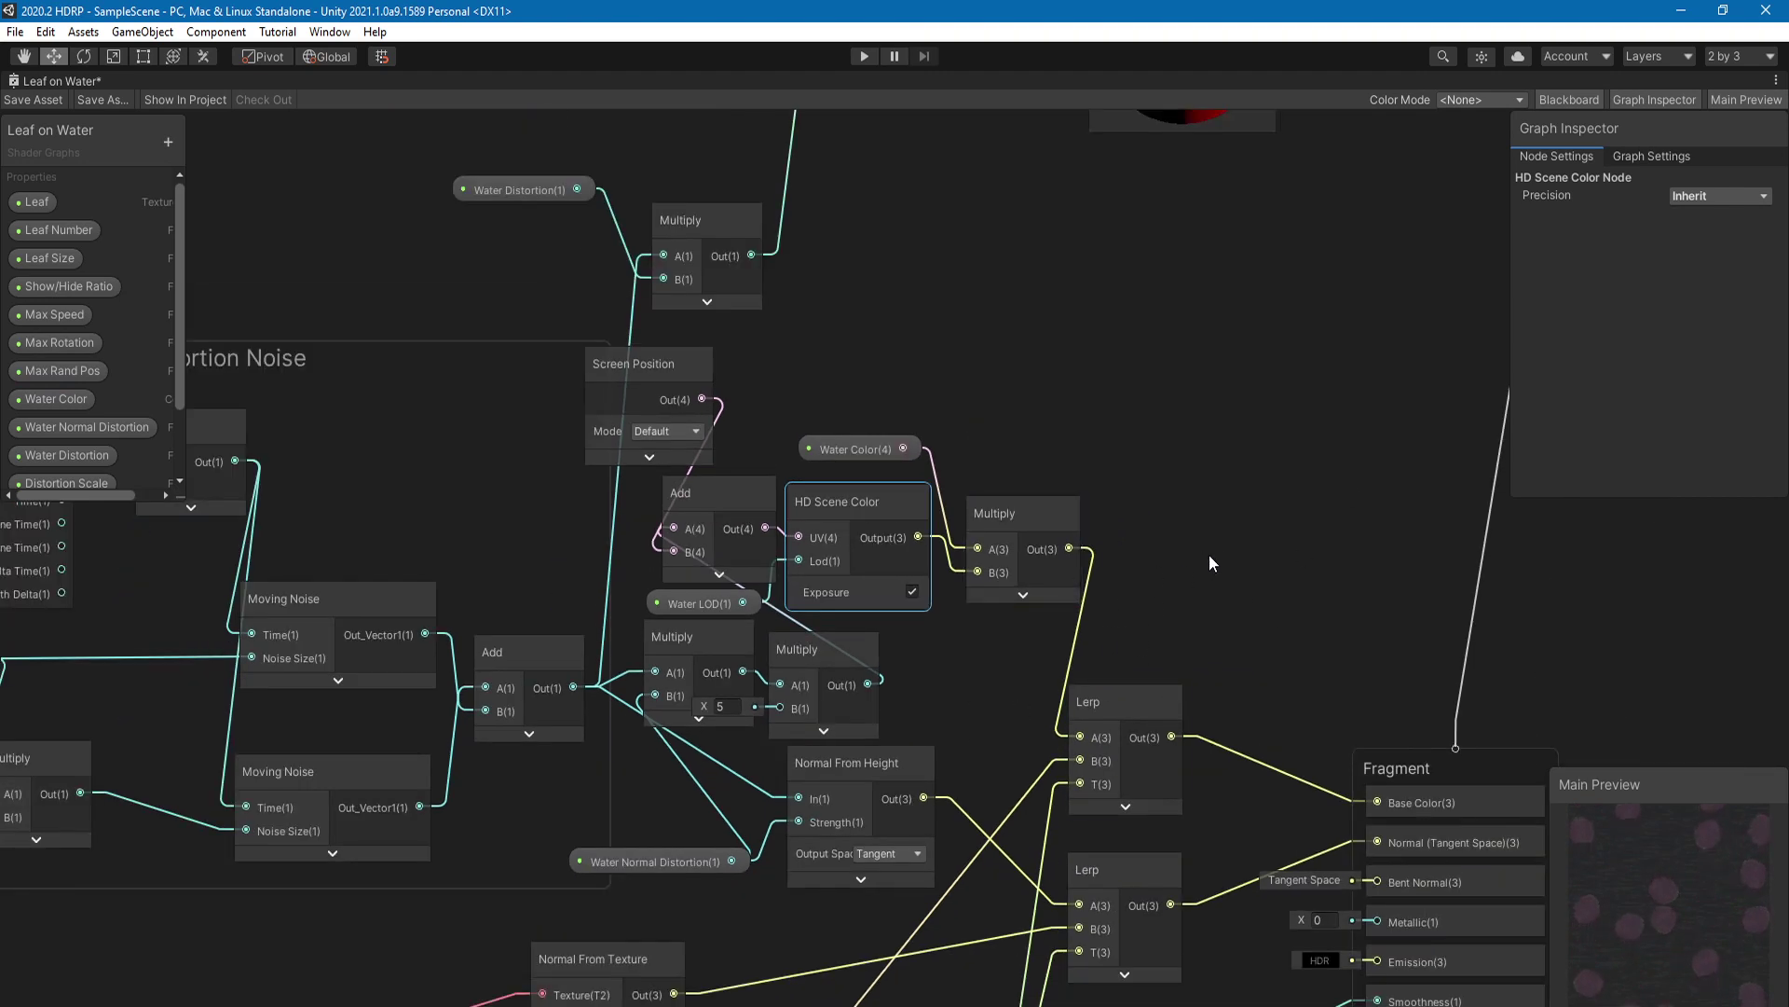
pyautogui.moveTo(1212, 593); pyautogui.dragTo(751, 914, button='middle')
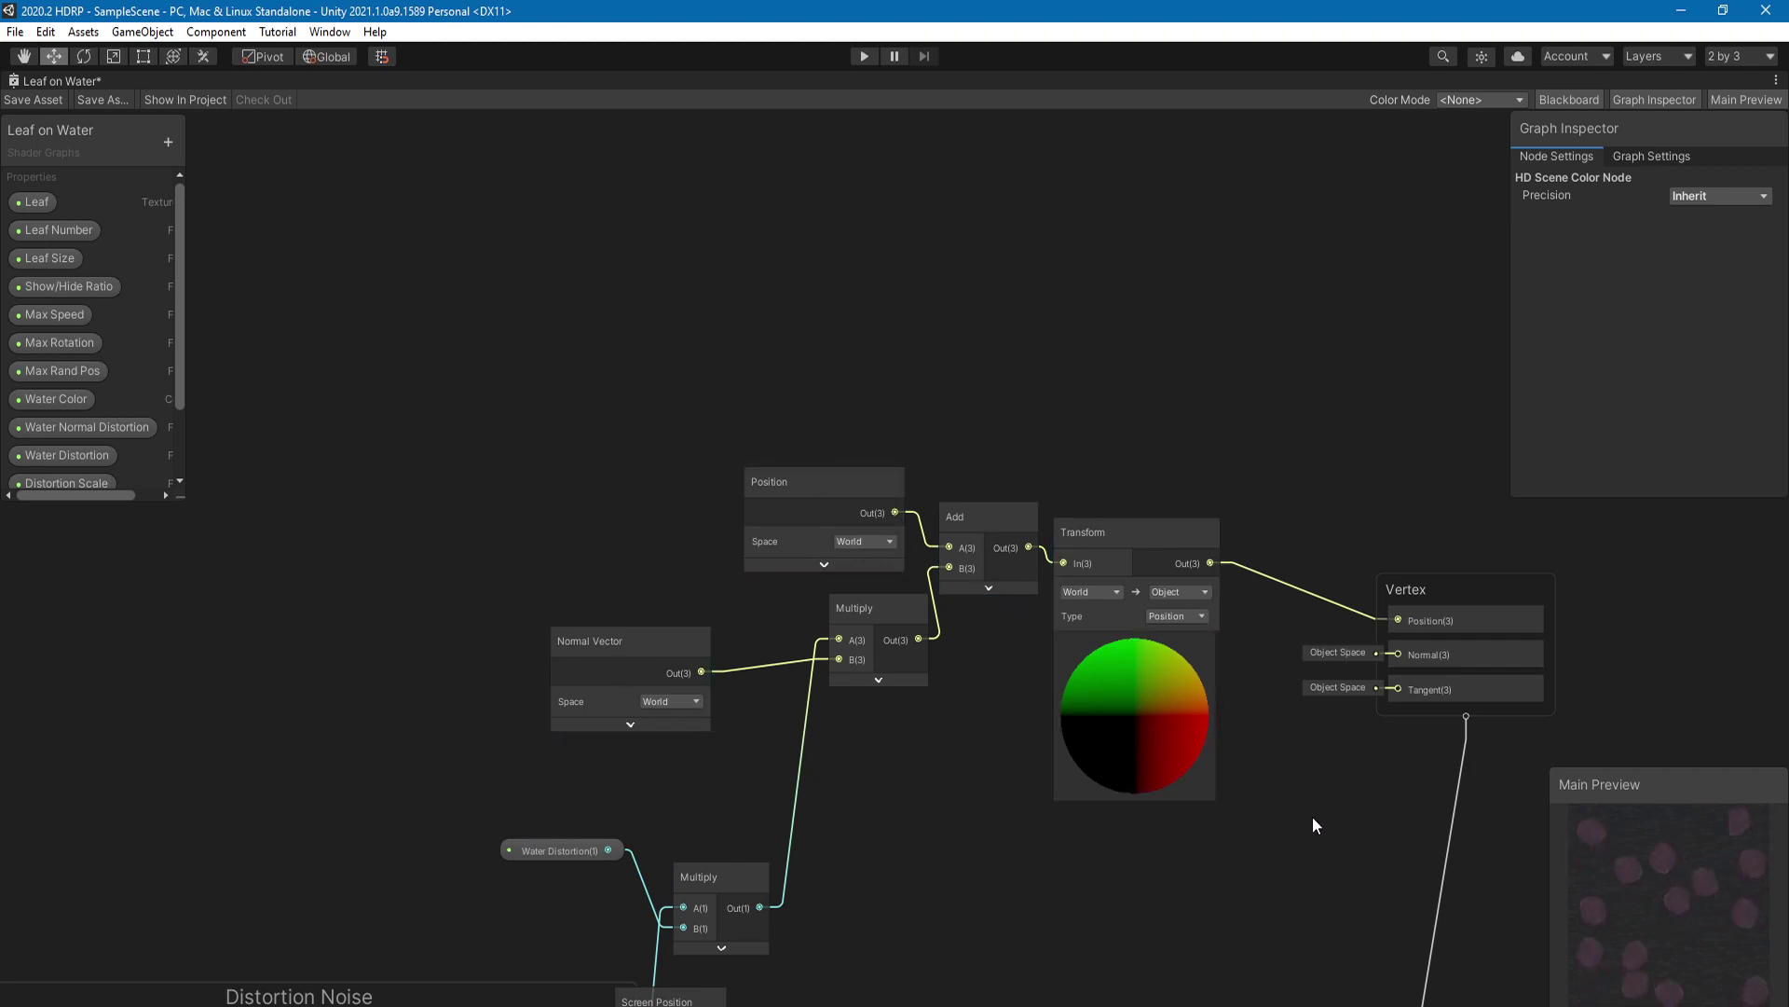
# Step: Zoom out over Distortion Noise and Fragment, then un-maximize Shader Graph with Shift+Space
pyautogui.scroll(-2, 1313, 816)
pyautogui.moveTo(1217, 937); pyautogui.dragTo(1087, 523, button='middle')
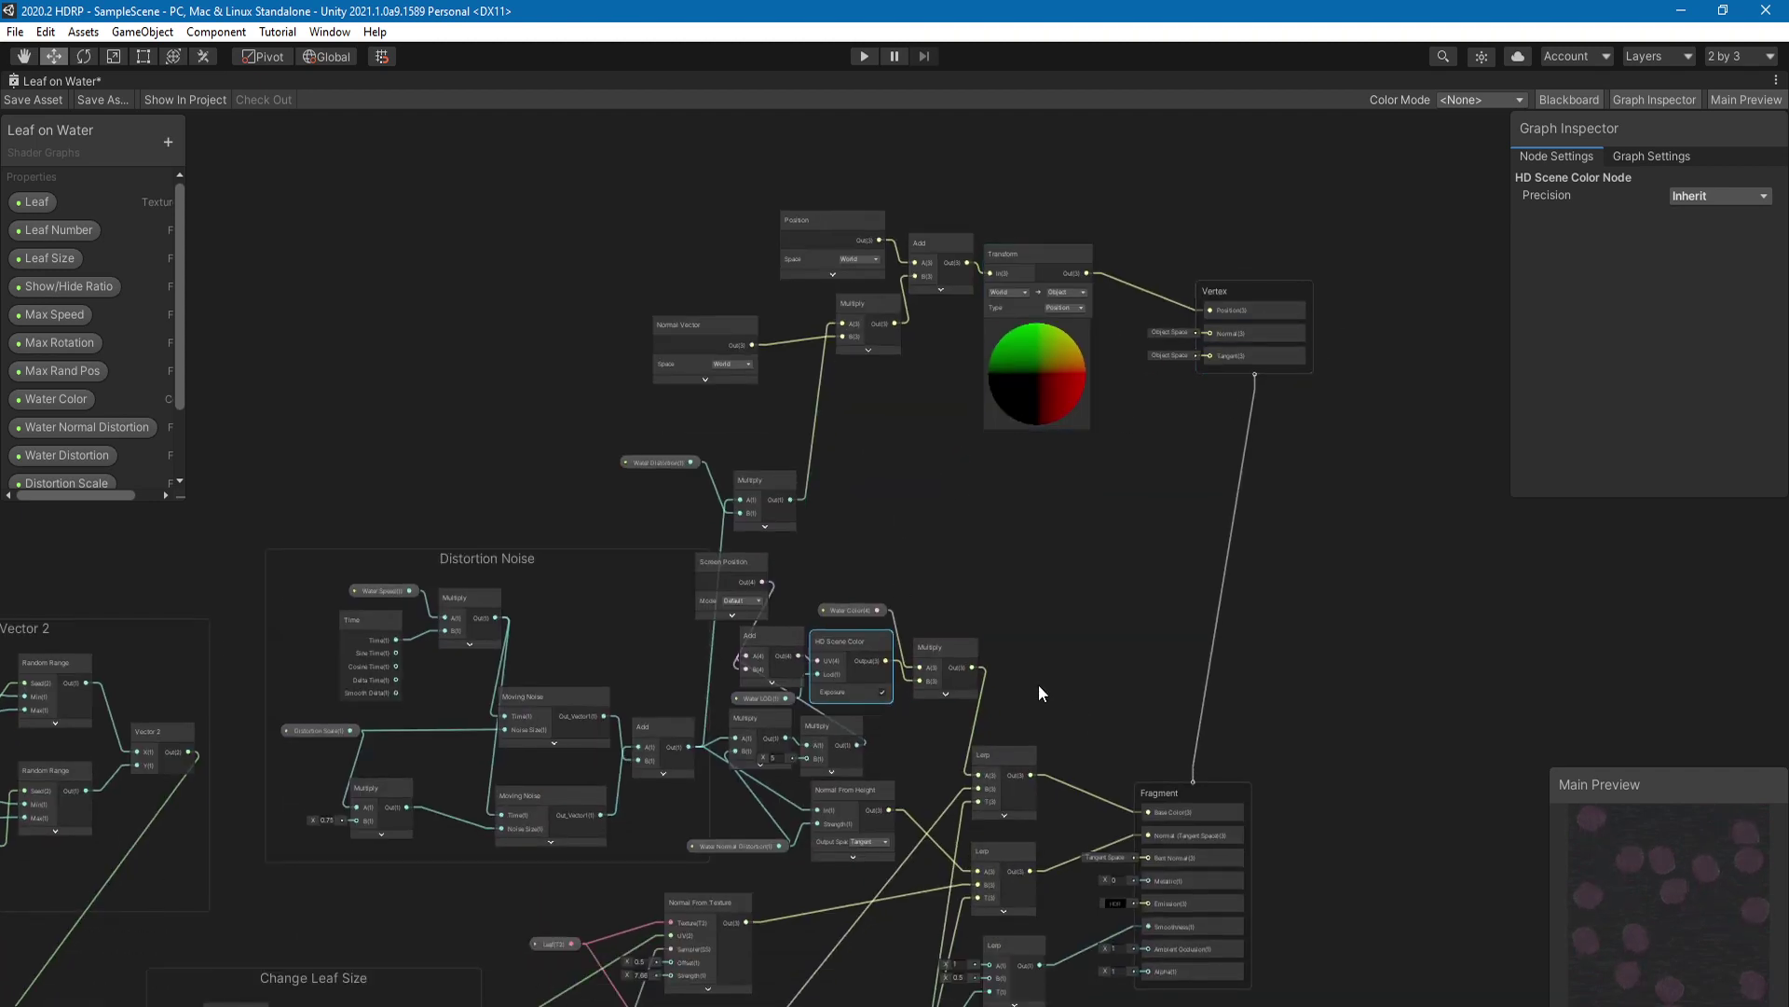
pyautogui.moveTo(950, 519); pyautogui.dragTo(983, 225, button='middle')
pyautogui.scroll(2, 992, 718)
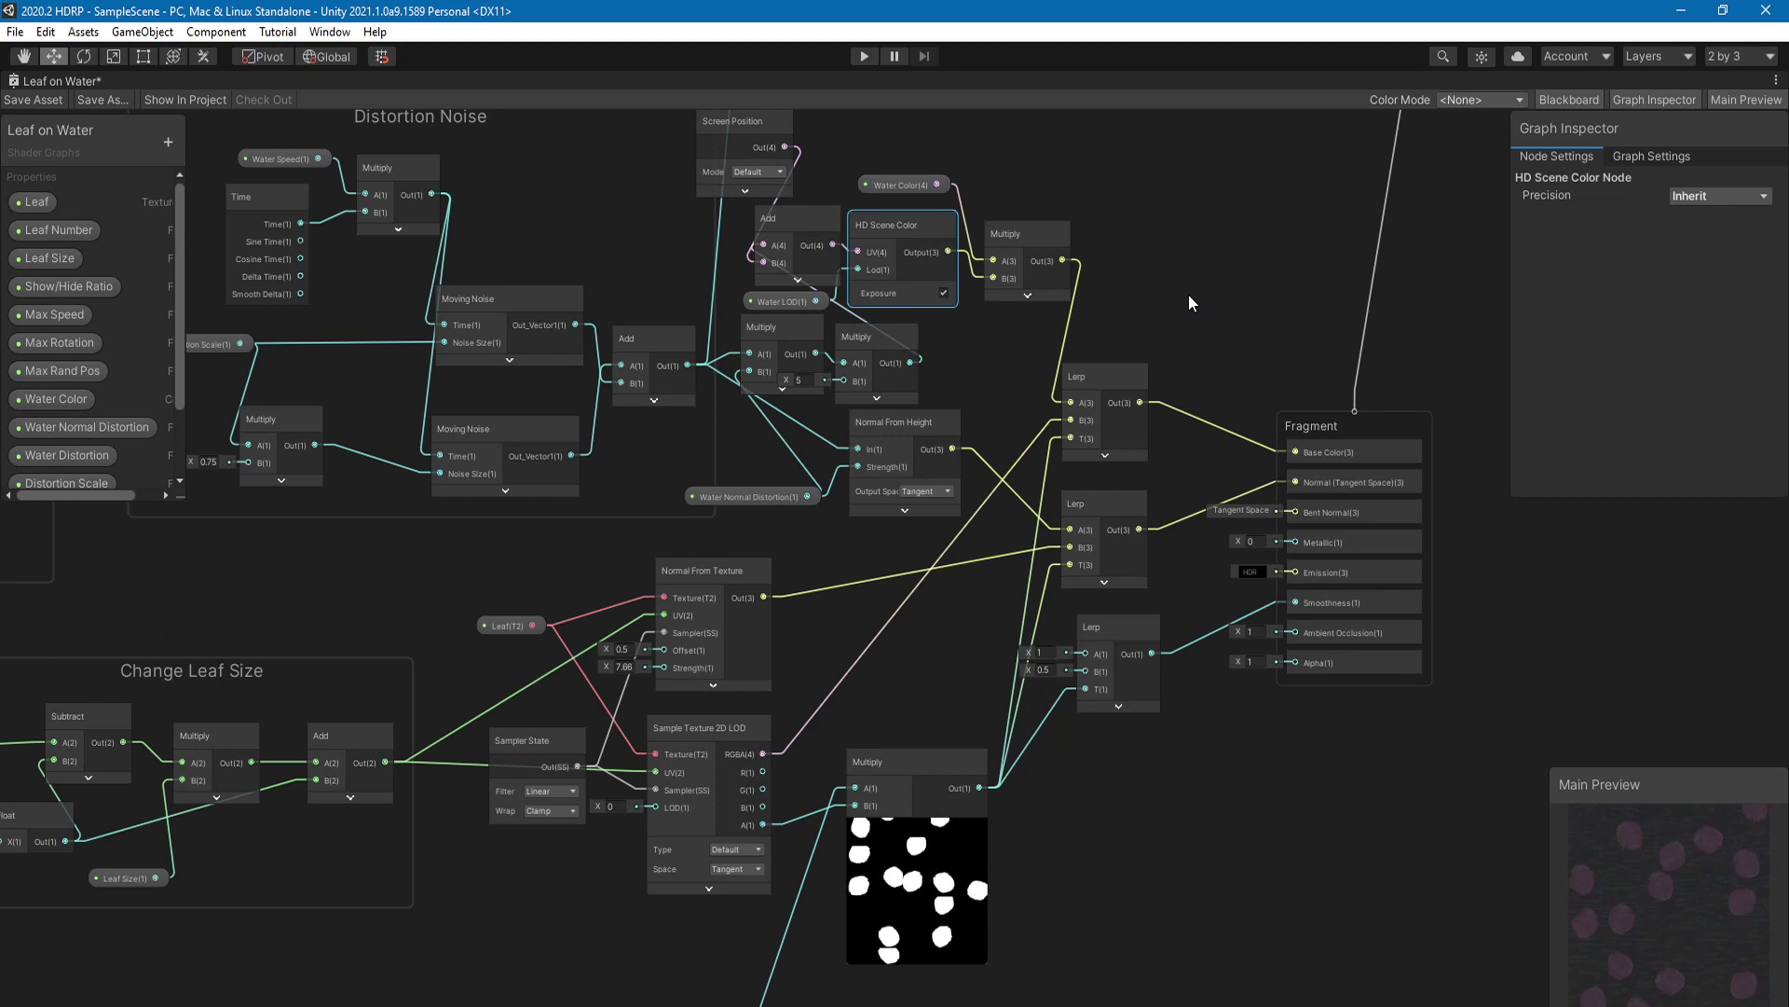
pyautogui.hotkey('shift', 'space')
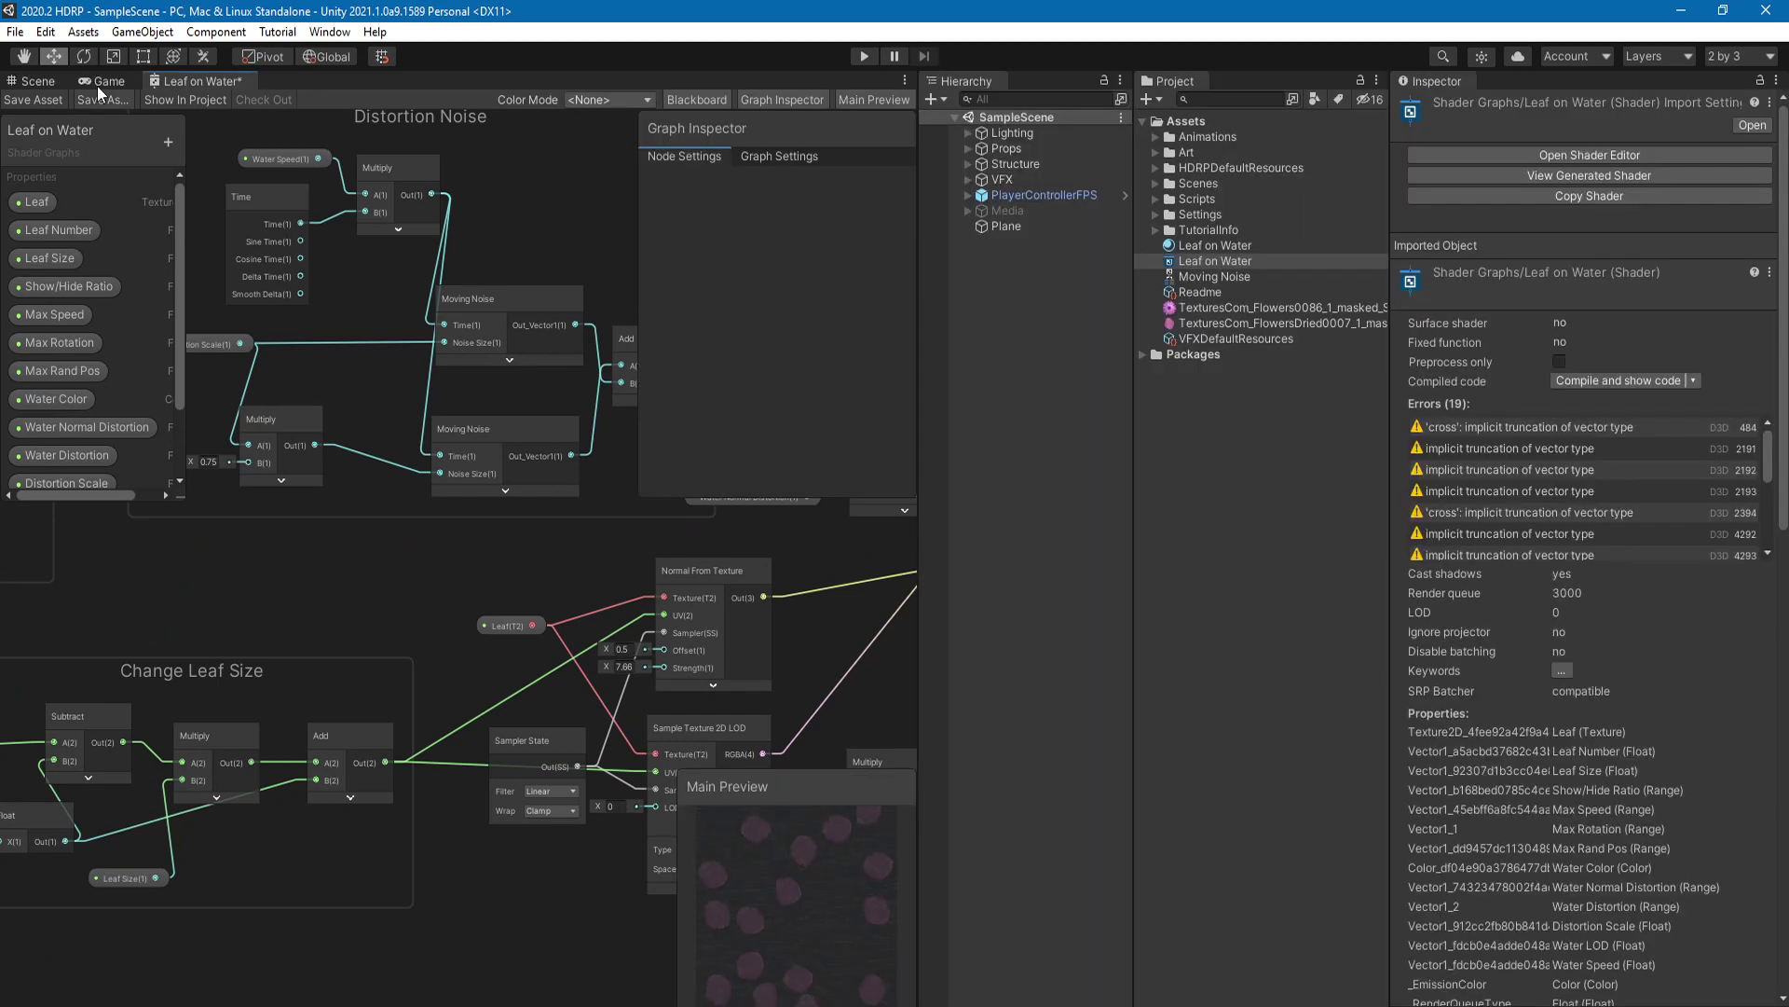
# Step: Switch to the Scene view and look around the pink petals floating on the water
pyautogui.click(38, 81)
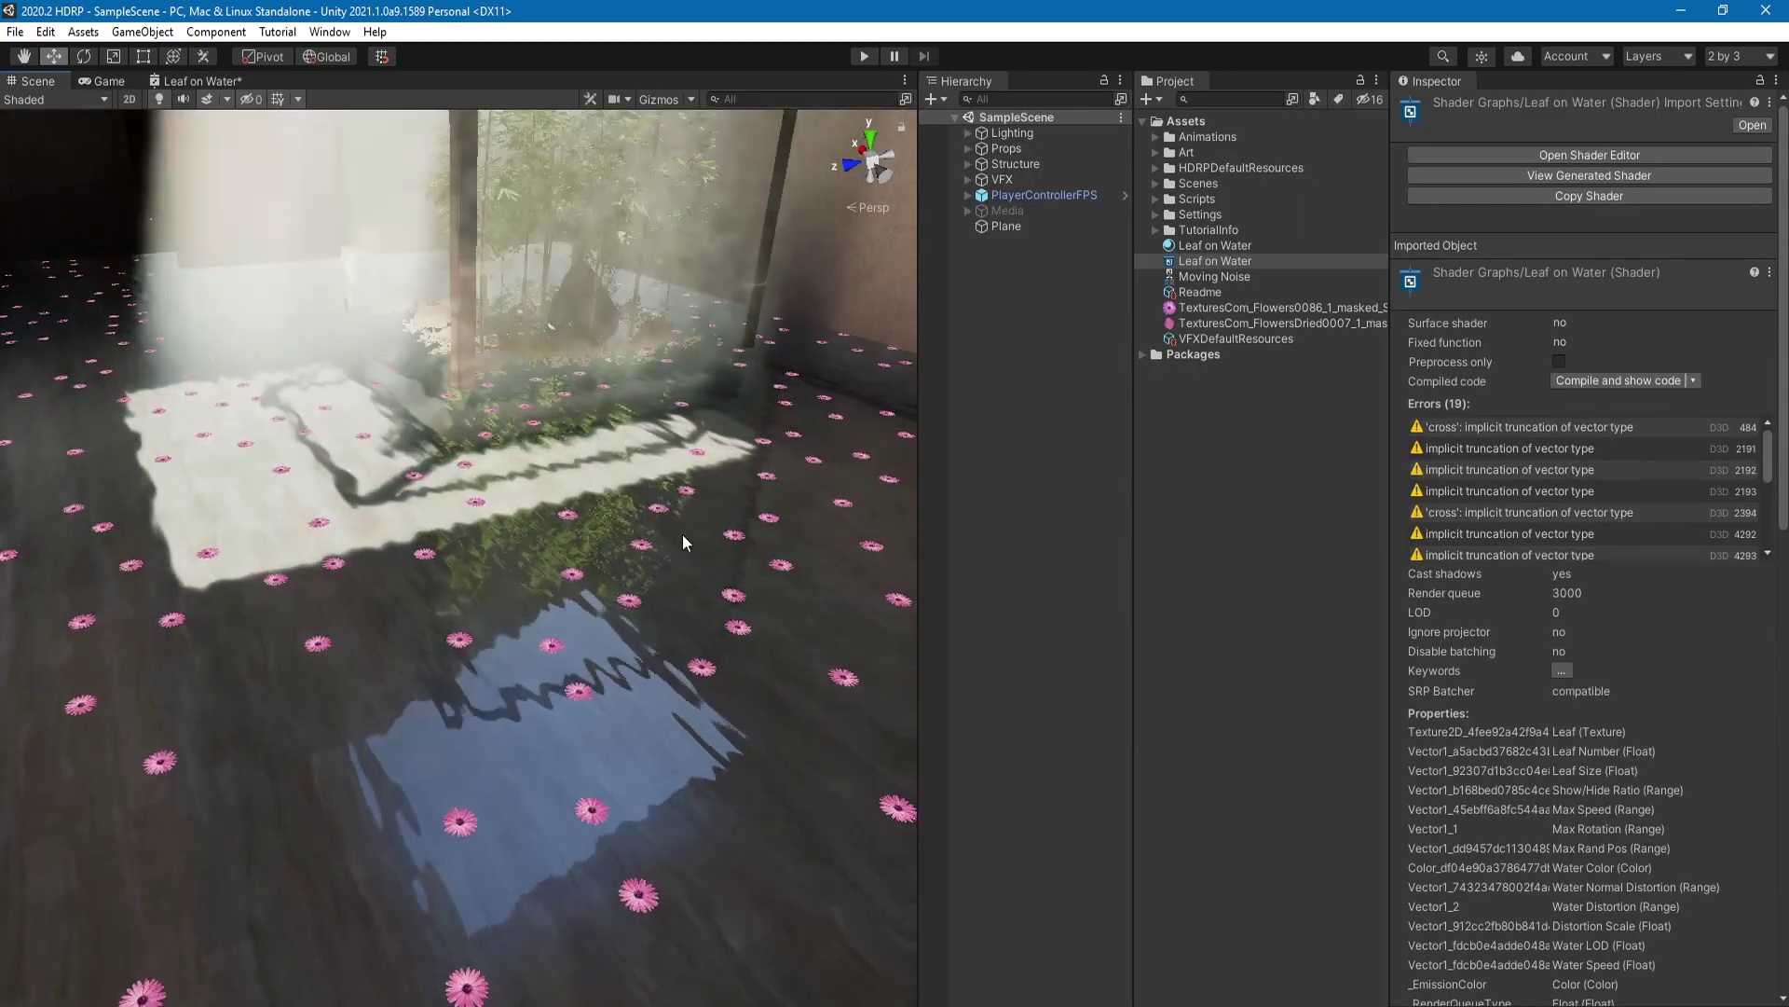
pyautogui.moveTo(682, 535); pyautogui.dragTo(753, 539, button='right')
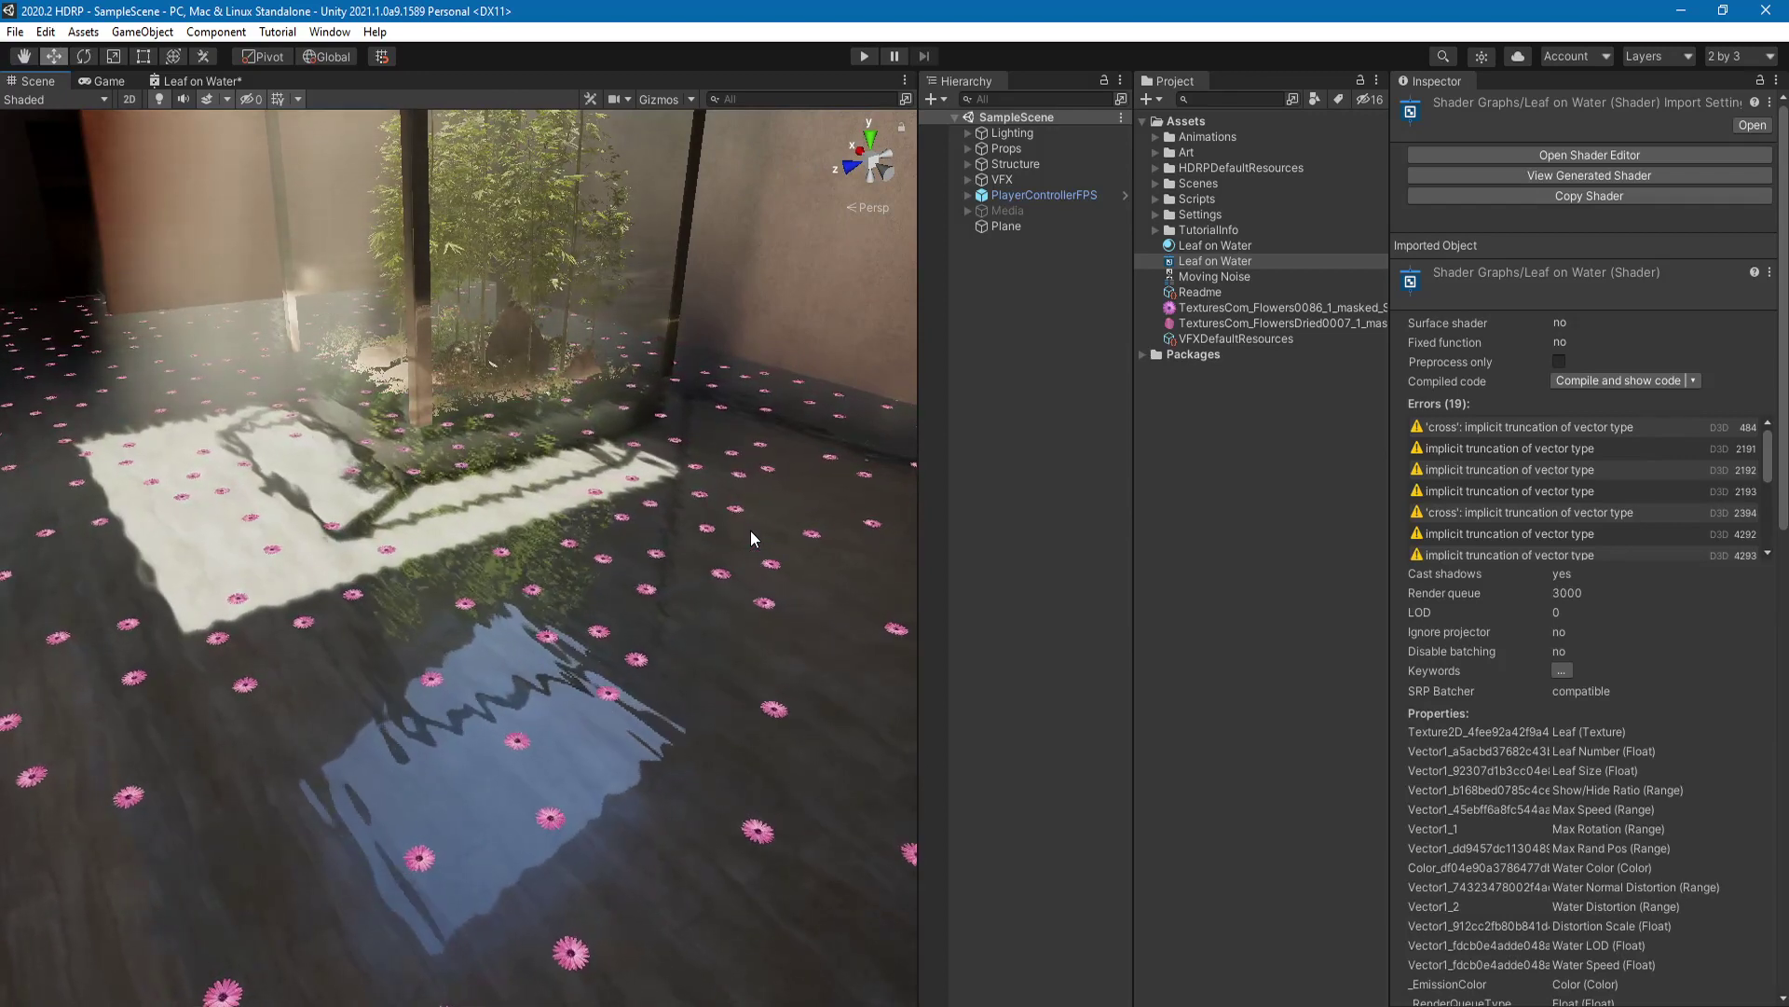
pyautogui.hotkey('alt', 'Tab')
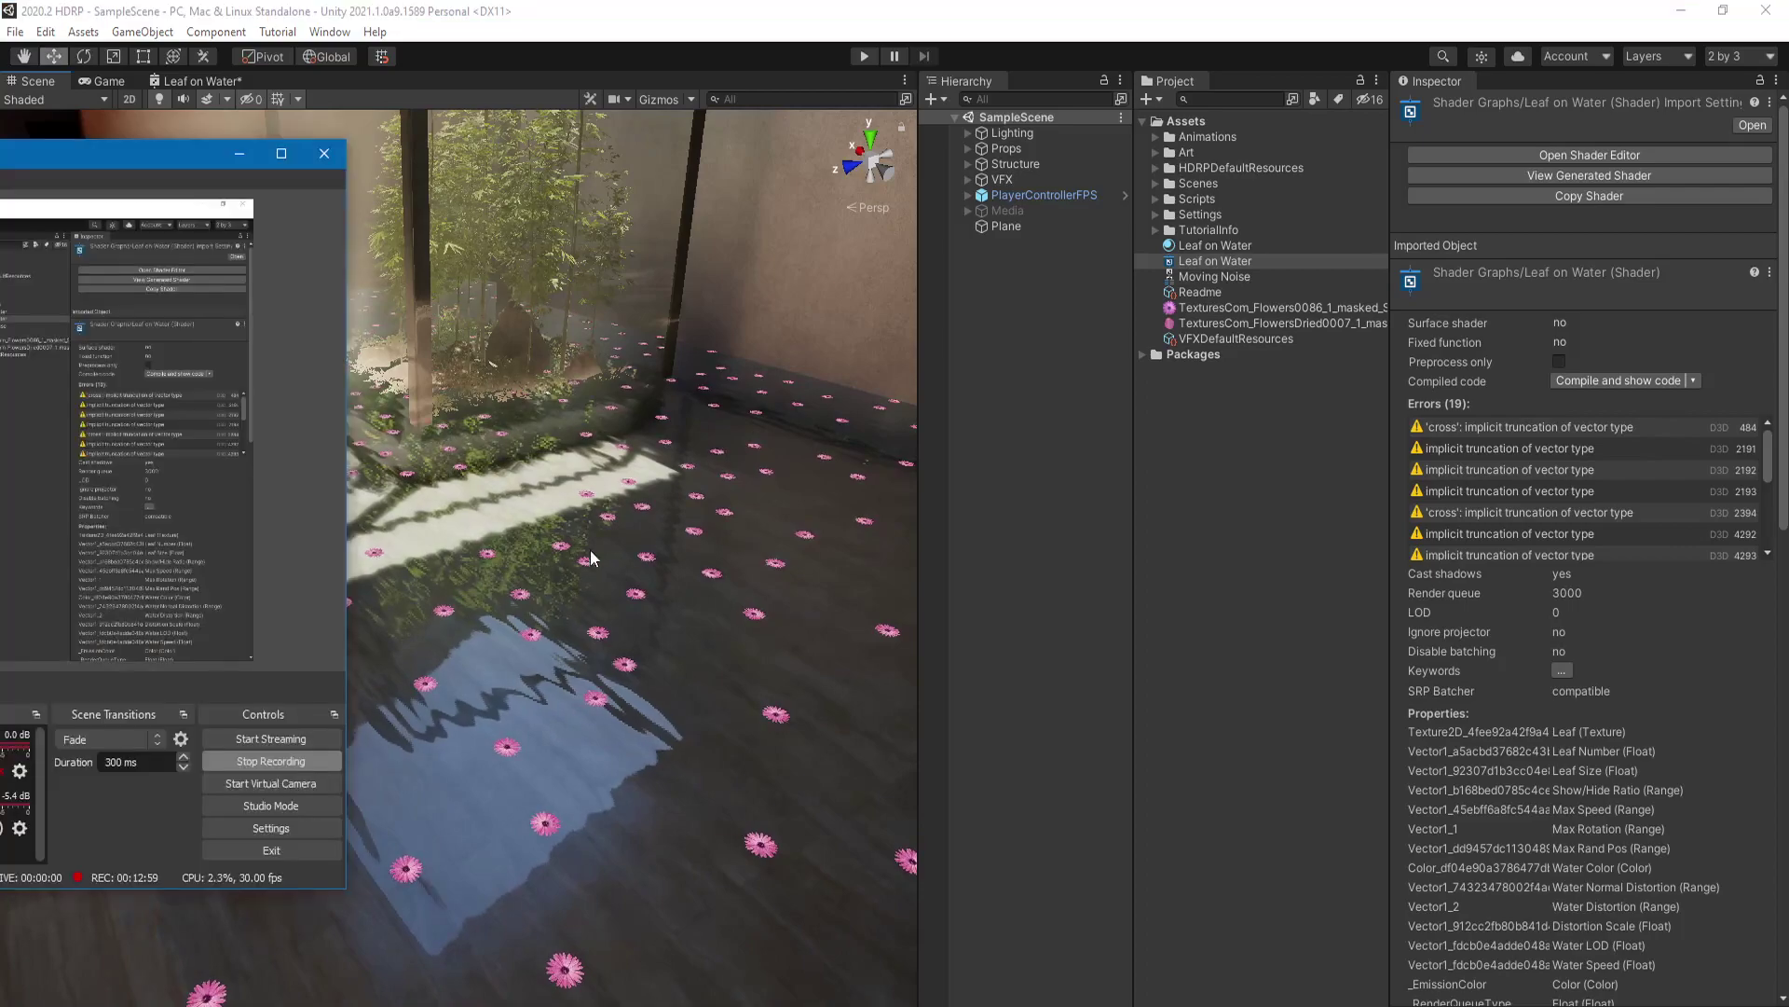